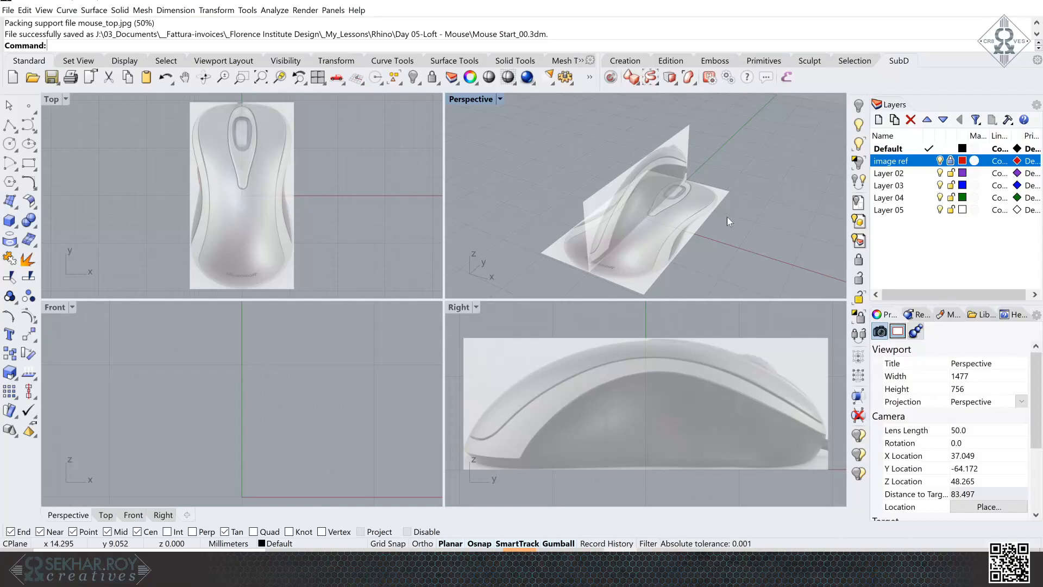
click(950, 161)
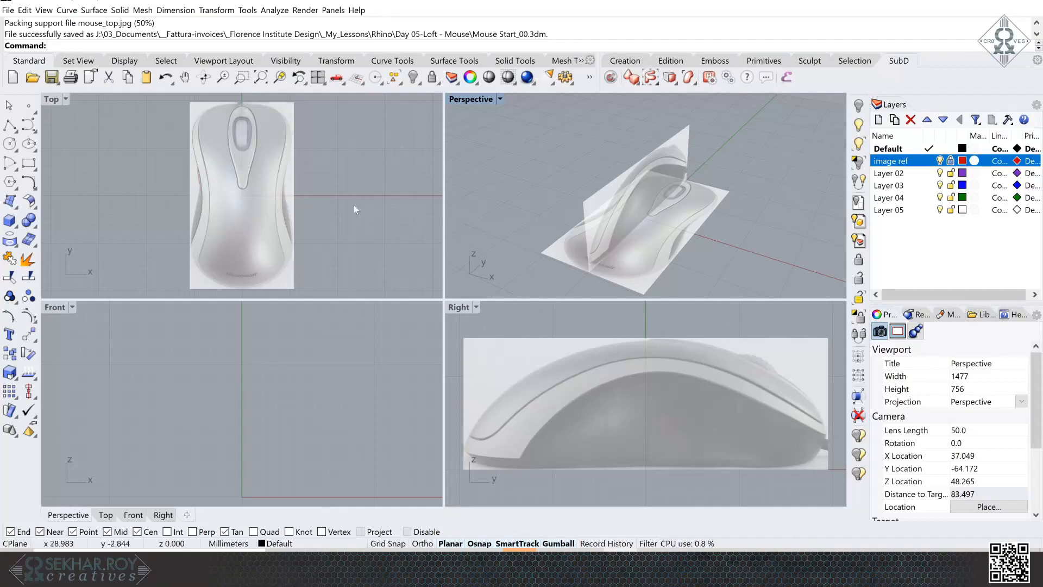
double_click(55, 104)
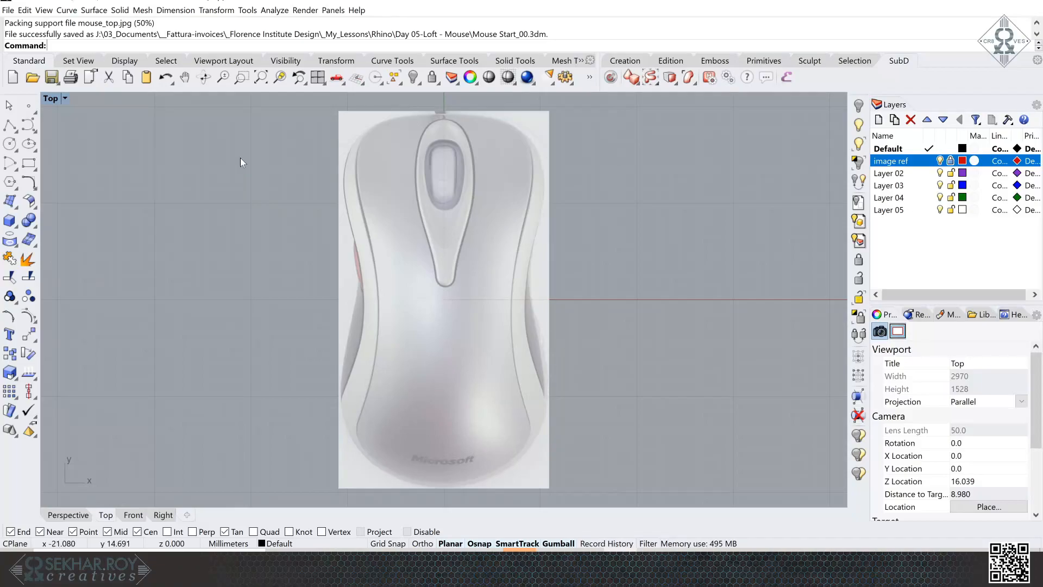
double_click(54, 98)
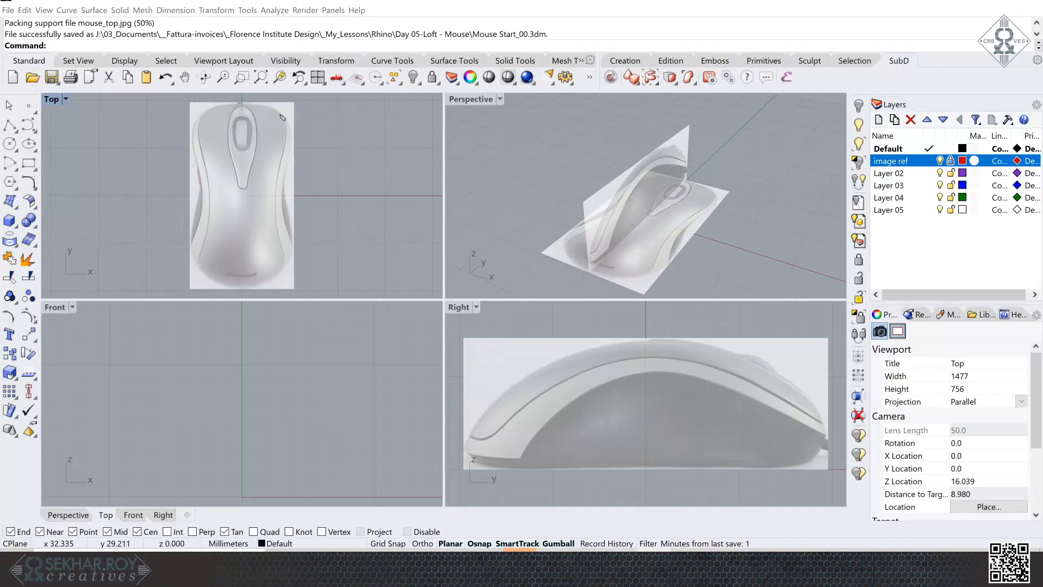
mouse_move(196, 140)
mouse_down()
mouse_move(188, 242)
mouse_move(214, 280)
mouse_move(241, 285)
mouse_up()
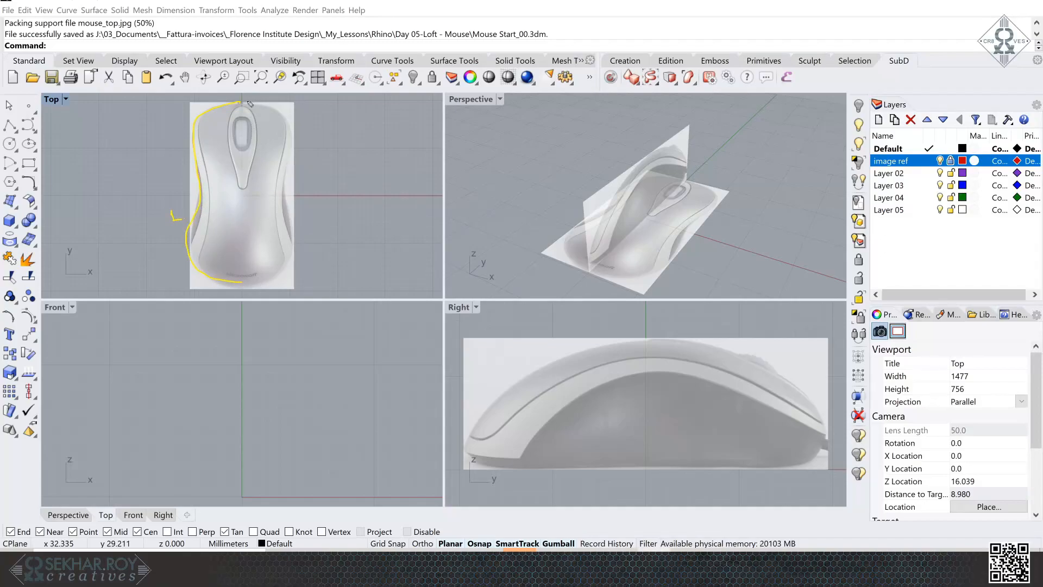
mouse_move(240, 100)
mouse_down()
mouse_move(239, 123)
mouse_move(270, 110)
mouse_move(295, 134)
mouse_up()
mouse_move(283, 191)
mouse_down()
mouse_move(297, 247)
mouse_move(256, 283)
mouse_move(239, 278)
mouse_up()
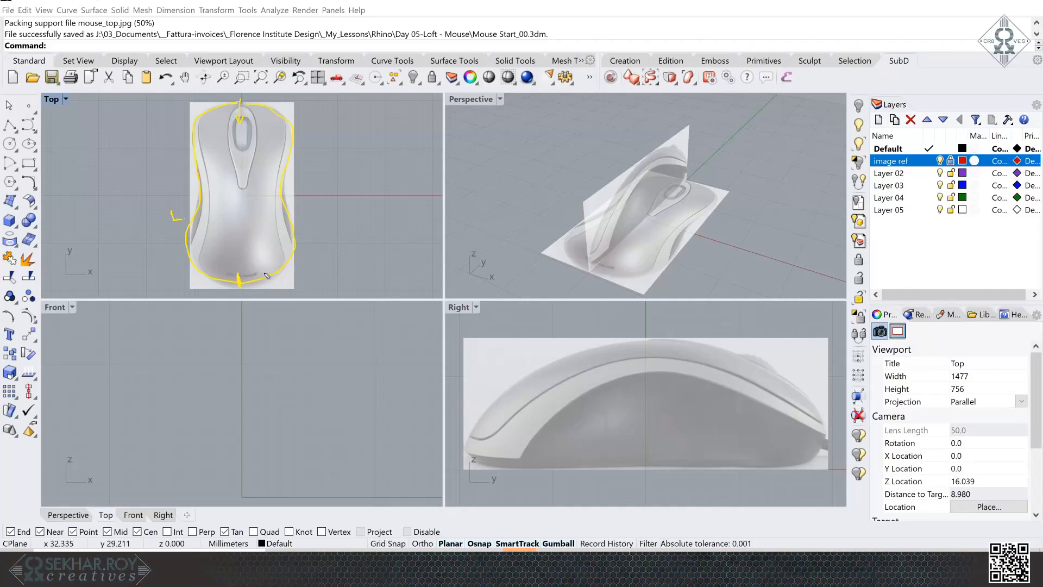
drag(302, 222, 310, 222)
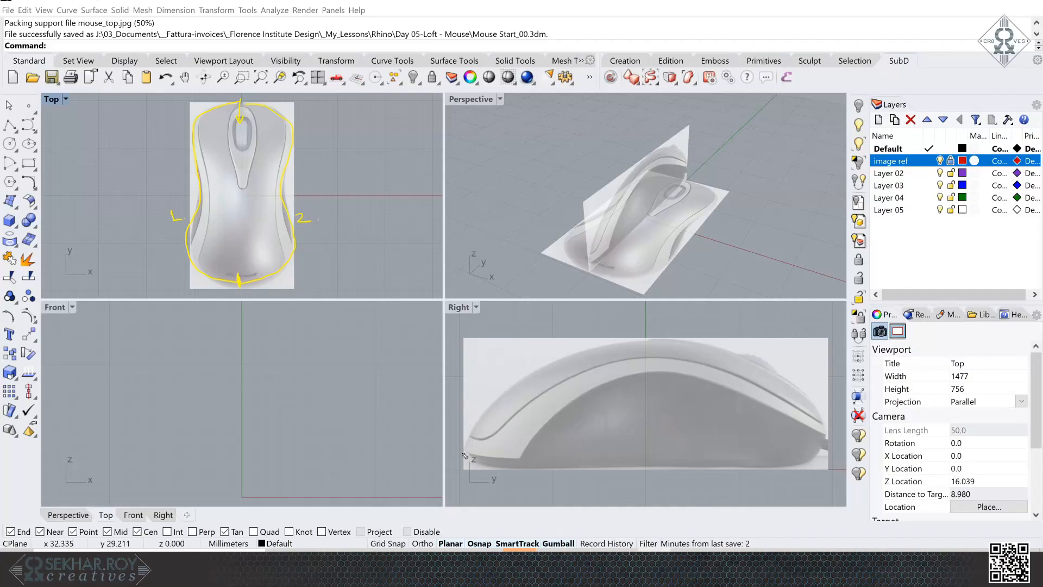
mouse_move(459, 462)
mouse_down()
mouse_move(506, 398)
mouse_move(583, 357)
mouse_move(682, 345)
mouse_move(753, 368)
mouse_move(814, 411)
mouse_move(838, 445)
mouse_move(831, 468)
mouse_up()
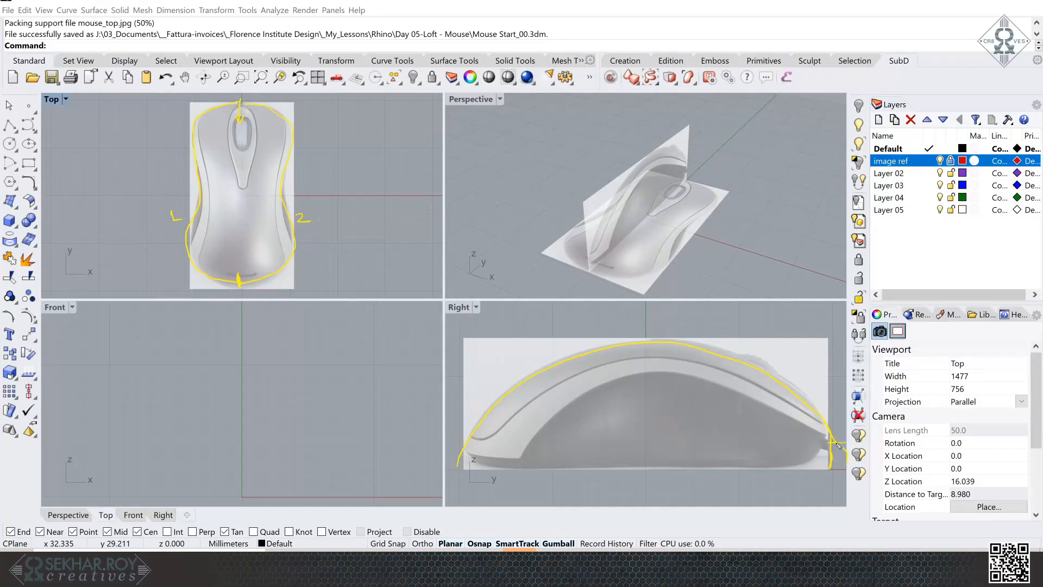
key(ctrl+z)
drag(448, 471, 834, 476)
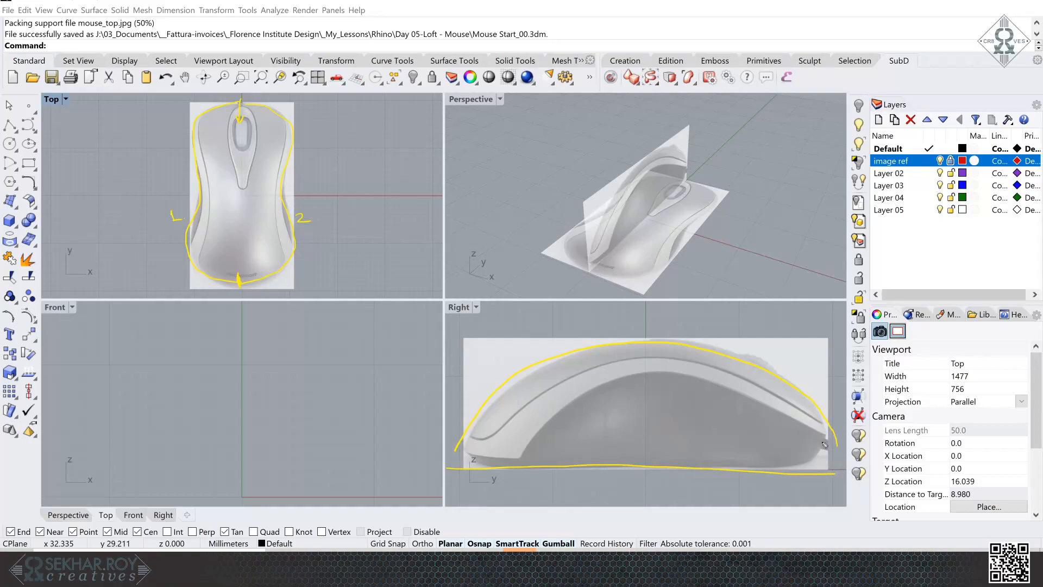
drag(827, 442, 798, 466)
drag(241, 368, 245, 480)
drag(138, 493, 347, 495)
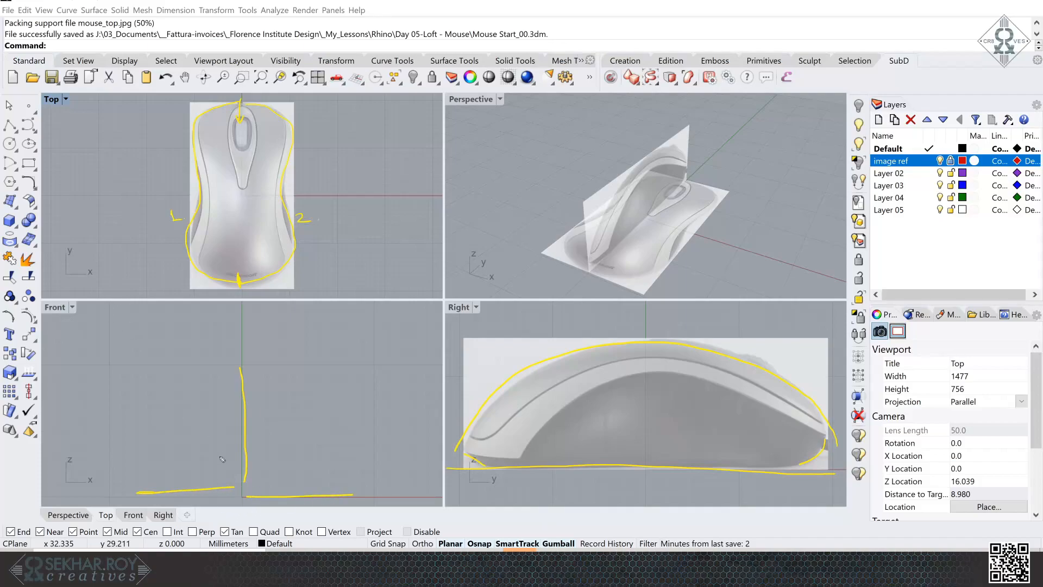
drag(186, 491, 185, 505)
drag(255, 398, 253, 411)
drag(522, 352, 527, 361)
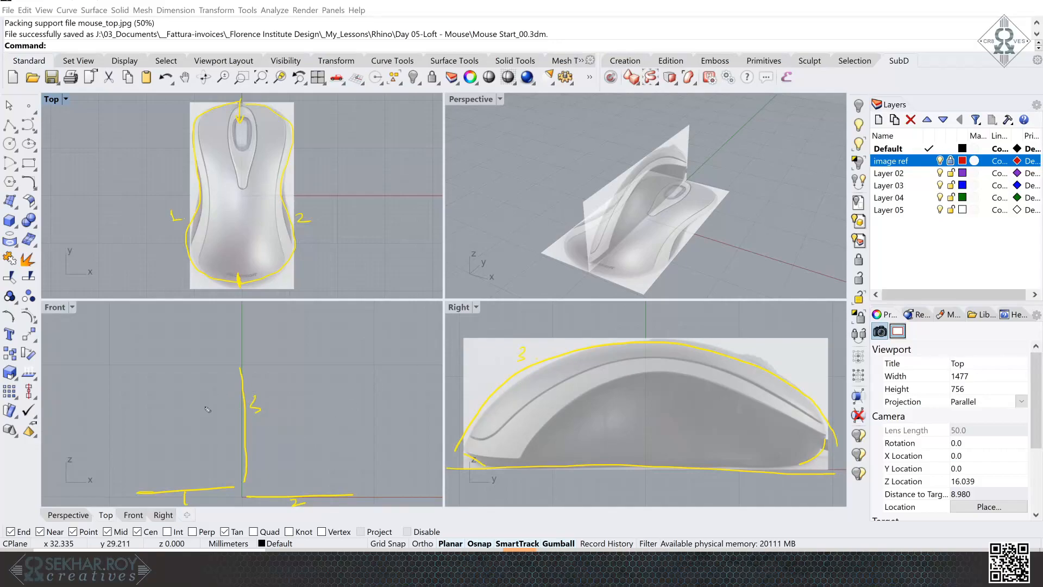
drag(337, 383, 257, 481)
drag(138, 391, 239, 472)
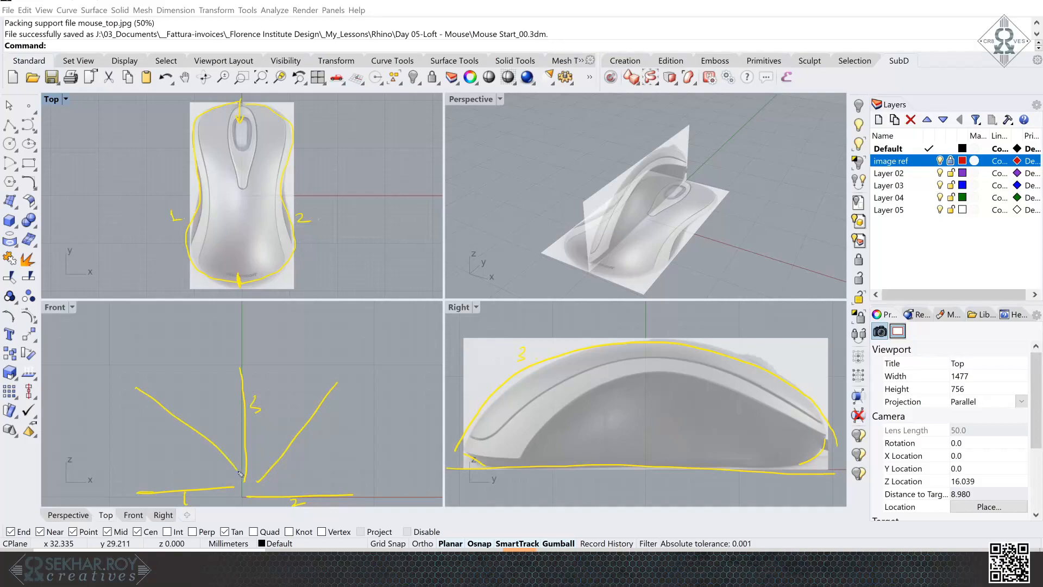
drag(172, 426, 180, 435)
drag(177, 424, 177, 444)
mouse_move(140, 488)
mouse_down()
mouse_move(136, 427)
mouse_move(229, 372)
mouse_move(325, 388)
mouse_move(370, 452)
mouse_move(362, 479)
mouse_up()
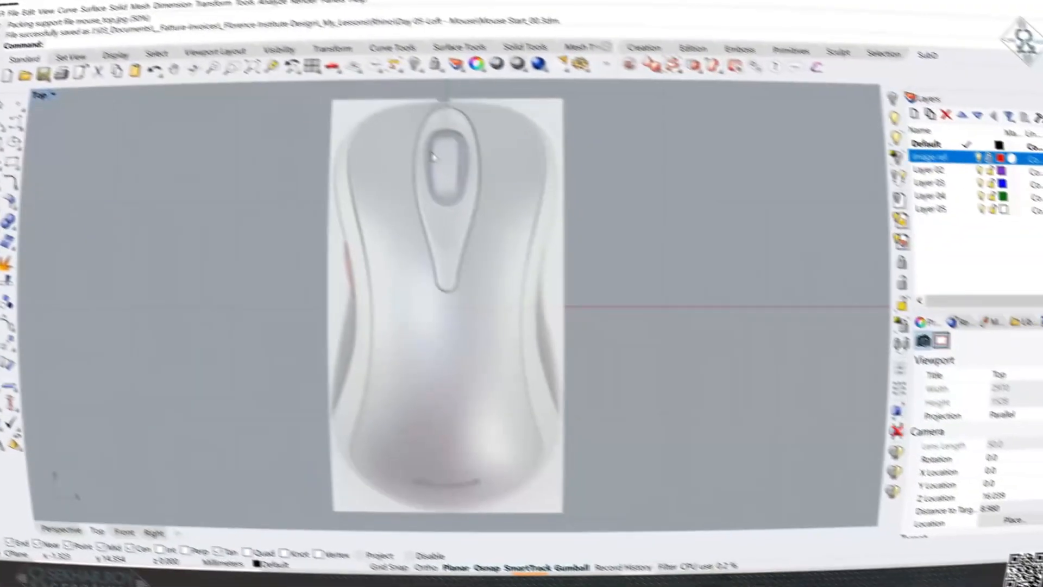
- Start a degree 3 control point curve in the Top view and disable all object snaps
right_click(441, 159)
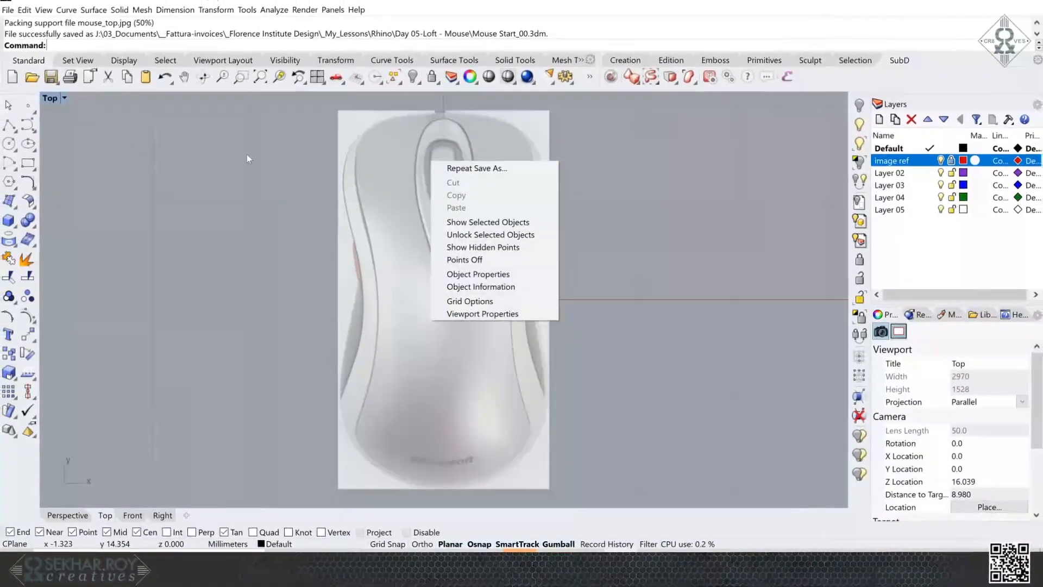
click(246, 158)
click(28, 125)
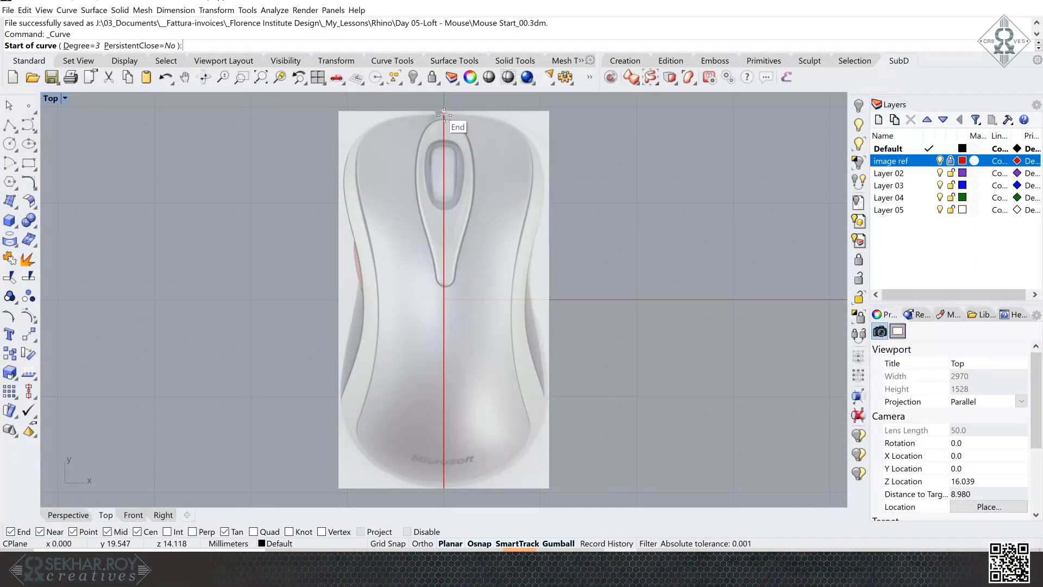
scroll(444, 115, up, 5)
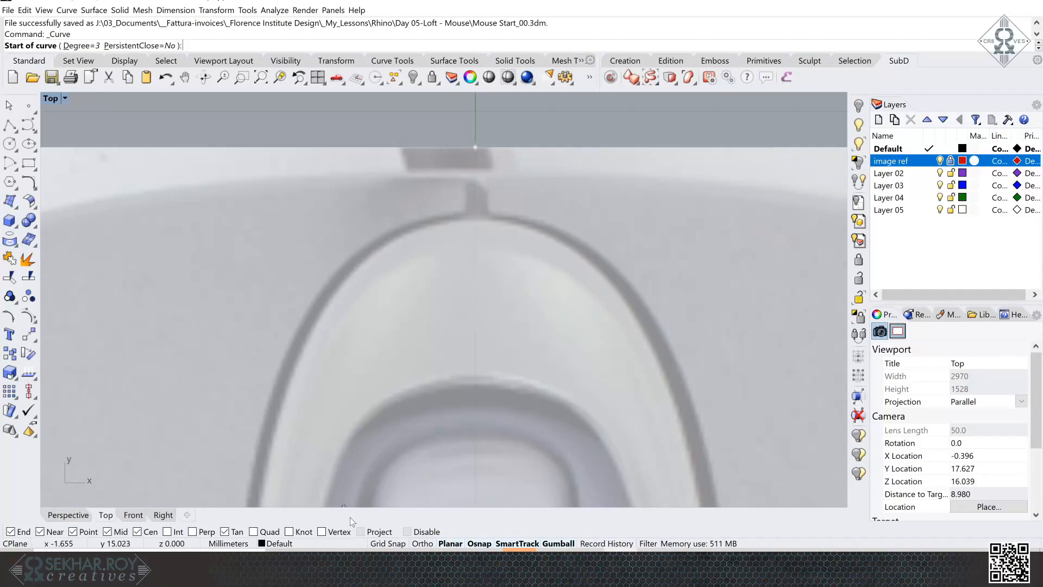
key(alt)
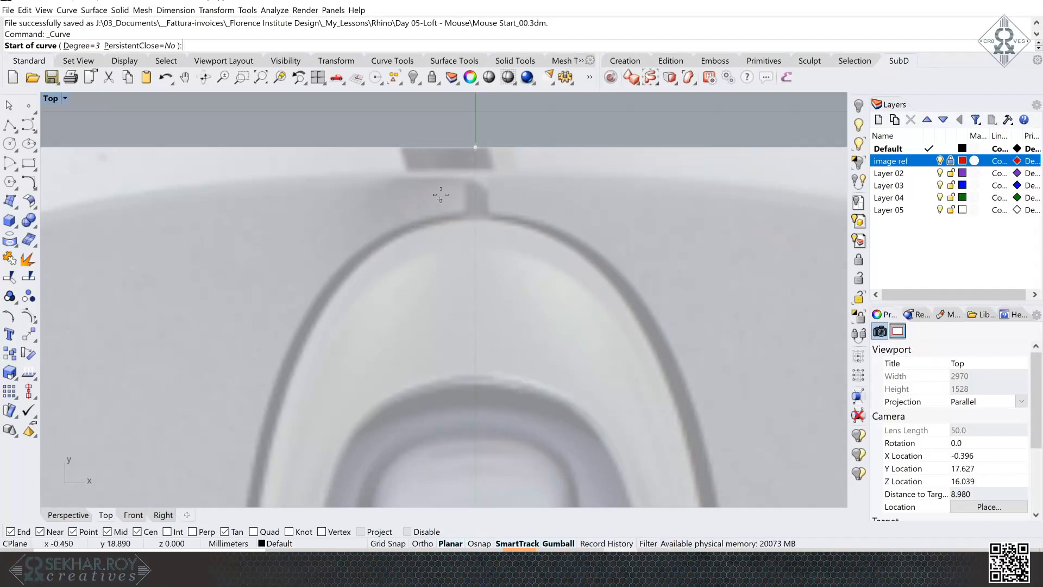
click(405, 533)
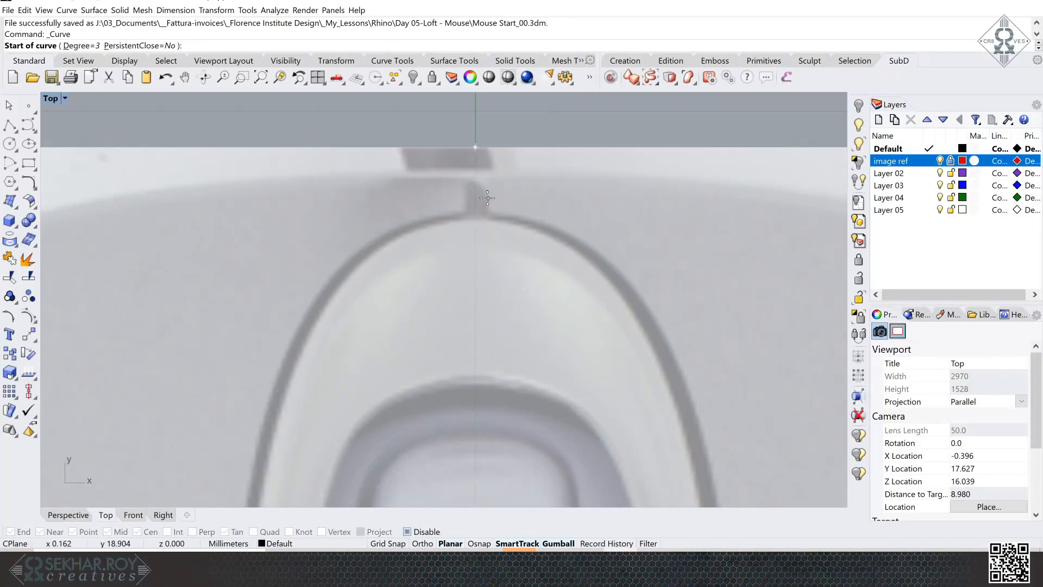
- Trace the left half of the mouse outline in the Top view from the front centre to the rear centre
click(475, 180)
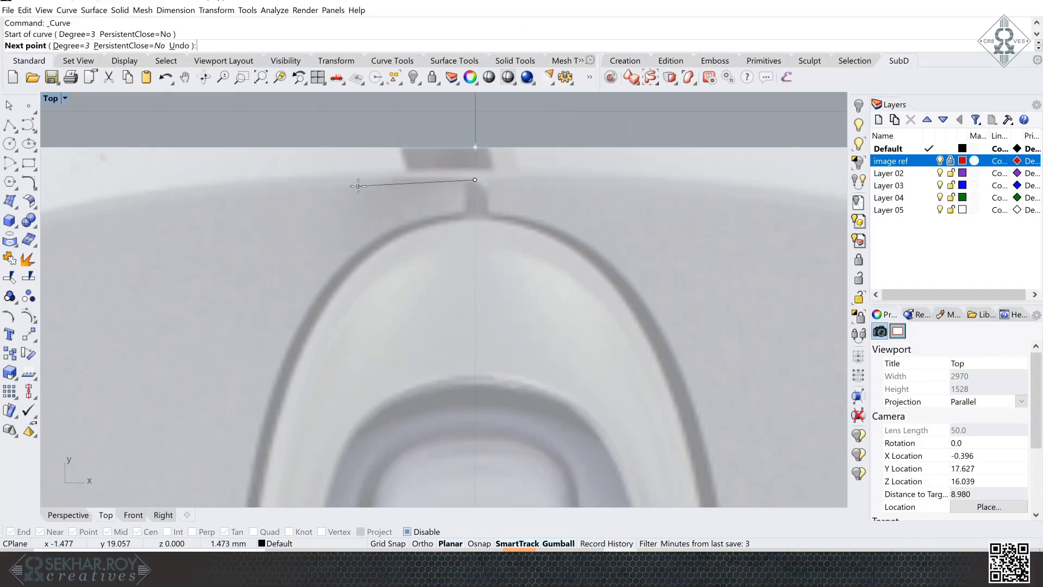
scroll(358, 186, down, 10)
click(256, 184)
click(225, 246)
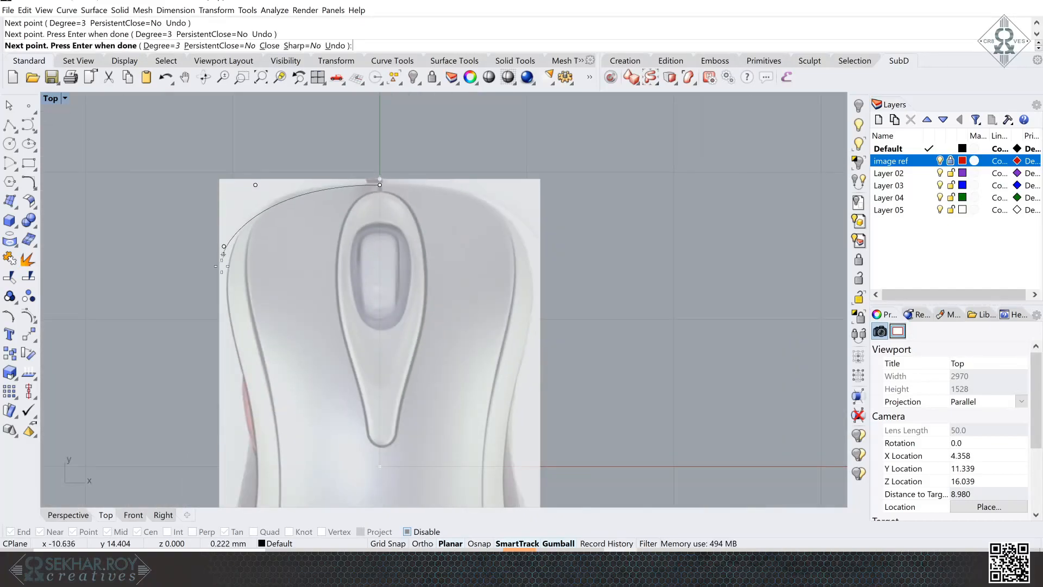
click(231, 335)
right_drag(270, 377, 293, 208)
click(276, 279)
click(257, 382)
right_drag(239, 484, 223, 338)
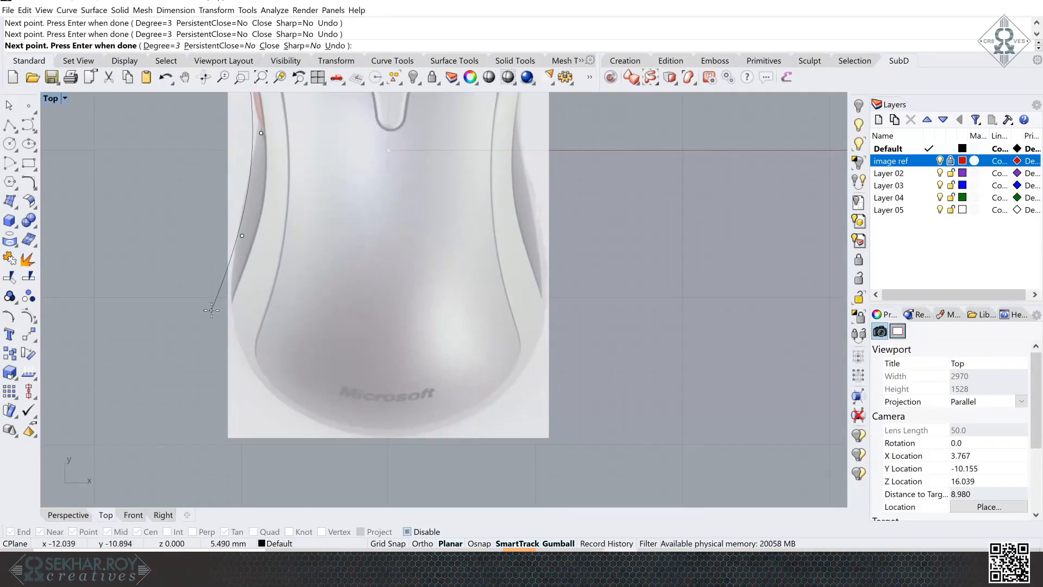
click(223, 338)
click(274, 416)
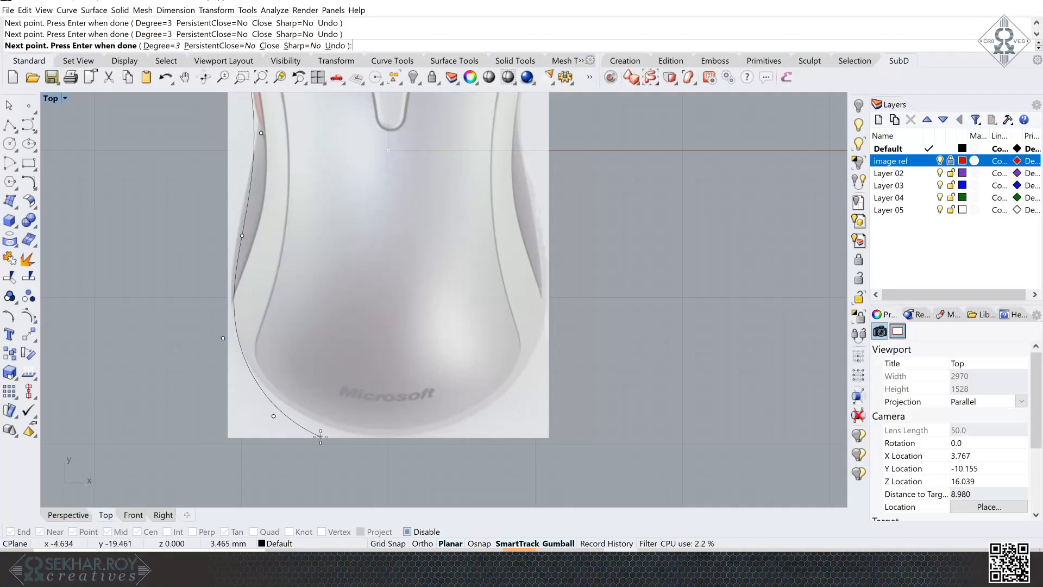
click(387, 437)
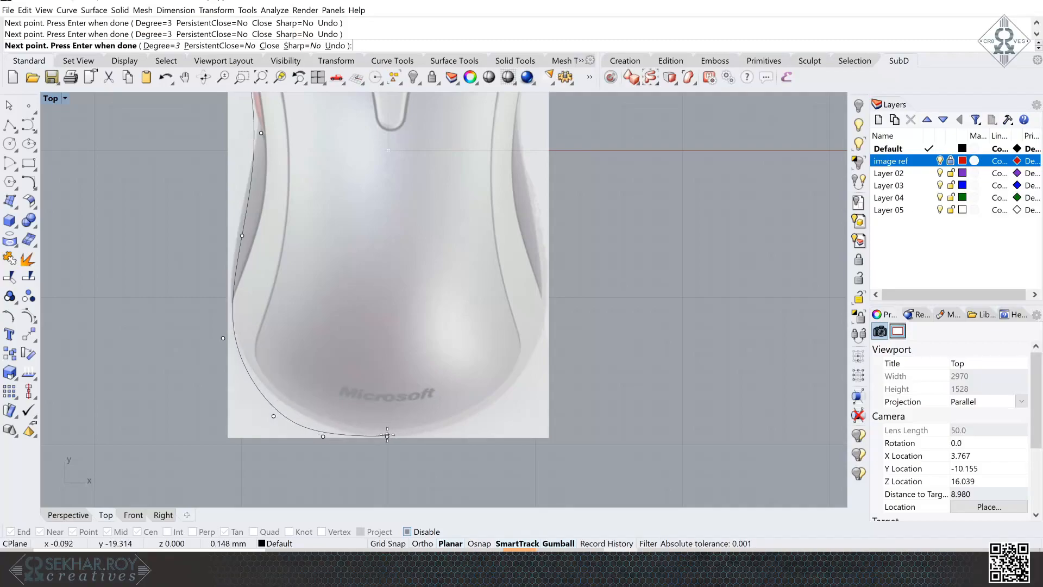
key(Return)
- Turn on the outline curve's control points and adjust those along the front corner and left waist to match the reference image
scroll(256, 327, down, 3)
right_drag(262, 314, 284, 407)
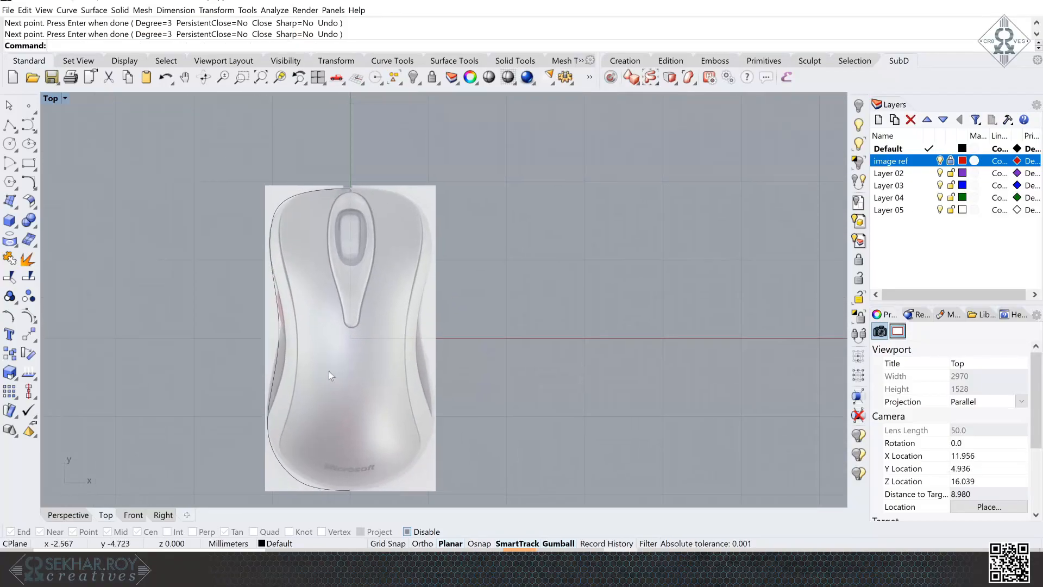
drag(283, 230, 283, 233)
key(F10)
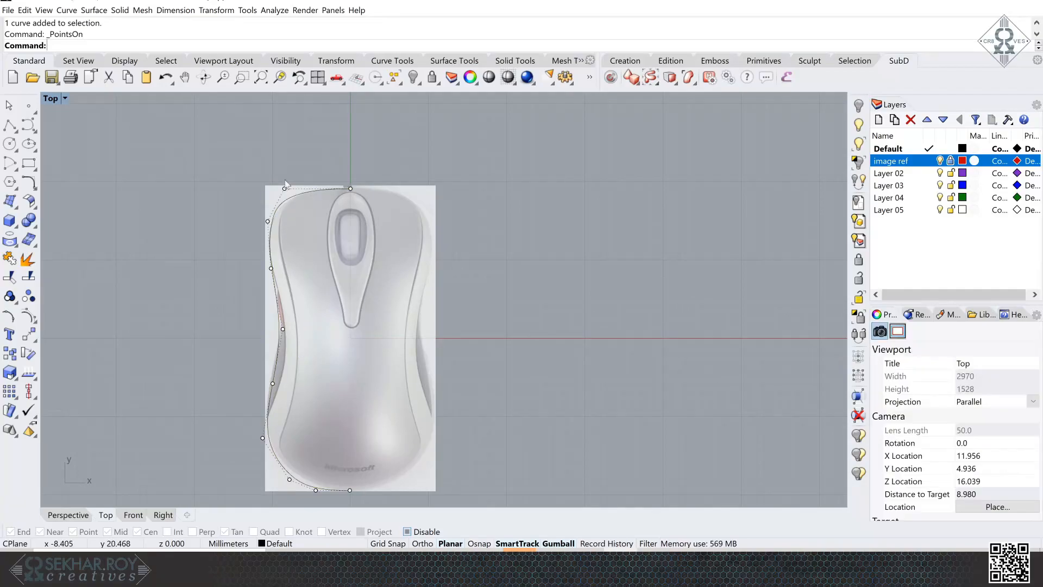
scroll(282, 202, up, 6)
drag(298, 156, 304, 157)
scroll(257, 235, up, 4)
drag(267, 208, 252, 215)
right_drag(244, 326, 246, 214)
drag(267, 206, 279, 228)
right_drag(261, 456, 293, 344)
drag(302, 358, 298, 347)
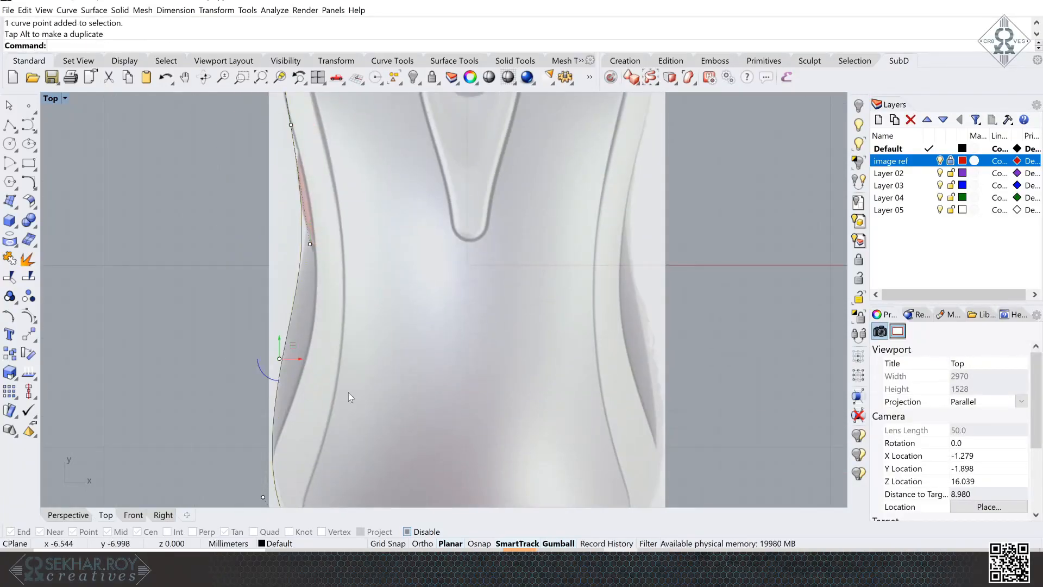
- Adjust the outline's rear control points and refine a front one to follow the reference image
right_drag(303, 361, 238, 187)
drag(265, 399, 271, 391)
drag(342, 433, 347, 431)
scroll(283, 217, down, 6)
right_drag(319, 161, 294, 371)
scroll(221, 233, up, 12)
drag(212, 205, 207, 214)
scroll(355, 246, down, 8)
key(Escape)
key(Escape)
scroll(388, 204, down, 4)
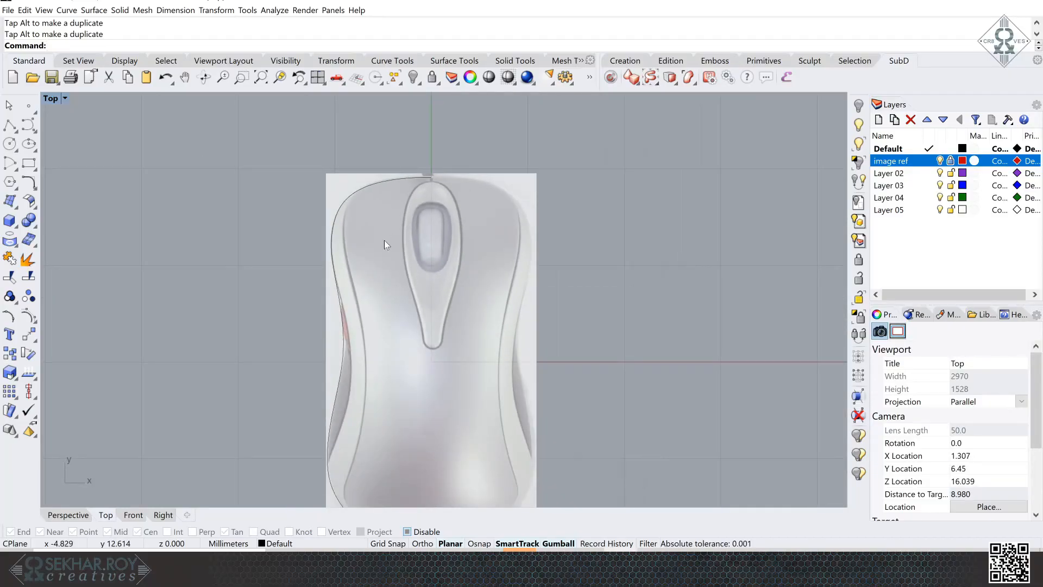
- Move the left outline curve to Layer 02
click(341, 299)
scroll(410, 299, down, 4)
right_drag(409, 299, 369, 245)
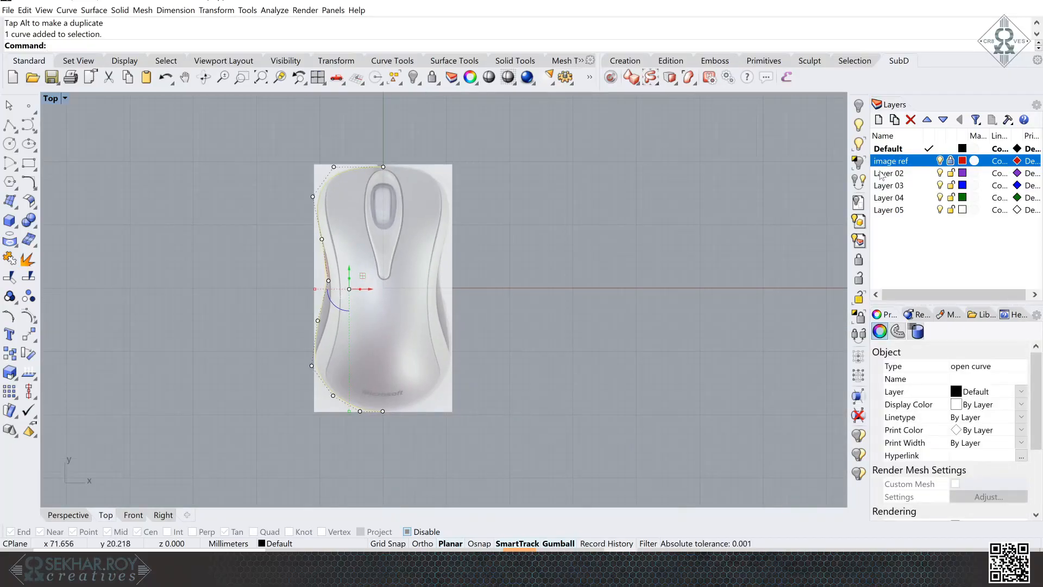
click(890, 173)
right_click(897, 174)
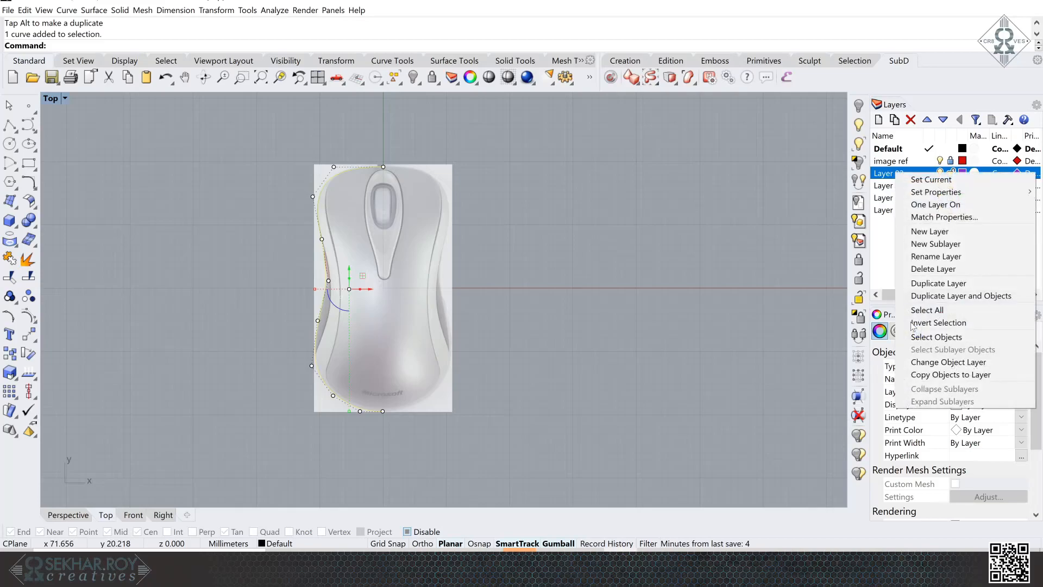
click(950, 363)
- Rename Layer 02 as Crv
click(913, 181)
text(Cr)
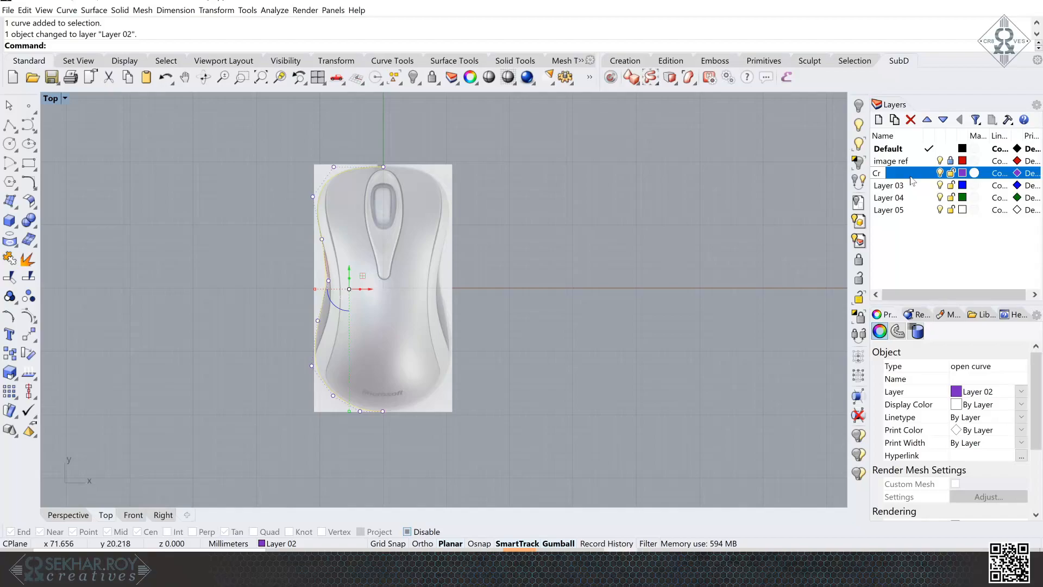
text(v)
click(699, 245)
- Mirror a copy of the left outline curve across the vertical centreline, starting the mirror plane at 0
click(321, 204)
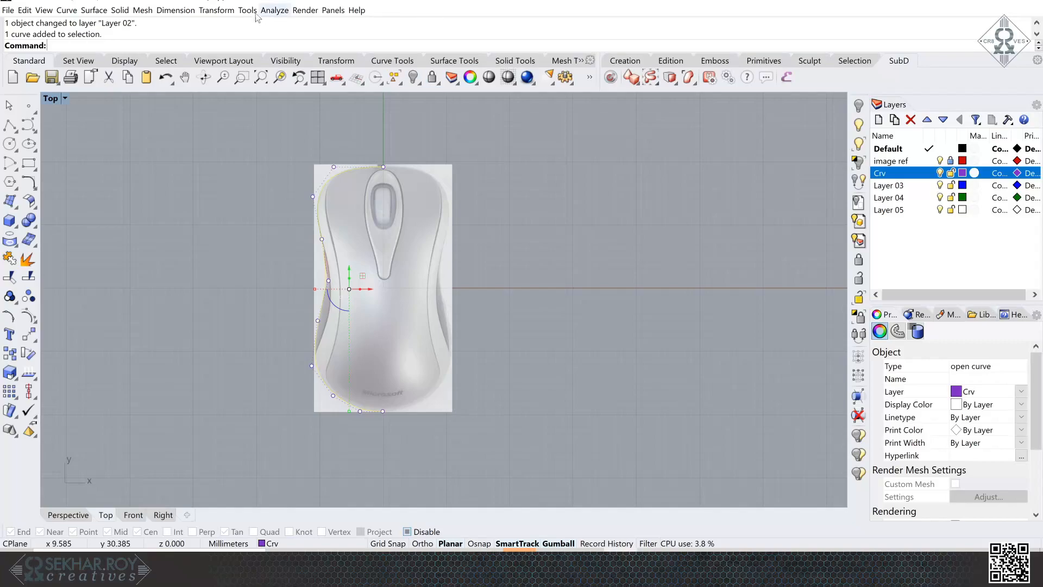
click(217, 9)
click(224, 98)
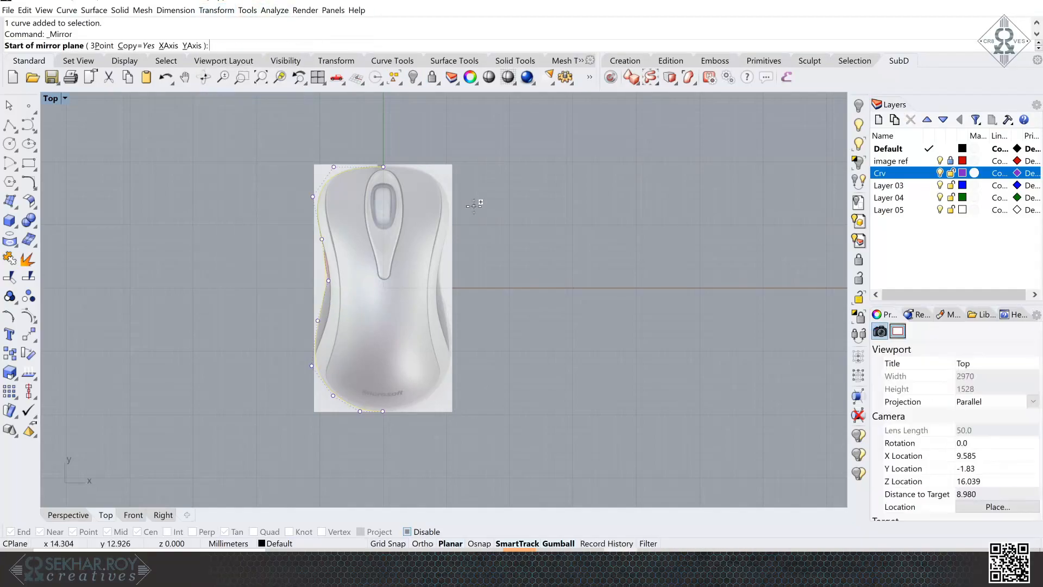
text(0)
key(Return)
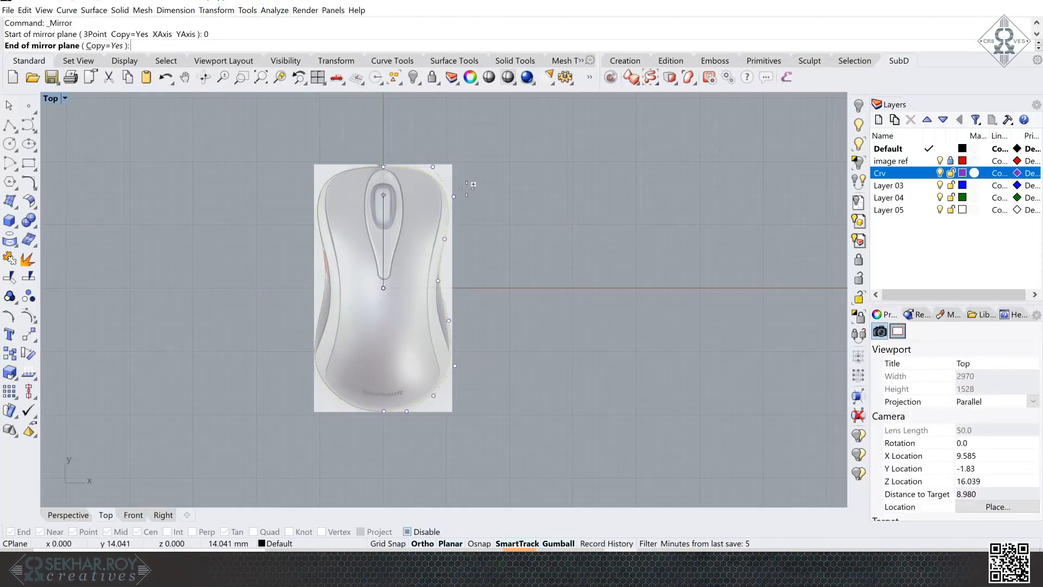
click(463, 158)
click(422, 442)
- Hide the image ref layer and examine where the two outline curves meet at the front centre
right_drag(423, 442, 446, 481)
click(940, 161)
scroll(390, 234, up, 10)
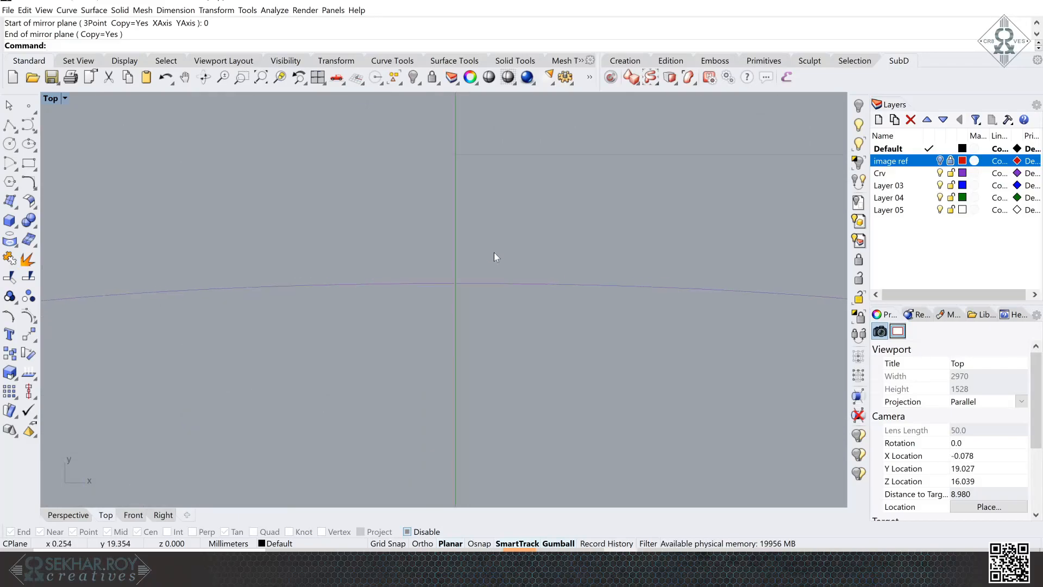
click(404, 293)
scroll(430, 301, up, 10)
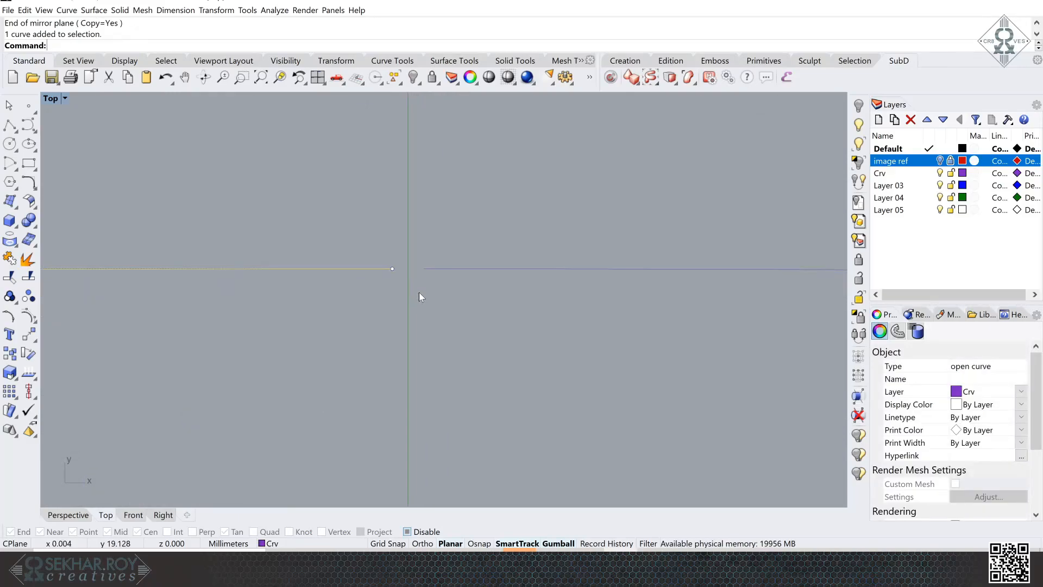
click(426, 244)
drag(348, 249, 409, 286)
scroll(451, 294, down, 5)
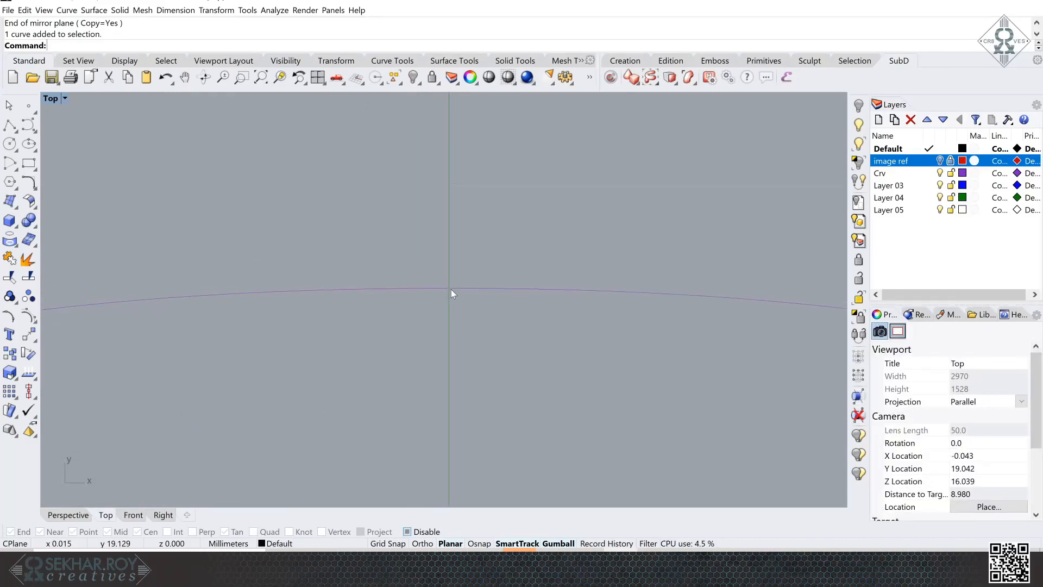
- Examine the gaps between the two outline curves at the rear and front centre
scroll(514, 354, down, 2)
right_drag(515, 352, 489, 109)
scroll(515, 352, up, 12)
scroll(432, 312, down, 10)
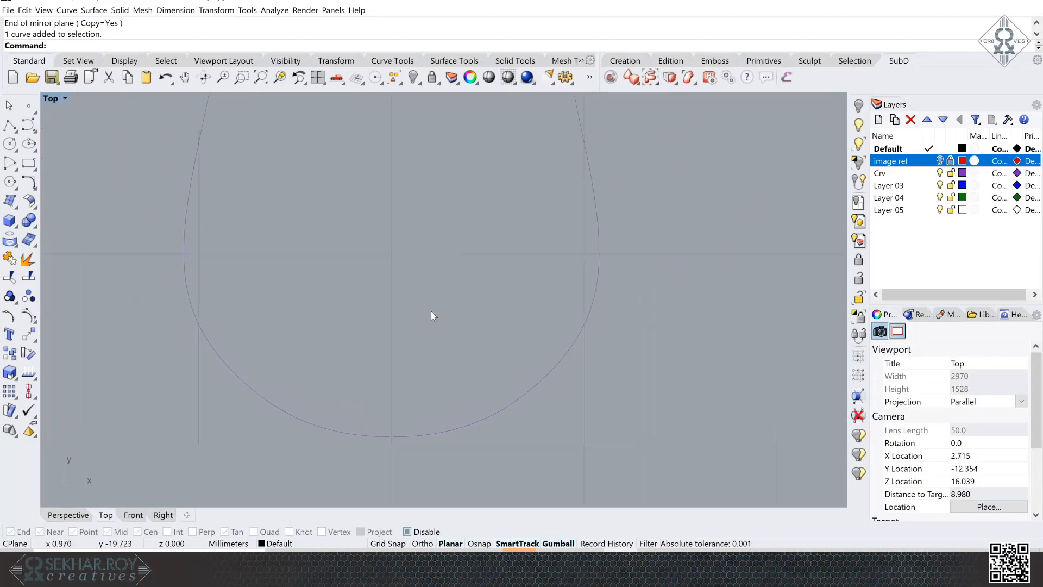
scroll(432, 311, up, 10)
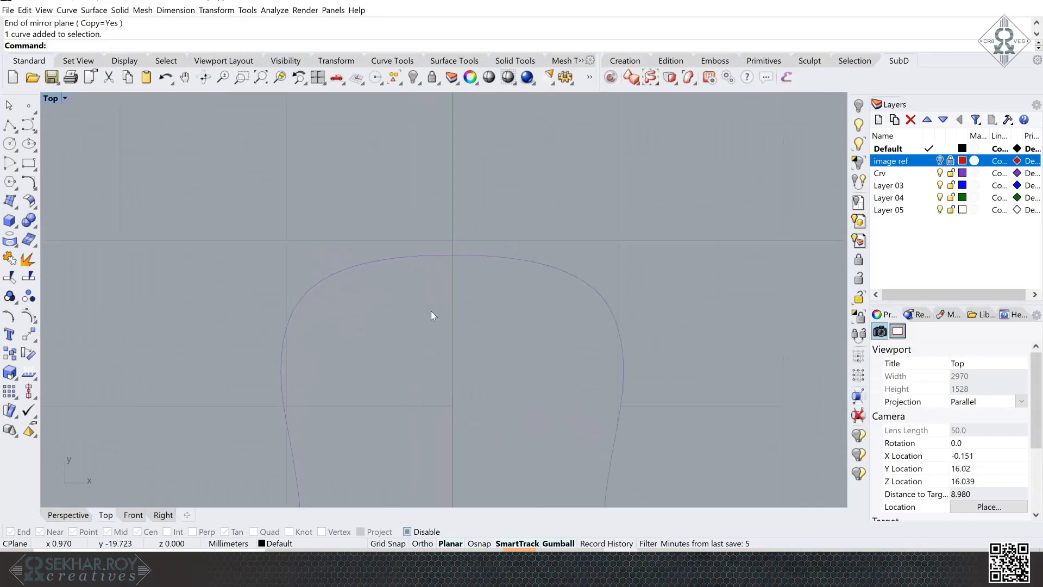
click(459, 305)
click(427, 305)
scroll(440, 312, up, 12)
right_drag(390, 224, 419, 296)
drag(270, 169, 312, 219)
click(384, 291)
scroll(384, 290, down, 3)
right_drag(224, 94, 266, 98)
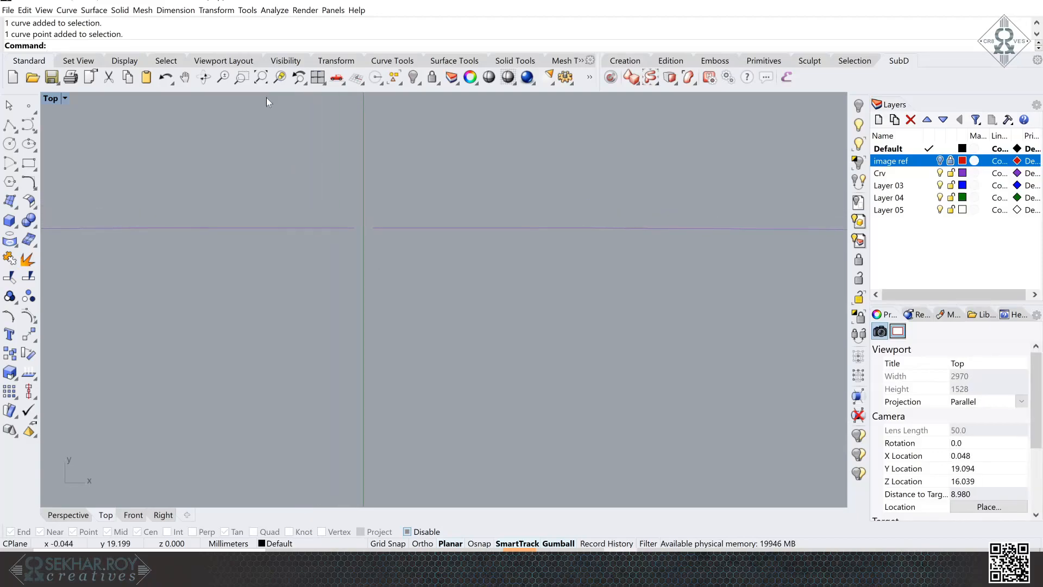
- Match the two outline curves at the front centre with Tangency continuity, preserving the other end's Position and averaging the curves
click(62, 11)
mouse_move(116, 386)
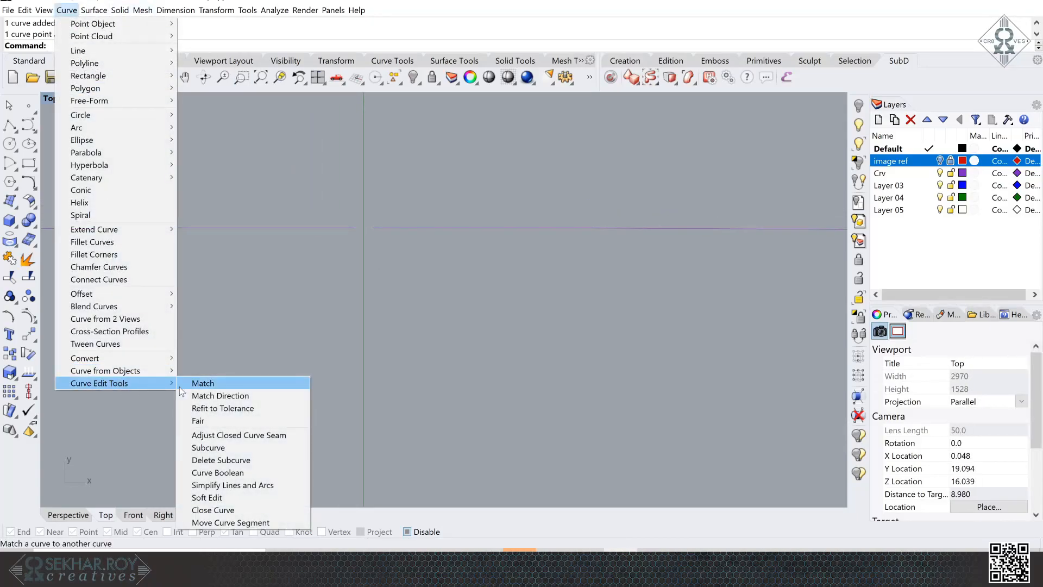
click(183, 384)
click(341, 227)
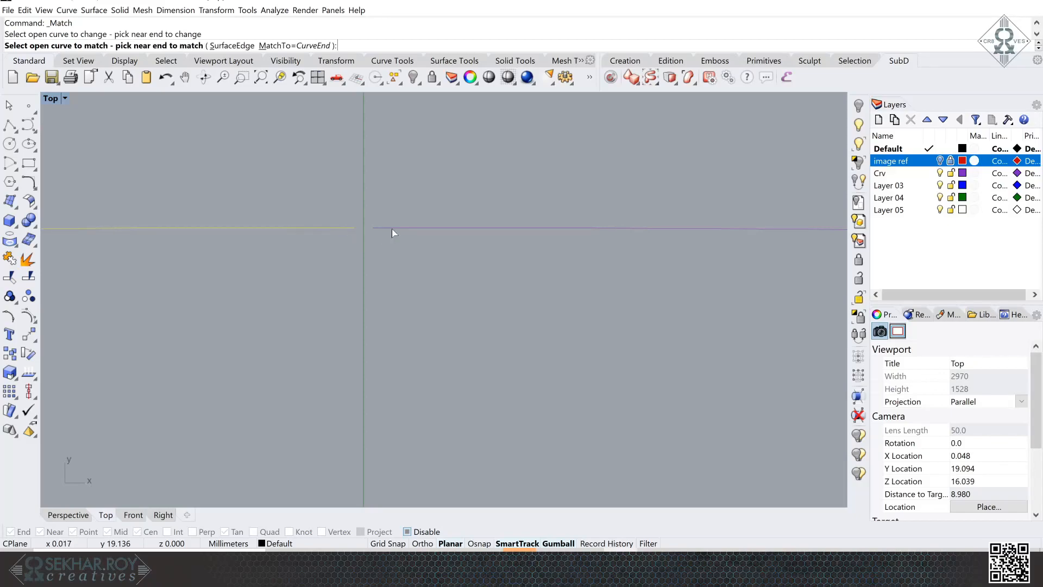
click(392, 229)
drag(760, 175, 665, 135)
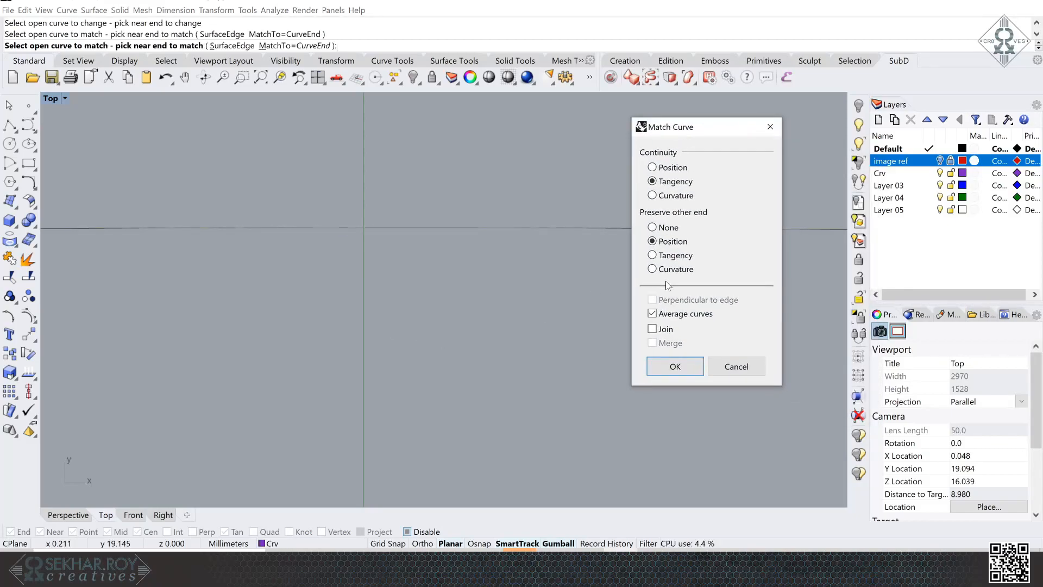
scroll(666, 282, down, 3)
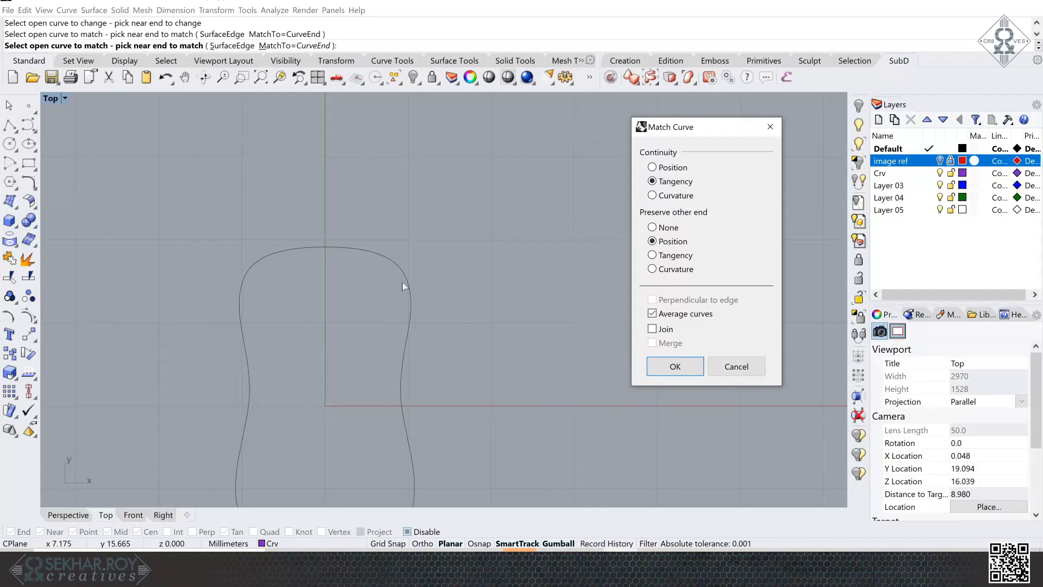
scroll(673, 247, up, 3)
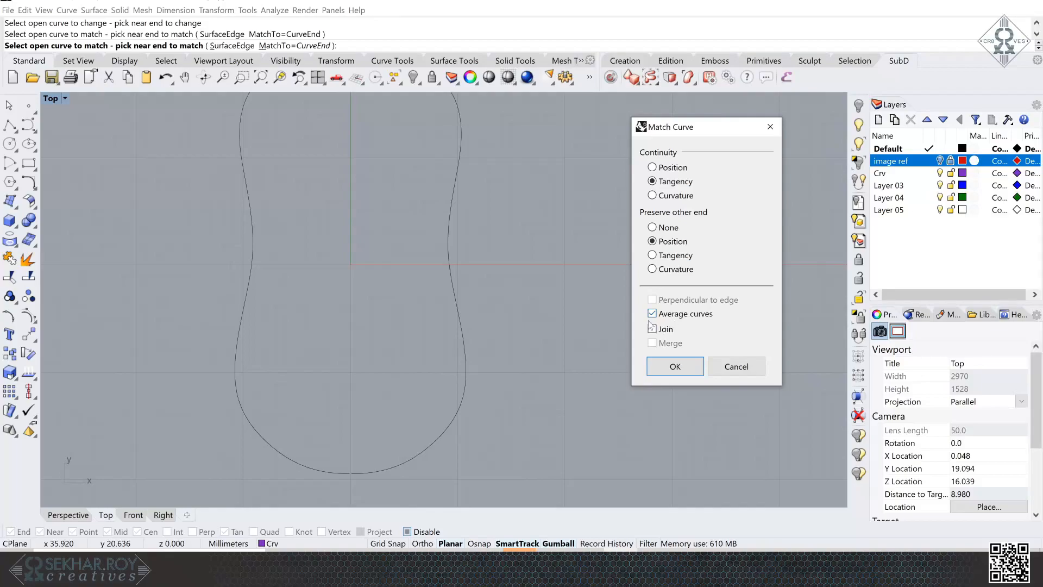
click(666, 370)
- Match the two outline curves at the rear centre with Tangency continuity, Position preserved at the other end and Average curves on
scroll(667, 373, up, 5)
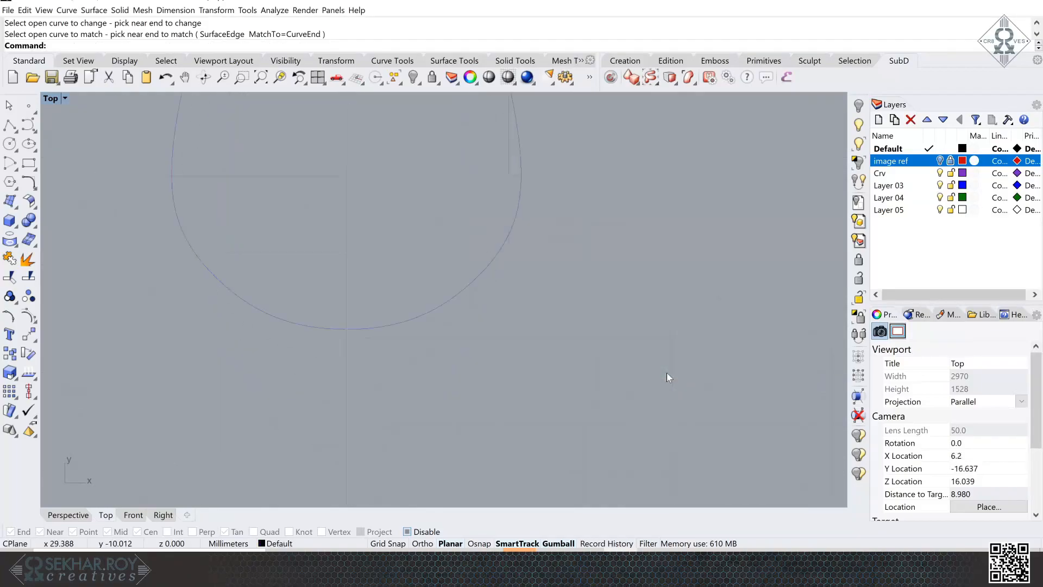
scroll(664, 371, up, 1)
right_click(403, 240)
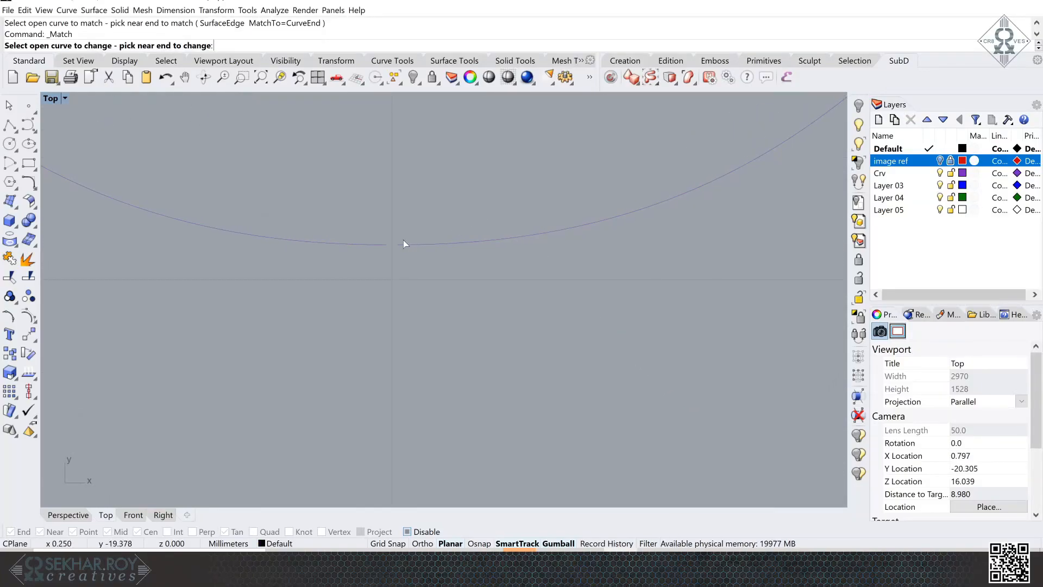
click(373, 244)
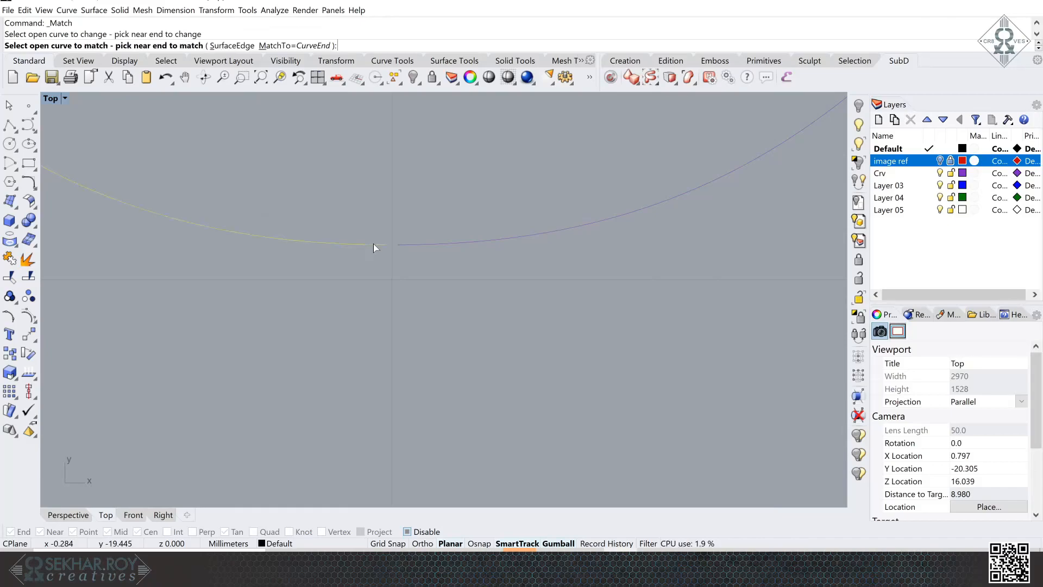
click(438, 244)
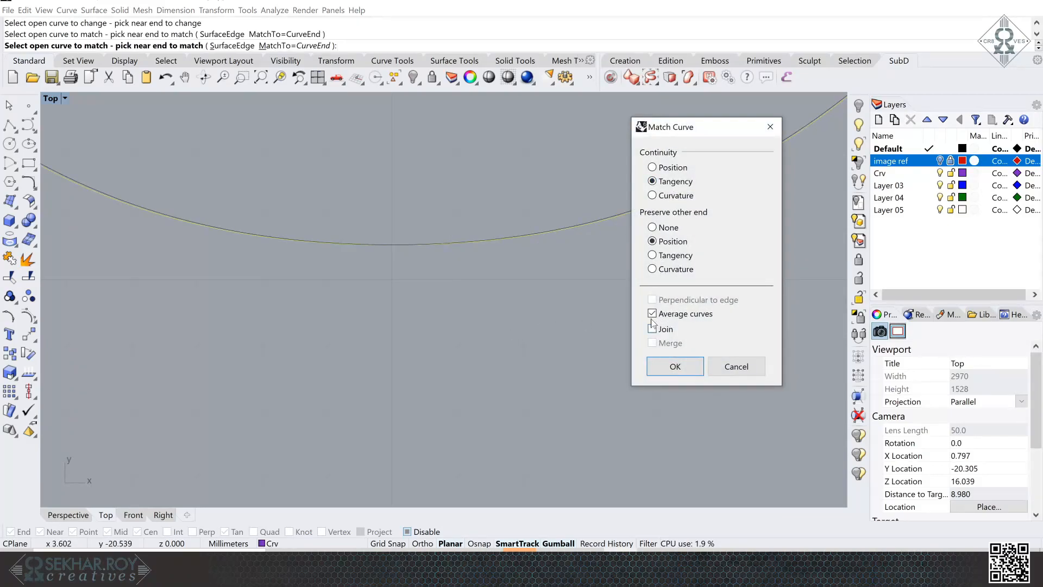
click(675, 366)
- Inspect the control points of the matched left and right outline curves
scroll(592, 377, down, 5)
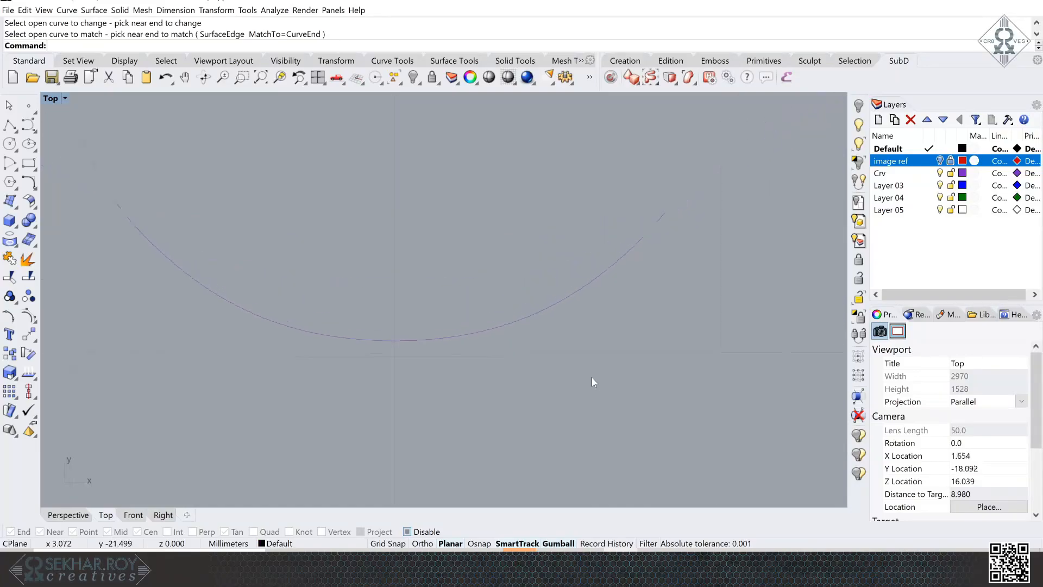
click(433, 201)
click(330, 212)
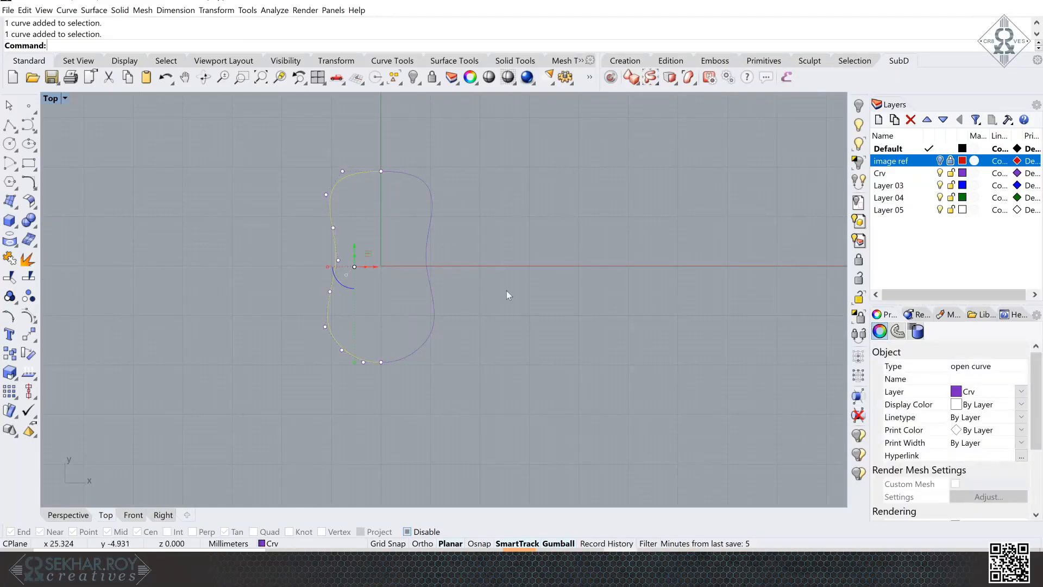
click(549, 355)
scroll(549, 355, up, 2)
drag(442, 156, 412, 200)
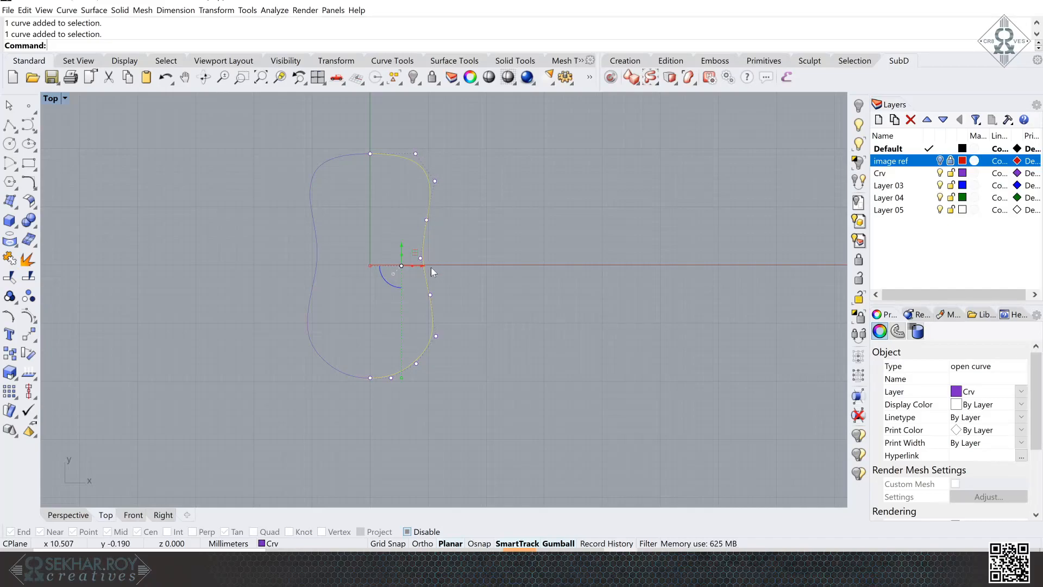
click(575, 202)
scroll(566, 154, down, 3)
right_drag(566, 154, 528, 217)
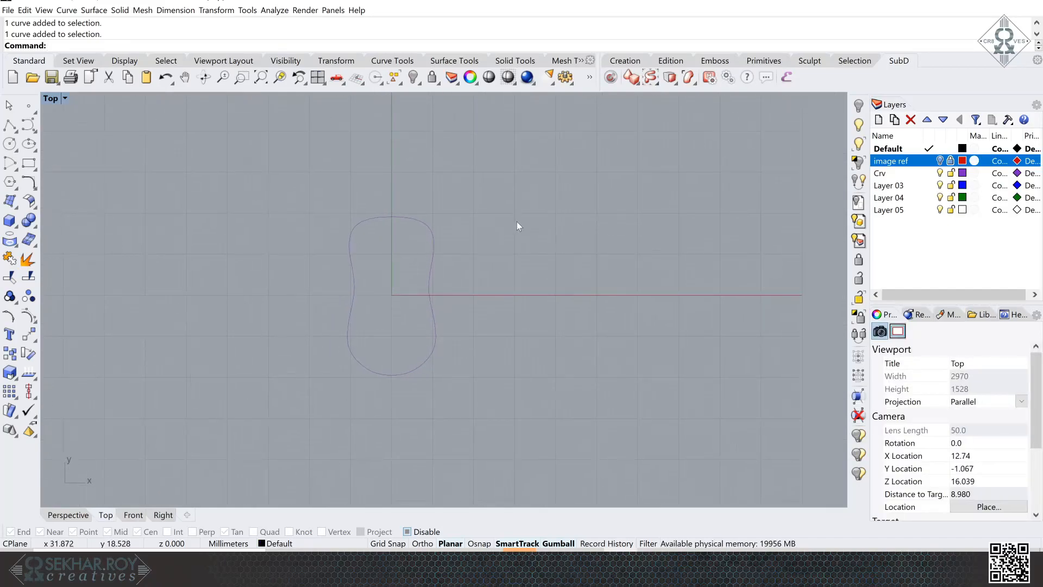
- Return to the four-viewport layout and show the image ref layer
double_click(50, 99)
right_drag(641, 370, 622, 366)
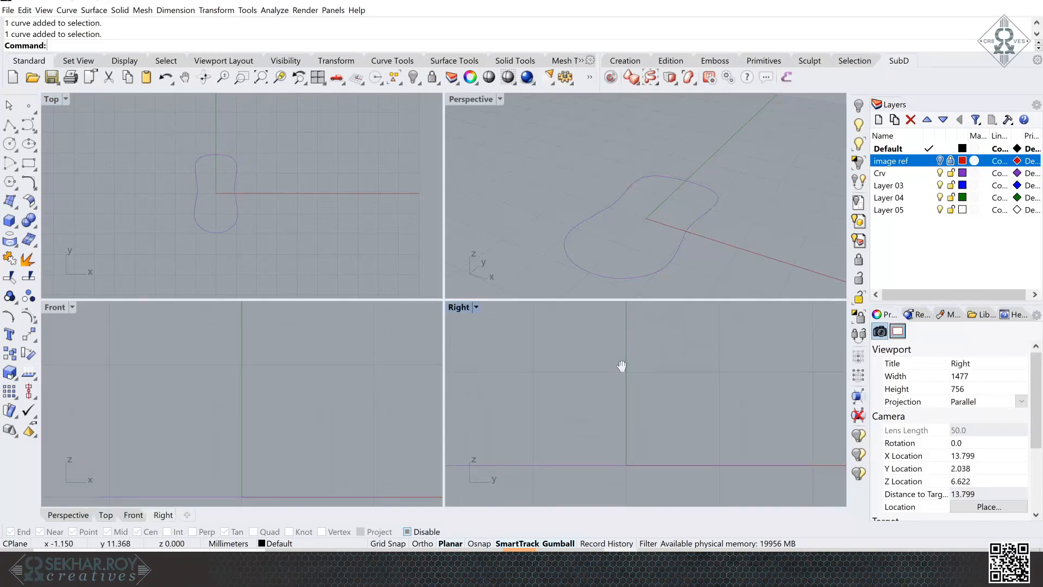
click(941, 162)
scroll(742, 267, down, 4)
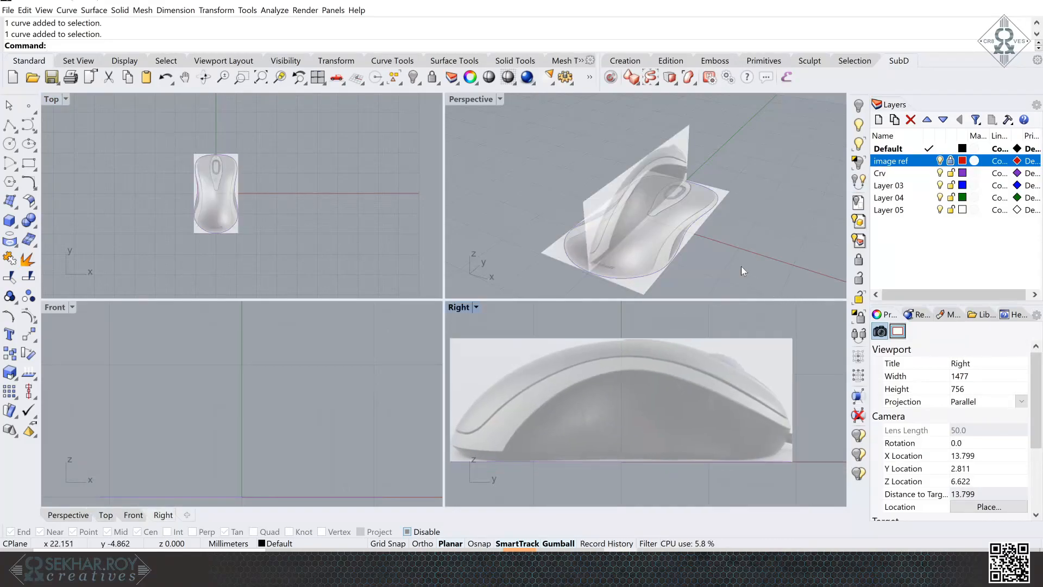
- Trace the mouse's top silhouette with a curve in the Right view and fit its rear control points to the reference image
right_click(783, 413)
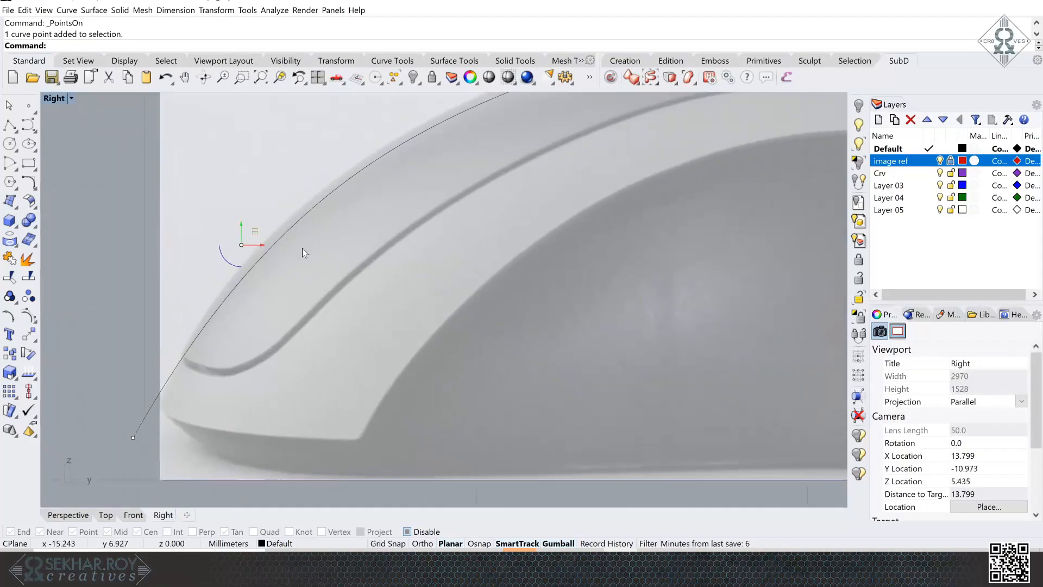
drag(255, 231, 246, 219)
right_drag(435, 217, 342, 354)
click(376, 242)
right_drag(707, 261, 304, 286)
click(536, 244)
- Fit the control points of the top profile curve to the front end of the mouse in the side image
right_drag(733, 435, 440, 238)
drag(595, 336, 572, 375)
right_drag(555, 278, 620, 328)
click(44, 11)
mouse_move(25, 10)
click(211, 174)
click(561, 324)
click(565, 330)
drag(516, 231, 541, 244)
drag(624, 434, 582, 463)
drag(577, 346, 592, 353)
- Refine the rear-end and upper control points of the top profile curve against the side image
right_drag(218, 326, 630, 332)
scroll(491, 362, down, 6)
scroll(260, 293, up, 6)
drag(380, 242, 343, 290)
right_drag(322, 435, 365, 439)
drag(325, 443, 329, 446)
click(145, 353)
scroll(145, 352, down, 8)
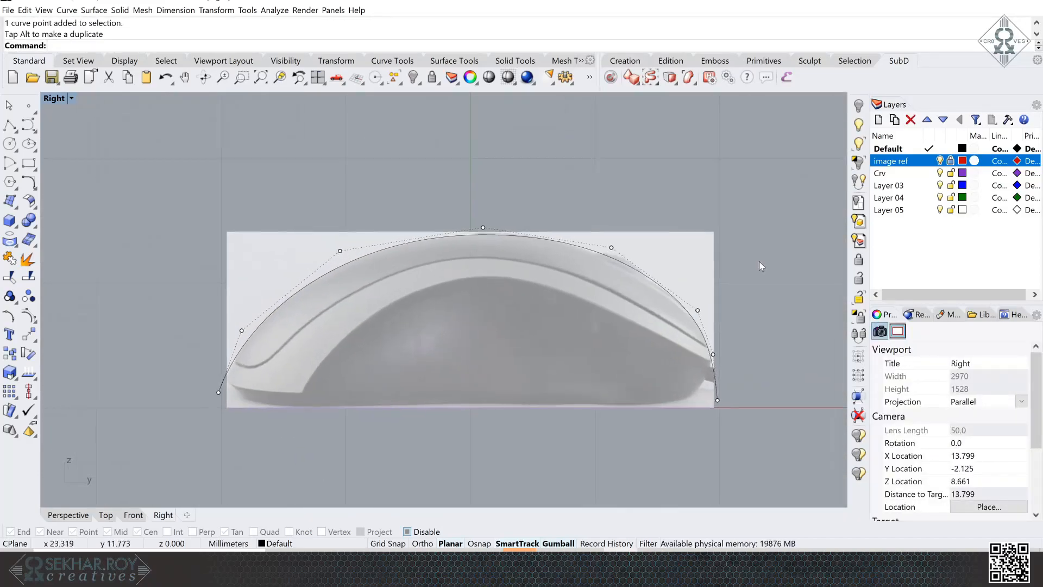
scroll(628, 302, up, 5)
drag(595, 209, 576, 212)
scroll(544, 320, down, 4)
click(626, 190)
key(Escape)
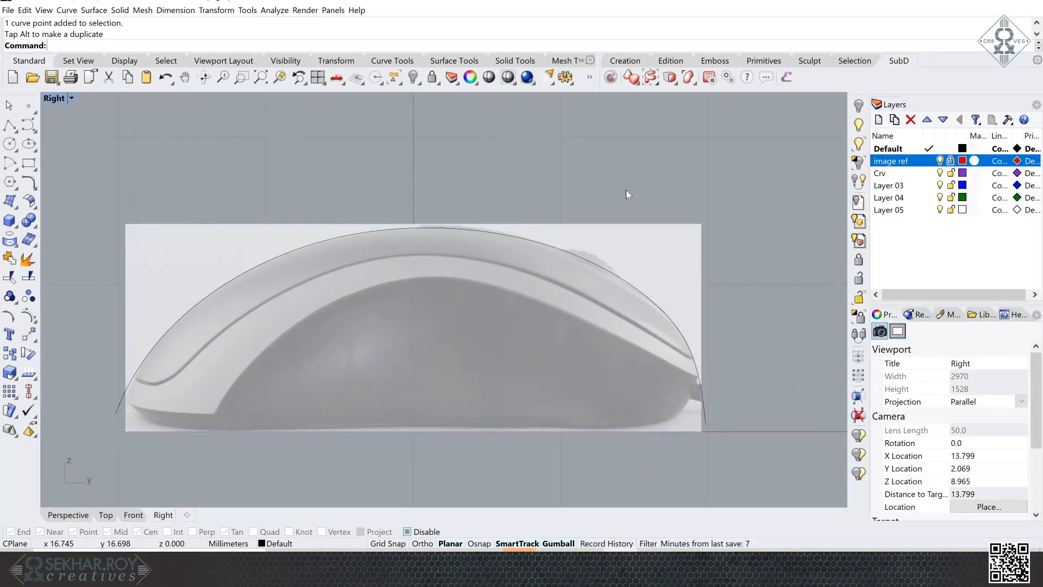
- Trace the upper shell's seam line with a second curve in the Right view and adjust its control points to the image
right_drag(680, 175, 715, 175)
scroll(680, 175, up, 1)
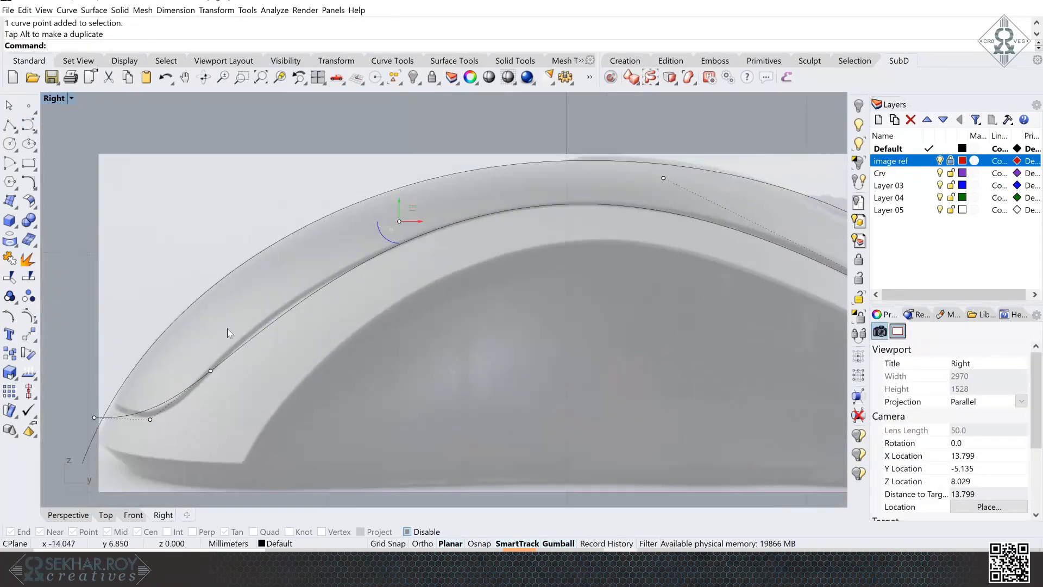
drag(399, 221, 362, 237)
click(682, 184)
drag(663, 177, 645, 167)
right_drag(837, 259, 618, 272)
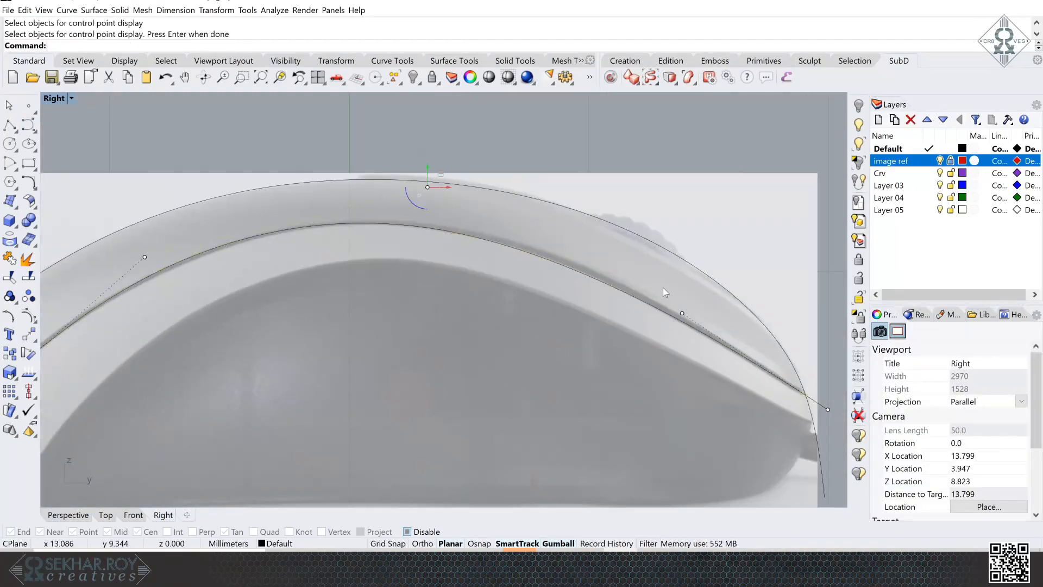
click(827, 405)
scroll(673, 298, down, 5)
scroll(279, 301, up, 2)
click(204, 392)
right_drag(381, 261, 249, 240)
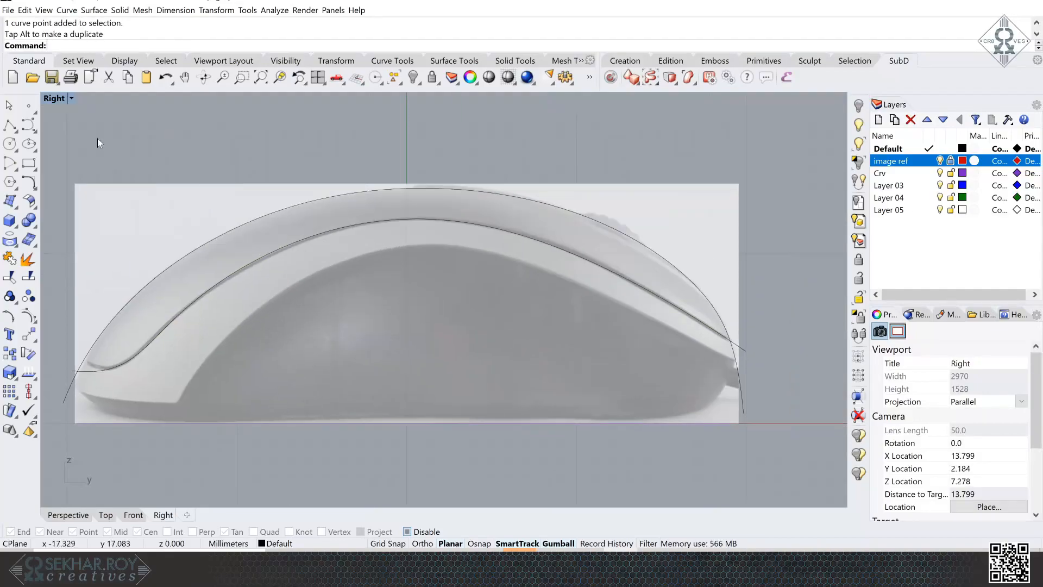
- Draw a seven-point control point curve from the front end to the rear along the upper edge of the dark side grip
click(28, 124)
click(749, 372)
click(674, 338)
click(538, 270)
click(405, 251)
click(266, 295)
click(200, 377)
click(179, 402)
key(Return)
- Adjust the control points of the side grip curve so it follows the grip edge in the reference image
click(645, 328)
key(F10)
drag(404, 231, 404, 210)
drag(285, 294, 270, 293)
click(199, 377)
drag(208, 367, 205, 357)
right_drag(315, 343, 408, 327)
- With object snaps on, draw a horizontal polyline from the grip curve's rear end to beyond the back of the mouse
click(9, 144)
click(9, 125)
click(479, 544)
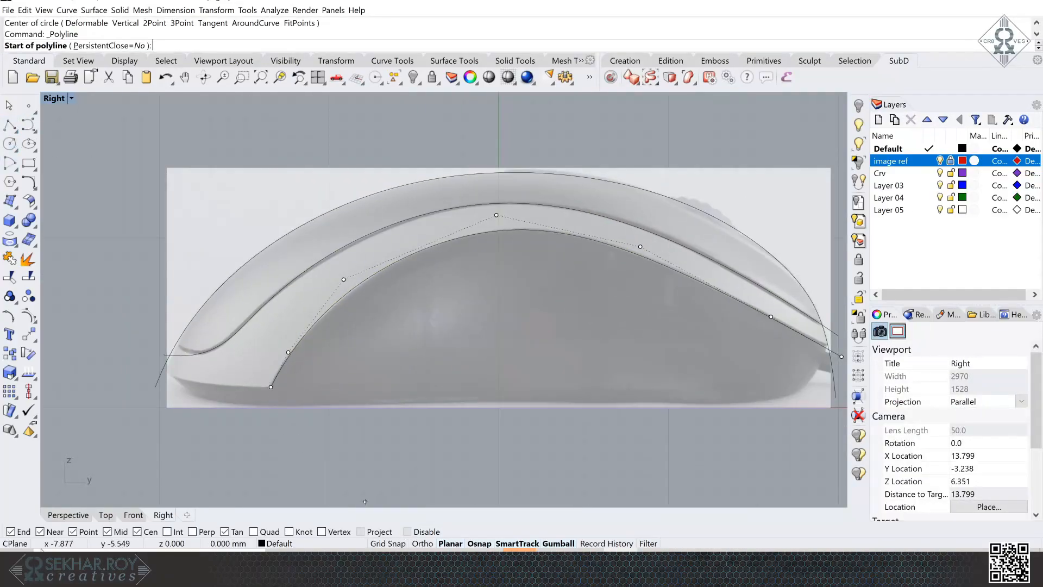
click(271, 387)
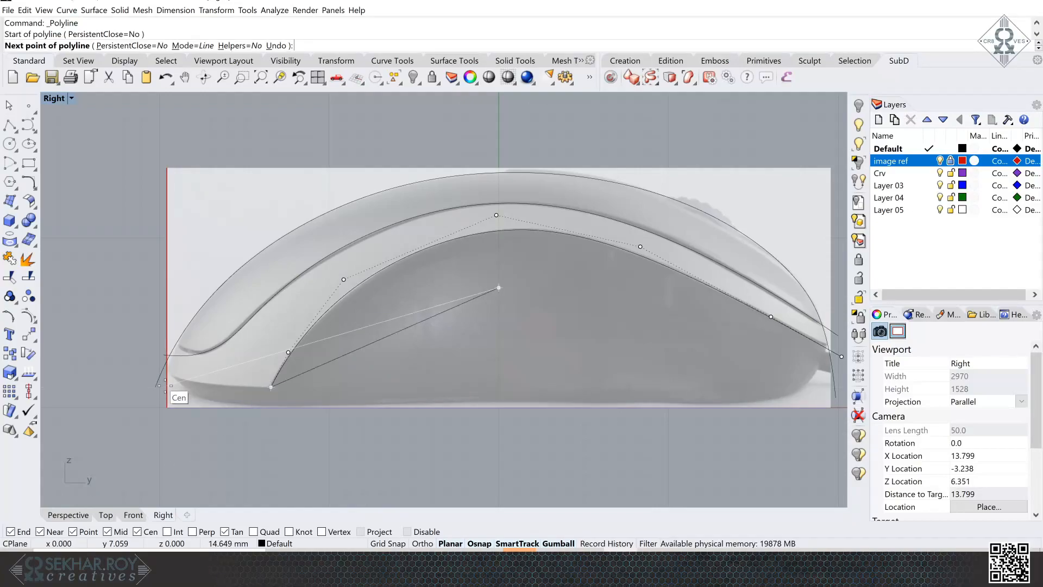
shift+click(118, 387)
key(Return)
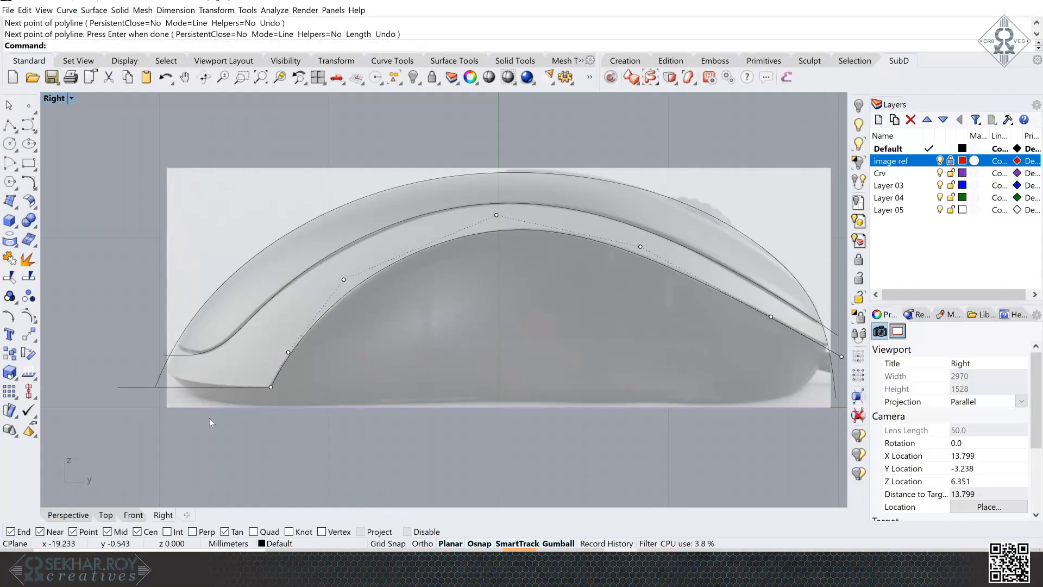
- Join the side grip curve and the horizontal line into one curve
click(252, 387)
shift+click(275, 376)
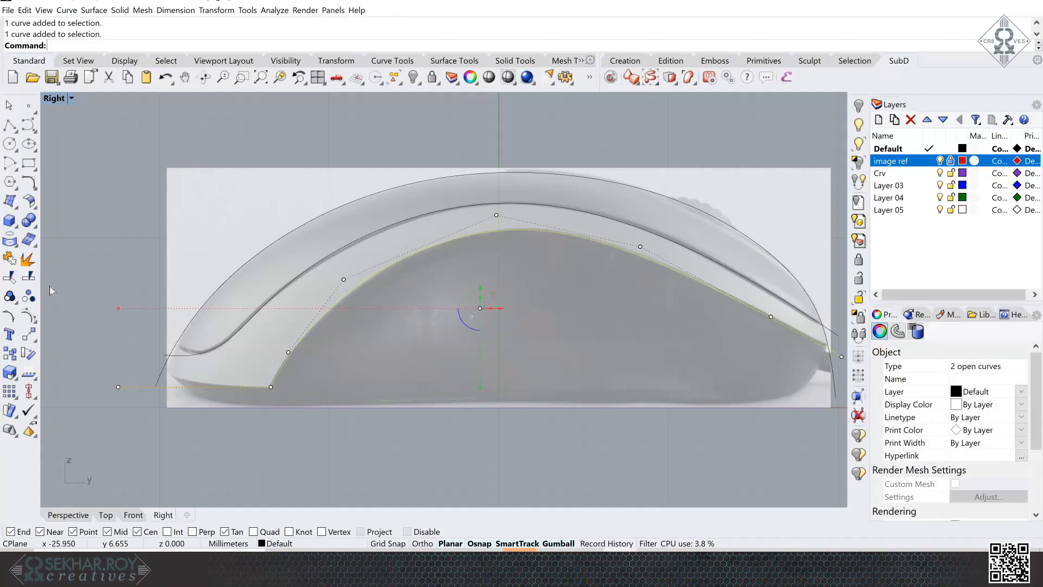
click(9, 259)
key(Escape)
right_drag(600, 309, 468, 311)
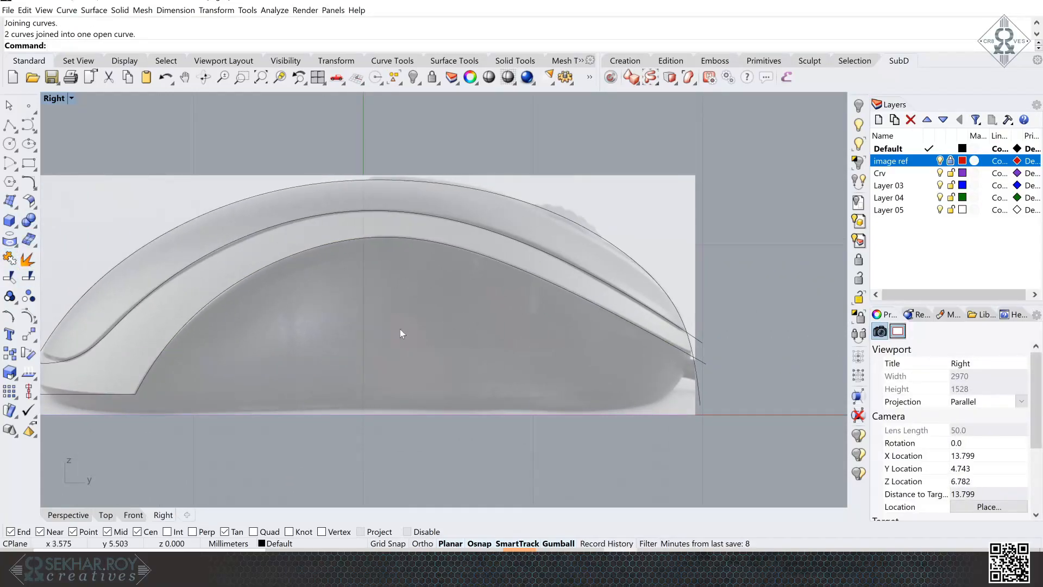
right_drag(398, 342, 492, 333)
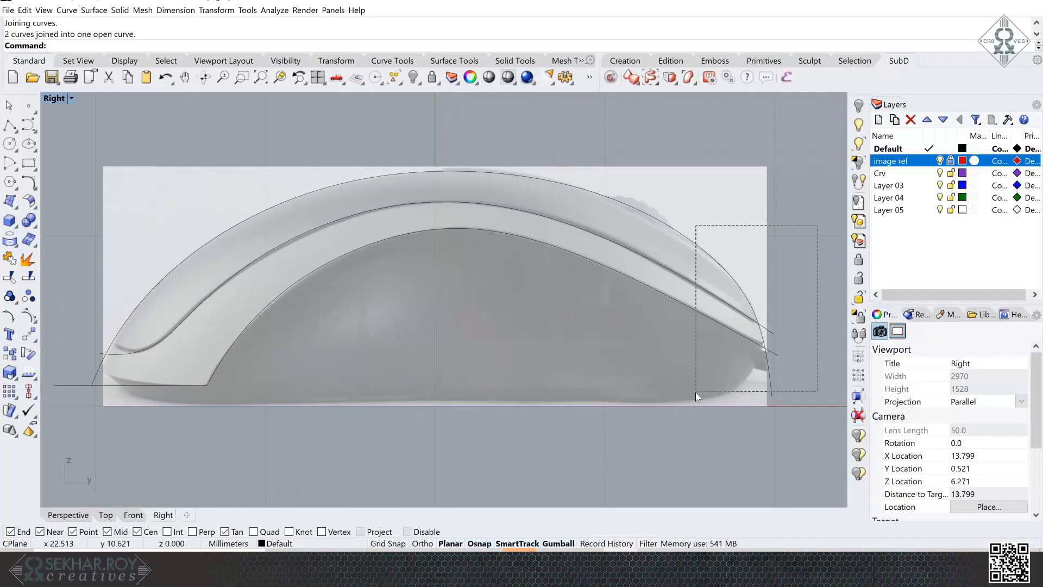
- Move the three side profile curves to the Crv layer
drag(695, 393, 696, 393)
right_click(887, 172)
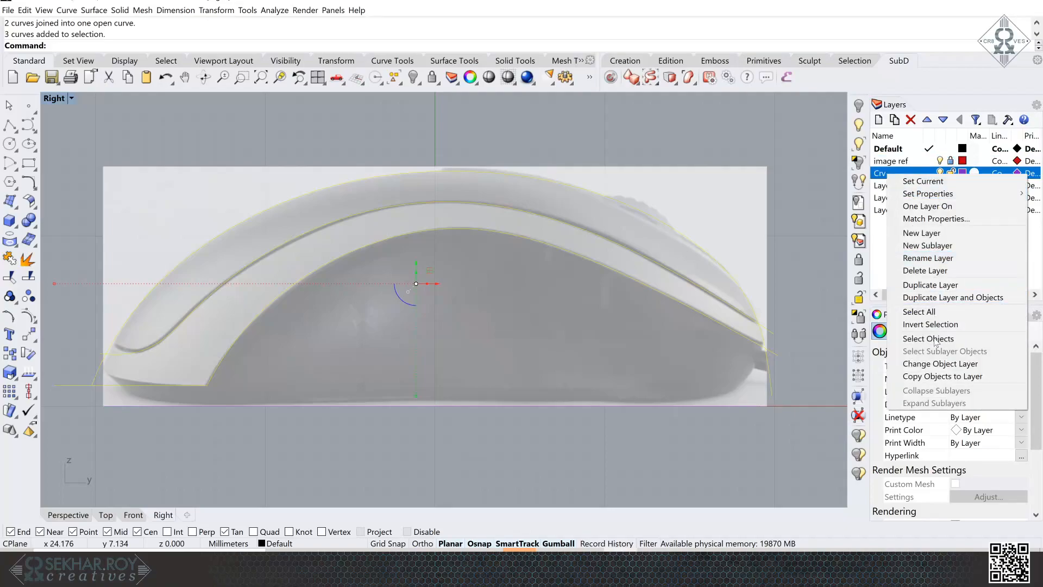
click(934, 363)
click(830, 238)
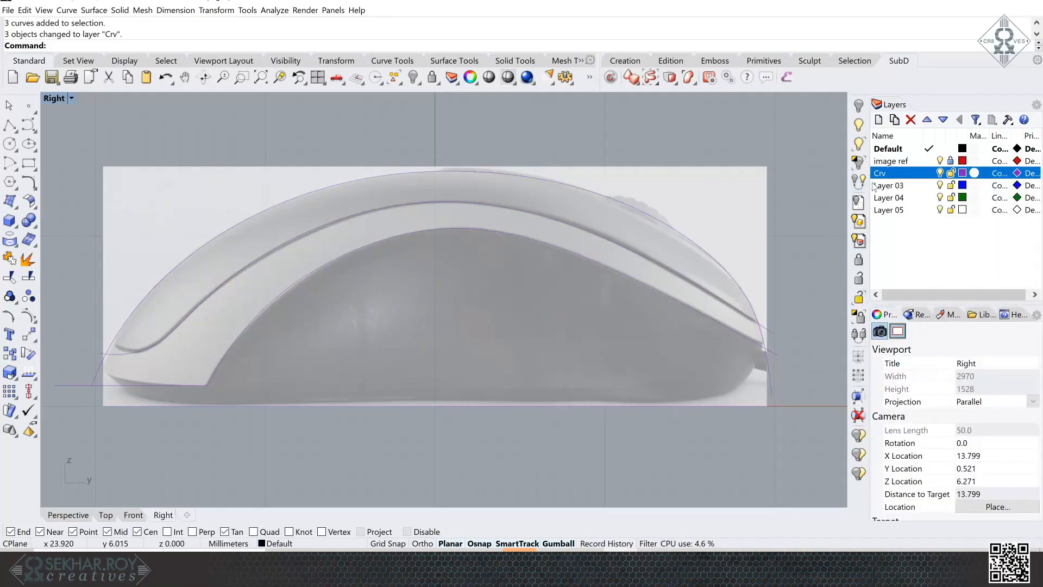
- Return to the four-viewport layout, hide the image ref layer and select the top profile curve in the Perspective view
double_click(51, 99)
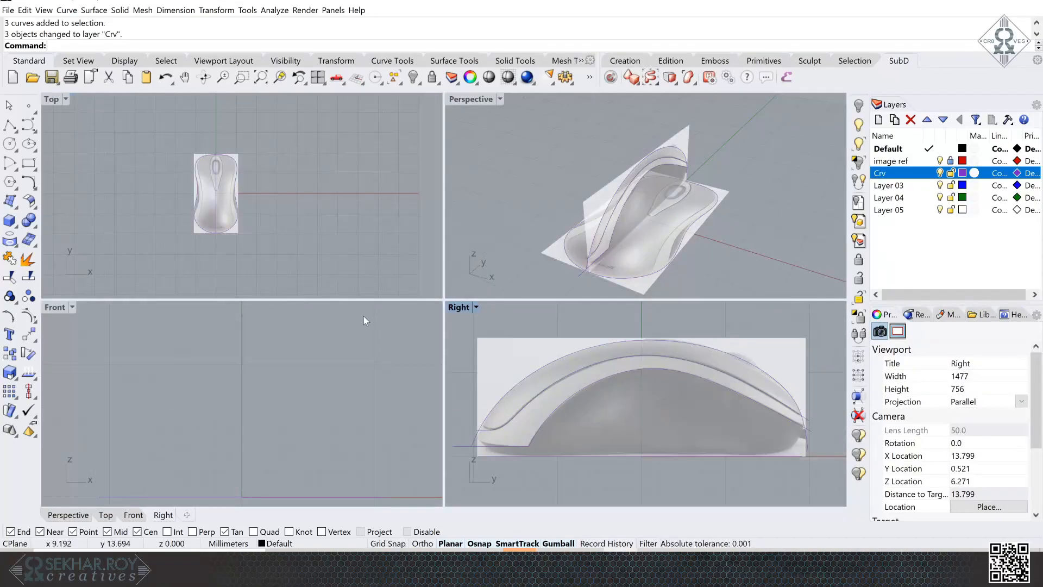
right_drag(763, 246, 679, 225)
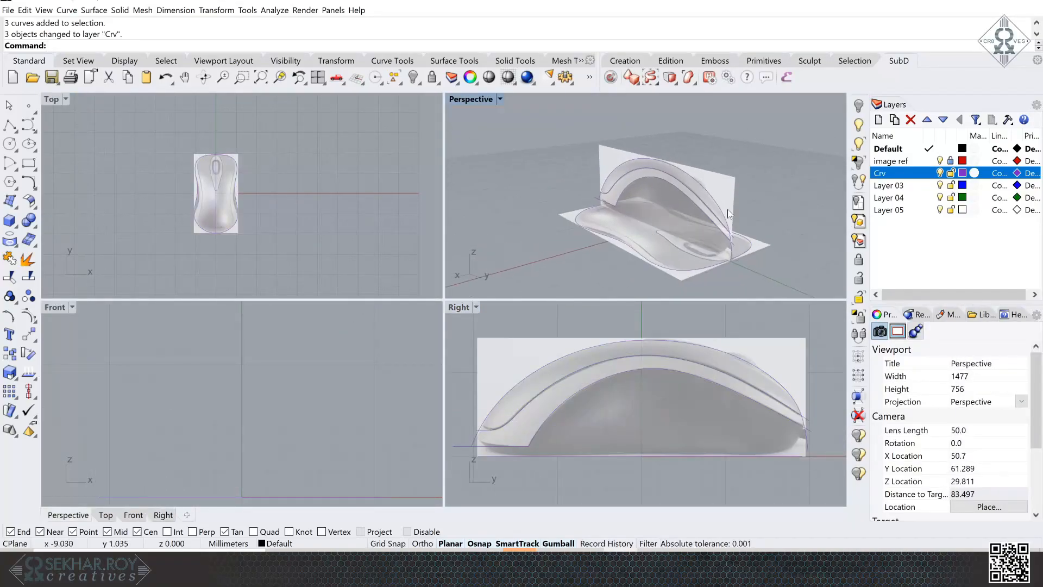
click(941, 161)
right_drag(777, 212, 732, 222)
click(694, 191)
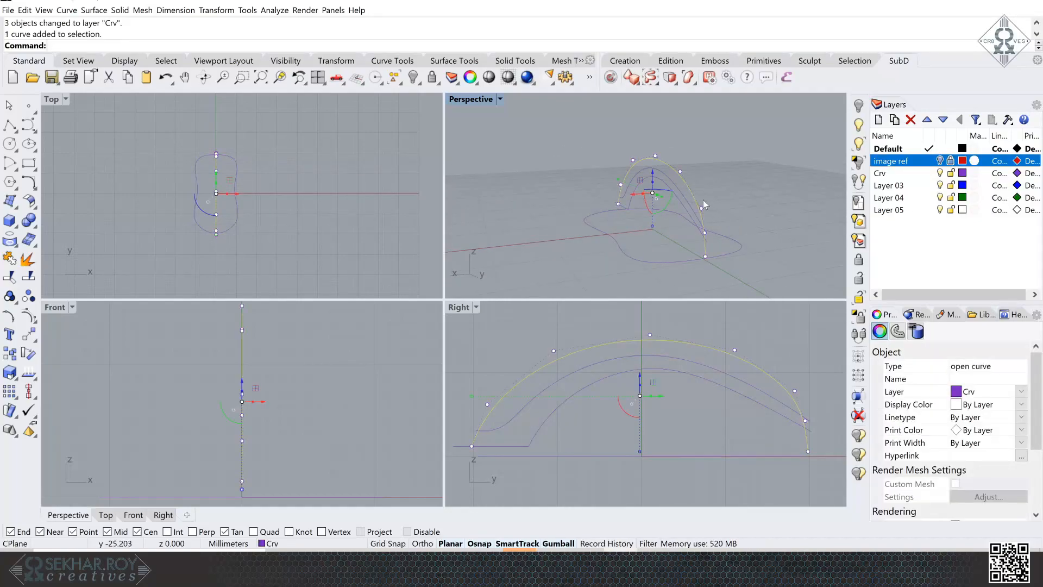
- Inspect the base outline halves and the side profile curves one after another in the Perspective view
click(730, 252)
click(694, 260)
click(754, 269)
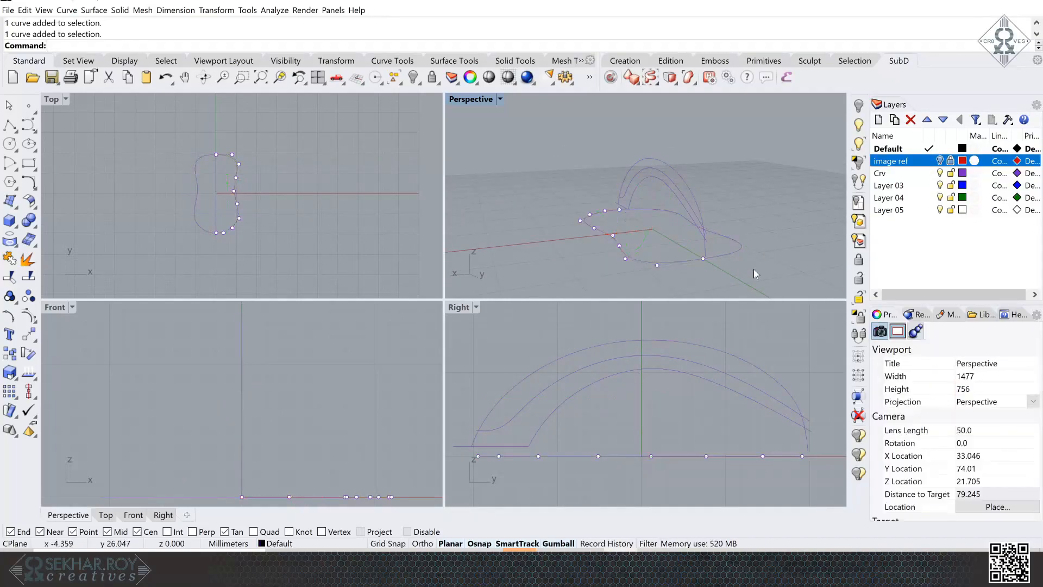
click(675, 186)
click(671, 191)
click(772, 223)
click(687, 211)
click(762, 211)
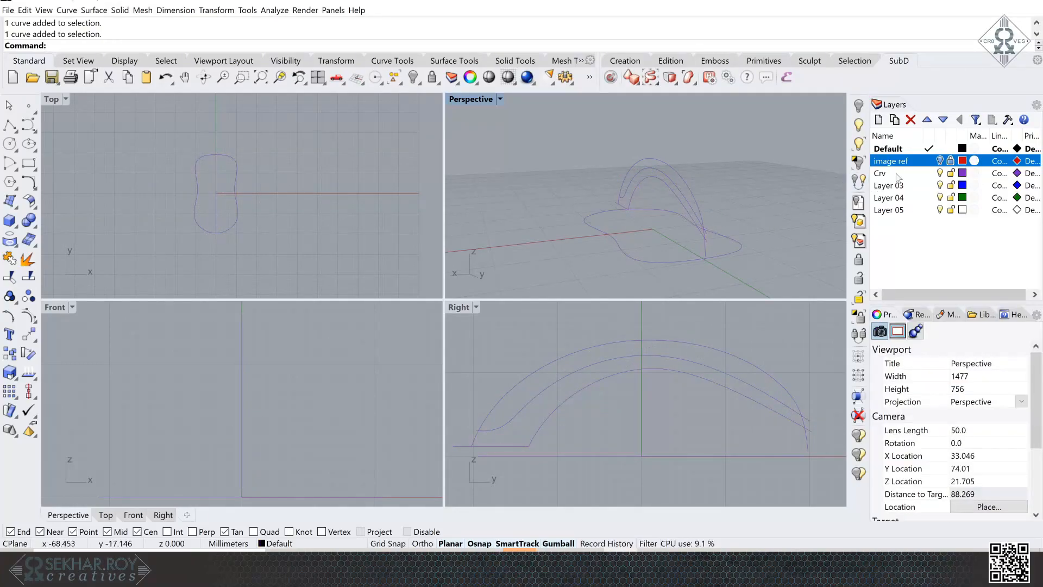
- Examine how the top profile curve's front and rear ends meet the base outline
right_drag(698, 262, 782, 227)
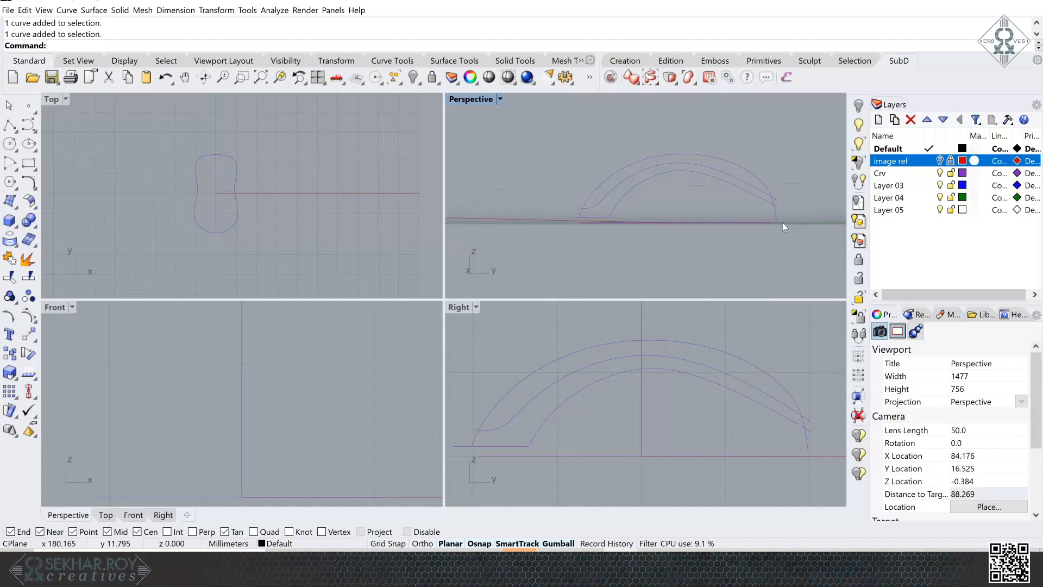
scroll(778, 200, up, 9)
scroll(778, 200, down, 2)
click(759, 181)
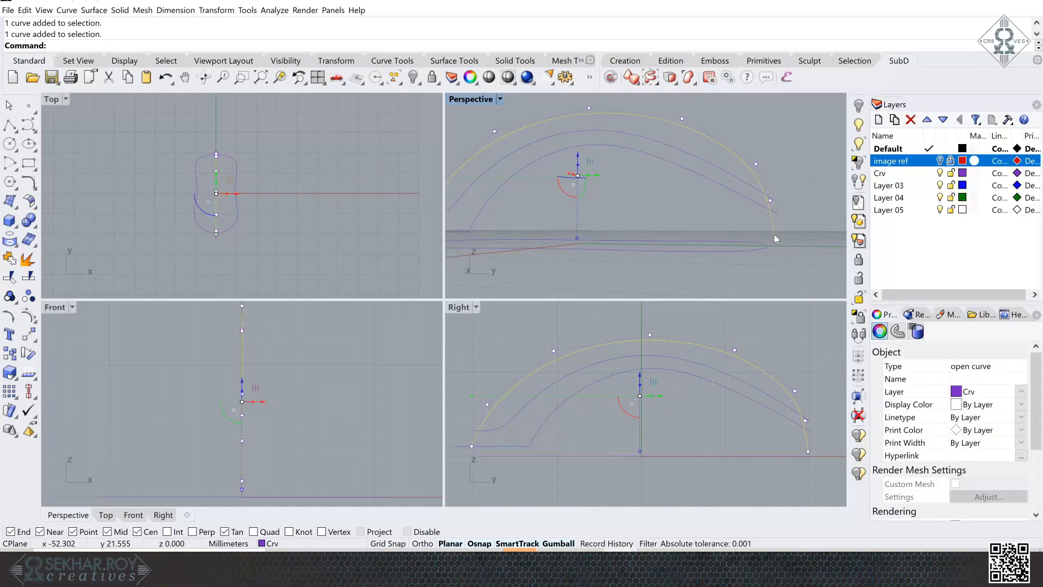
scroll(763, 271, up, 5)
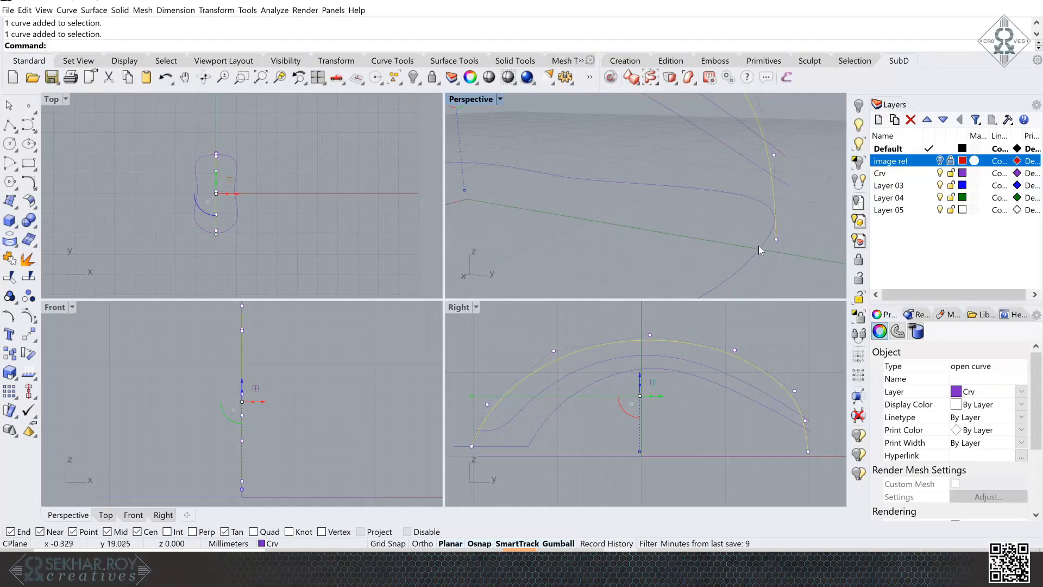
scroll(758, 250, down, 3)
scroll(783, 239, down, 2)
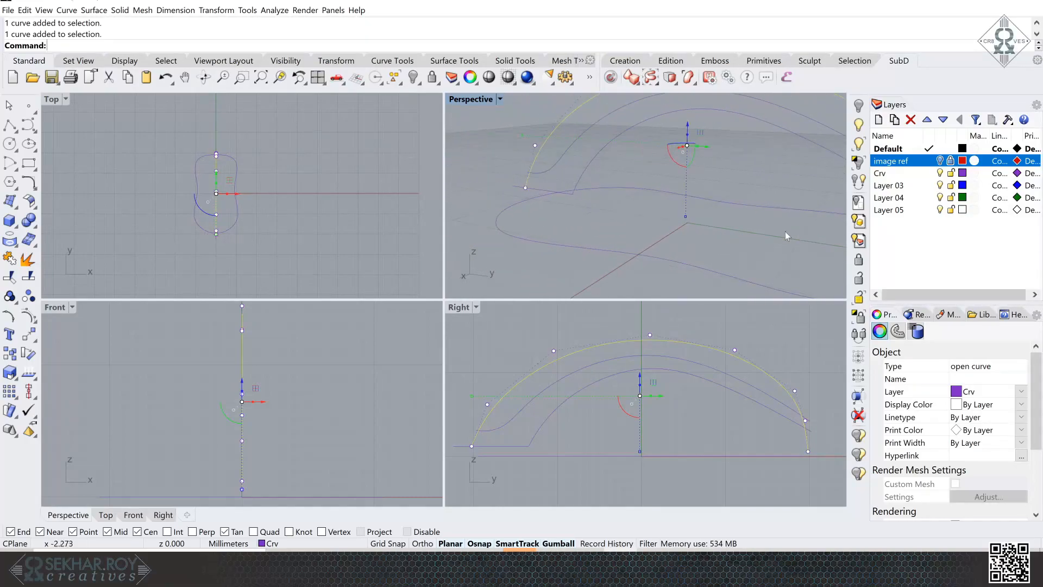
scroll(547, 217, down, 4)
shift+right_drag(734, 238, 695, 243)
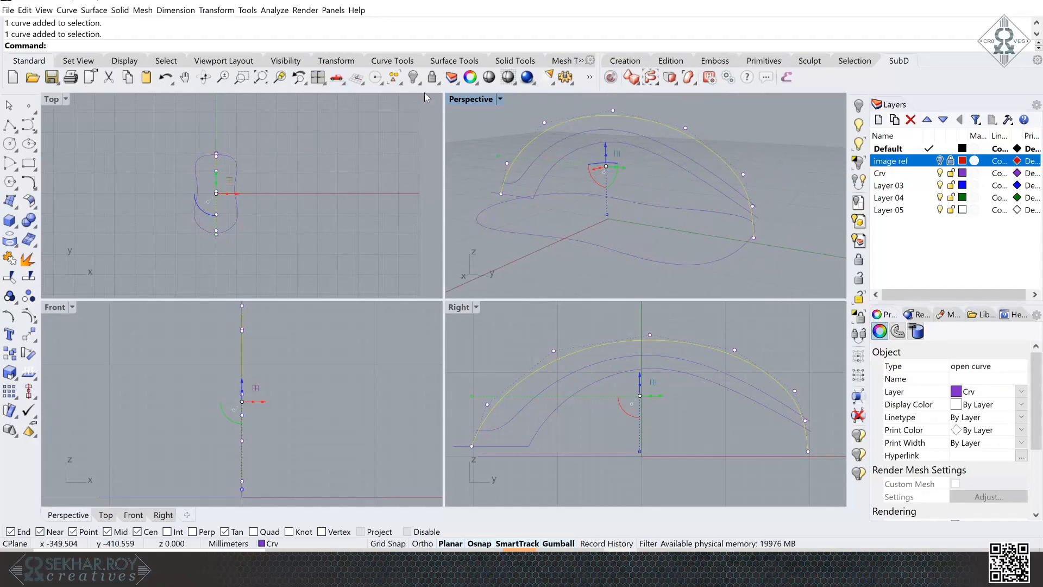
- Match the top profile curve's front end to the base outline with Position continuity, Position preserved at the other end and Average curves off
middle_click(217, 44)
click(235, 169)
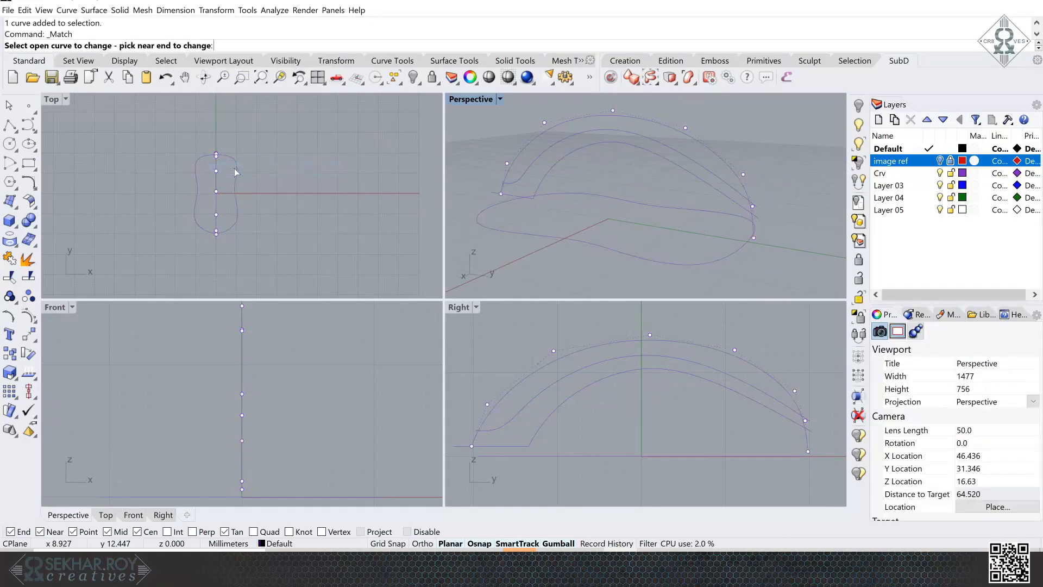
mouse_move(769, 247)
right_down()
mouse_move(799, 235)
mouse_move(801, 213)
mouse_move(766, 260)
right_up()
click(787, 205)
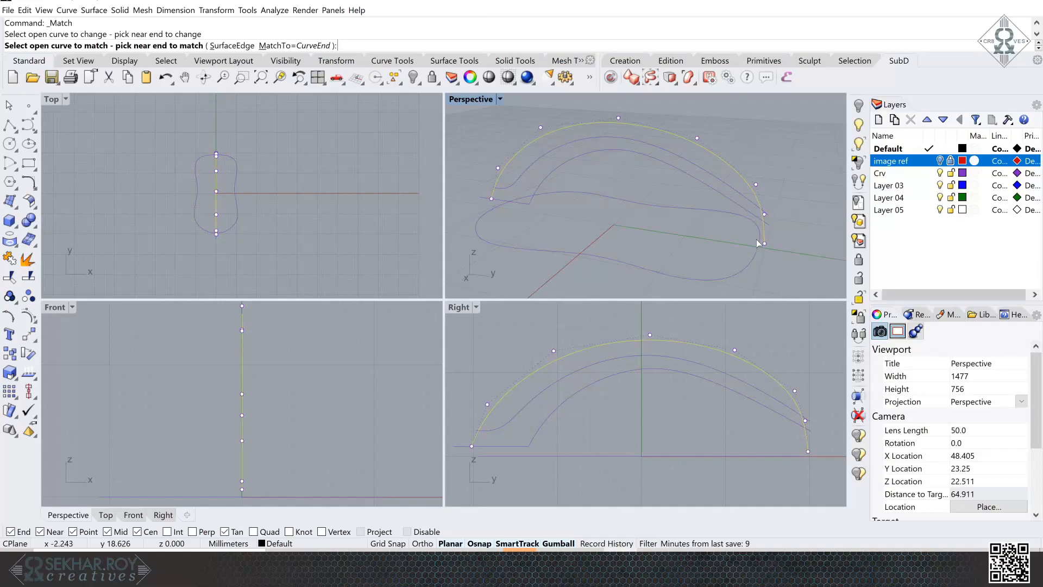
click(760, 243)
drag(702, 126, 863, 133)
right_drag(621, 181, 708, 208)
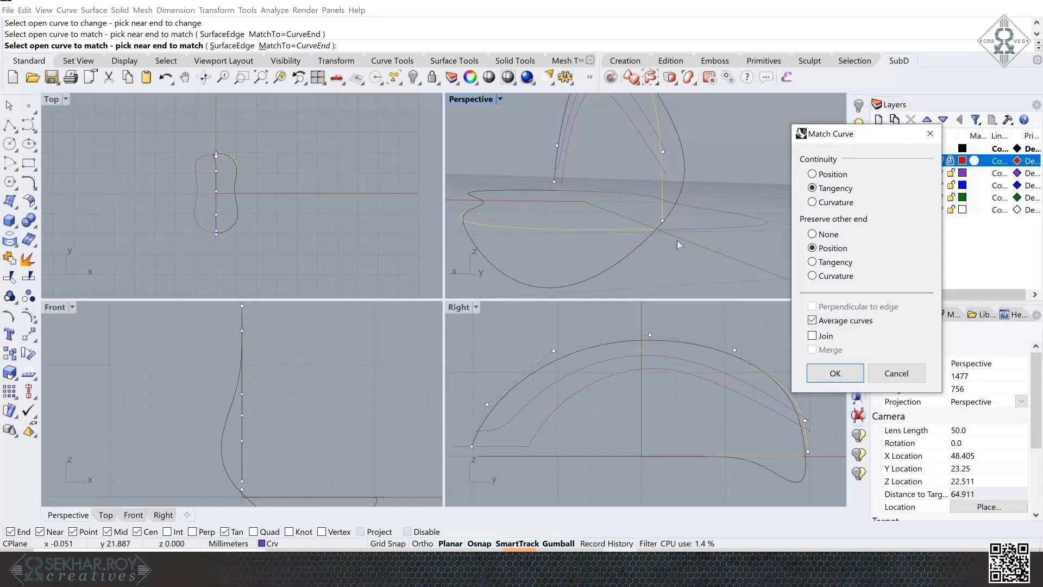
right_drag(658, 249, 629, 235)
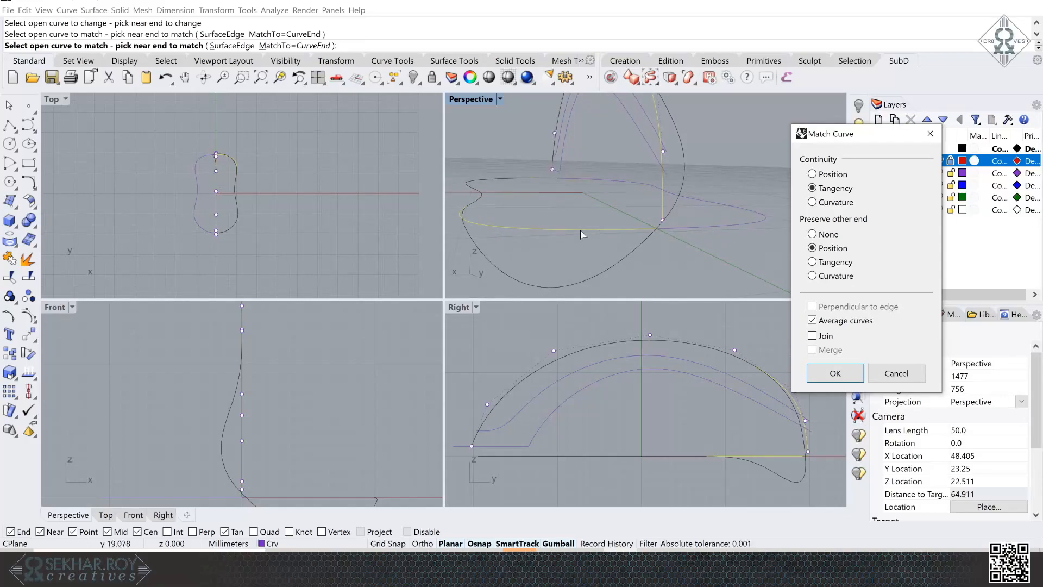
click(822, 325)
right_drag(718, 207, 683, 163)
scroll(660, 270, up, 5)
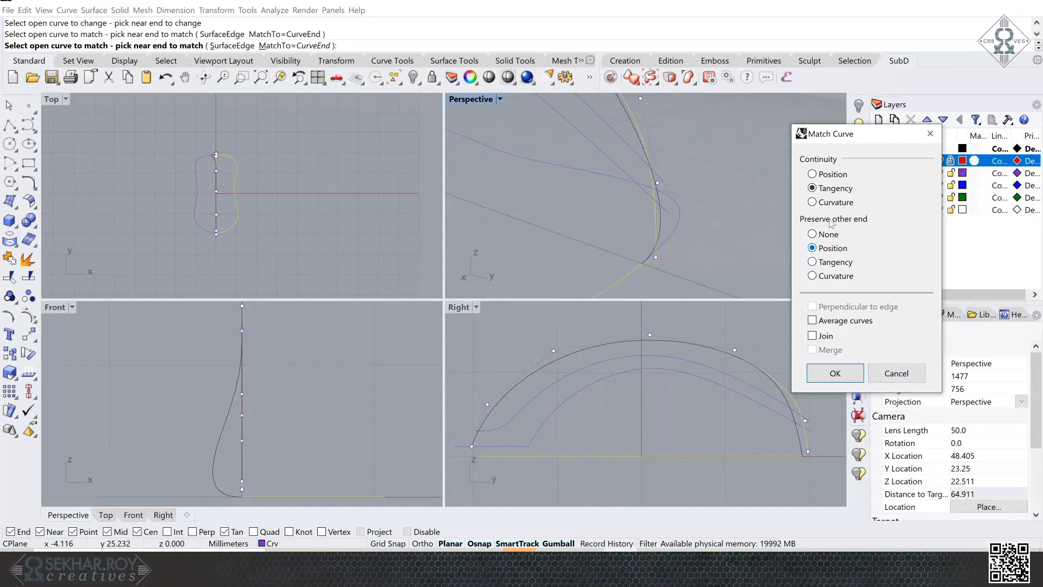
click(813, 174)
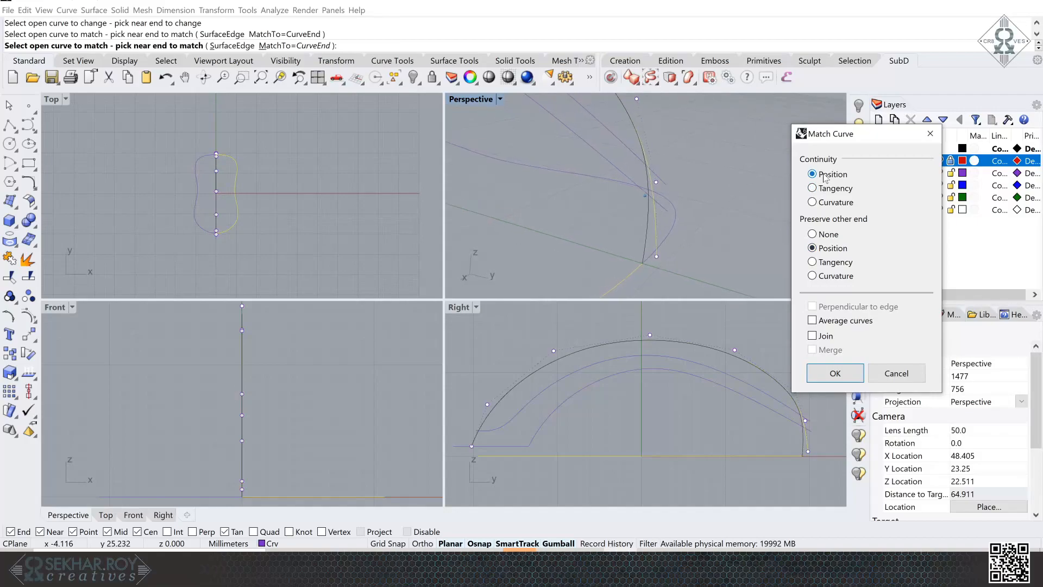
click(820, 375)
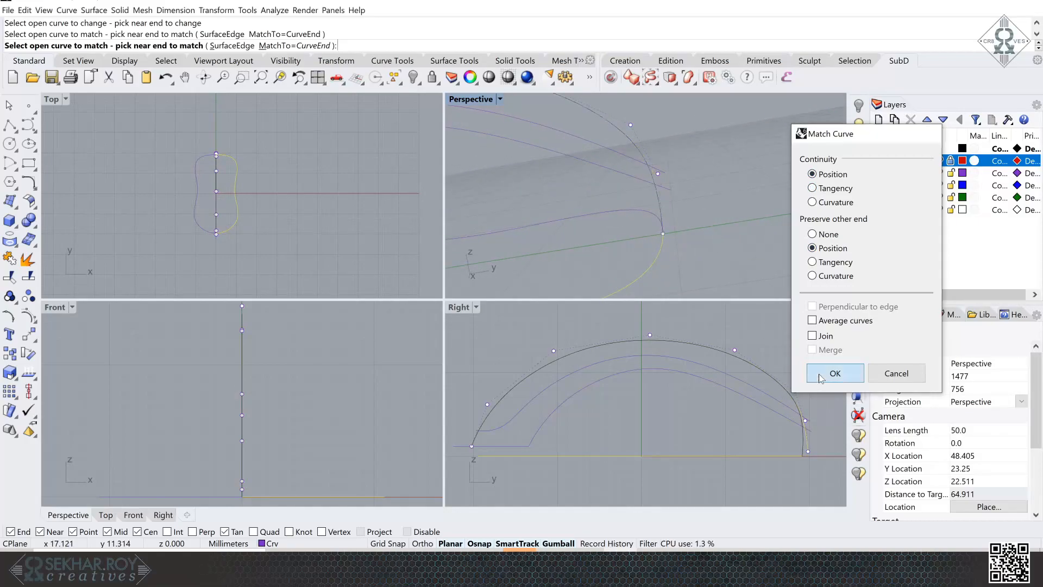
- Match the top profile curve's rear end to the base outline with Position continuity and Average curves off, preserving the other end's position
right_drag(693, 238, 622, 216)
right_click(658, 211)
click(621, 213)
click(615, 261)
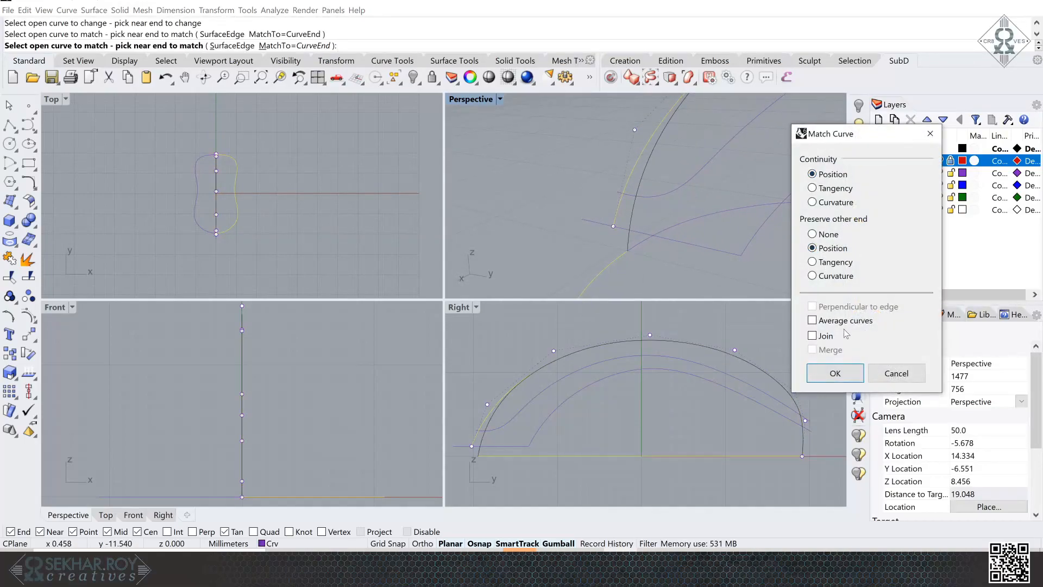
click(835, 373)
right_drag(708, 241, 709, 241)
scroll(751, 158, down, 4)
key(Escape)
- Try a loft through the base outline halves and the top profile curve
right_drag(752, 156, 752, 156)
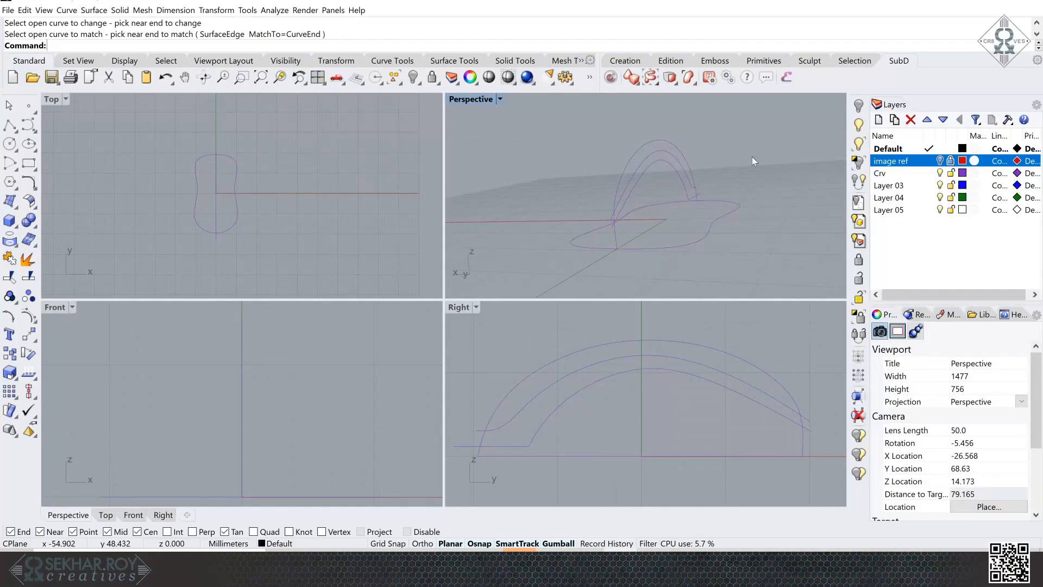
mouse_move(751, 196)
right_down()
mouse_move(756, 207)
mouse_move(750, 194)
right_up()
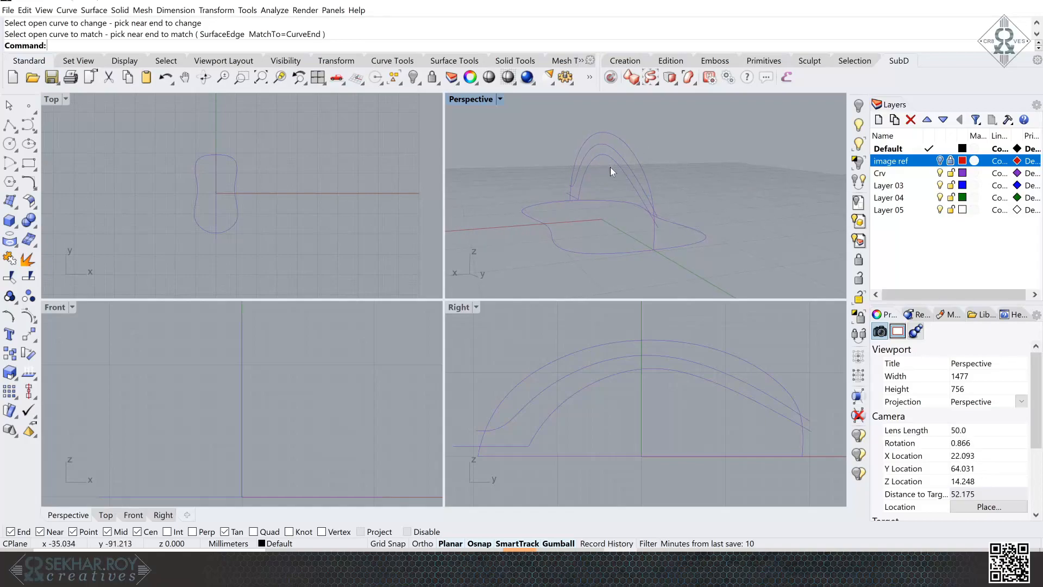
right_drag(758, 227, 757, 227)
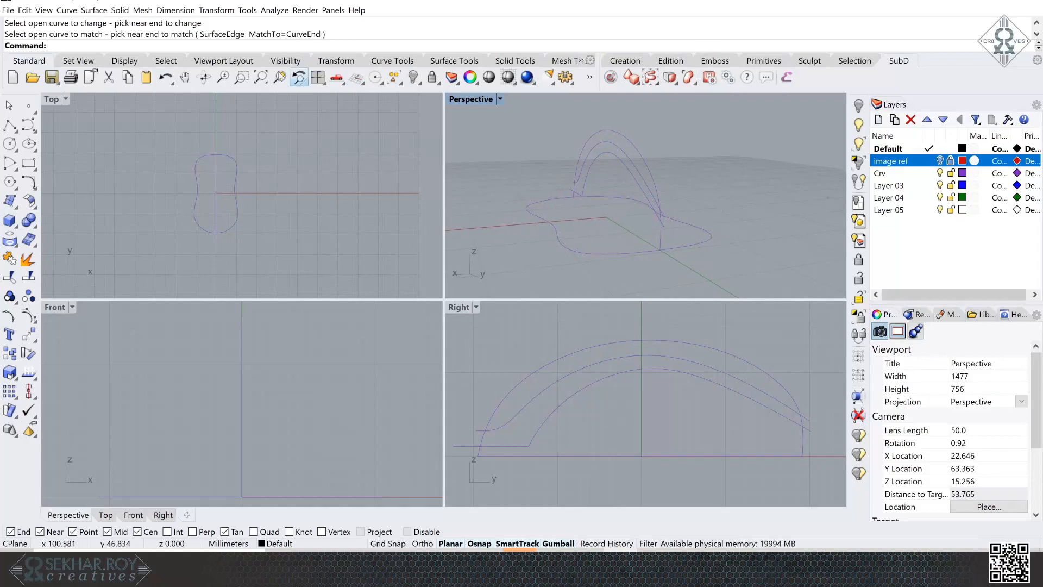
click(94, 9)
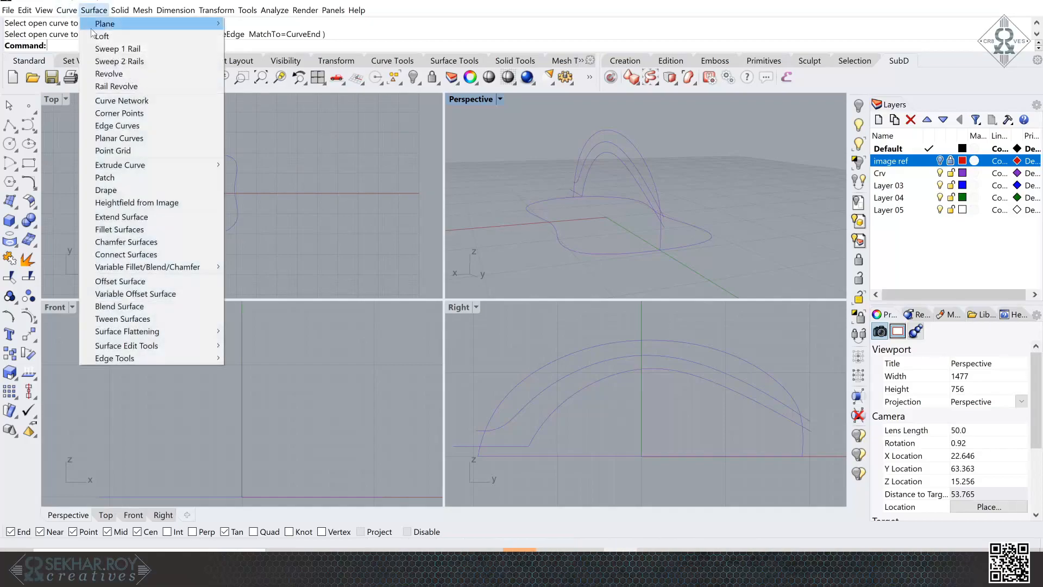
click(111, 32)
right_drag(548, 240, 627, 254)
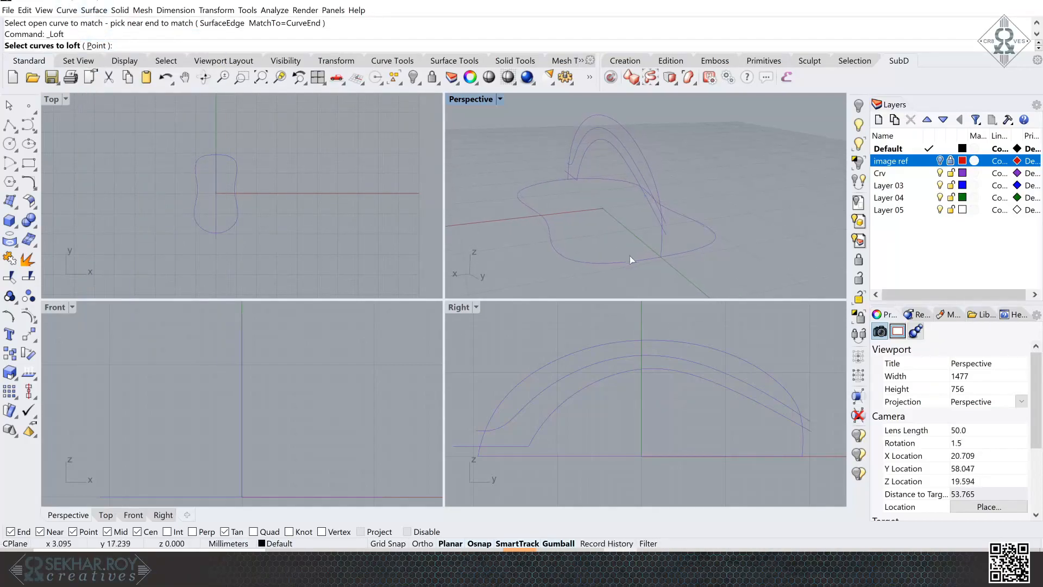
click(659, 247)
click(682, 253)
key(Return)
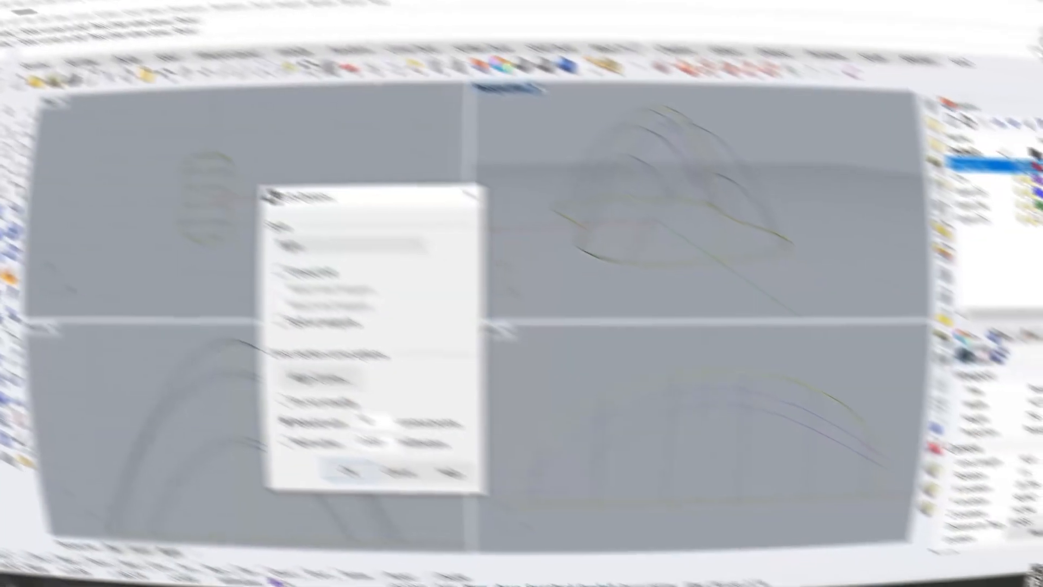
- Set the Perspective view to Shaded display and inspect the loft preview from several sides
click(536, 89)
click(532, 136)
right_drag(587, 218, 680, 266)
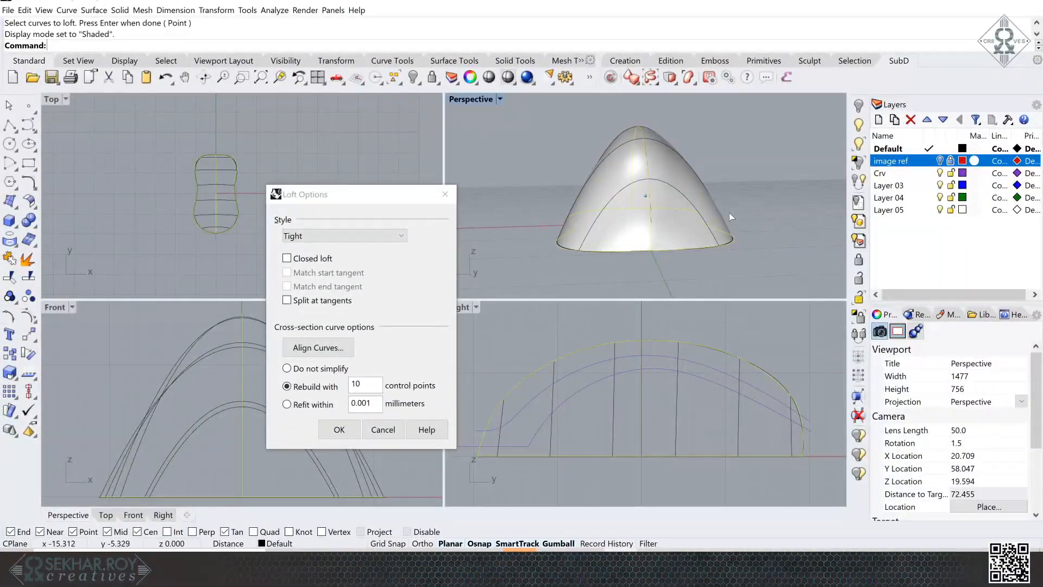
mouse_move(605, 155)
right_down()
mouse_move(551, 182)
mouse_move(586, 178)
mouse_move(739, 234)
right_up()
scroll(739, 234, down, 6)
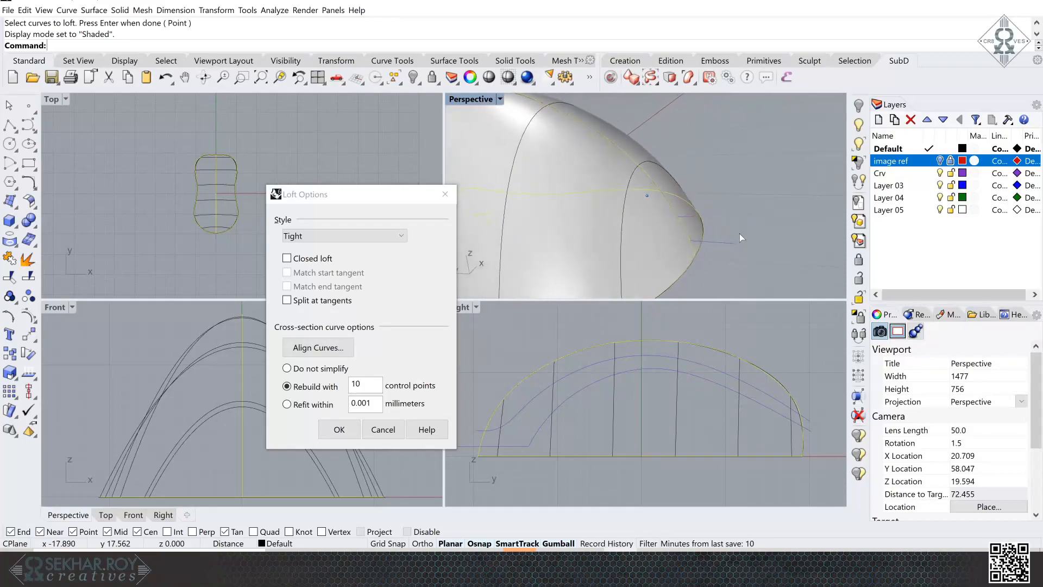
scroll(739, 234, up, 5)
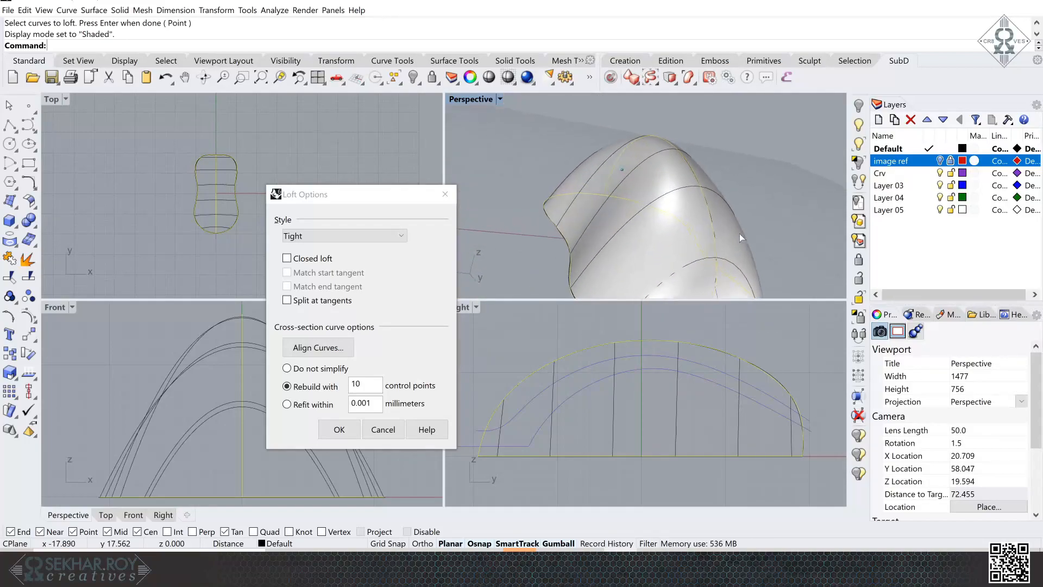
right_drag(739, 233, 679, 228)
right_drag(514, 139, 569, 159)
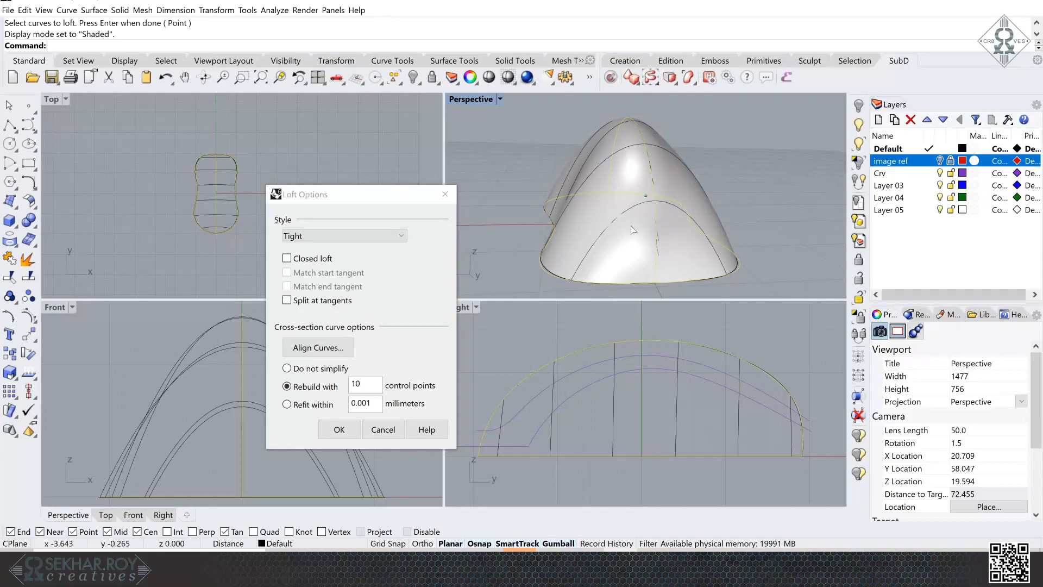
- Compare the Loose and Normal loft styles, try Do not simplify, and return to rebuilding with 10 control points
click(379, 235)
click(307, 262)
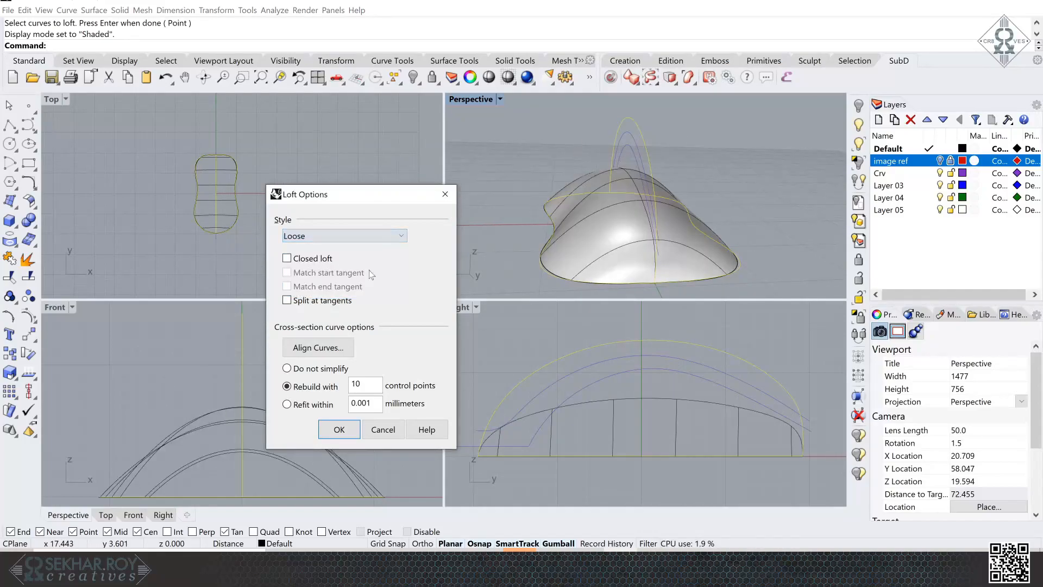
click(348, 235)
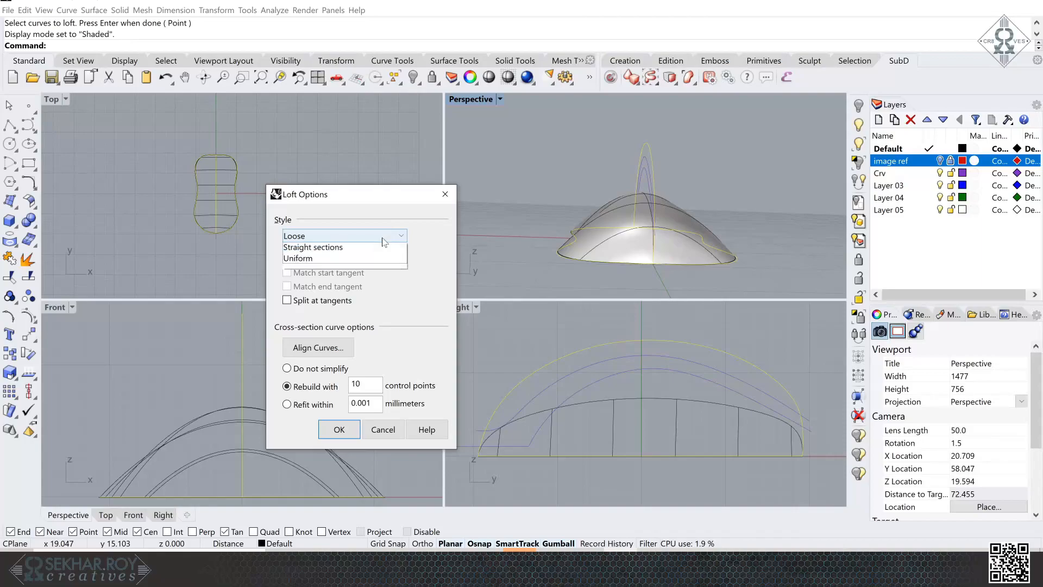
click(340, 249)
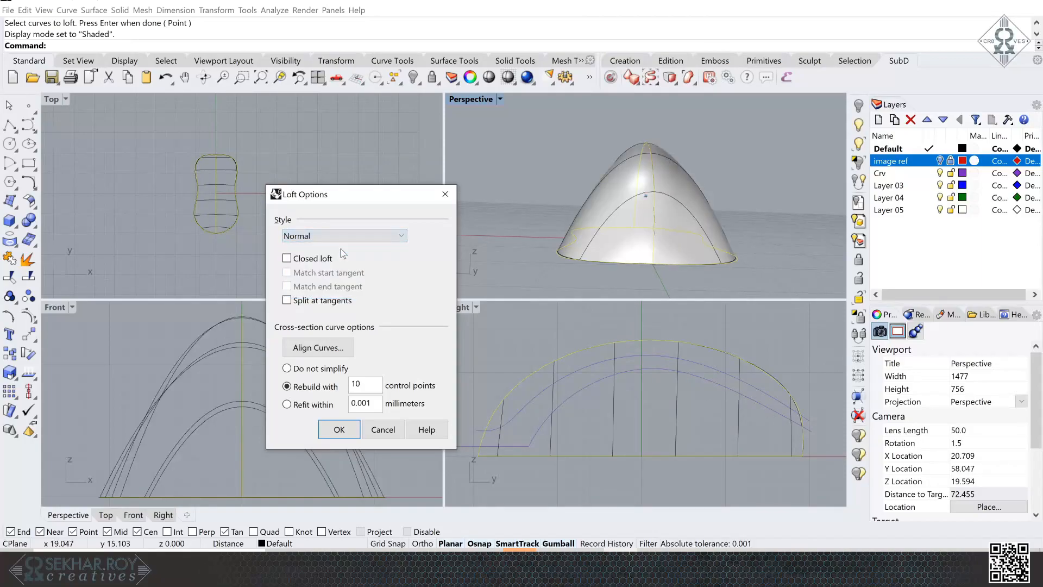
click(326, 369)
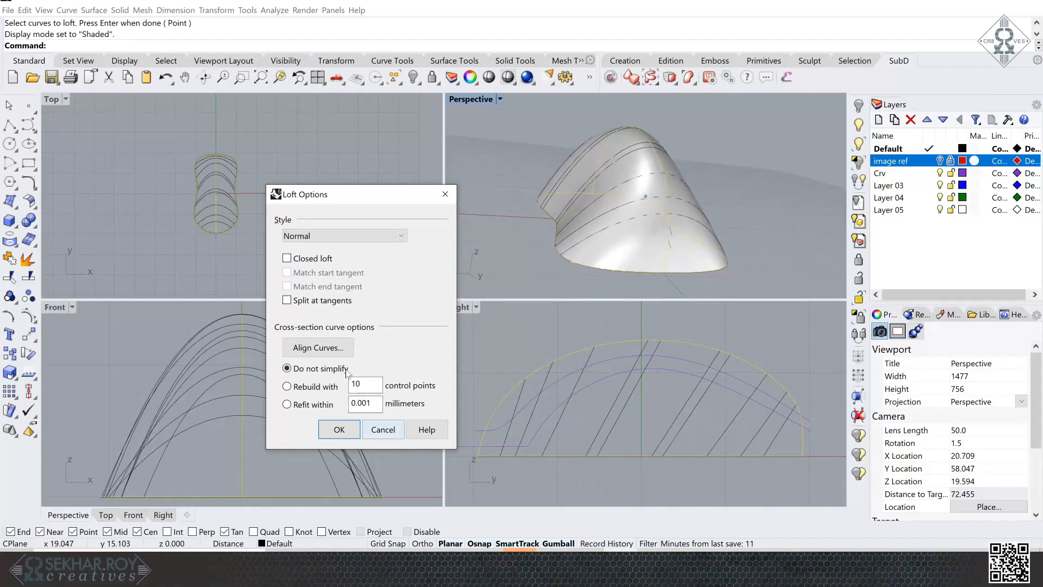
click(306, 388)
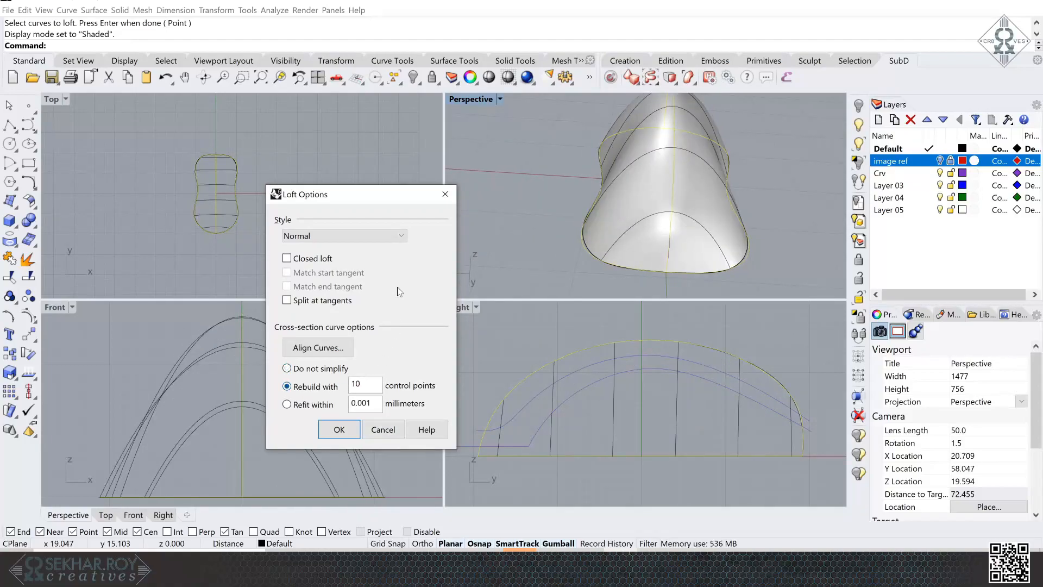
- Create the Normal-style loft surface and delete it again
click(345, 432)
right_drag(502, 260, 573, 267)
click(614, 212)
key(Delete)
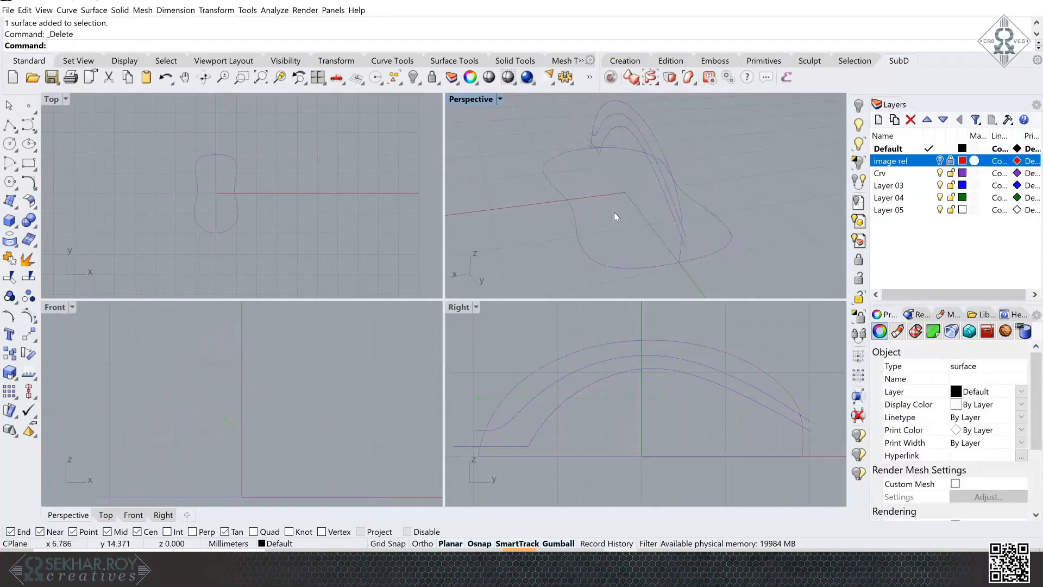
right_drag(614, 212, 742, 177)
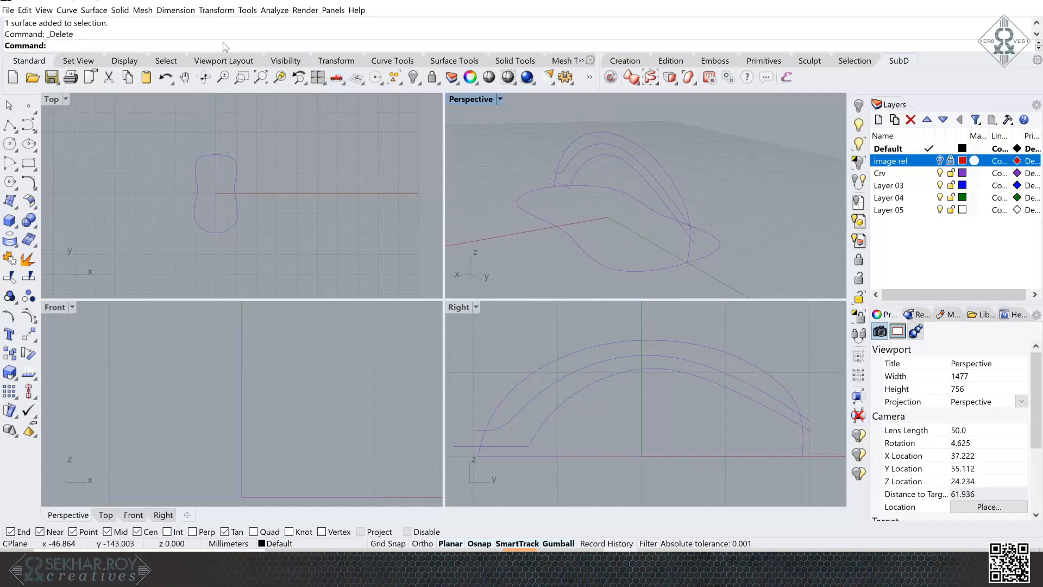
click(66, 10)
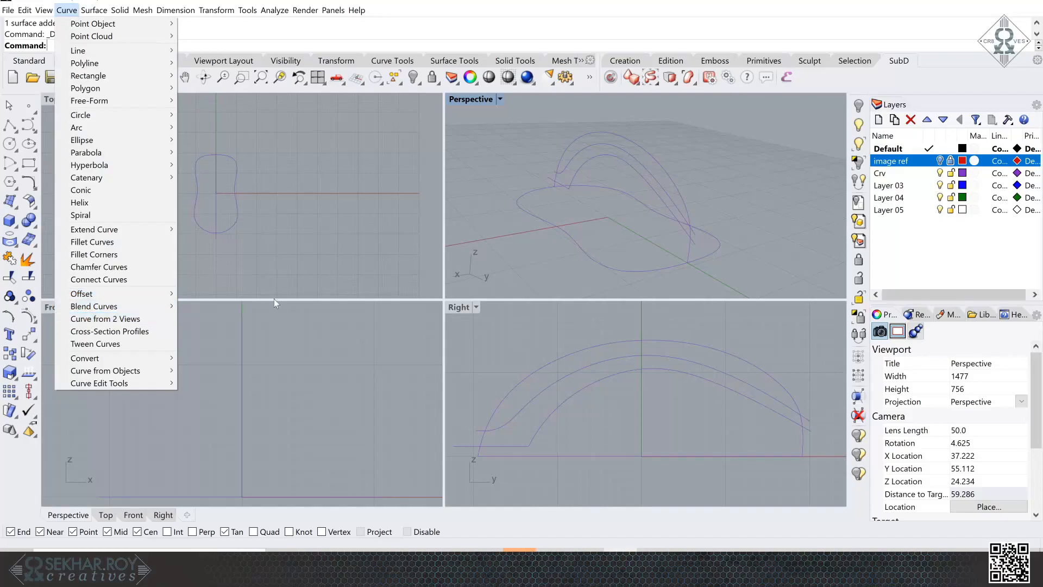
click(709, 184)
click(671, 181)
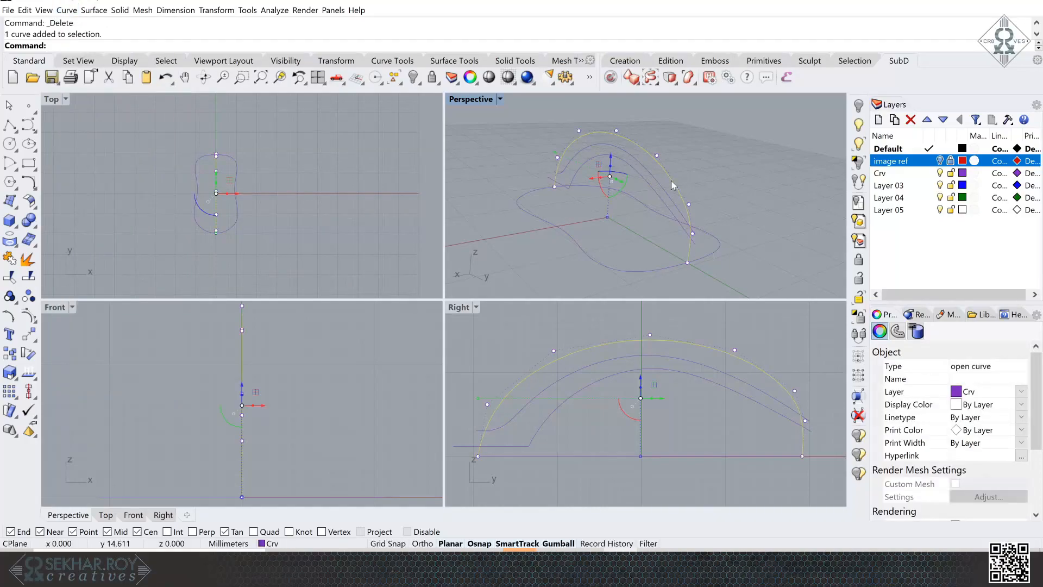
click(666, 264)
click(745, 266)
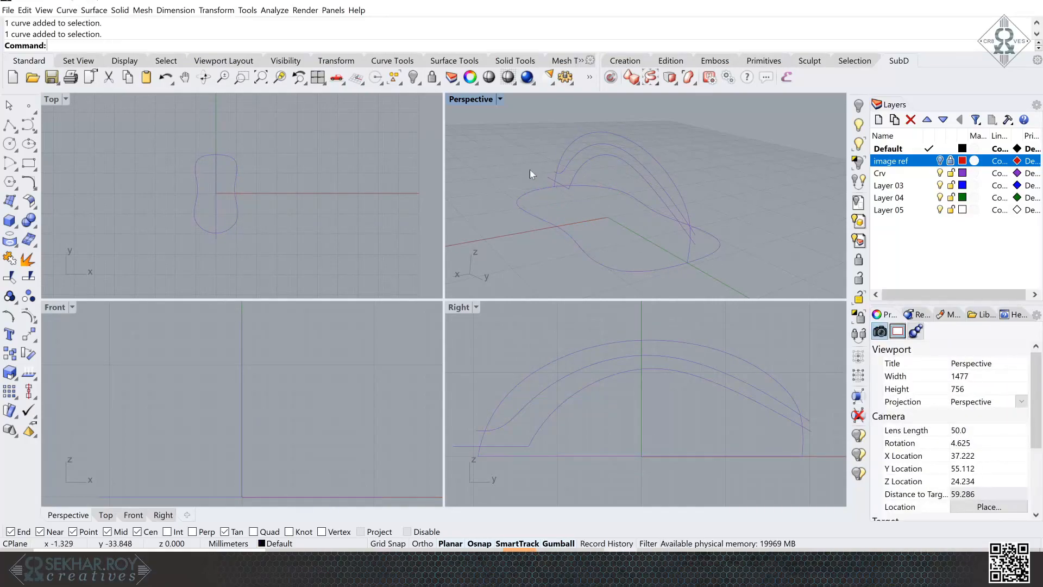
- Create a curve from two views using the outer side profile curve and one half of the base outline
click(61, 12)
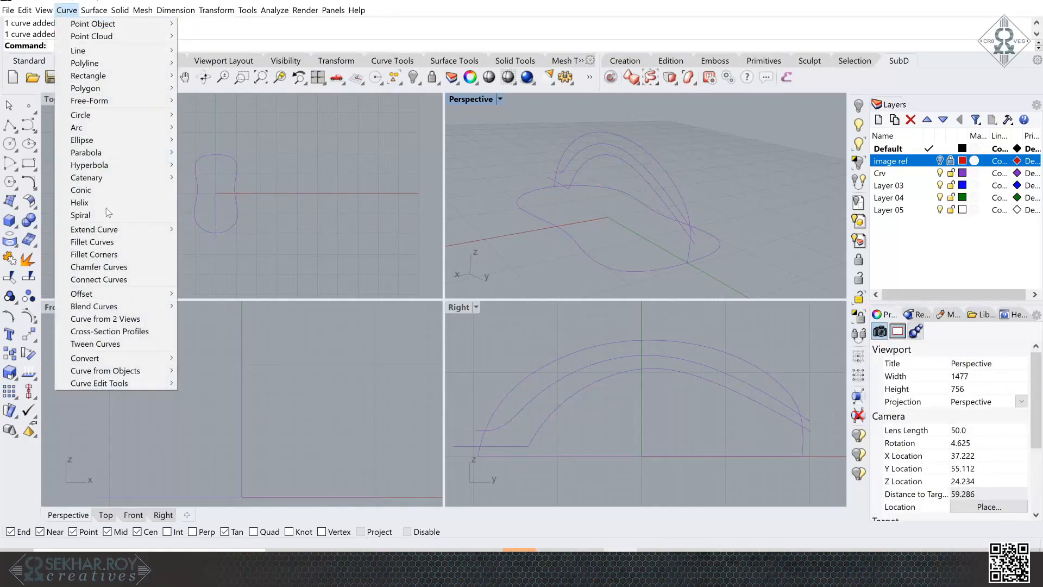
click(103, 319)
click(683, 258)
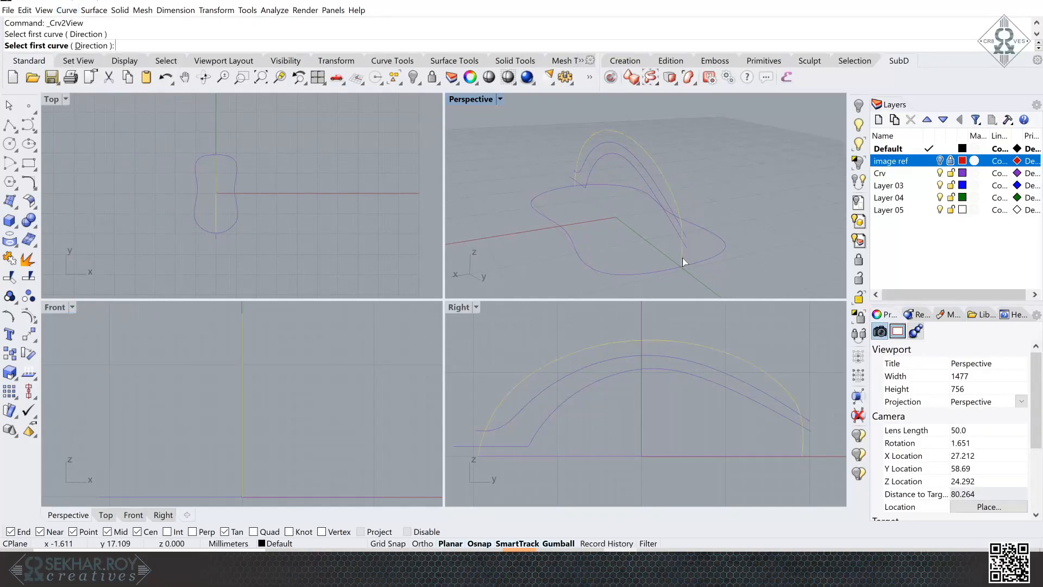
click(674, 268)
right_drag(692, 265, 545, 176)
right_drag(656, 204, 738, 189)
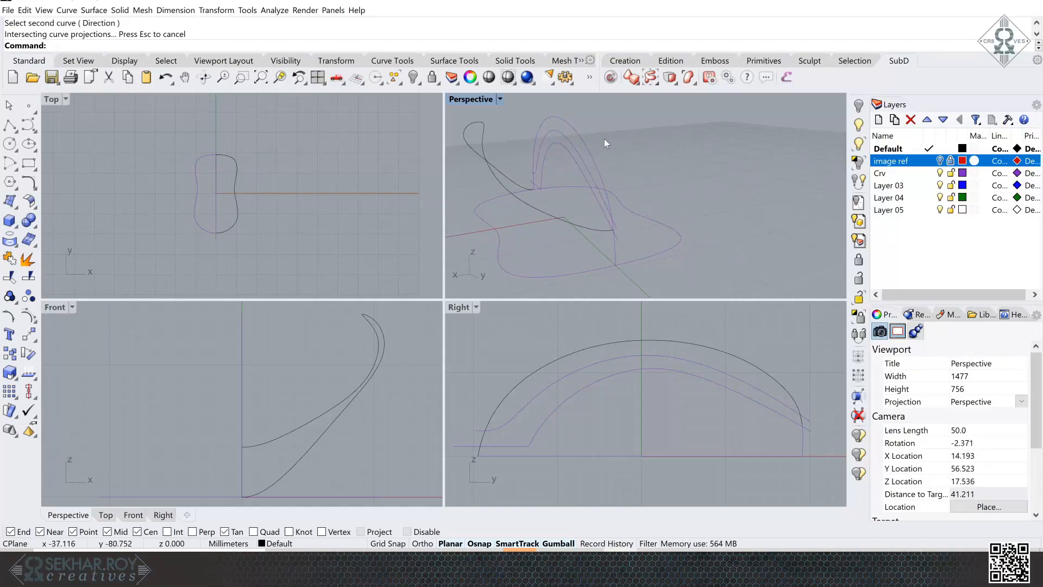
- Extrude the outer side profile curve straight to one side only, about 35.5 mm, with BothSides set to No
click(585, 138)
click(98, 11)
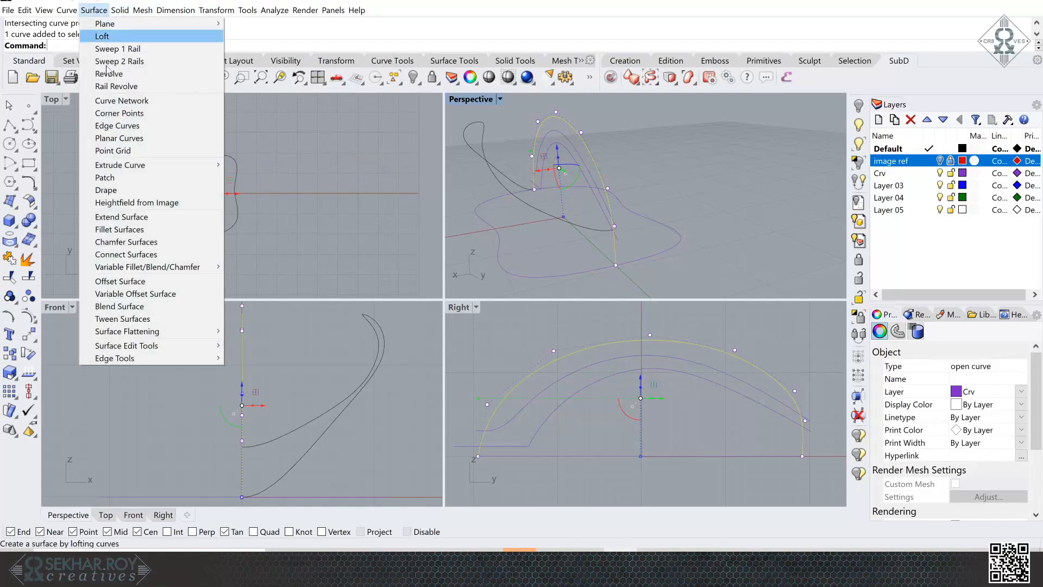
mouse_move(144, 163)
click(251, 163)
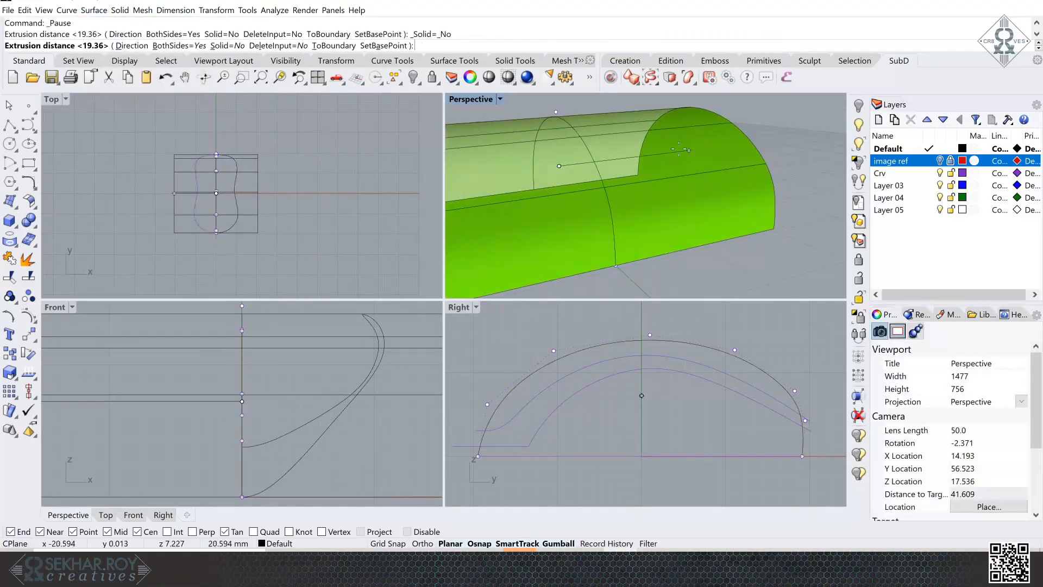
click(169, 47)
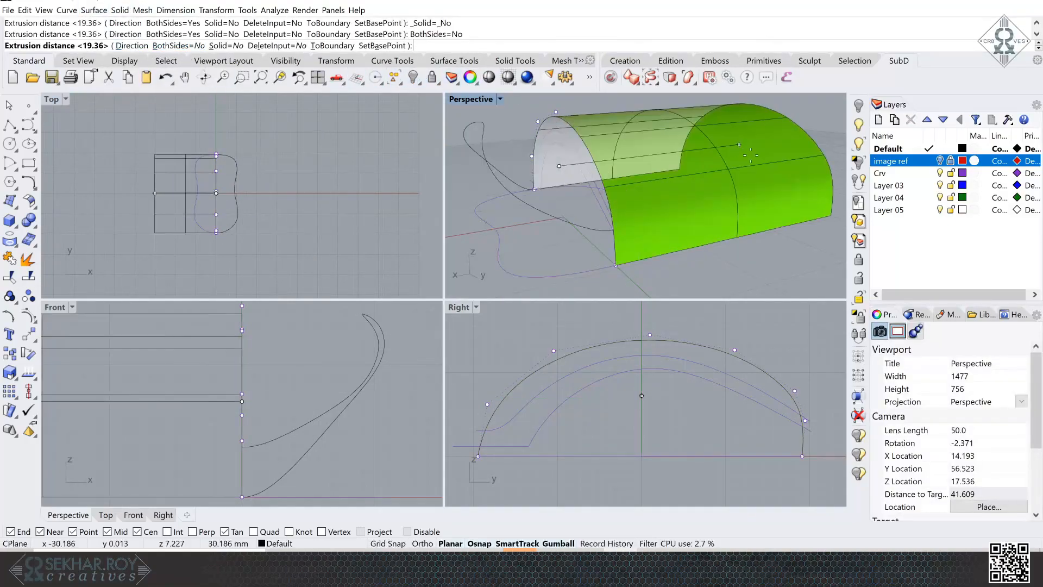
click(764, 156)
- Extrude the other half of the base outline straight up through the extruded profile surface
right_drag(777, 234, 700, 260)
click(747, 259)
click(624, 221)
right_click(624, 221)
right_drag(643, 130, 618, 136)
click(645, 117)
right_drag(682, 177, 656, 182)
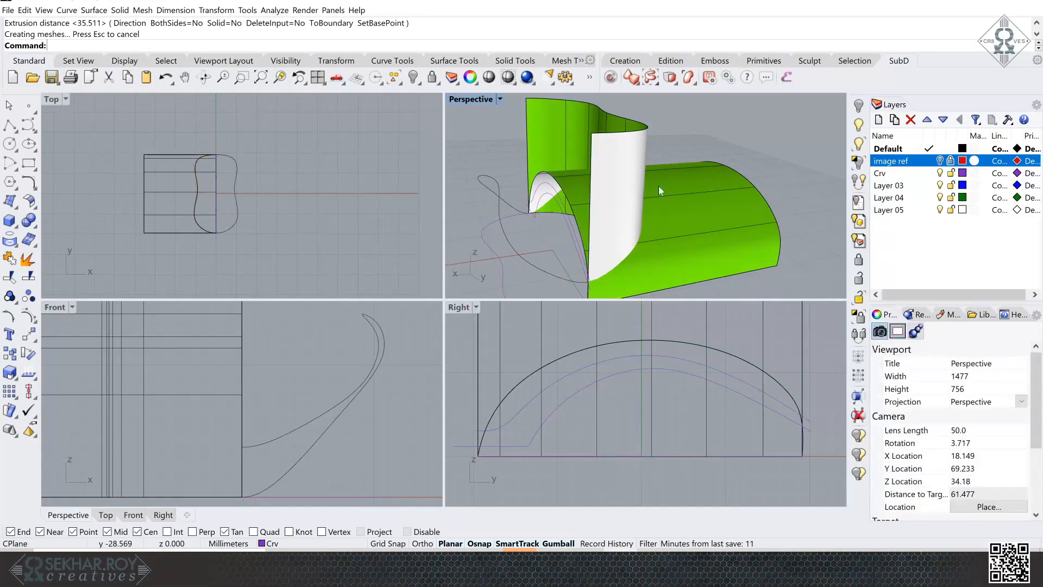
- Create the intersection curve between the two extruded surfaces
click(634, 187)
click(636, 191)
click(744, 233)
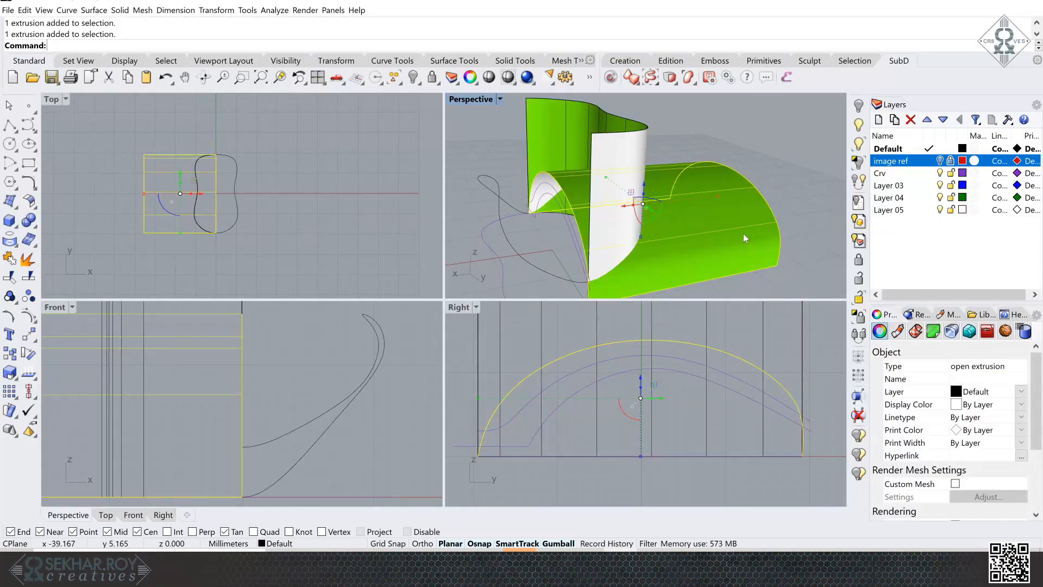
right_drag(743, 233, 596, 276)
click(750, 154)
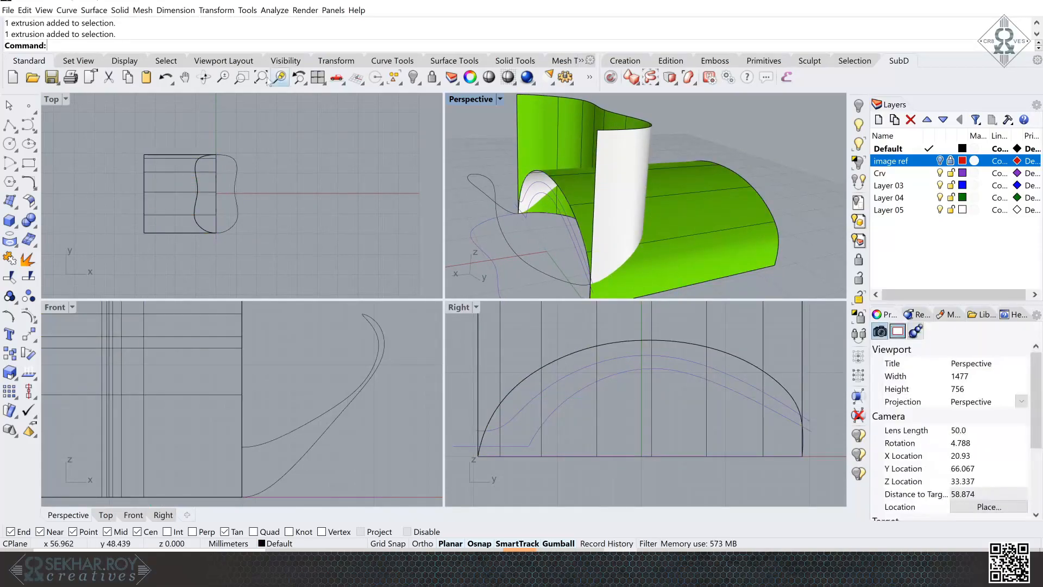
click(66, 10)
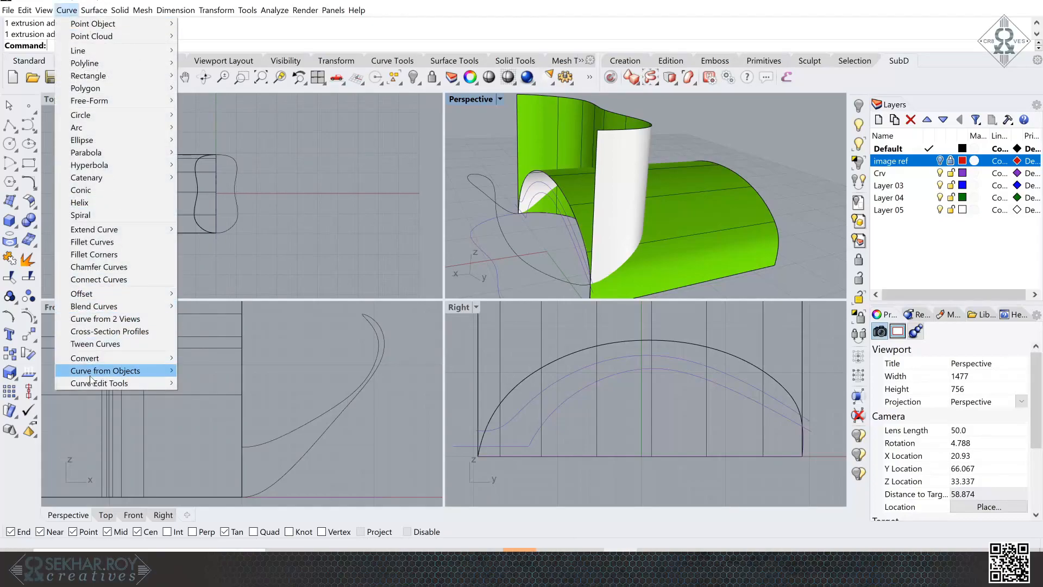
mouse_move(109, 370)
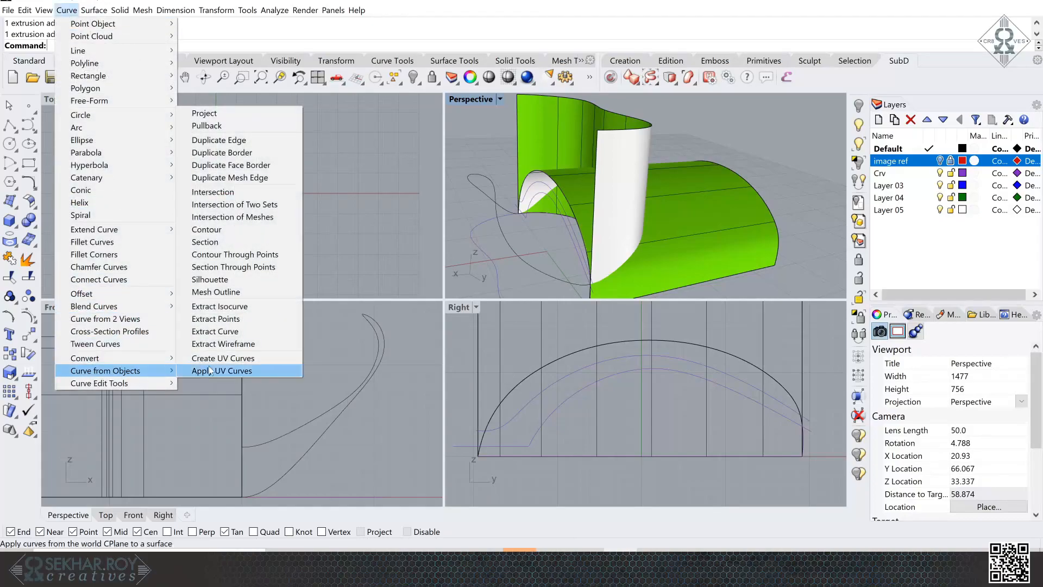
click(222, 193)
click(694, 191)
key(Return)
right_drag(786, 157, 633, 178)
- Delete both extruded surfaces and their intersection curve, keeping the curve made from two views
click(595, 162)
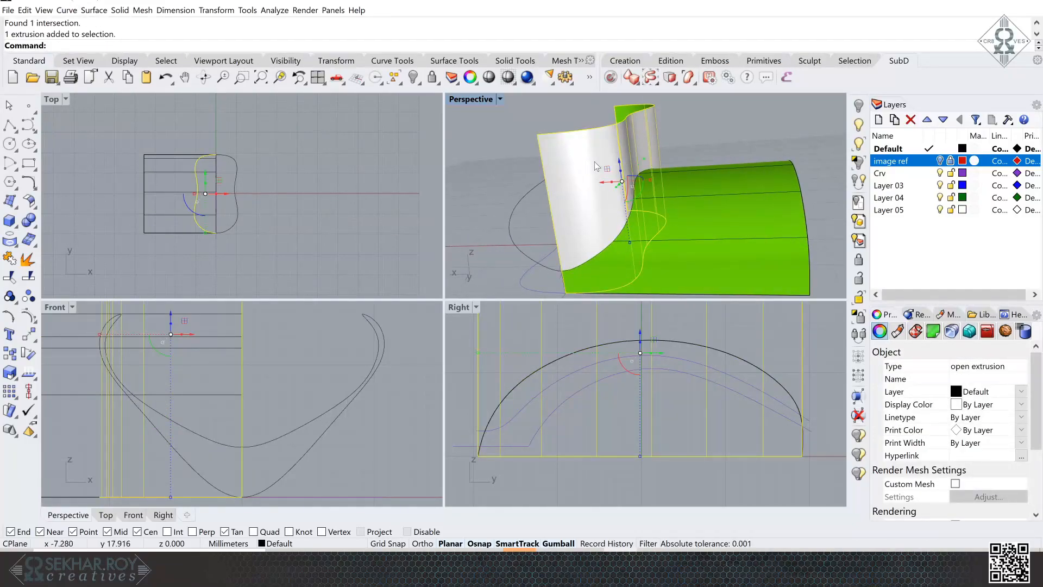
key(Delete)
click(647, 191)
key(Delete)
right_drag(724, 214, 677, 172)
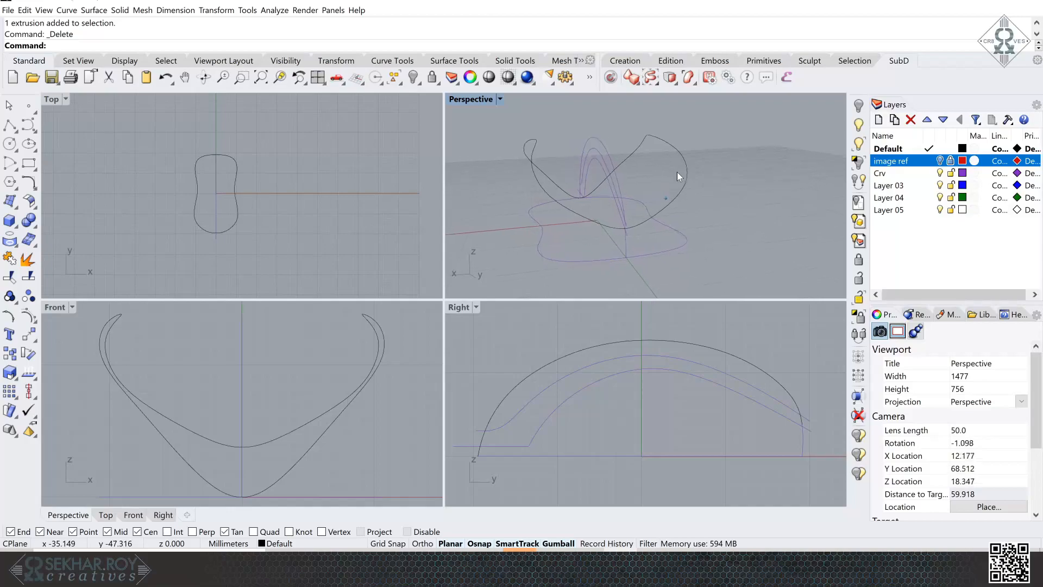
click(717, 148)
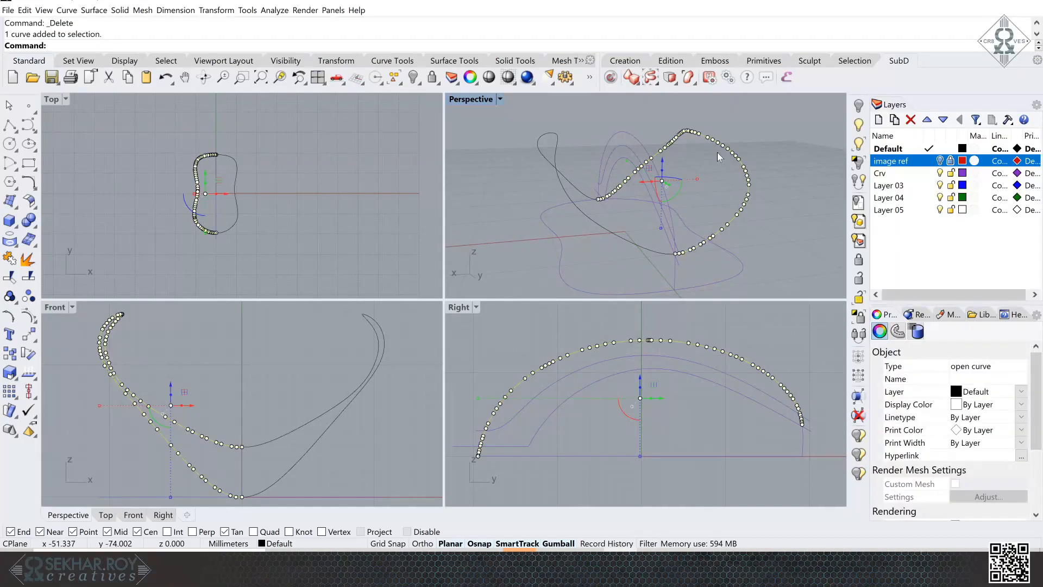
key(Delete)
- Rebuild the curve made from two views with 10 points and degree 3, deleting the input
click(719, 149)
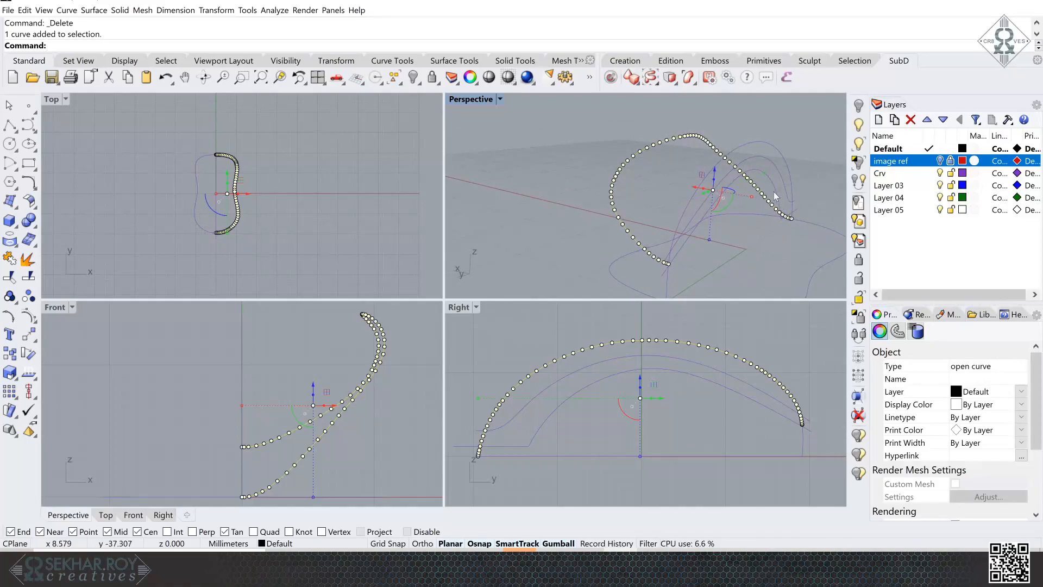
right_drag(652, 253, 686, 231)
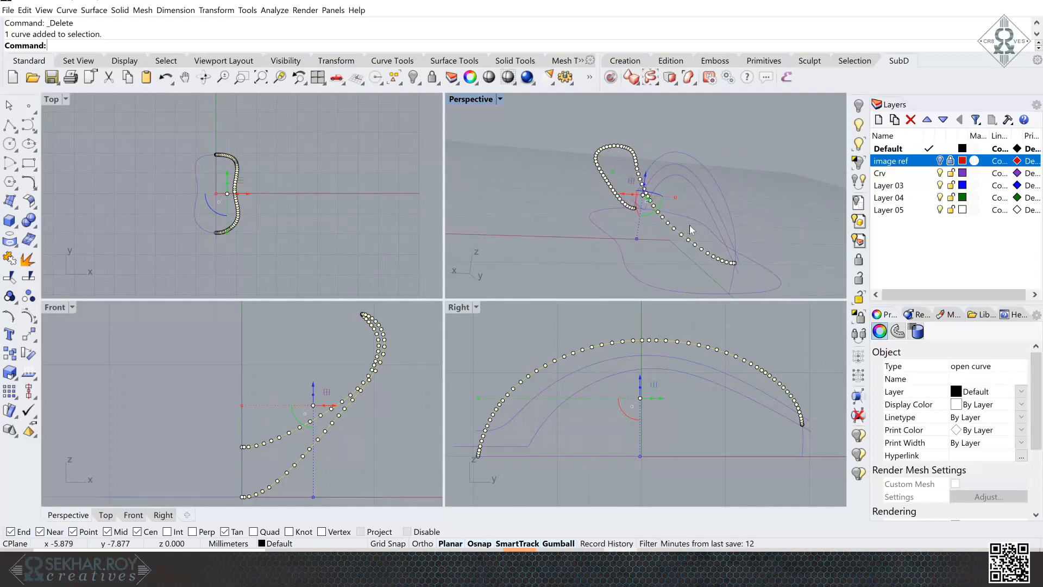
click(35, 10)
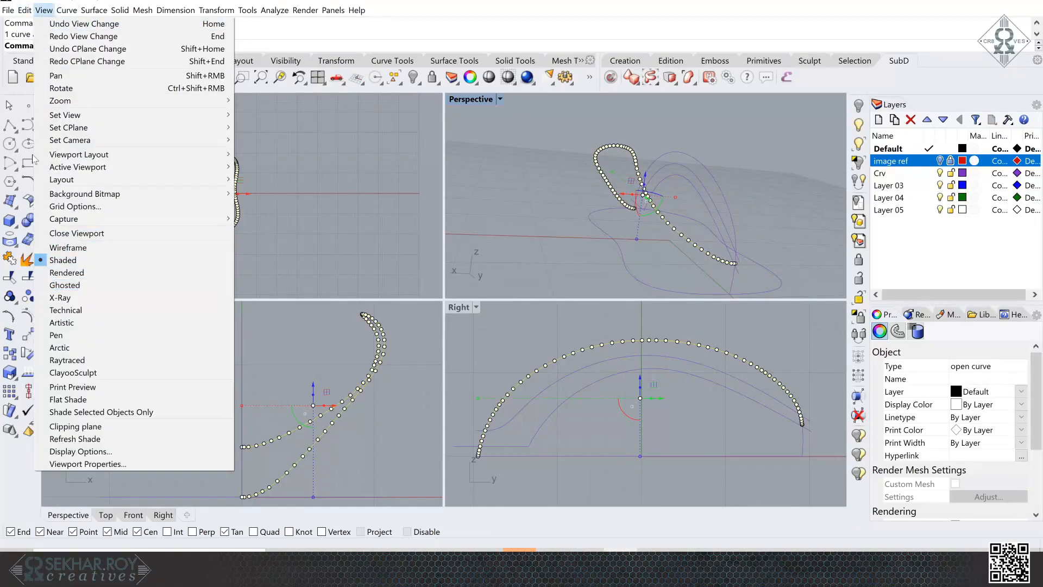
mouse_move(25, 10)
click(46, 281)
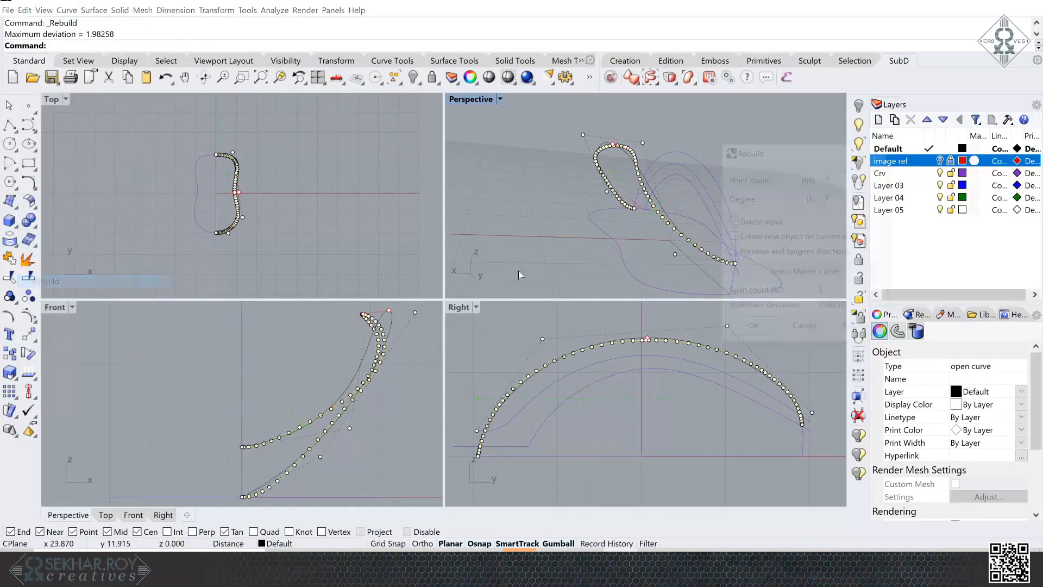
drag(770, 157, 826, 133)
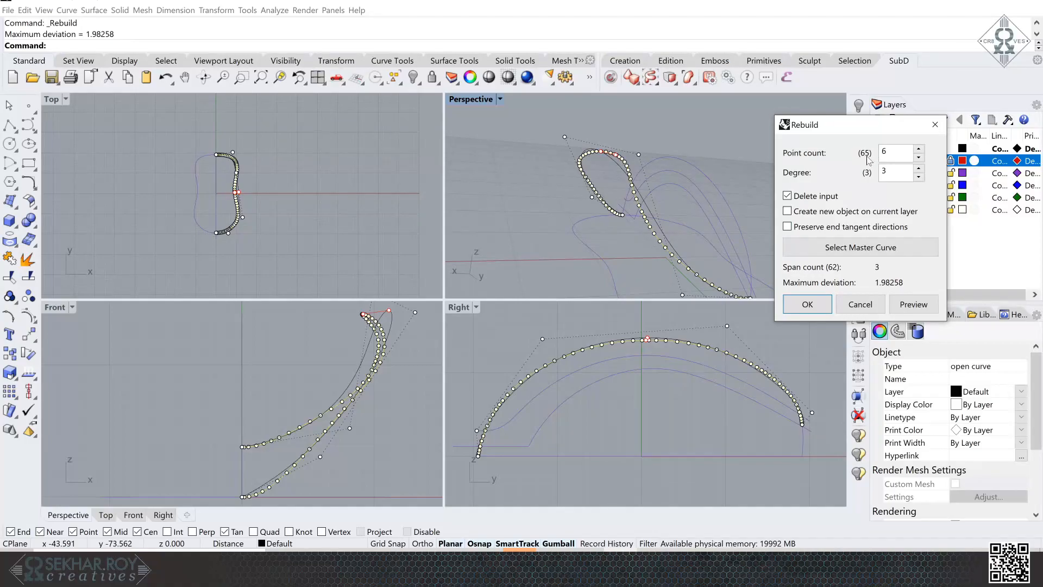
drag(891, 152, 874, 155)
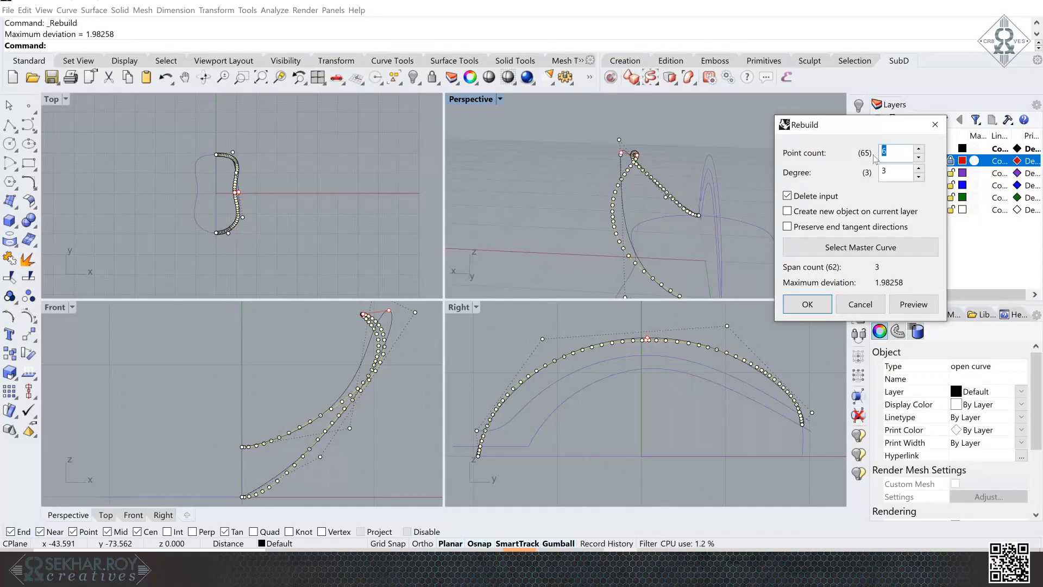
key(Tab)
right_drag(717, 187, 618, 194)
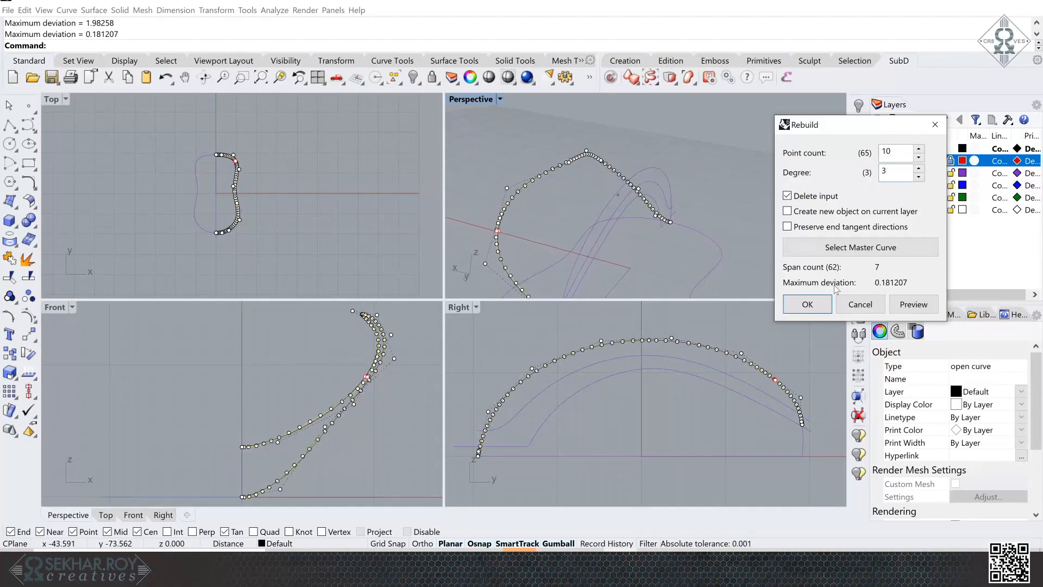
click(808, 304)
- Match the rebuilt curve's raised end to the end of the base outline half with Position continuity, preserving the other end's position
right_drag(773, 254, 674, 264)
click(657, 267)
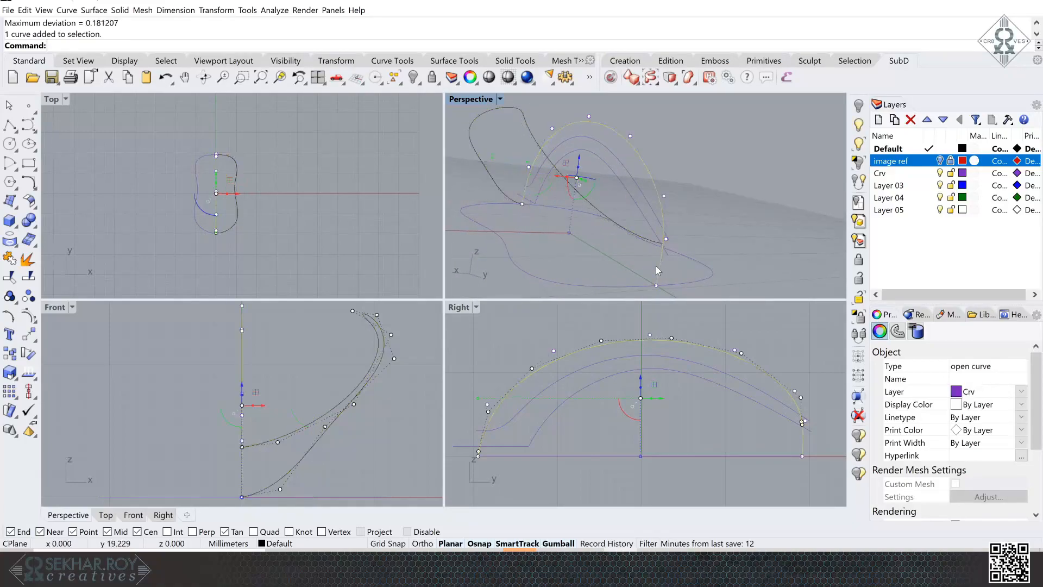
click(737, 233)
click(647, 240)
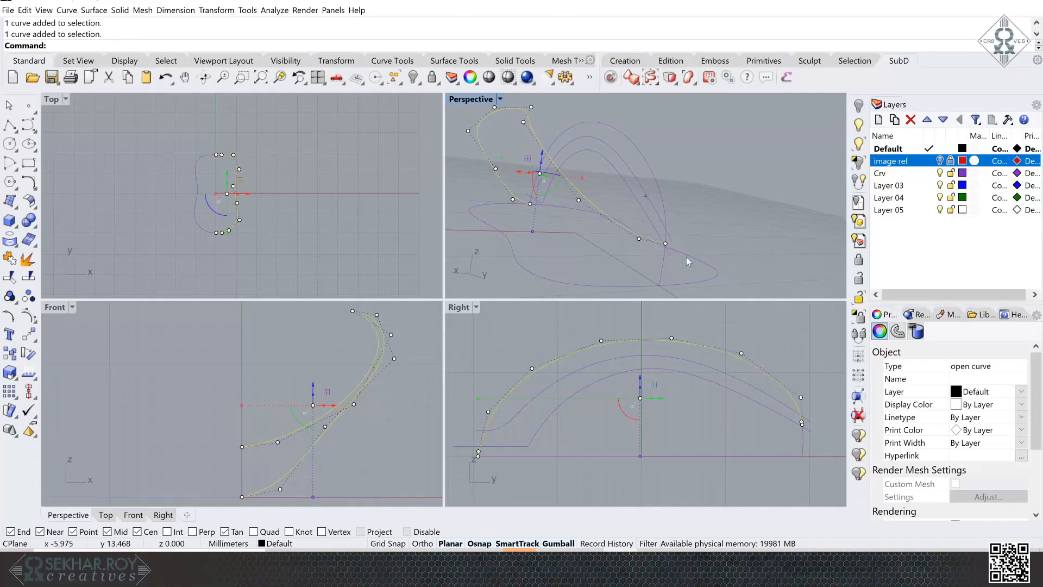
right_click(295, 34)
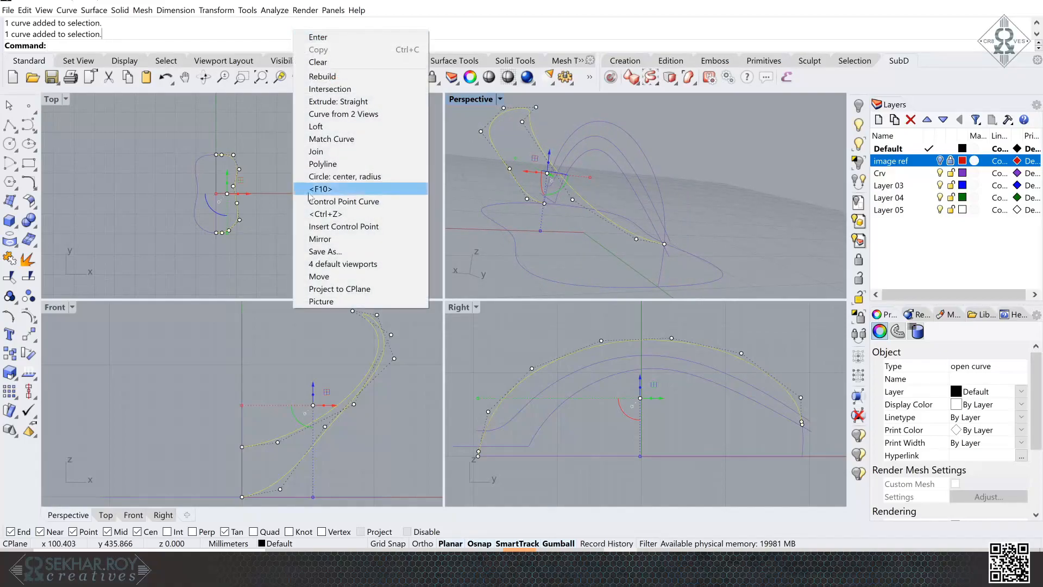
click(332, 139)
click(647, 242)
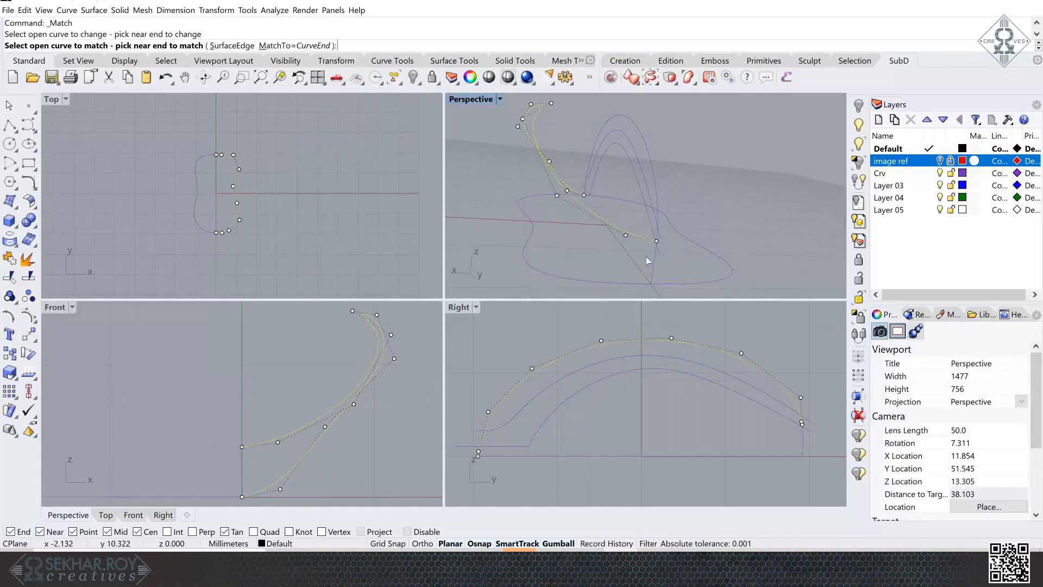
click(643, 286)
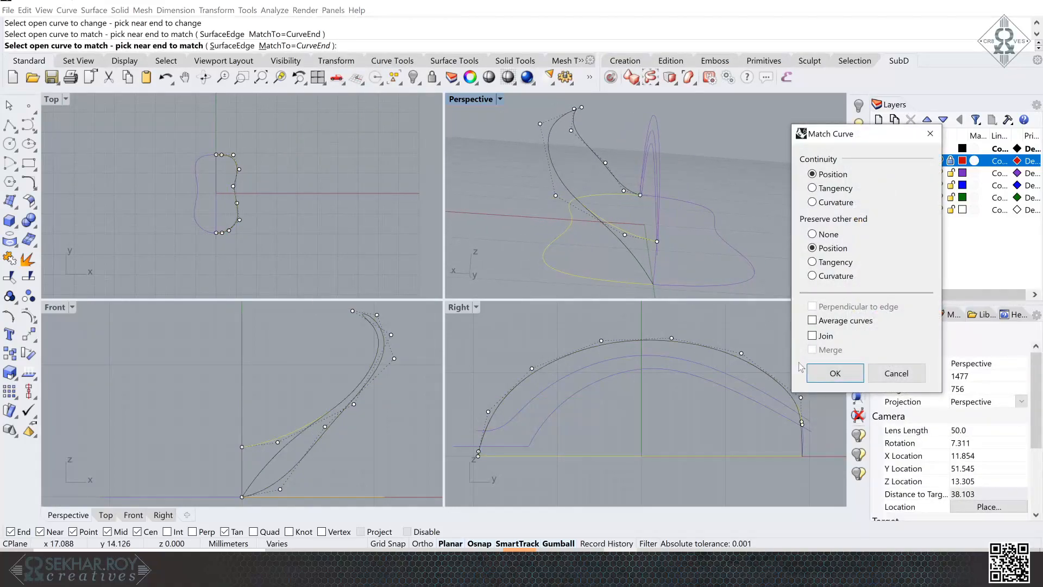
click(824, 379)
- Match the opposite end of the rebuilt curve to the base outline with Position continuity
drag(617, 234, 576, 234)
click(766, 183)
right_drag(766, 184, 720, 223)
right_click(693, 249)
click(640, 218)
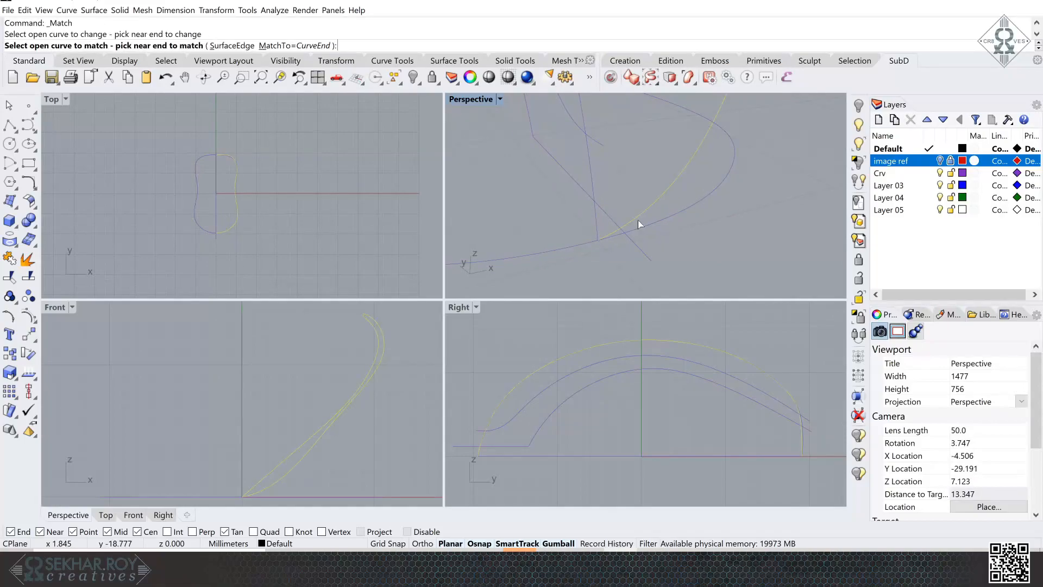
click(614, 238)
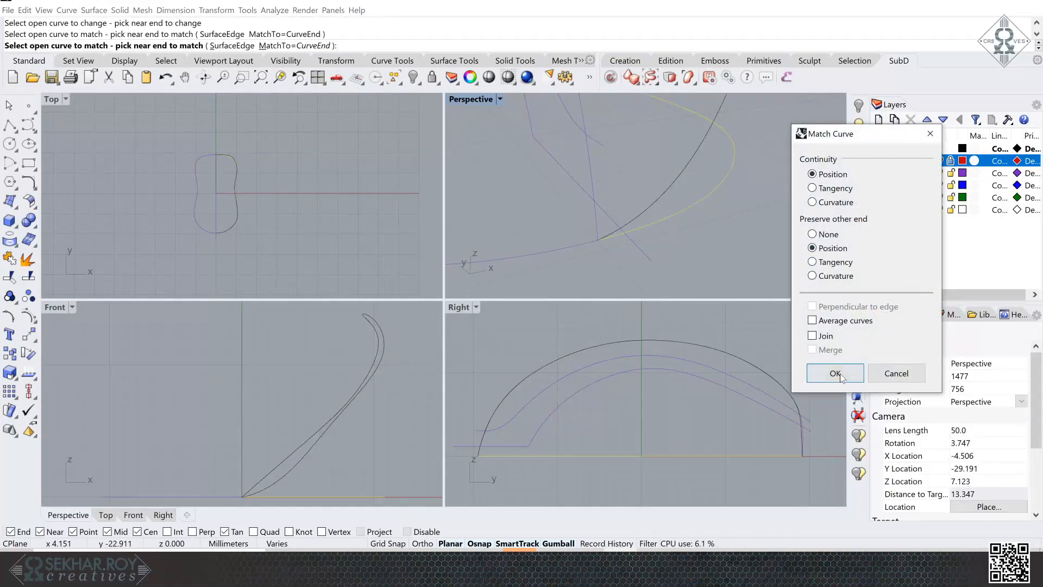
click(835, 373)
- Raise the rebuilt curve's control point next to its second matched end and clear the selection
click(696, 174)
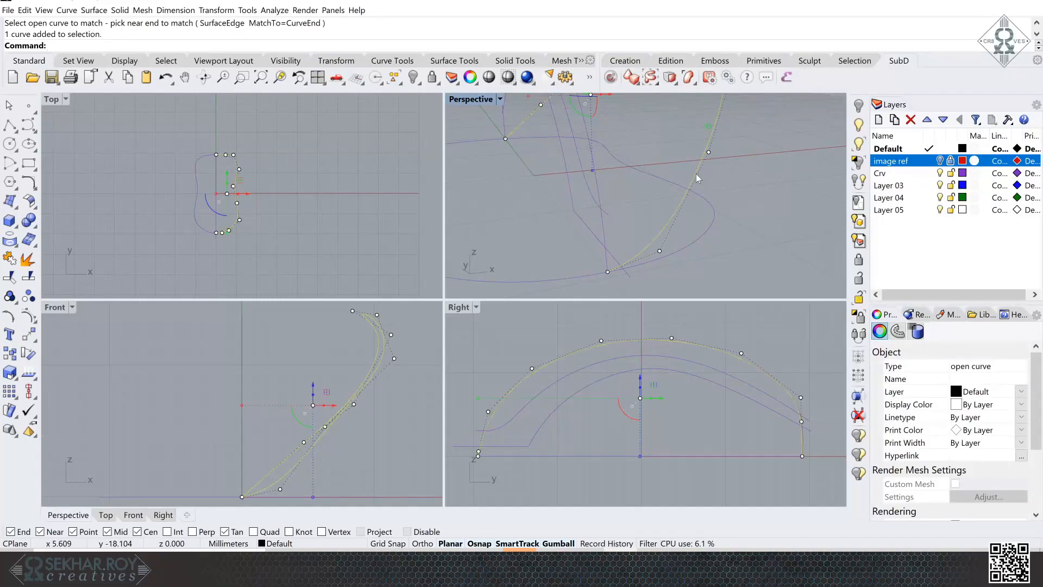
click(658, 252)
right_drag(658, 254, 662, 245)
drag(663, 243, 662, 218)
right_drag(692, 217, 690, 119)
key(Escape)
key(Escape)
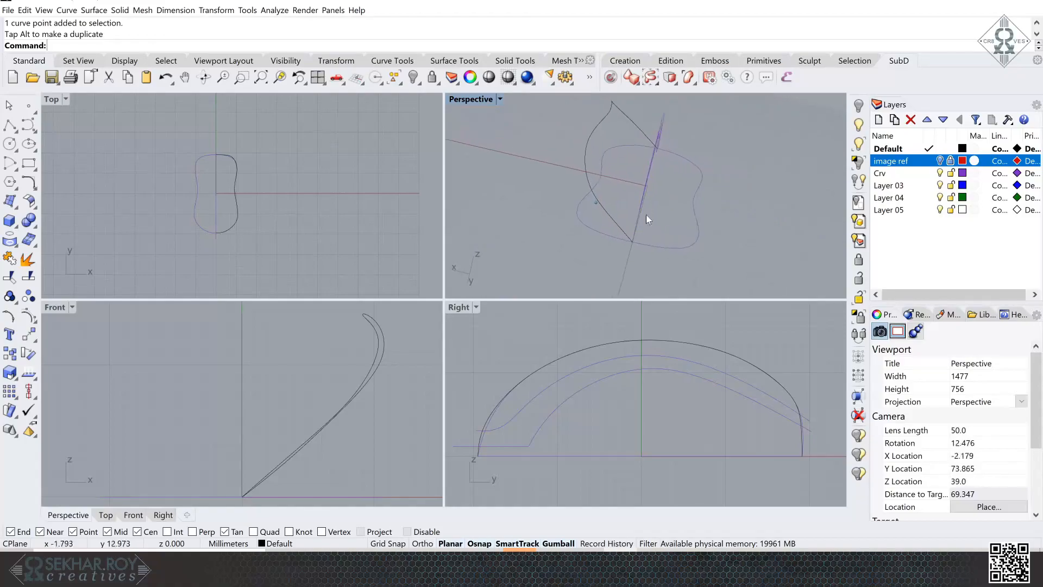
- Mirror a copy of the rebuilt curve across the centre line between the two ends of the base outline
click(567, 118)
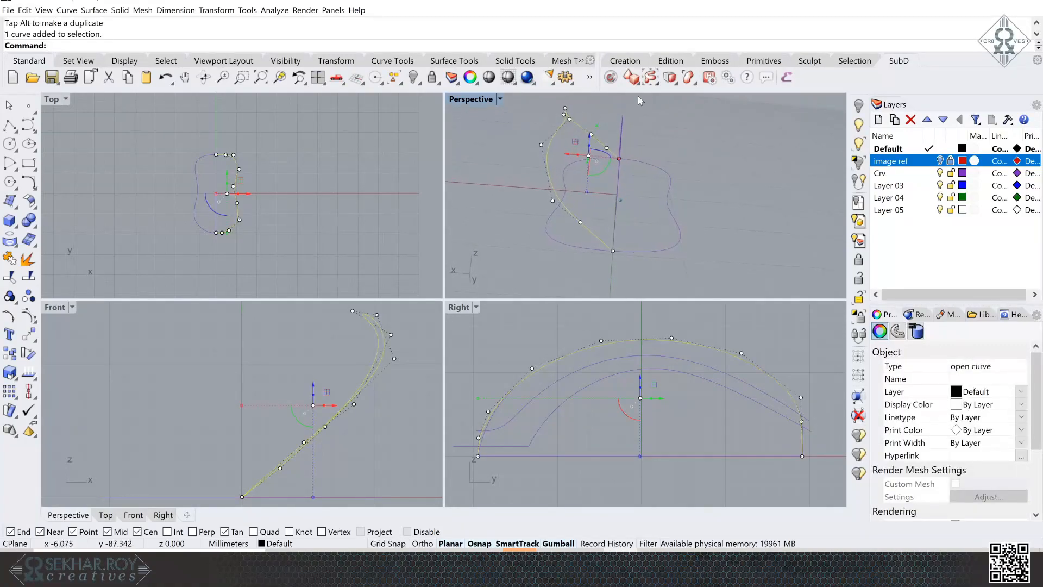
click(206, 11)
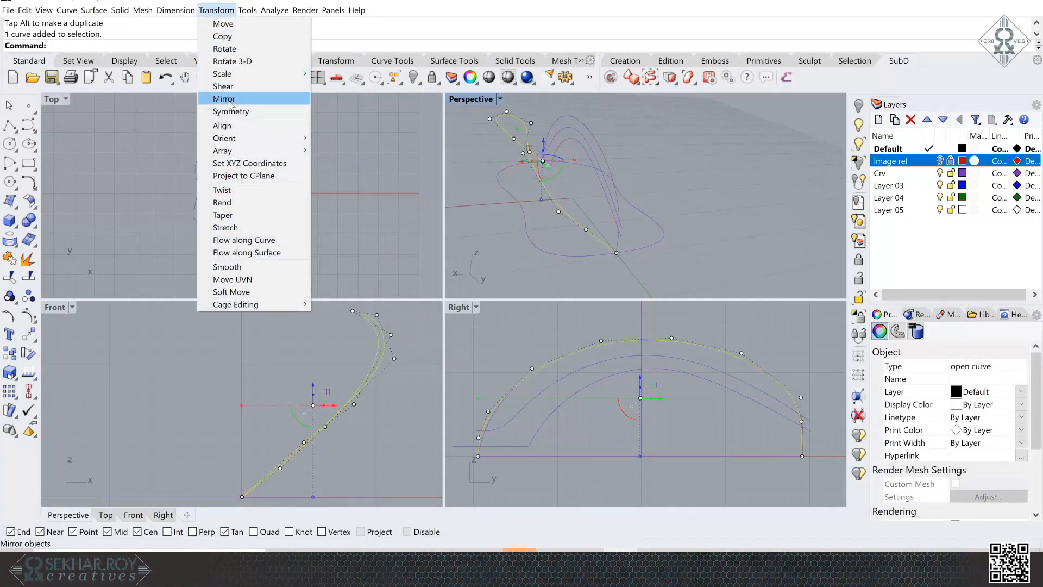
click(232, 104)
click(599, 230)
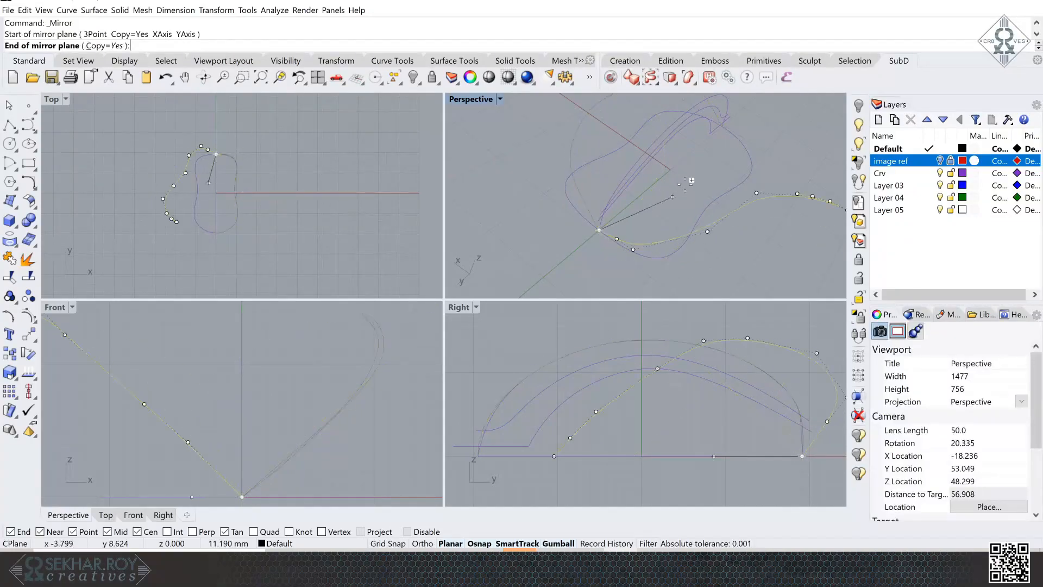
click(725, 128)
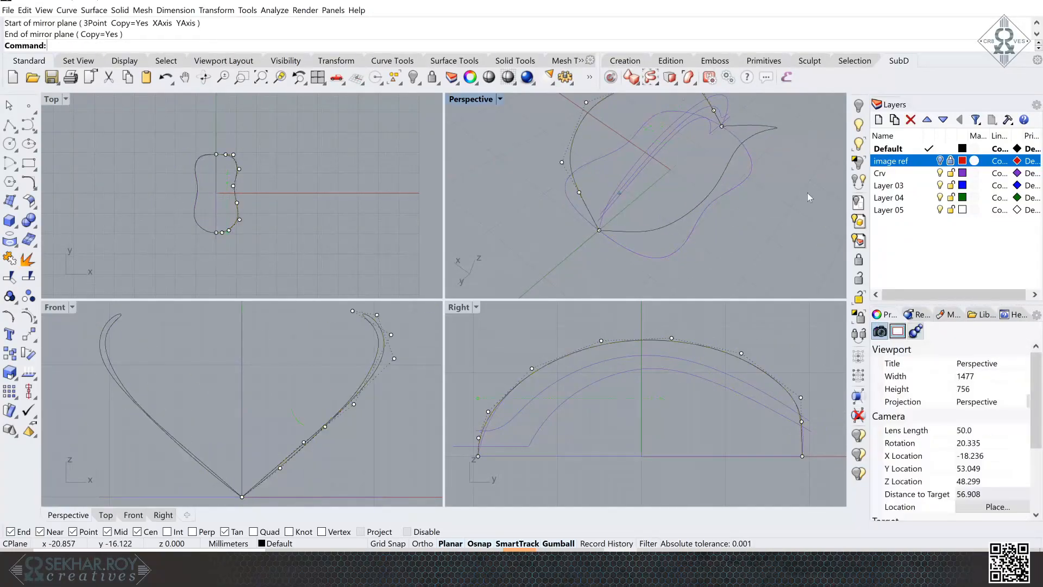
- Move all the open curves to the Crv layer and toggle the Crv and image ref layers' visibility to check them
mouse_move(808, 193)
right_down()
mouse_move(730, 188)
mouse_move(673, 213)
right_up()
key(ctrl+a)
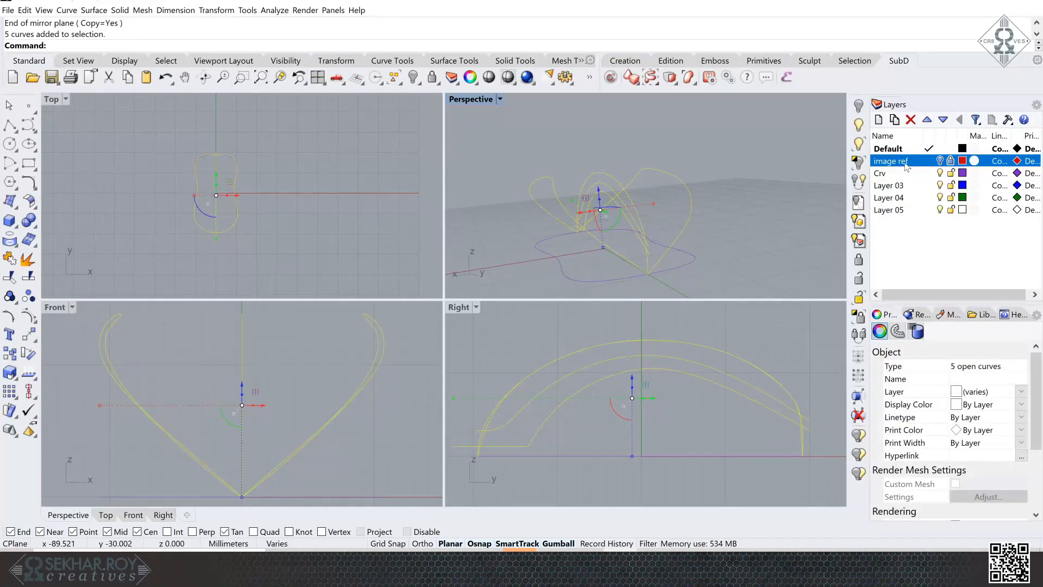
right_click(895, 173)
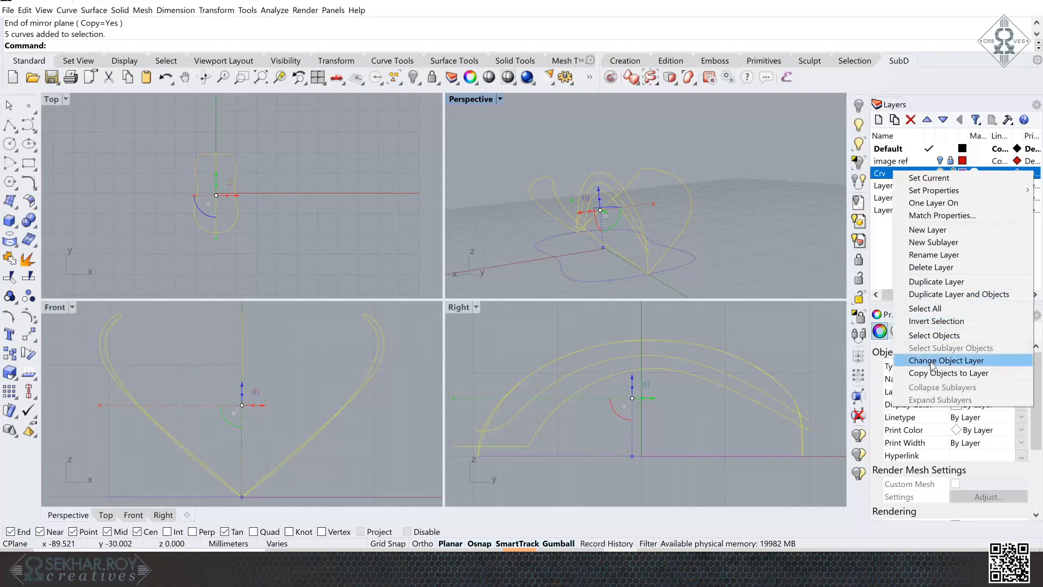
click(932, 360)
click(801, 239)
click(940, 172)
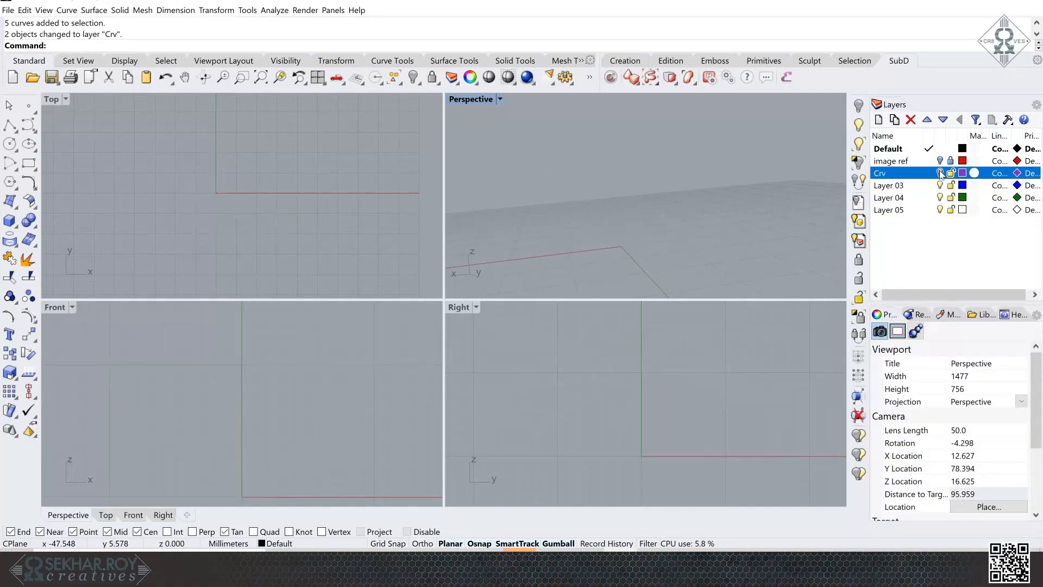
click(940, 162)
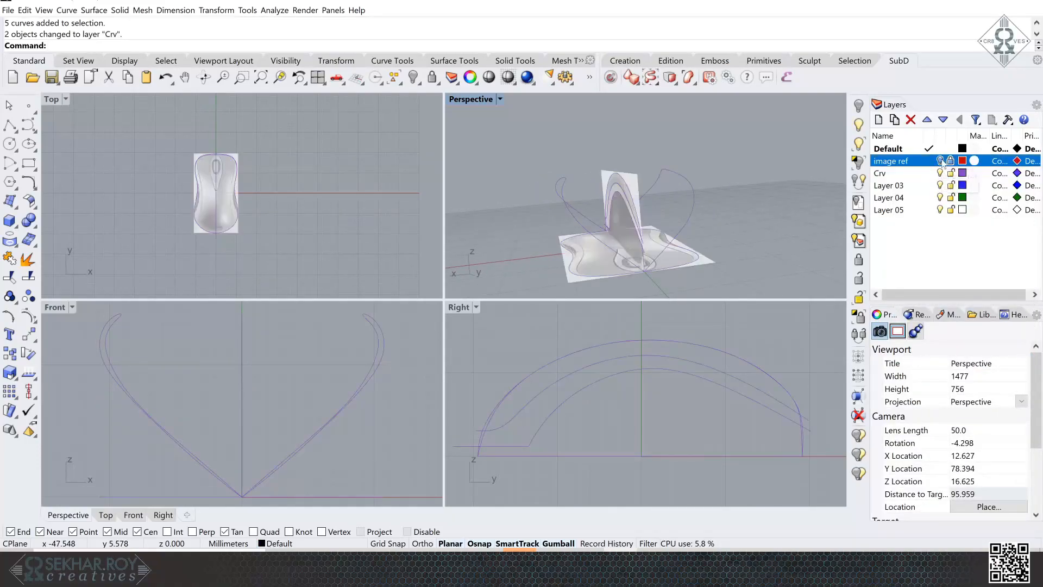
click(940, 162)
- Move the two lower side profile curves together out beside the body curves and clear the selection
right_drag(813, 191, 849, 193)
right_drag(811, 191, 846, 197)
click(649, 206)
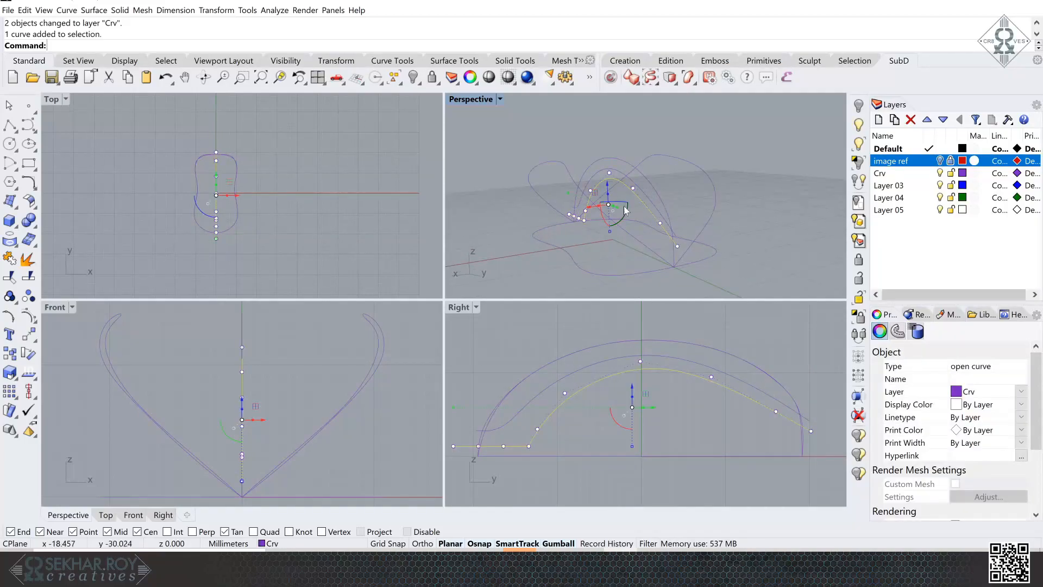
shift+click(650, 205)
right_drag(652, 215, 619, 190)
drag(609, 185, 796, 154)
click(770, 242)
click(777, 213)
right_drag(777, 216, 749, 203)
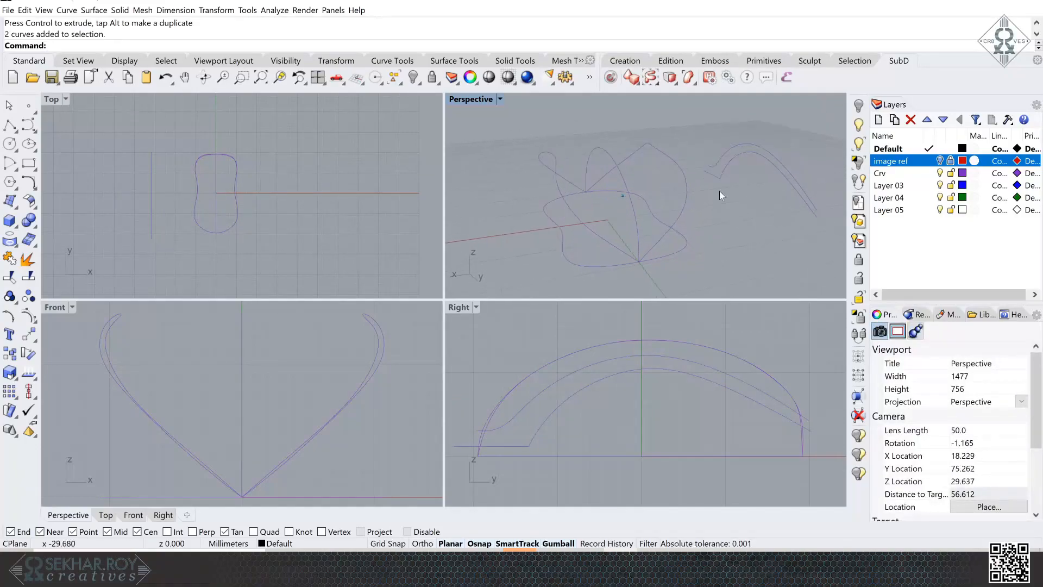
- Start a Loft through the base outline halves, the two mirrored side curves and the centre profile
click(78, 10)
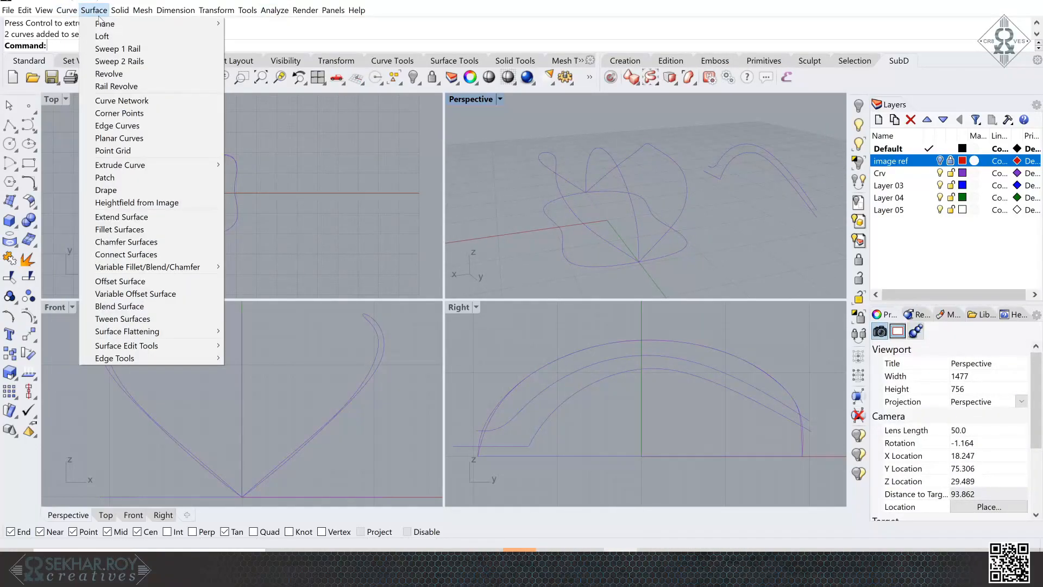
click(103, 38)
right_drag(590, 234, 637, 247)
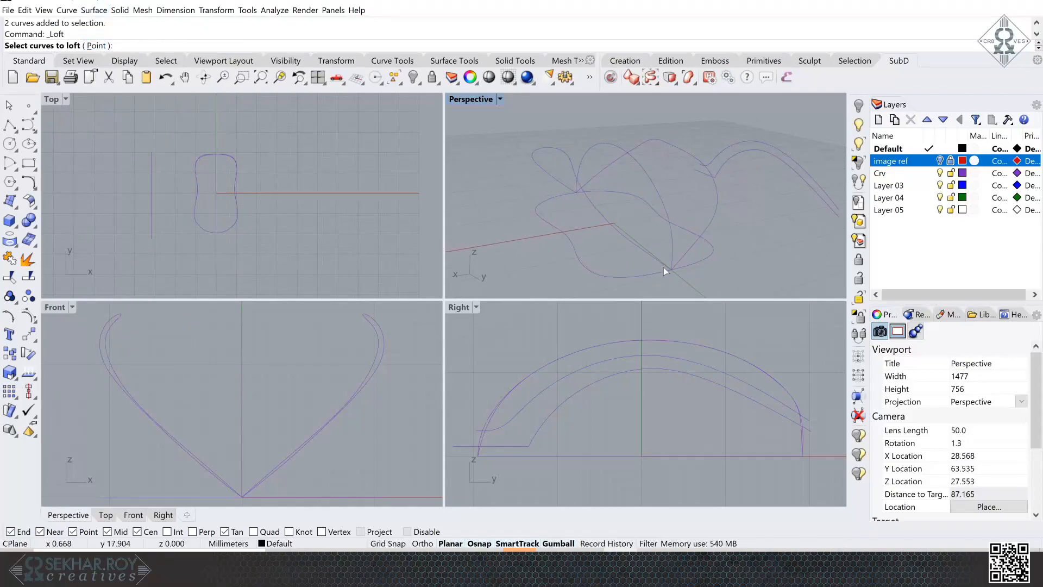
click(663, 272)
click(669, 255)
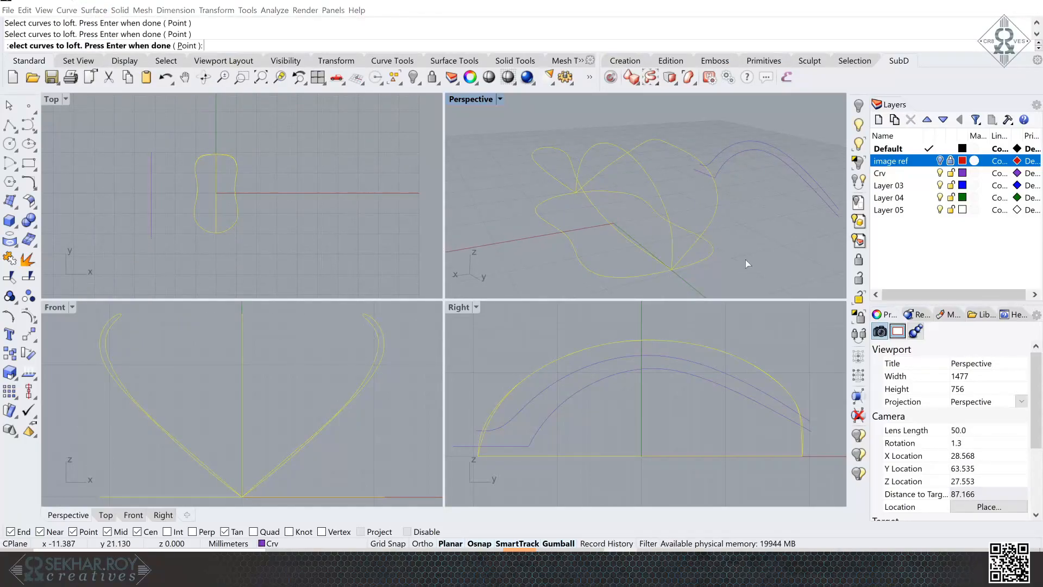
key(Return)
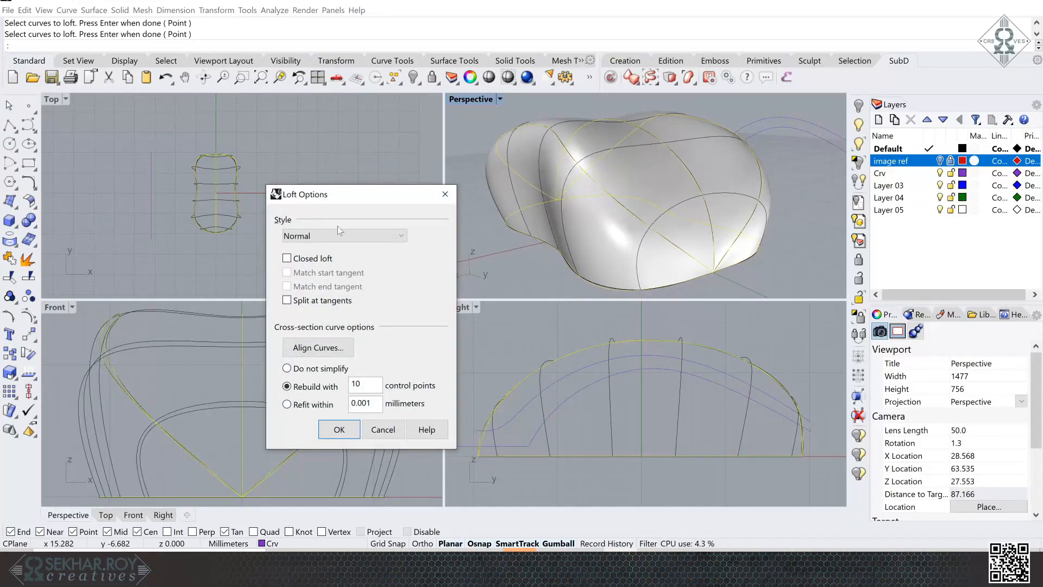
- Set the loft style to Loose and check the previewed body surface from several angles
click(323, 237)
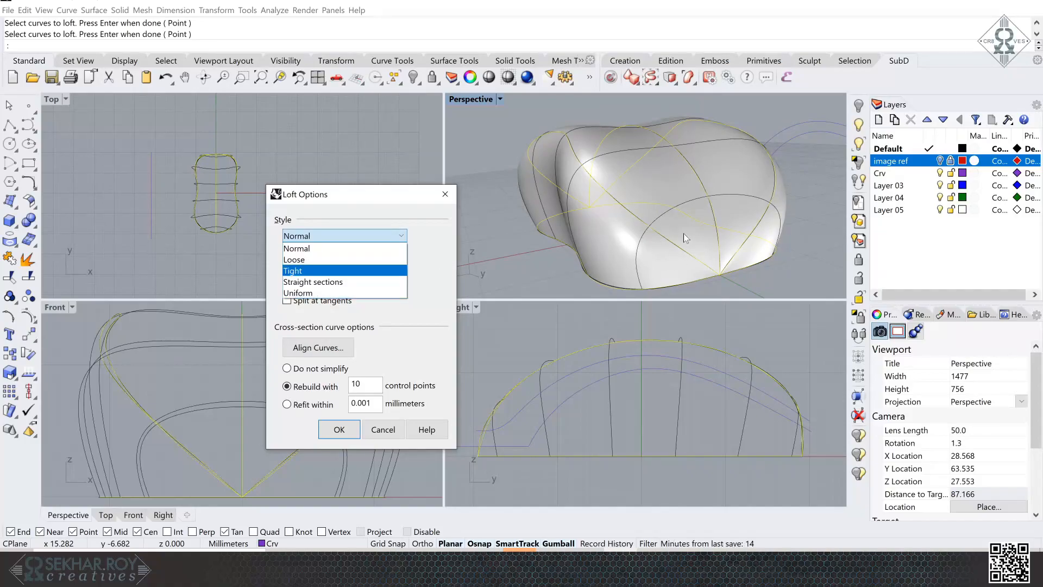
scroll(683, 233, up, 10)
scroll(670, 246, down, 10)
scroll(670, 247, down, 8)
click(318, 260)
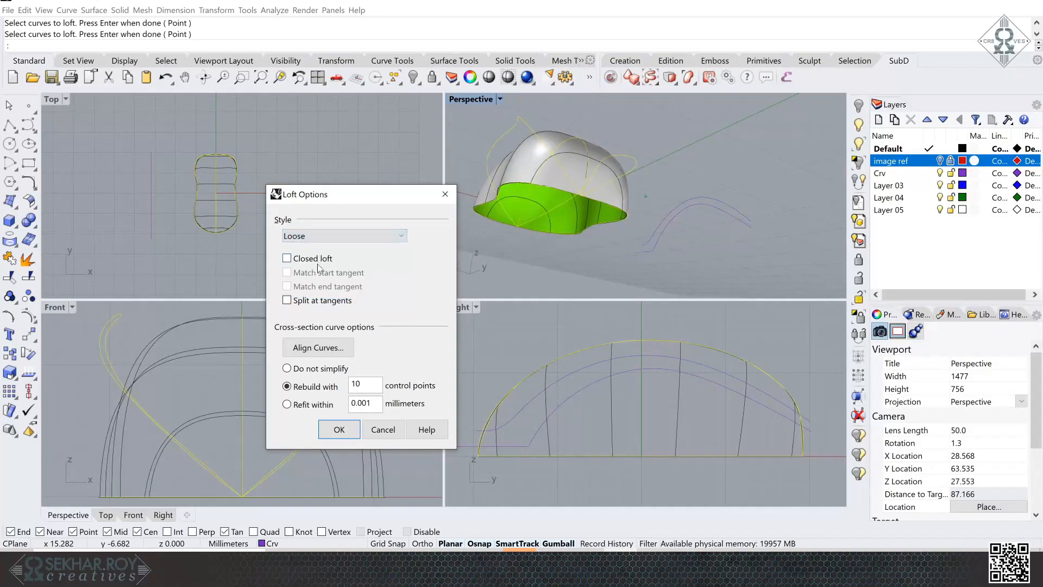
scroll(765, 233, up, 10)
right_drag(614, 273, 564, 250)
right_drag(510, 202, 510, 202)
mouse_move(589, 154)
right_down()
mouse_move(540, 165)
mouse_move(577, 146)
right_up()
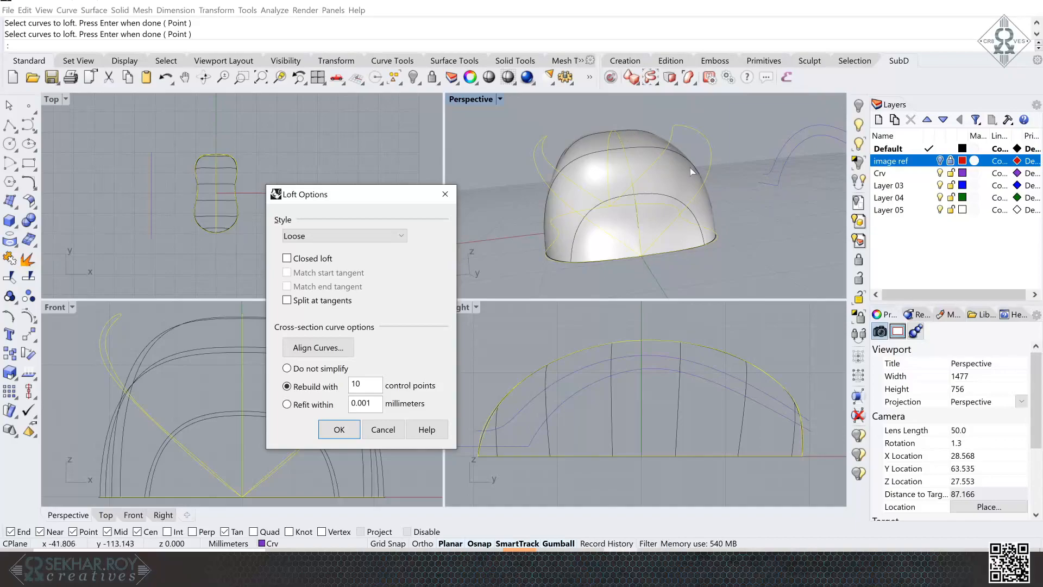
right_drag(628, 168, 617, 168)
scroll(617, 168, down, 1)
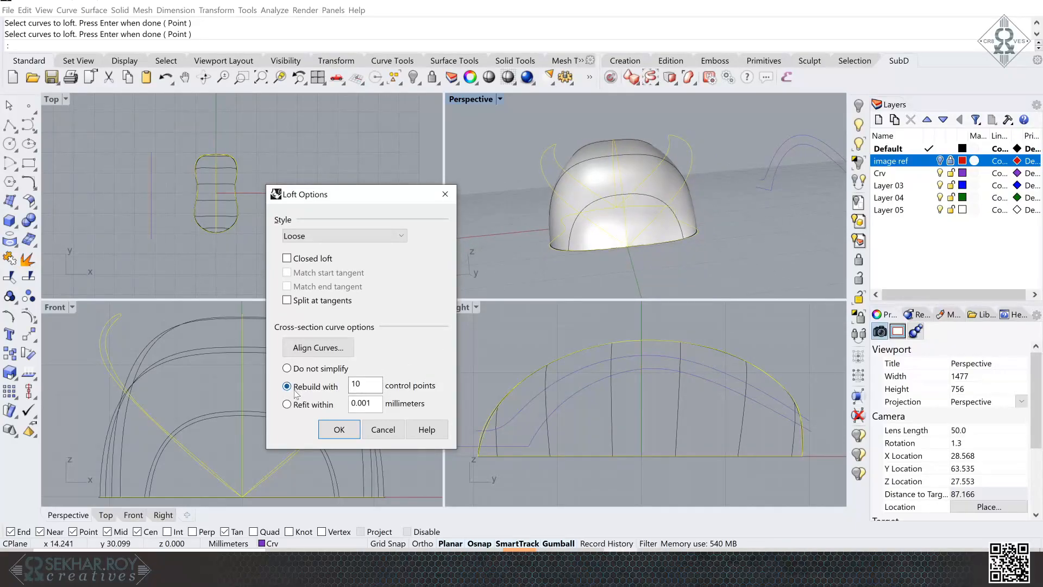
- Compare the unsimplified loft, restore rebuilding with 10 control points and create the surface
click(291, 370)
right_drag(645, 169, 728, 191)
click(317, 389)
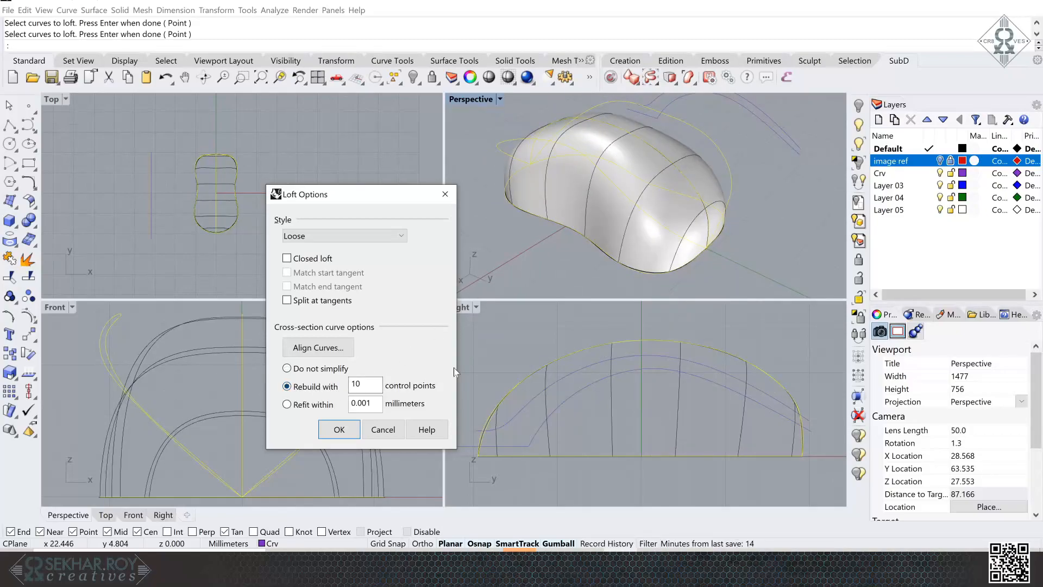
click(337, 429)
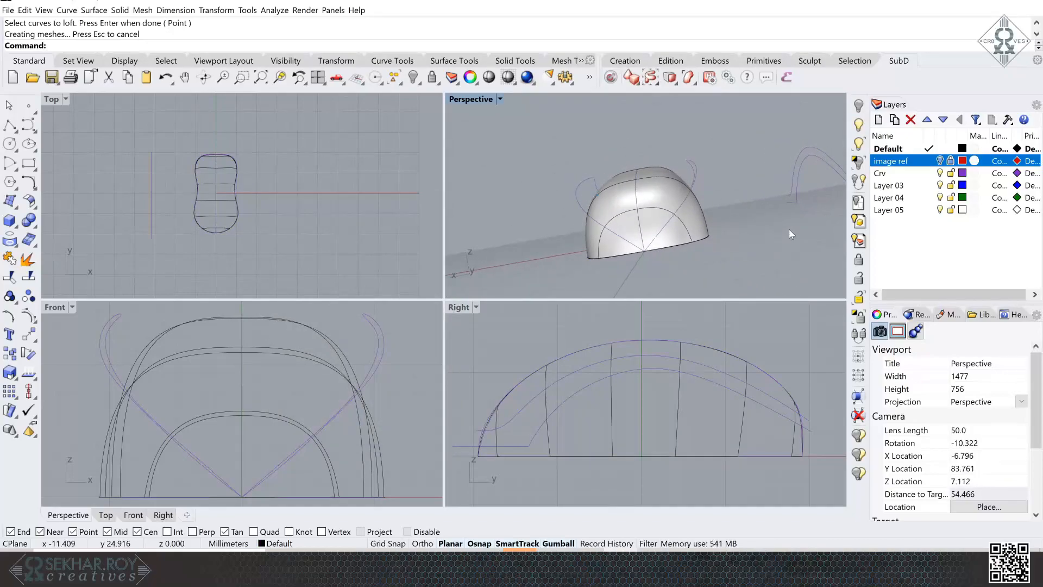
- Inspect the lofted surface from several sides and show the image ref layer to compare it with the reference images
right_drag(789, 229, 661, 254)
click(660, 251)
click(796, 204)
right_drag(796, 205, 757, 177)
click(771, 207)
click(771, 218)
click(795, 189)
click(940, 161)
scroll(757, 177, up, 3)
- Move the lofted body surface to Layer 03 and rename that layer srf
click(663, 195)
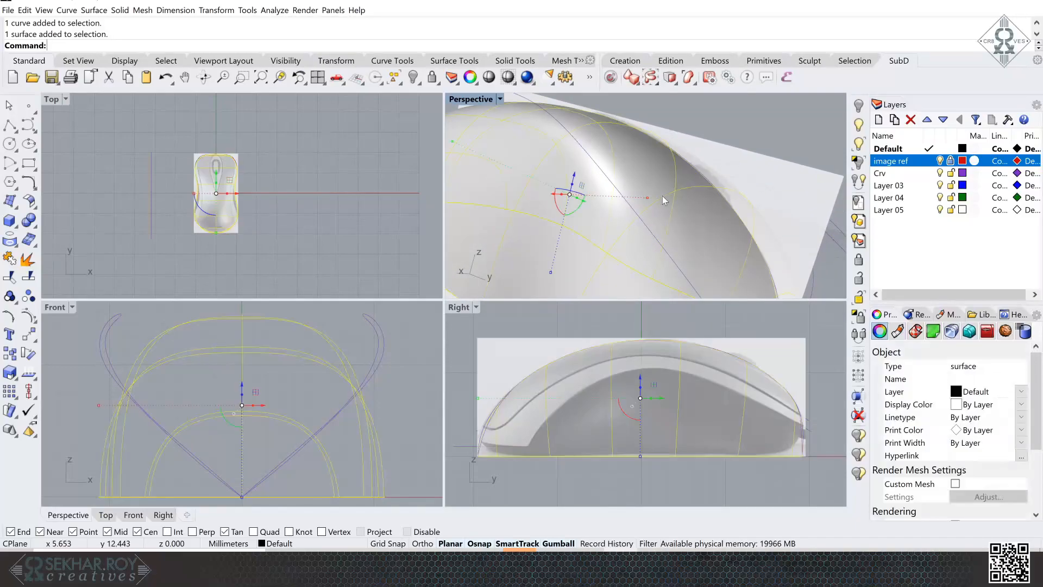
right_click(887, 186)
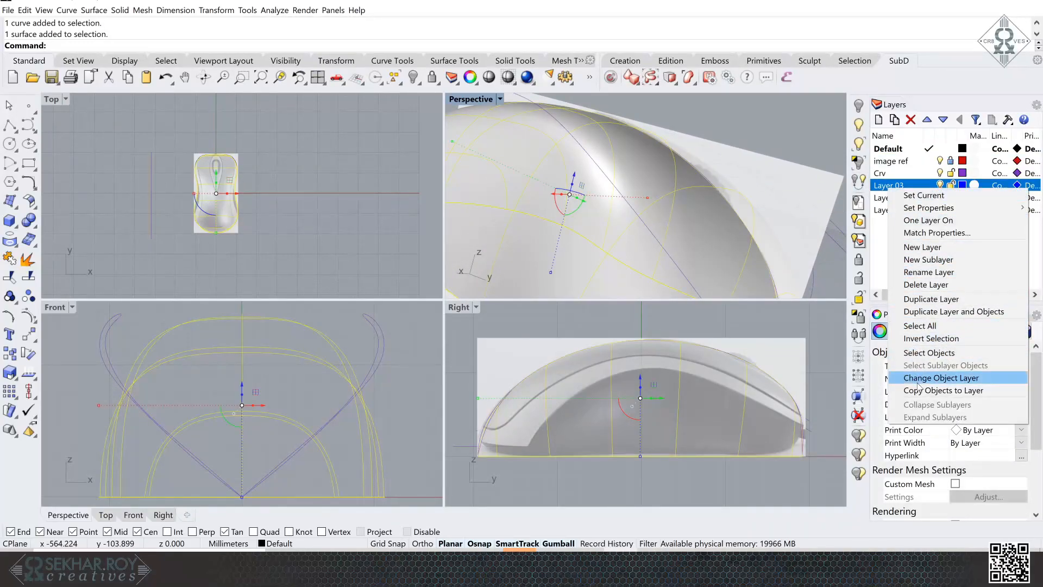
click(924, 376)
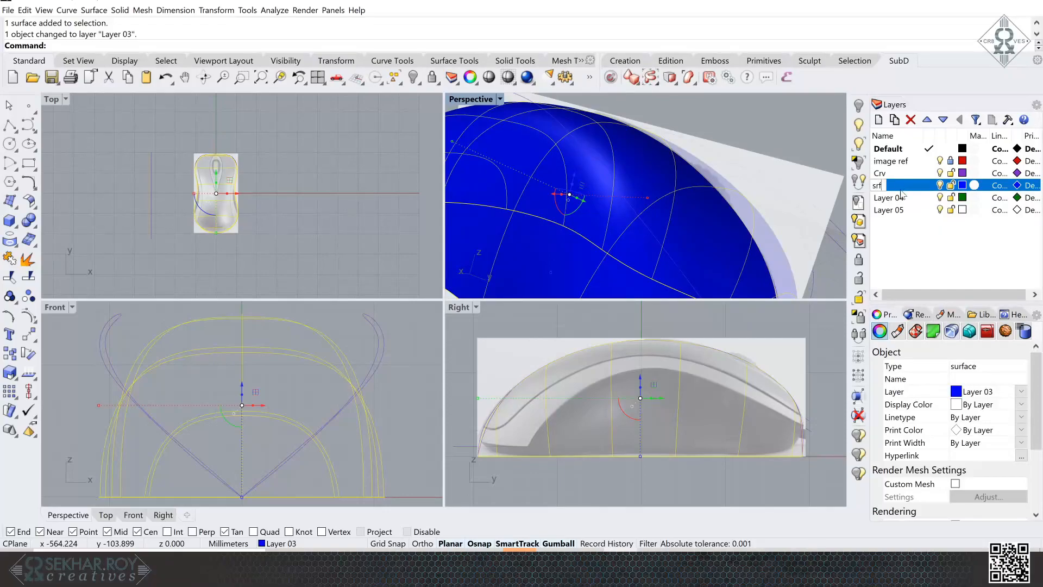
click(899, 246)
click(892, 182)
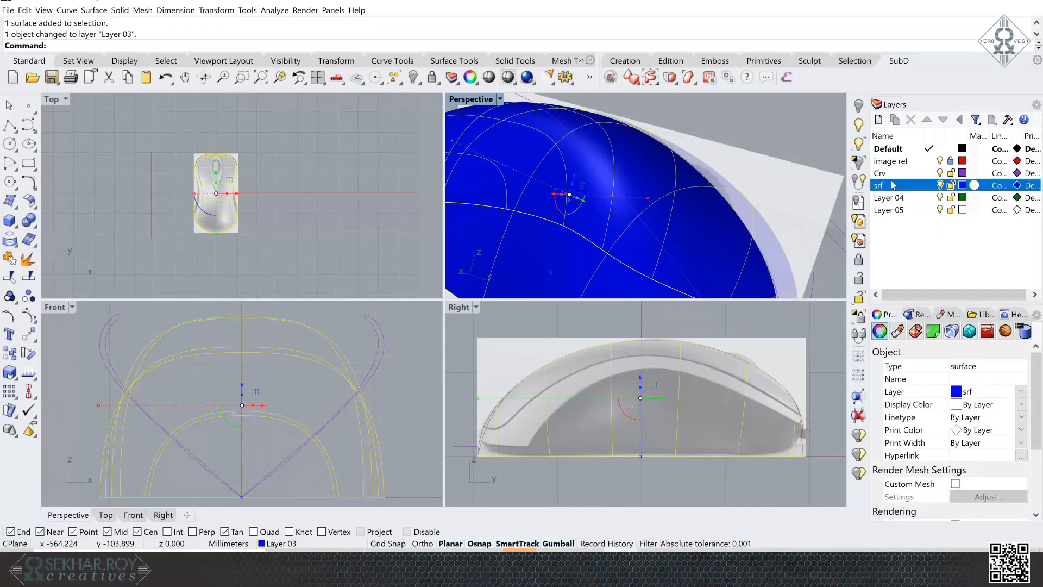
- Add three sublayers under the srf layer
click(894, 120)
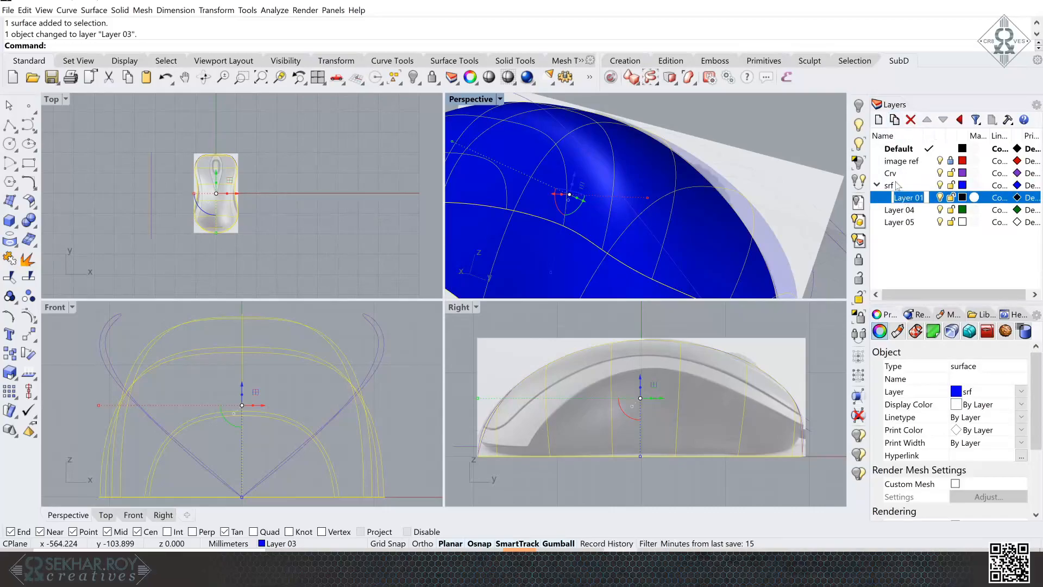
click(896, 186)
click(894, 119)
click(893, 186)
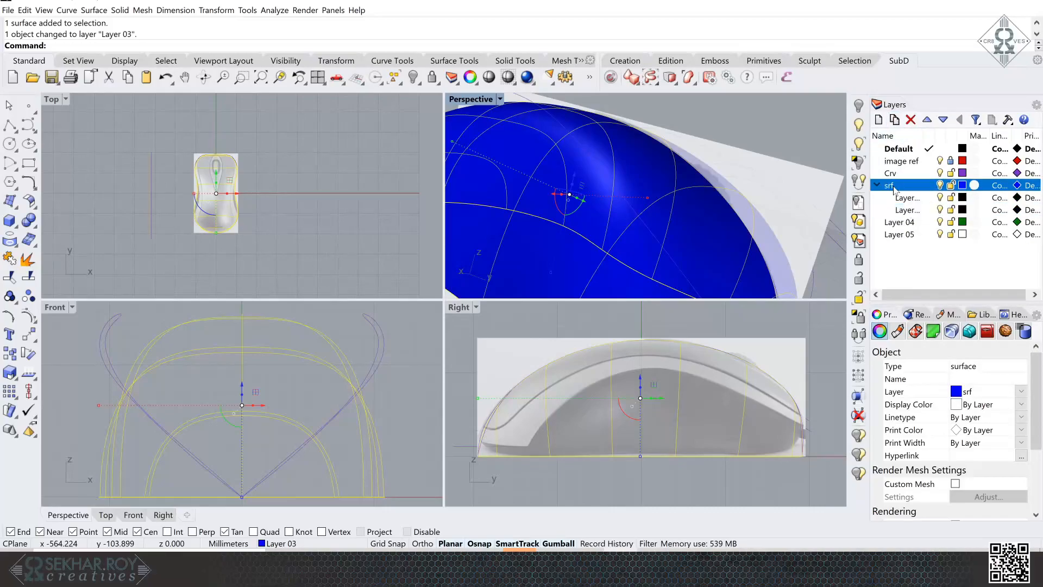
click(894, 119)
- Name the three srf sublayers plastc1, plastc2 and Rubber
click(906, 198)
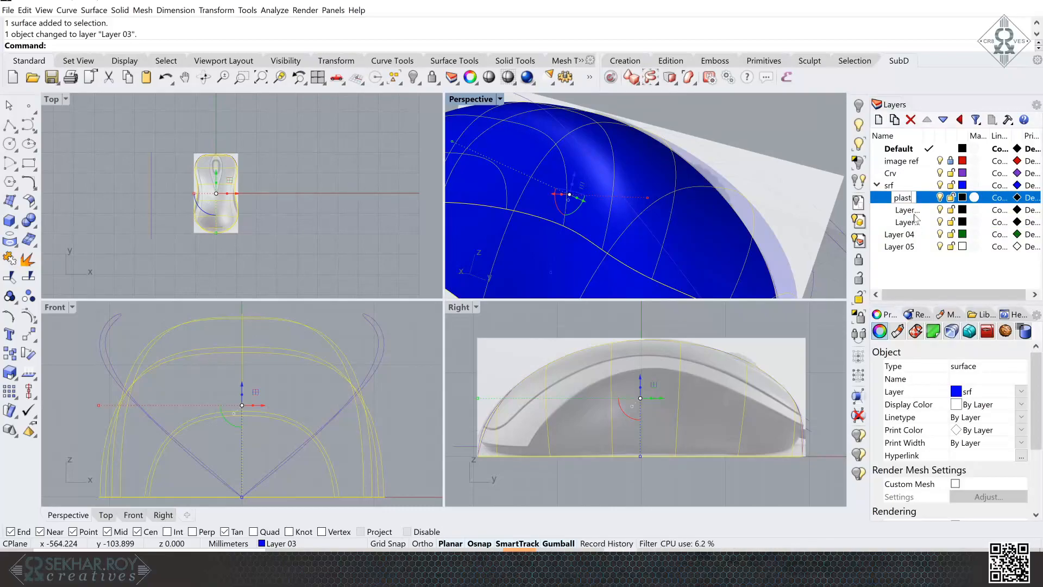
key(Return)
double_click(919, 209)
text(plastc2)
double_click(917, 224)
text(Rubber)
click(917, 268)
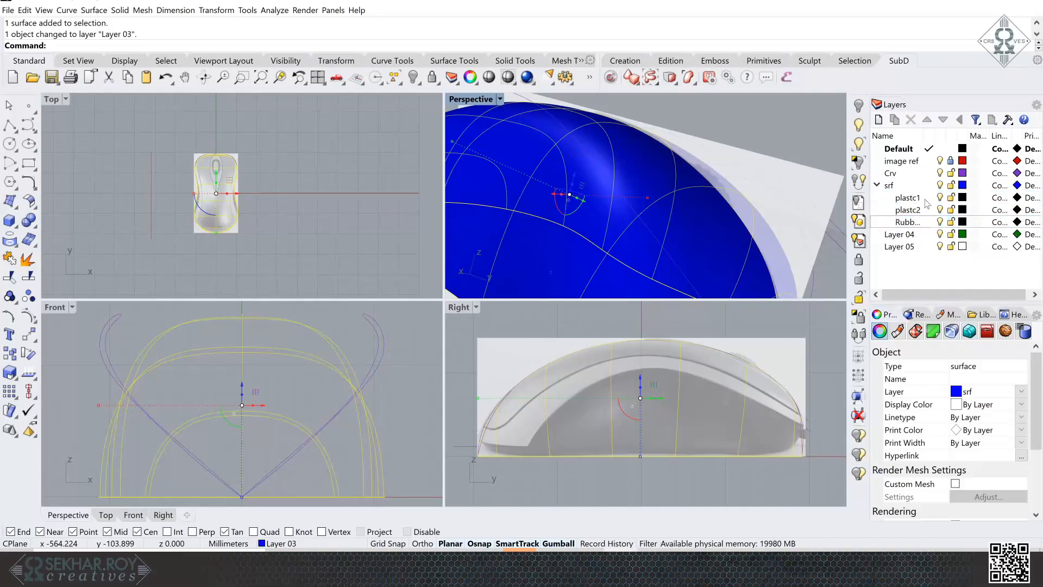
- Highlight the two side profile curves set aside beside the body, then clear the selection
right_drag(778, 203, 775, 202)
click(778, 140)
right_drag(777, 140, 732, 174)
drag(771, 152, 764, 187)
click(788, 222)
click(760, 265)
right_drag(761, 266, 825, 276)
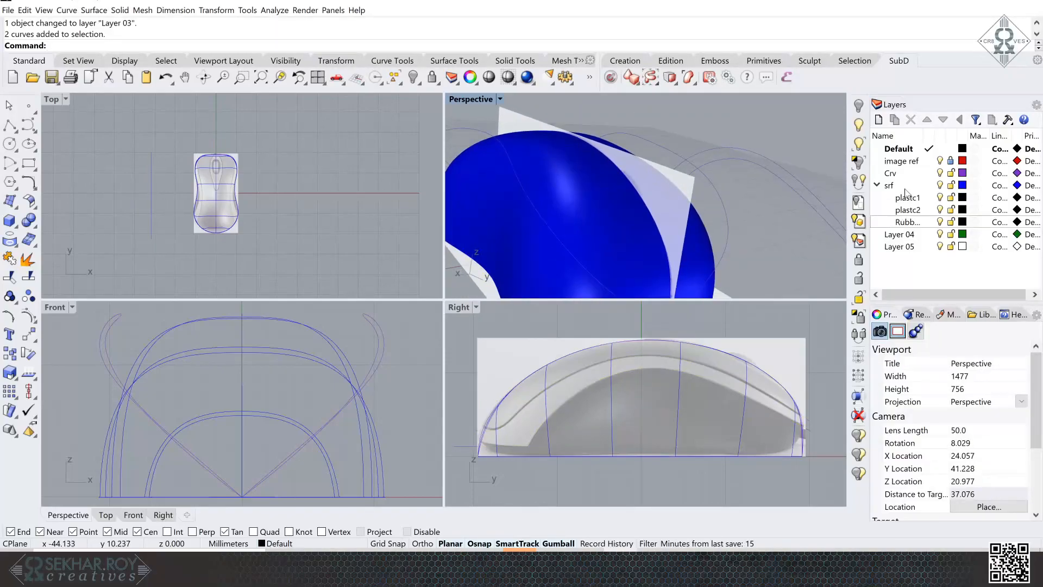
- Hide the srf layer and examine the part lines of the mouse in the side and top reference images
click(941, 185)
right_drag(724, 112, 716, 149)
scroll(716, 149, up, 6)
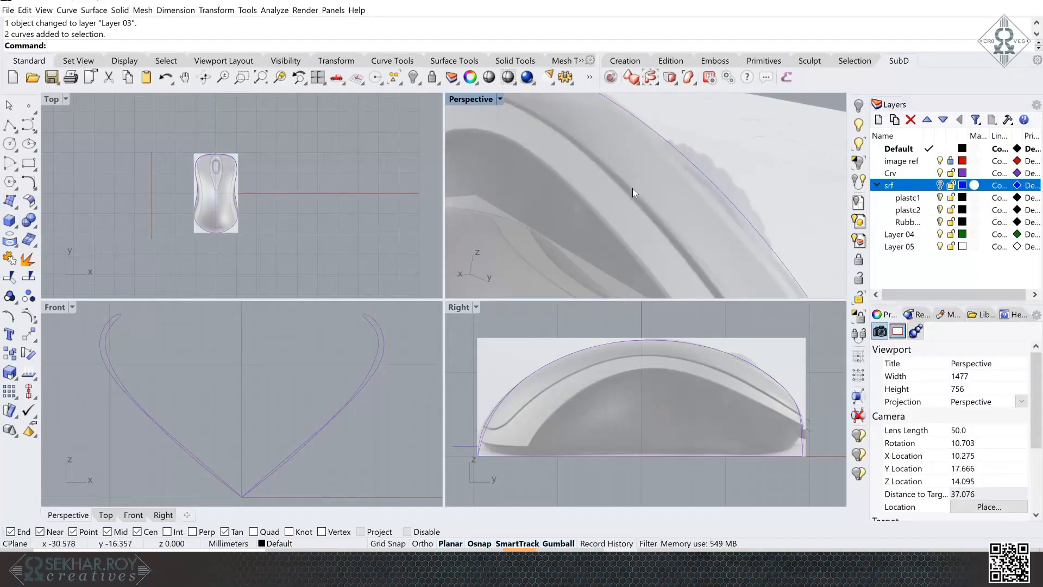
mouse_move(630, 188)
right_down()
mouse_move(646, 195)
mouse_move(632, 180)
right_up()
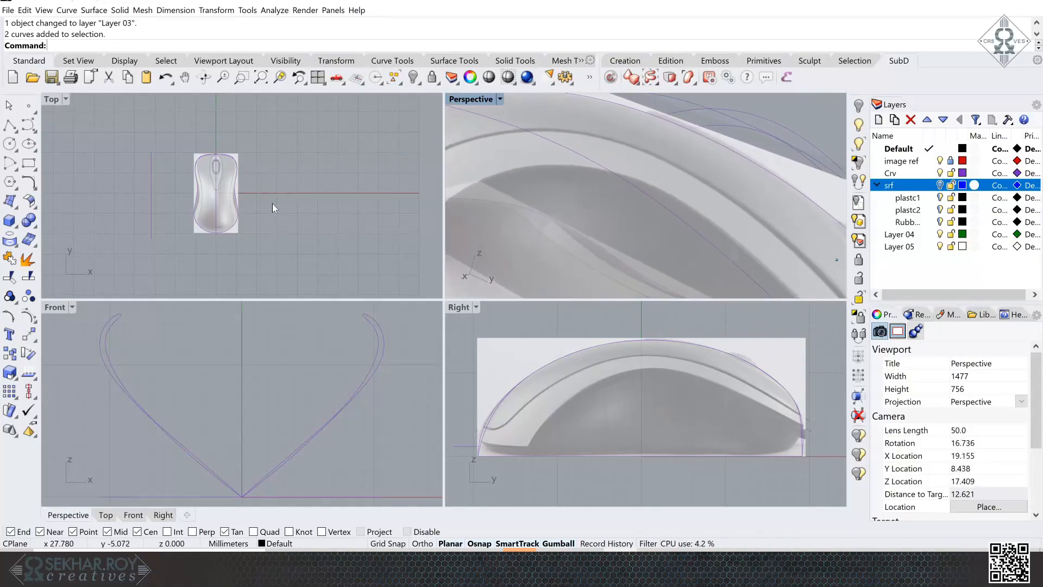
scroll(272, 204, up, 12)
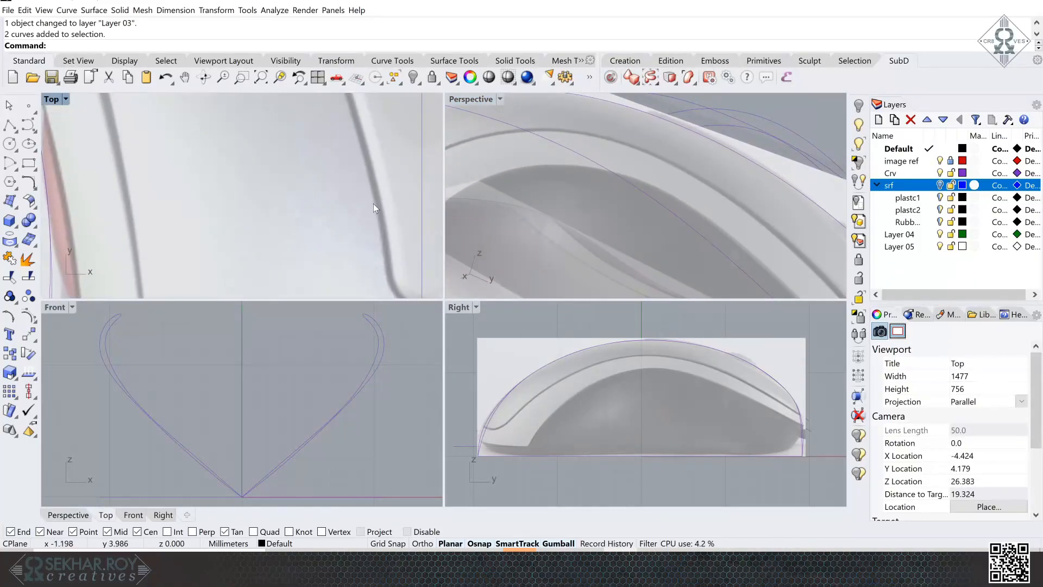
scroll(382, 206, down, 10)
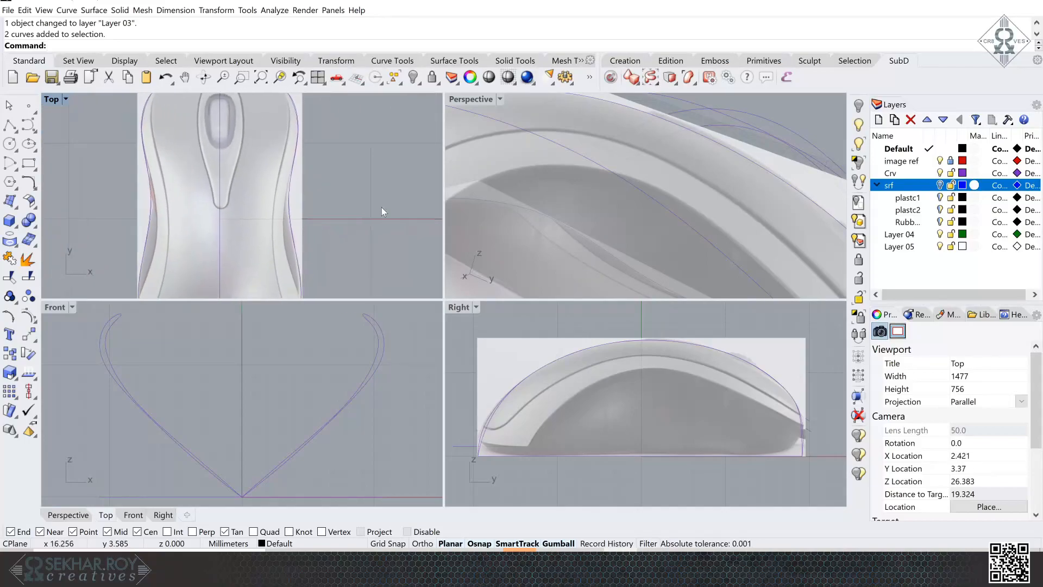
click(641, 187)
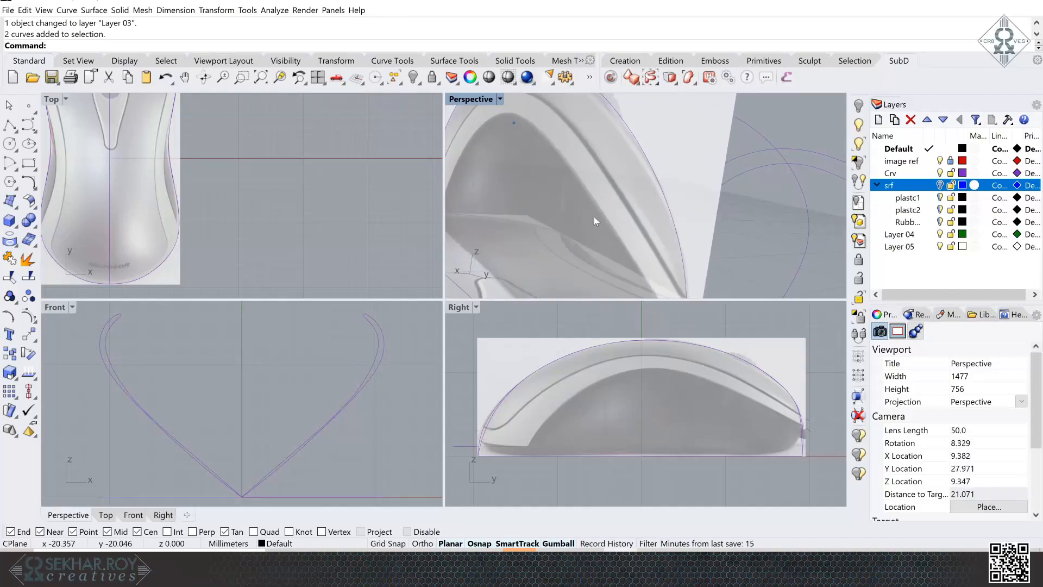
scroll(608, 221, down, 10)
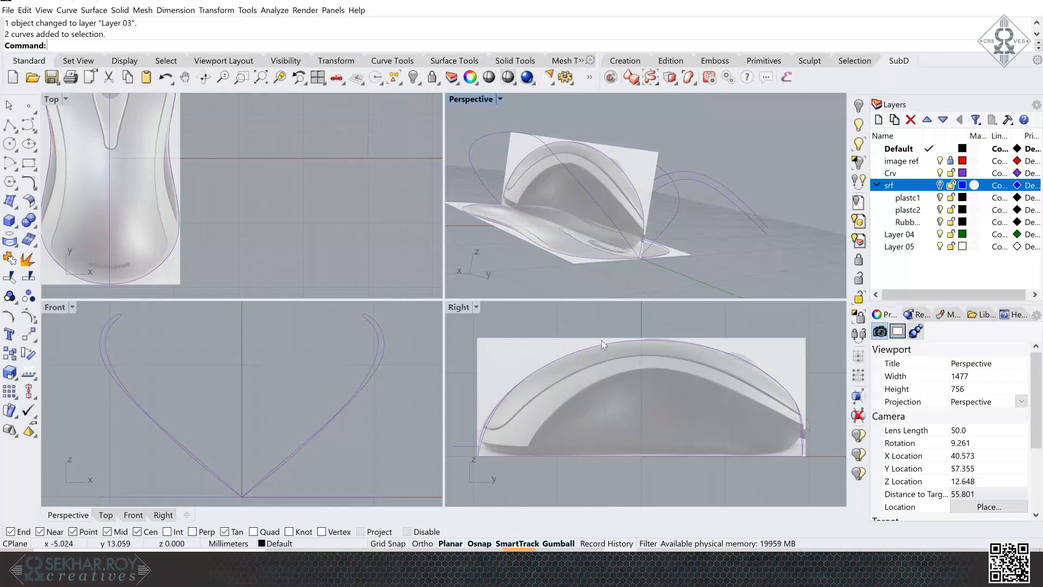
- Split the body surface with the lower side profile curve in the Right view
click(505, 204)
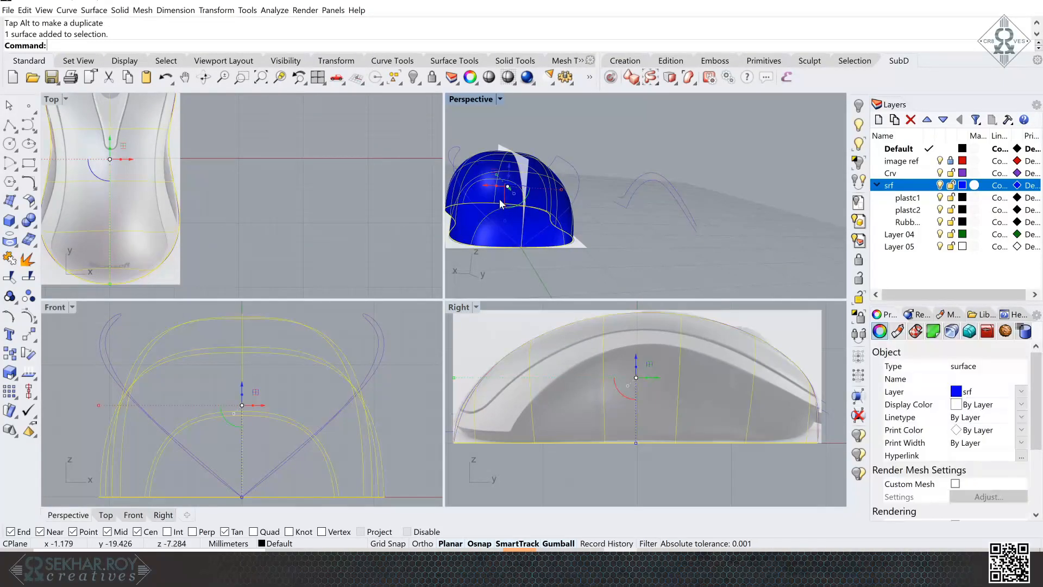
click(10, 276)
click(28, 276)
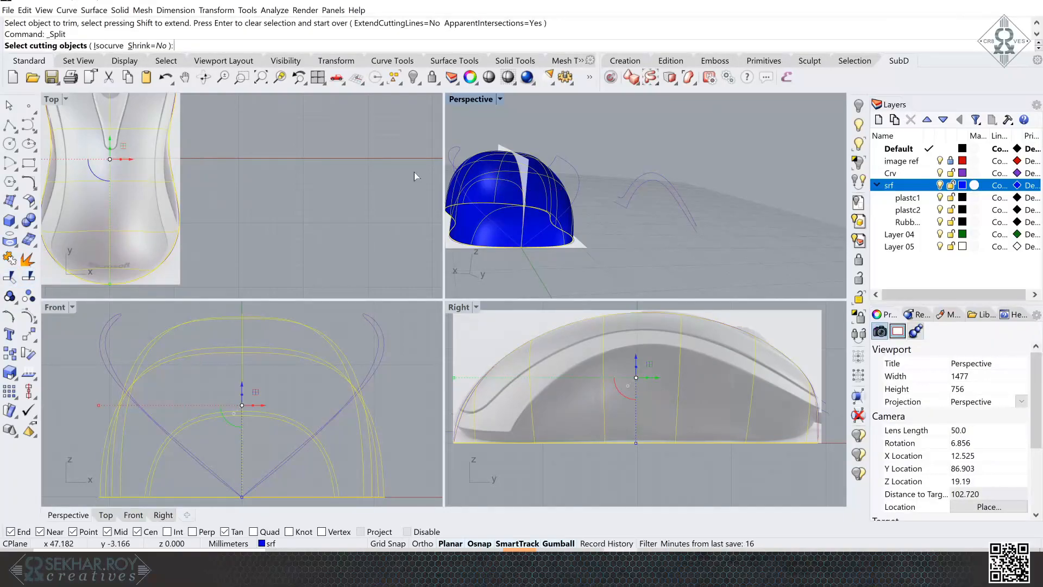
scroll(244, 150, down, 4)
right_drag(768, 385, 677, 390)
scroll(736, 412, up, 1)
click(737, 413)
key(Return)
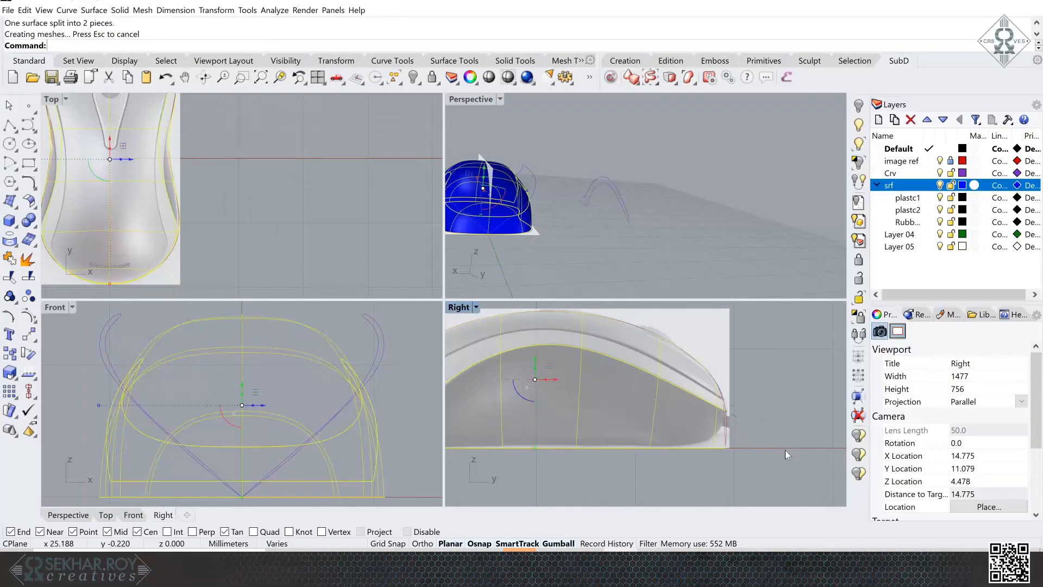
- Assign the lower side piece of the split body surface to the Rubber layer
scroll(792, 405, down, 3)
mouse_move(636, 265)
right_down()
mouse_move(738, 255)
mouse_move(622, 270)
right_up()
click(657, 272)
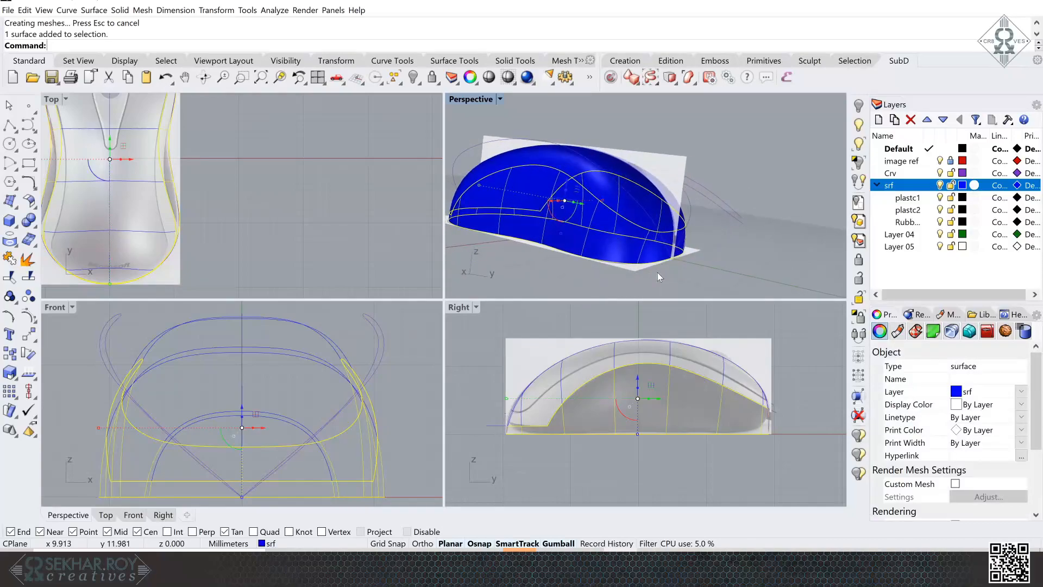
right_click(902, 225)
click(940, 416)
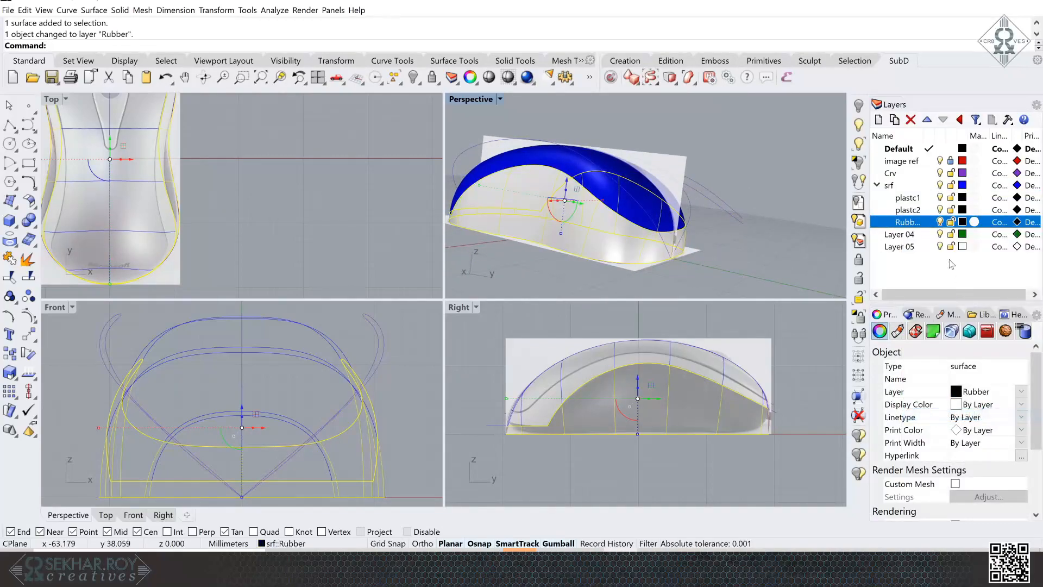
- Set the Rubber layer's colour to Dark Gray and clear the selection
click(963, 222)
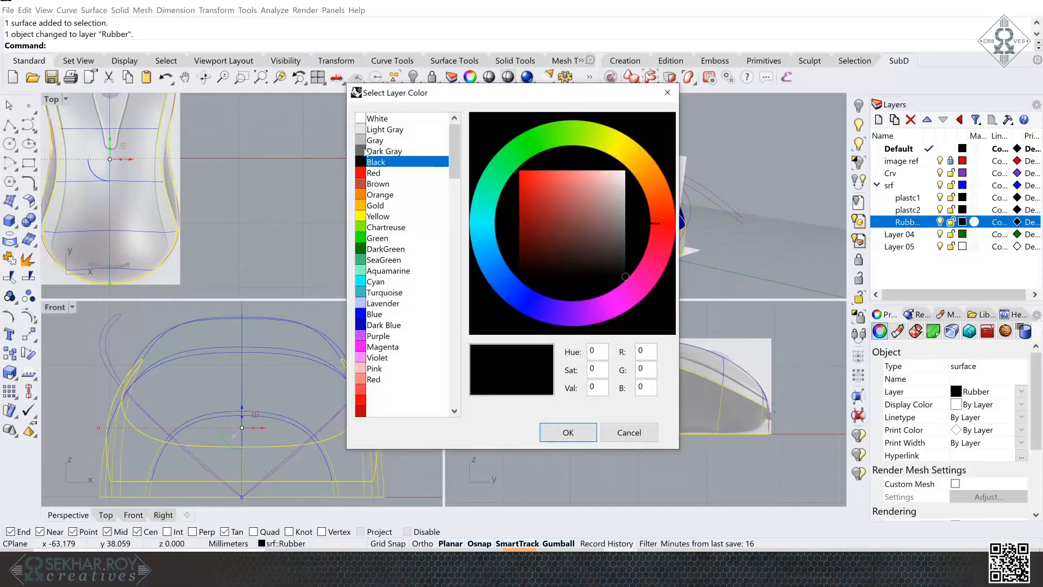
click(374, 151)
click(561, 430)
click(725, 262)
- Compare the upper side profile curve with the part line in the side reference image, then clear the selection
right_drag(730, 260, 731, 260)
scroll(730, 260, up, 5)
click(630, 179)
click(801, 247)
right_drag(801, 247, 761, 381)
right_drag(832, 194, 666, 247)
click(781, 198)
scroll(666, 247, down, 6)
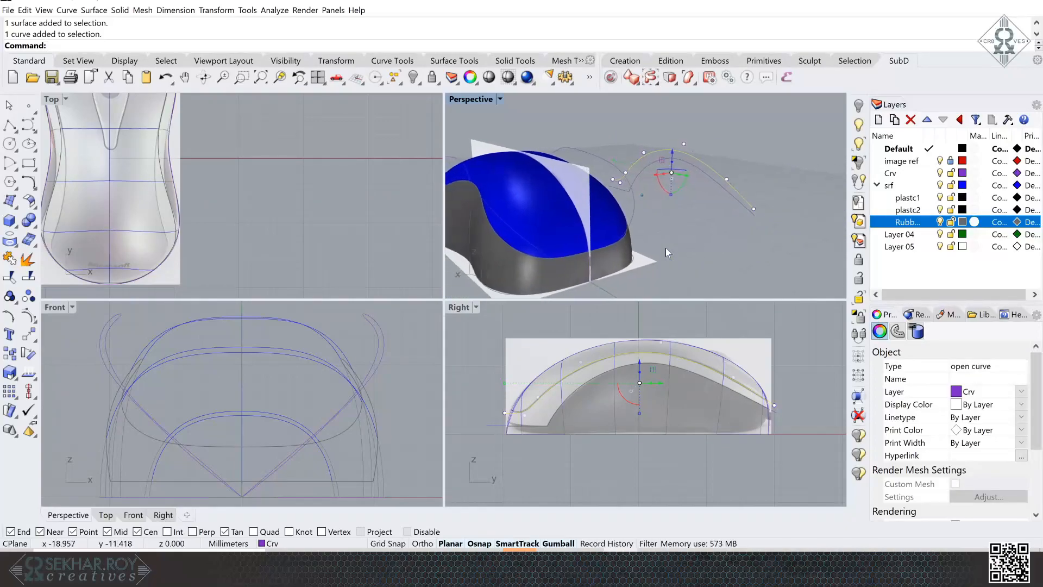
right_drag(789, 369, 793, 391)
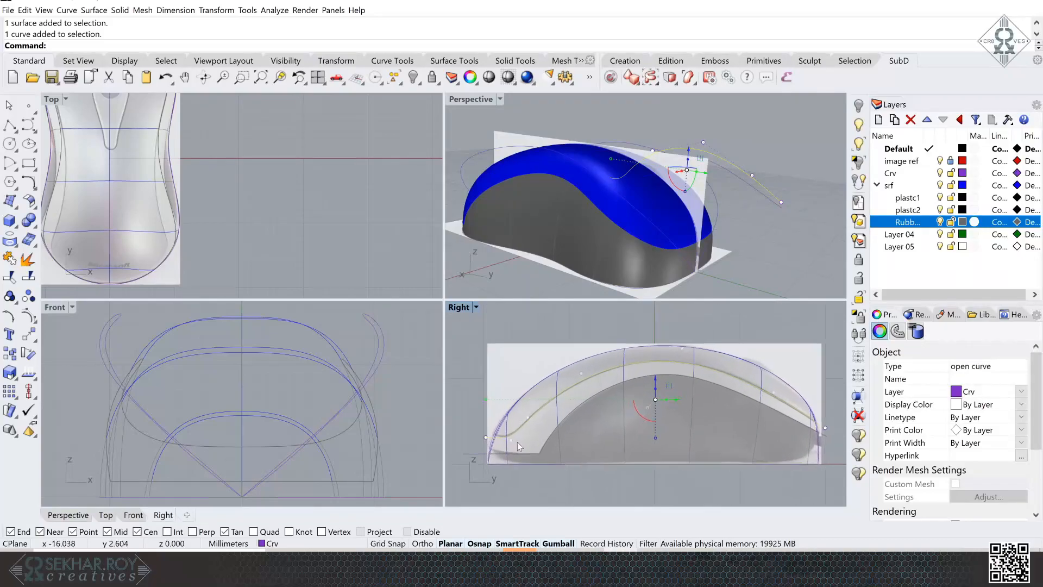
scroll(517, 441, up, 4)
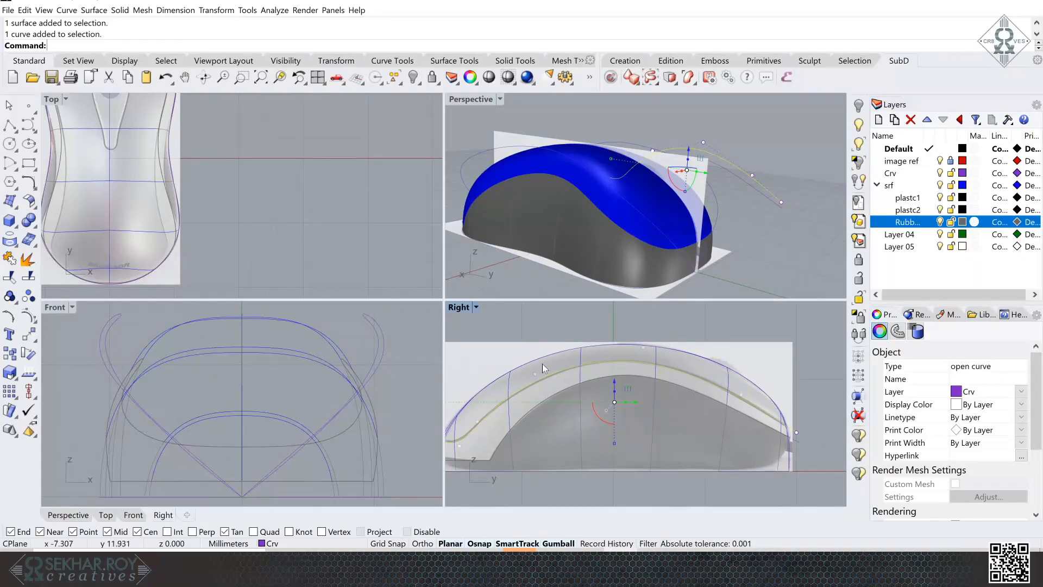
click(762, 222)
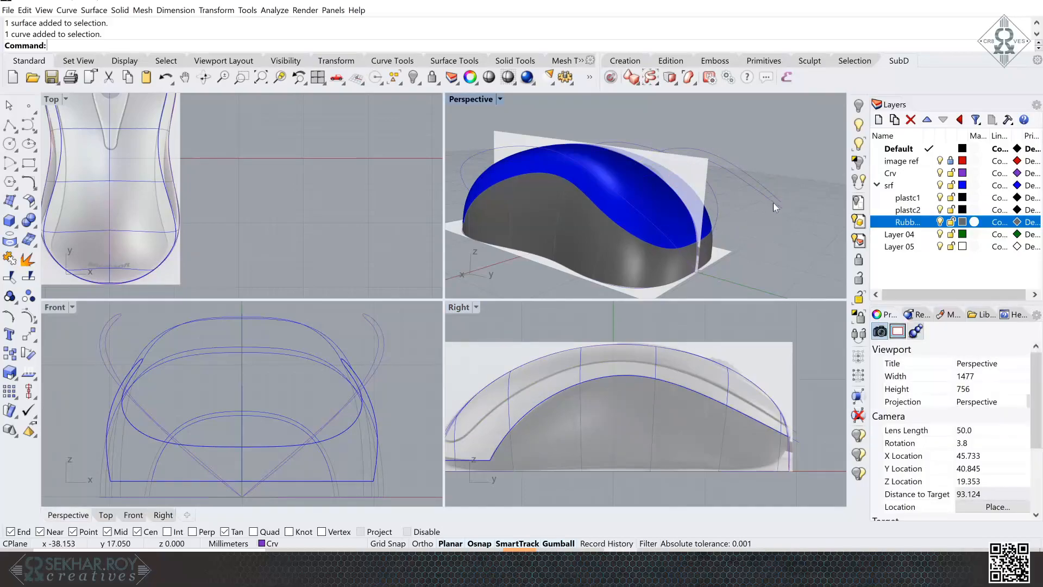
- Project the upper side profile curve onto the upper body surface from the Right view
click(66, 11)
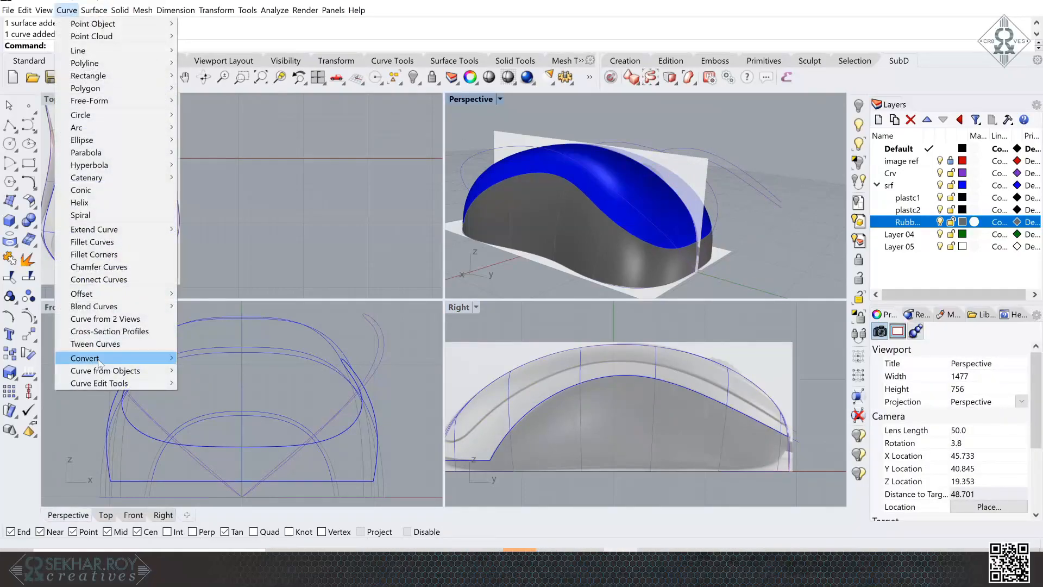
mouse_move(96, 373)
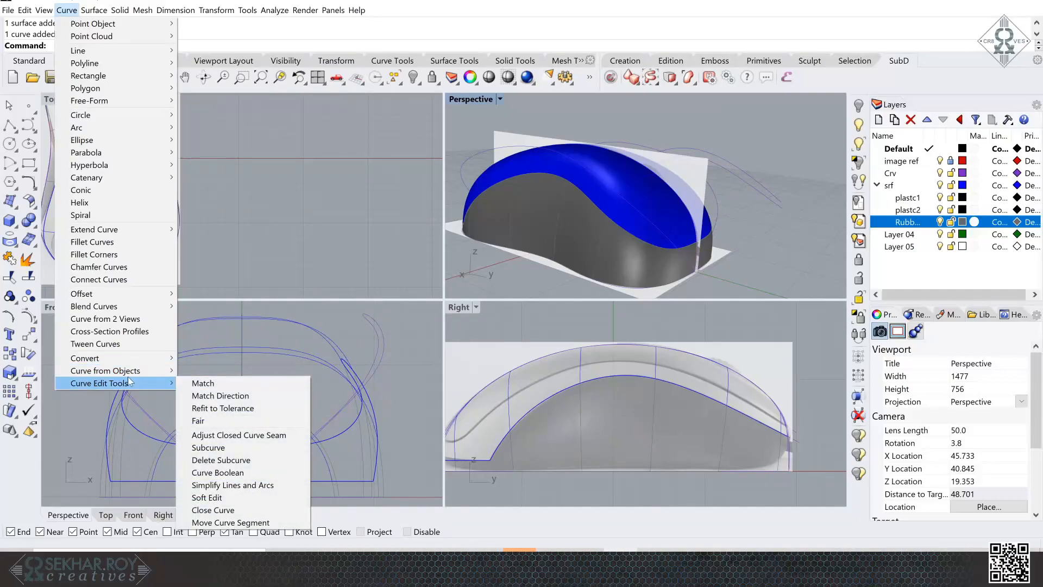
click(232, 110)
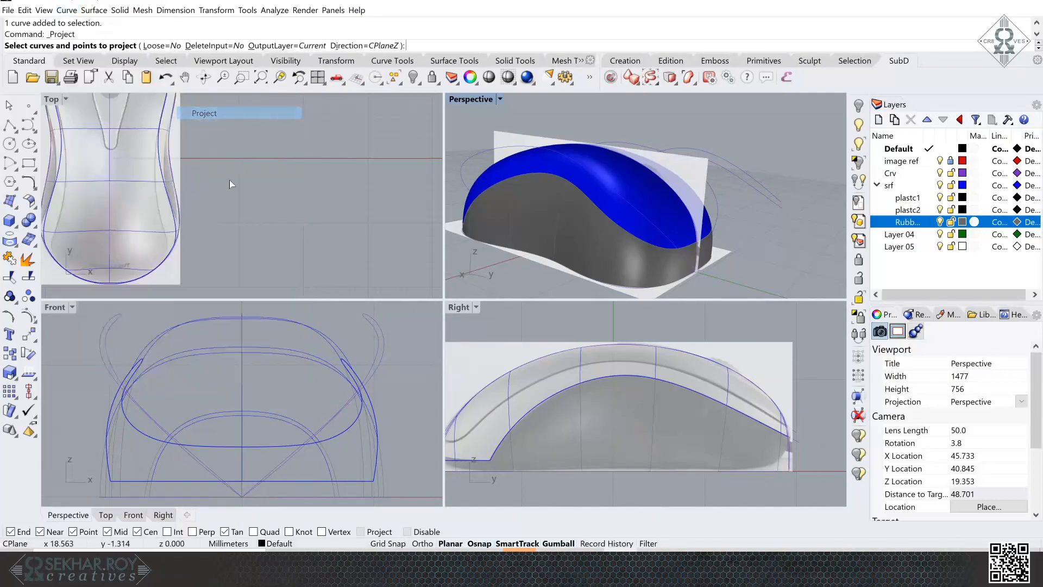
right_drag(594, 378, 648, 375)
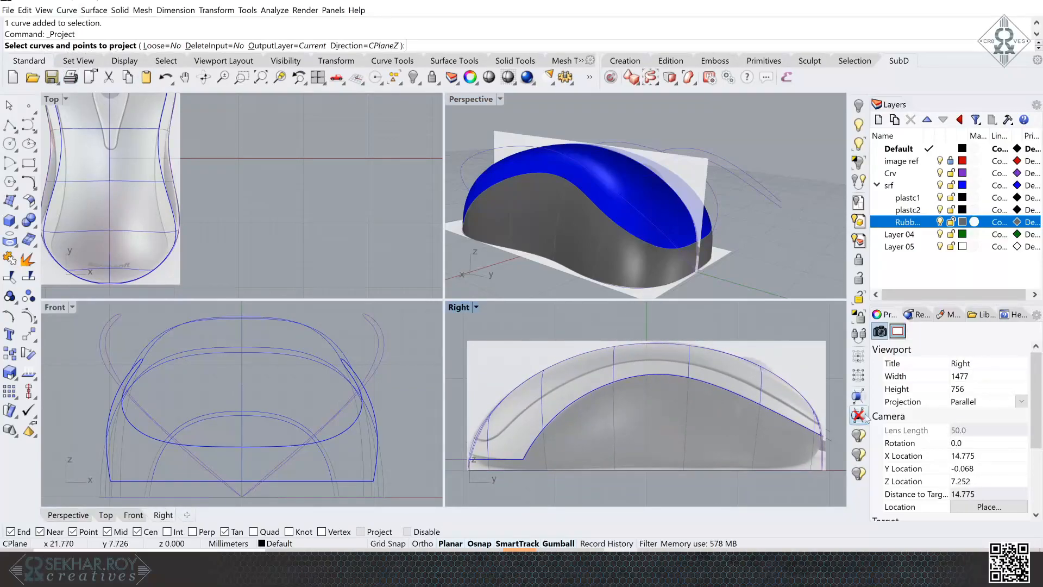
click(829, 435)
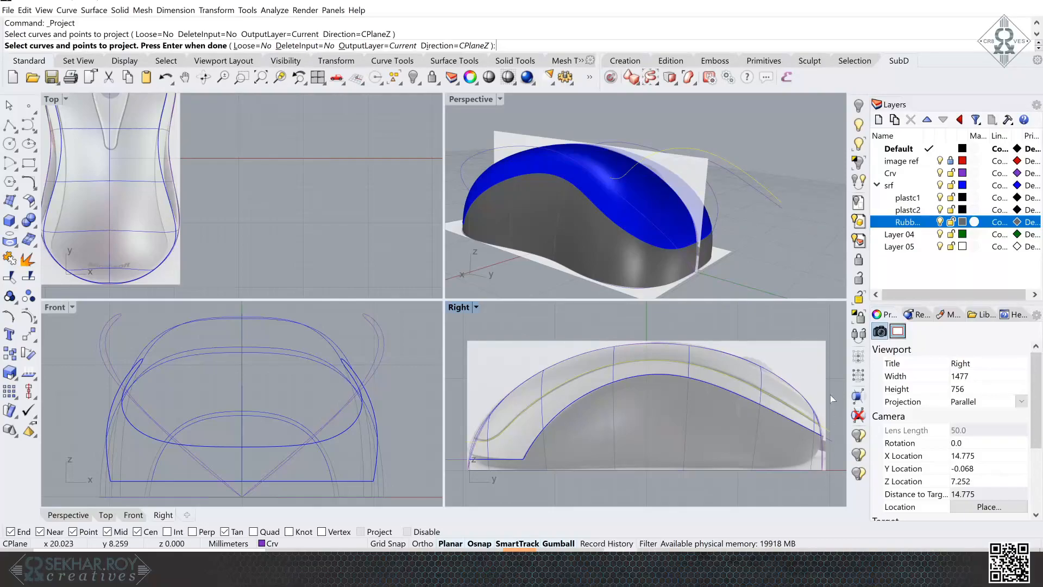
key(Return)
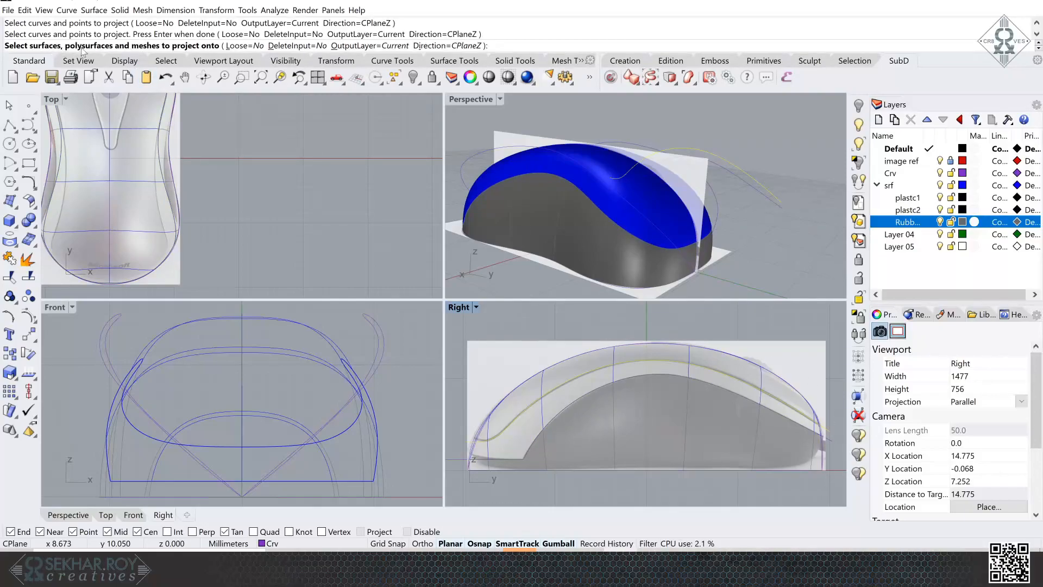
click(790, 389)
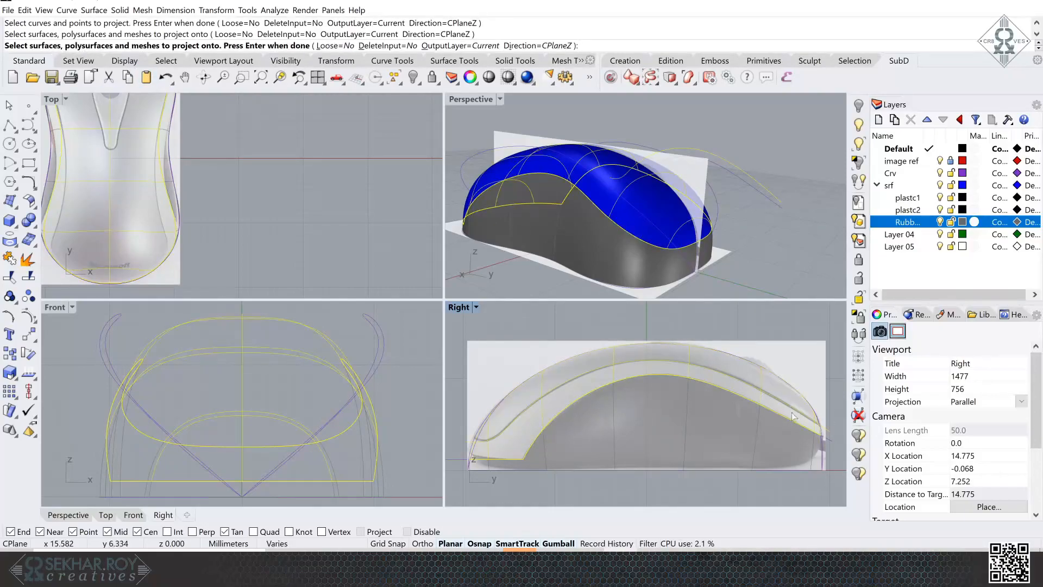
key(Return)
click(801, 241)
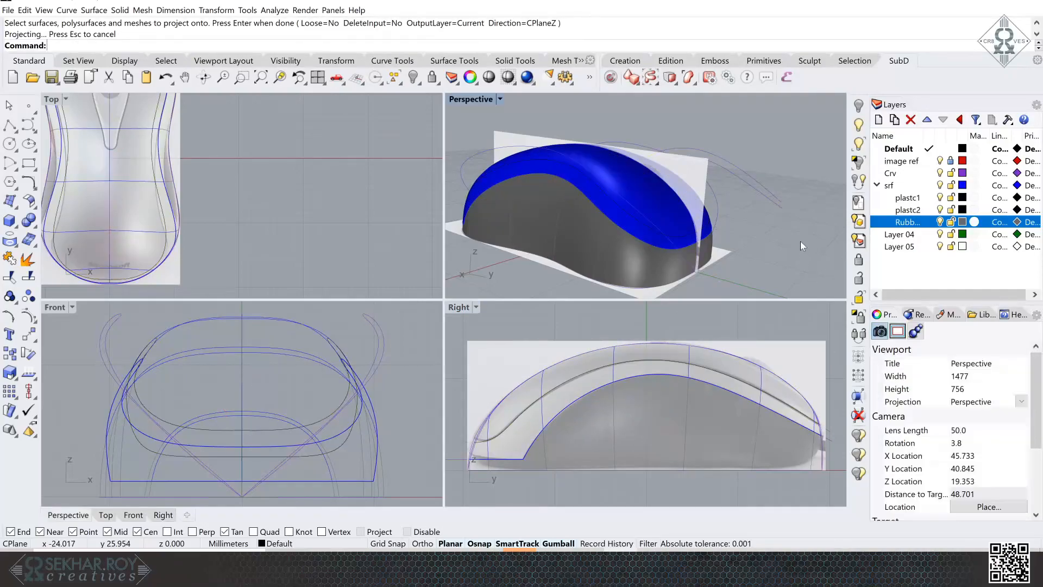
- Examine the projected curve around the upper body in Perspective and the front edge of the mouse in the Top view
scroll(800, 241, up, 3)
scroll(800, 241, up, 5)
right_drag(801, 241, 710, 239)
click(710, 237)
scroll(710, 237, down, 8)
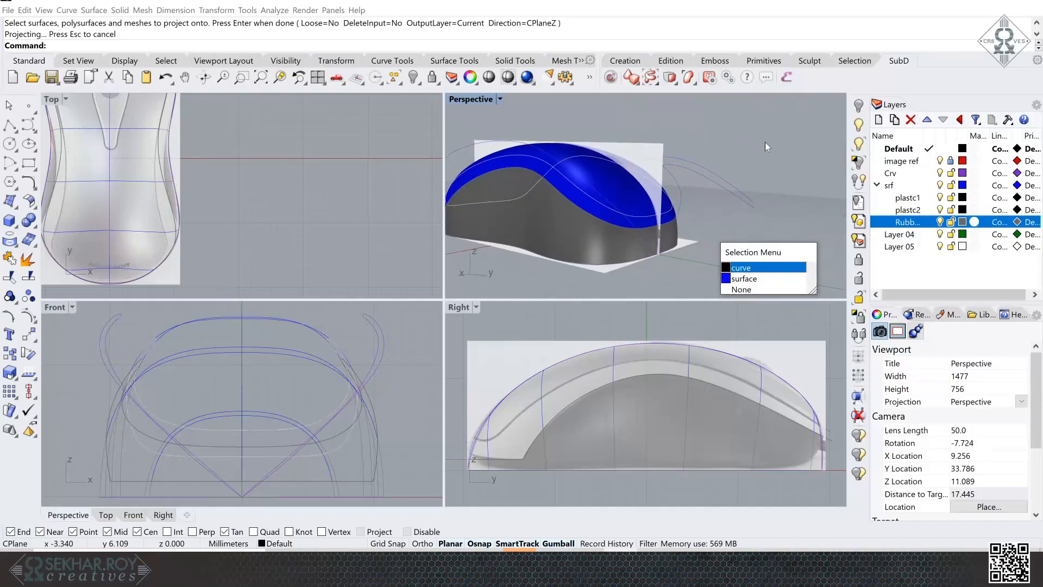
click(765, 142)
right_drag(766, 143, 766, 142)
scroll(765, 141, up, 8)
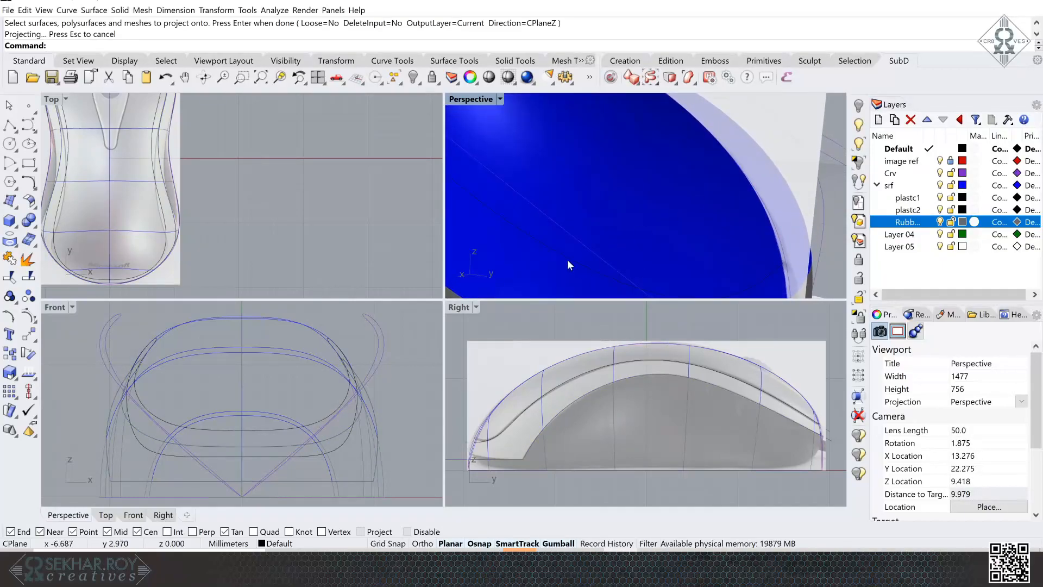
click(570, 261)
right_drag(694, 256, 554, 236)
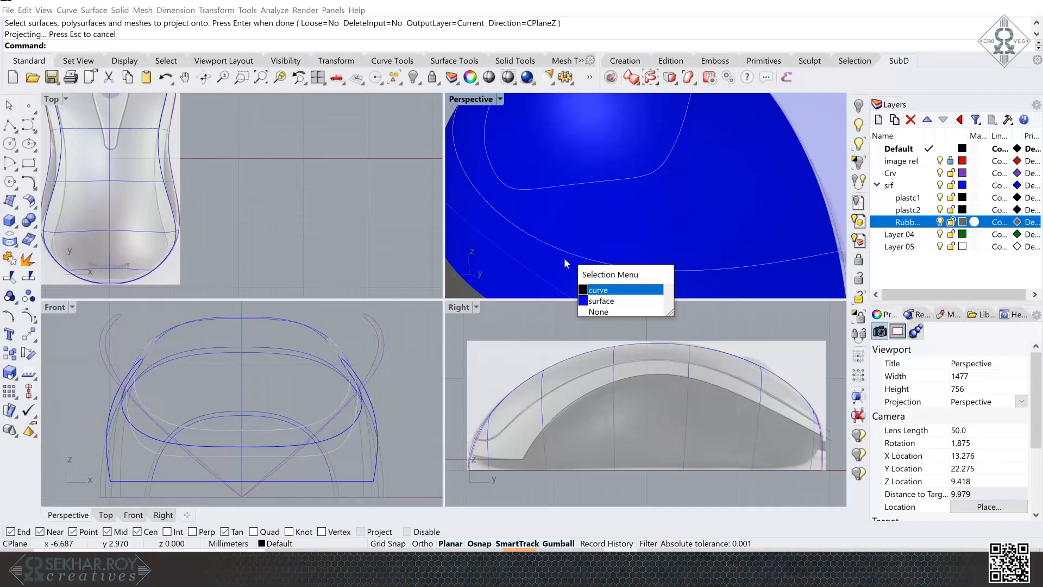
scroll(560, 243, down, 10)
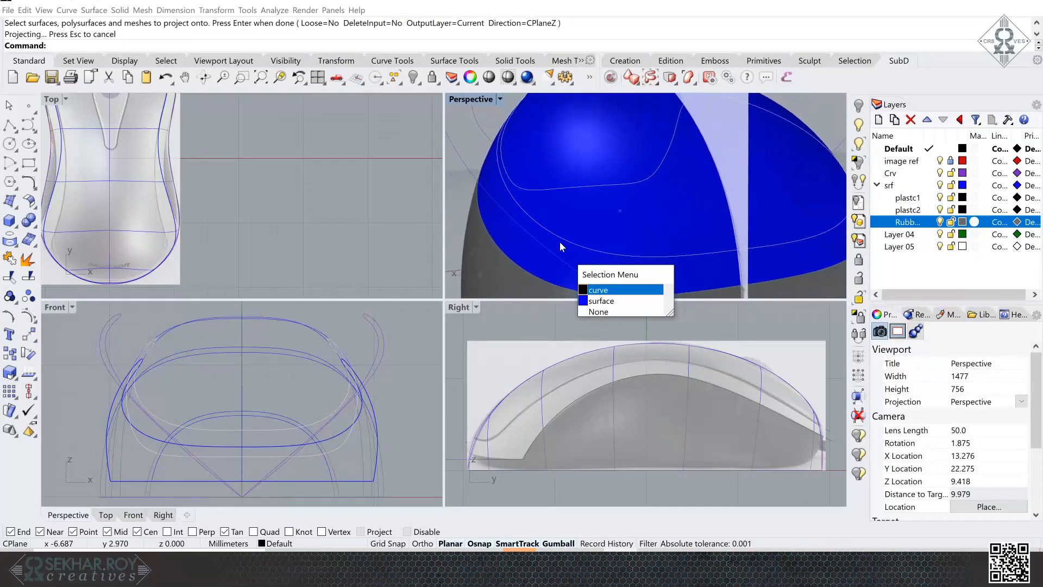
right_drag(624, 280, 674, 231)
scroll(308, 209, up, 6)
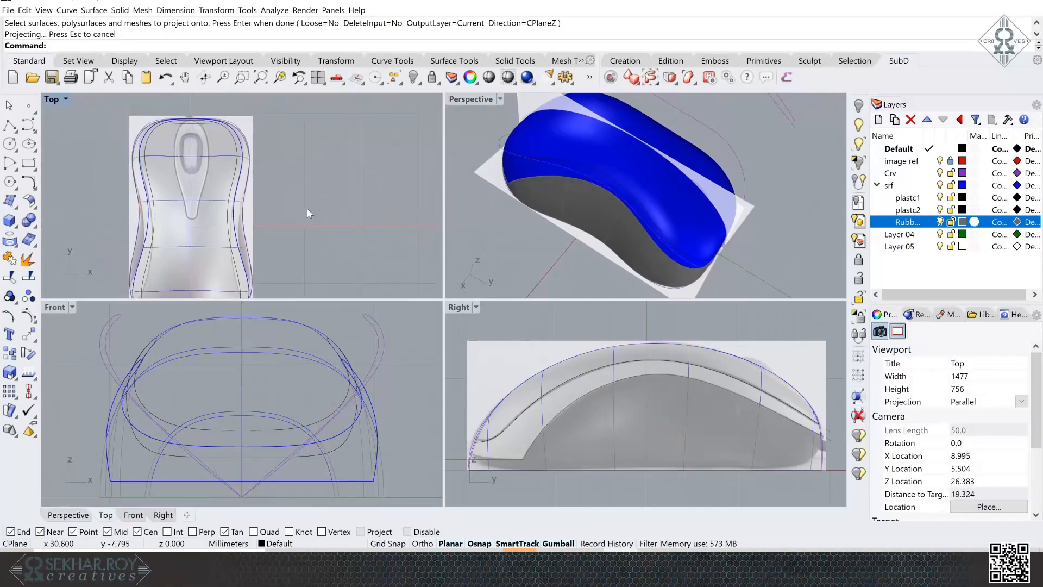
scroll(252, 135, up, 5)
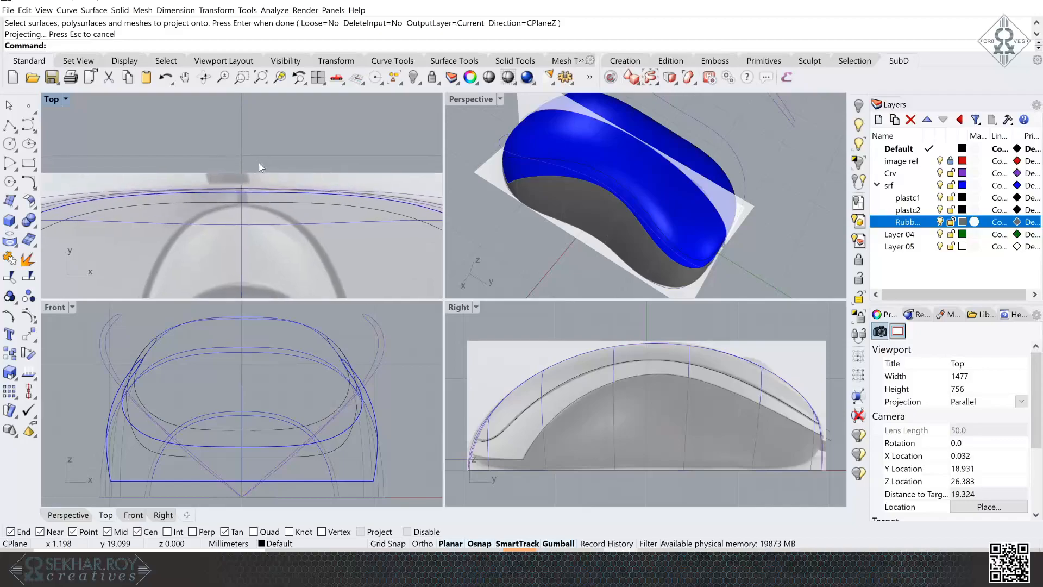
scroll(261, 220, down, 3)
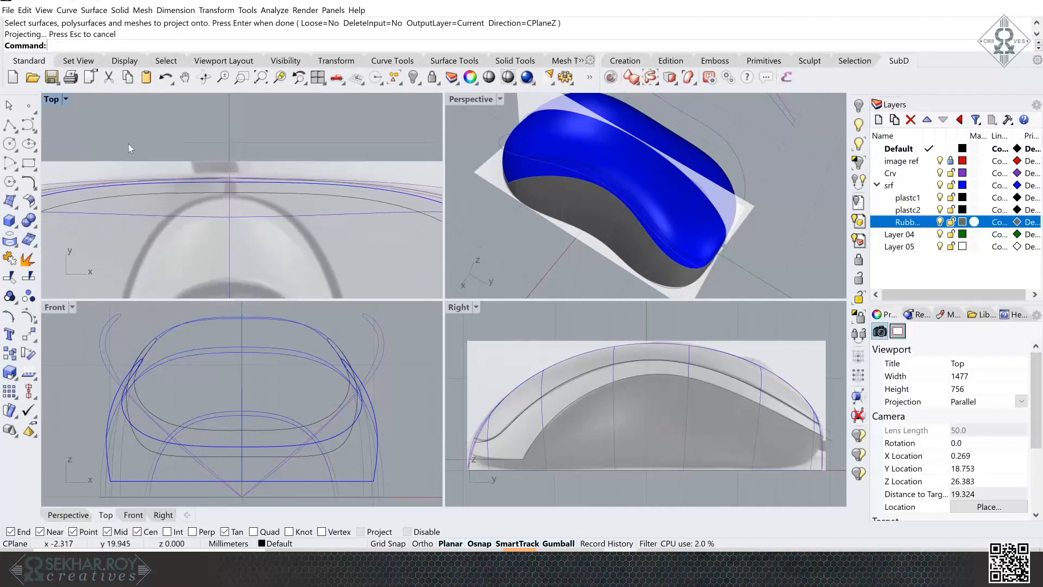
- Trace the left half of the teardrop-shaped scroll wheel panel with a degree 3 control point curve in the maximised Top view
double_click(51, 99)
scroll(301, 184, down, 4)
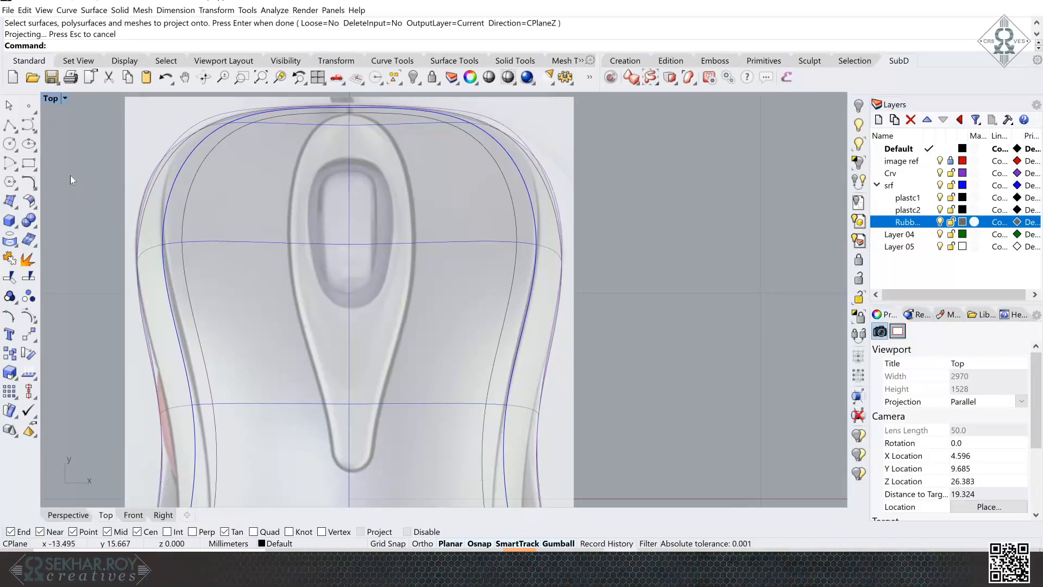
click(32, 133)
scroll(354, 133, up, 8)
click(330, 140)
click(274, 142)
click(231, 188)
right_drag(170, 312, 186, 198)
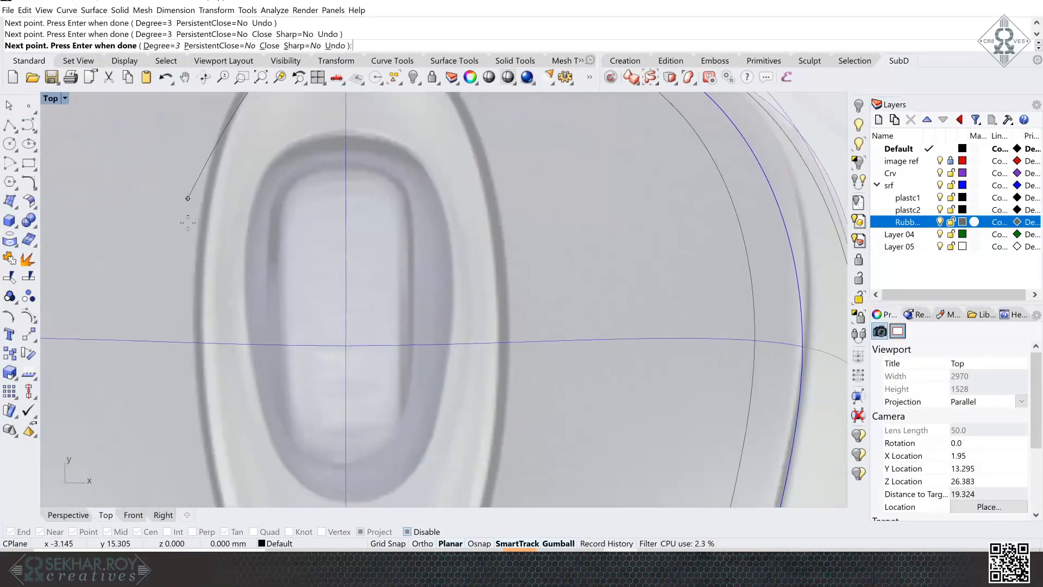
right_drag(261, 435, 228, 179)
alt+click(253, 264)
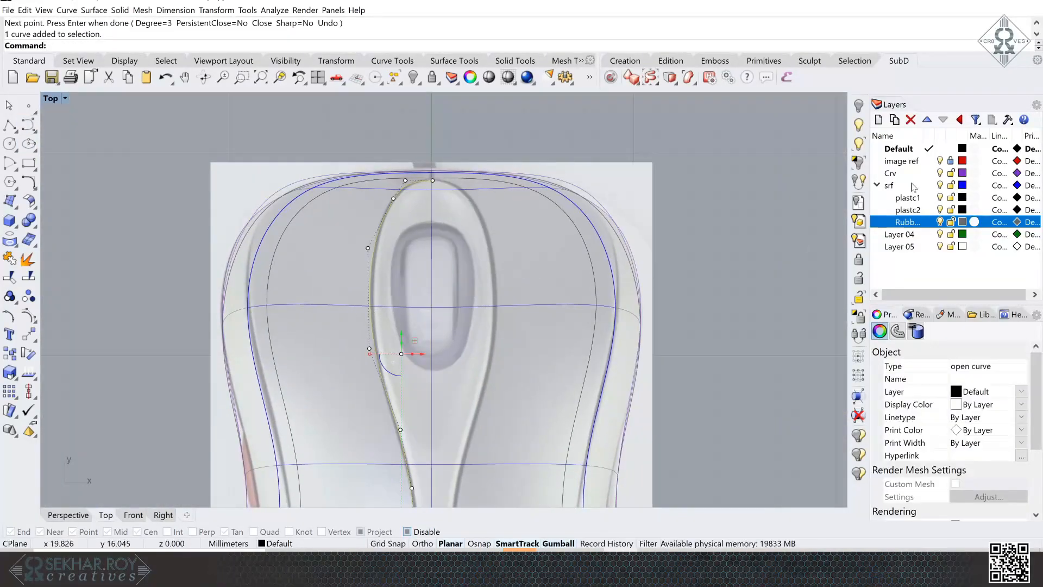
- Lock the Crv and srf layers so that only the newly drawn curves remain selectable
click(951, 173)
drag(605, 133, 533, 228)
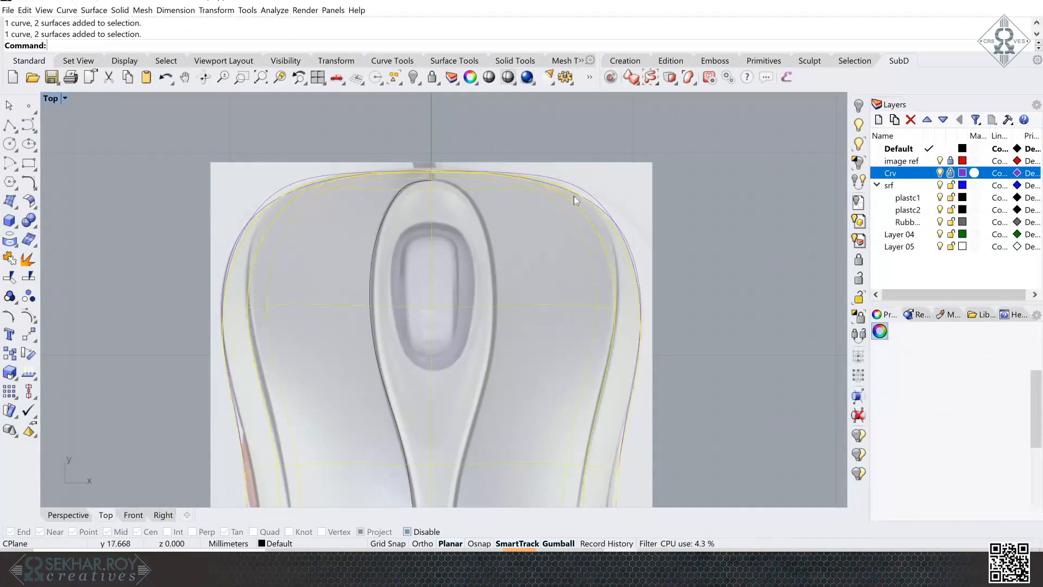
click(951, 186)
drag(638, 161, 589, 214)
- Adjust the upper control points of the half panel curve to follow the panel outline in the reference image
scroll(380, 163, up, 6)
click(485, 230)
key(F10)
click(410, 281)
drag(426, 267, 418, 263)
scroll(419, 266, down, 5)
click(368, 247)
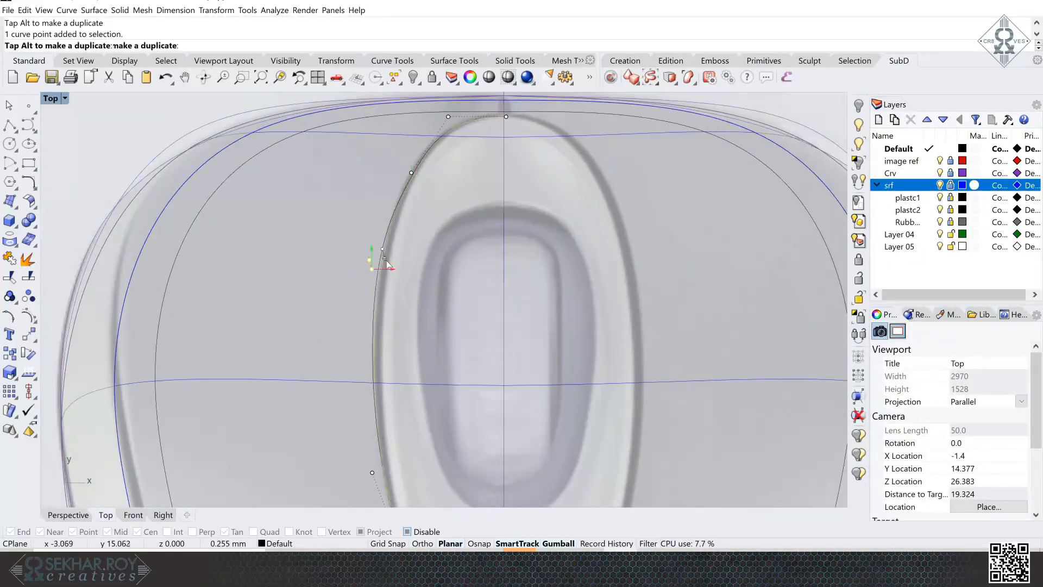
- Adjust the lower control points of the half panel curve to fit the narrow tail of the panel
right_drag(413, 435, 381, 136)
click(421, 336)
right_drag(429, 380, 404, 190)
scroll(442, 250, up, 5)
drag(473, 389, 381, 432)
drag(421, 391, 421, 398)
scroll(435, 380, down, 5)
- Trace the left half of the oval scroll wheel opening with a control point curve inside the panel outline
right_drag(516, 135, 598, 364)
click(396, 296)
scroll(428, 265, down, 4)
right_drag(428, 266, 380, 147)
click(28, 126)
click(442, 160)
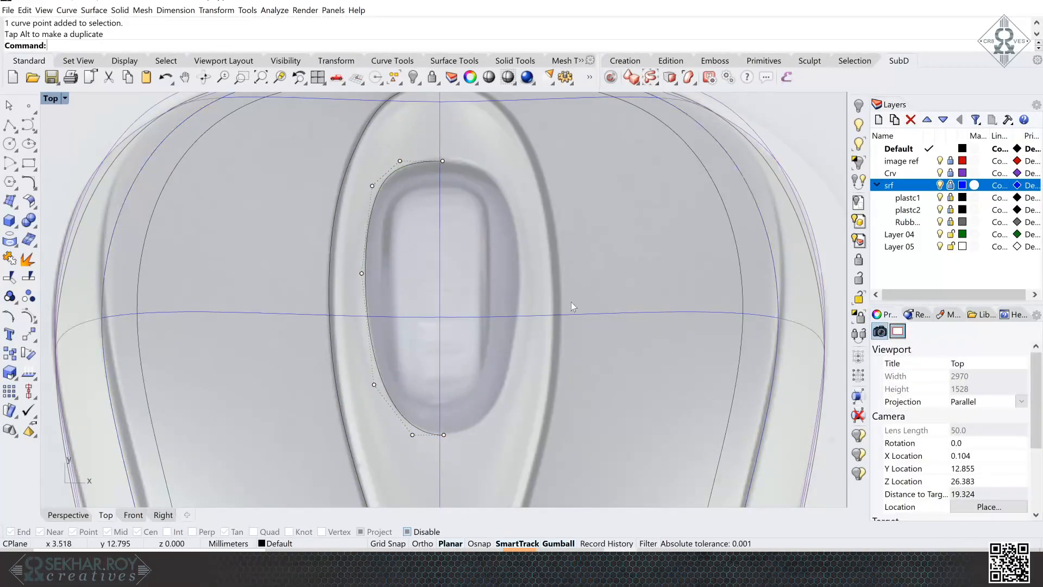
- Mirror the panel and wheel opening half curves across the vertical centreline, starting the mirror plane at 0
right_drag(572, 302, 610, 321)
scroll(571, 302, up, 2)
click(383, 191)
text(mi)
key(Return)
text(0)
key(Return)
shift+click(504, 224)
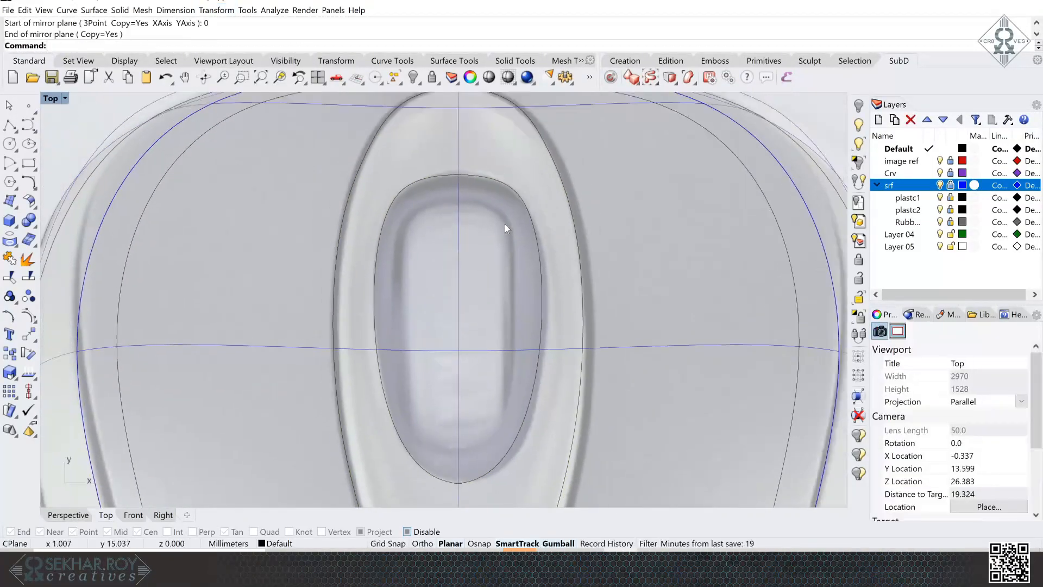
- Match the two panel curve halves at their lower ends with Tangency continuity, Average curves on and Position preserved at the other end
scroll(443, 217, up, 8)
click(67, 11)
click(202, 382)
click(453, 300)
click(522, 301)
click(836, 190)
click(821, 319)
click(825, 373)
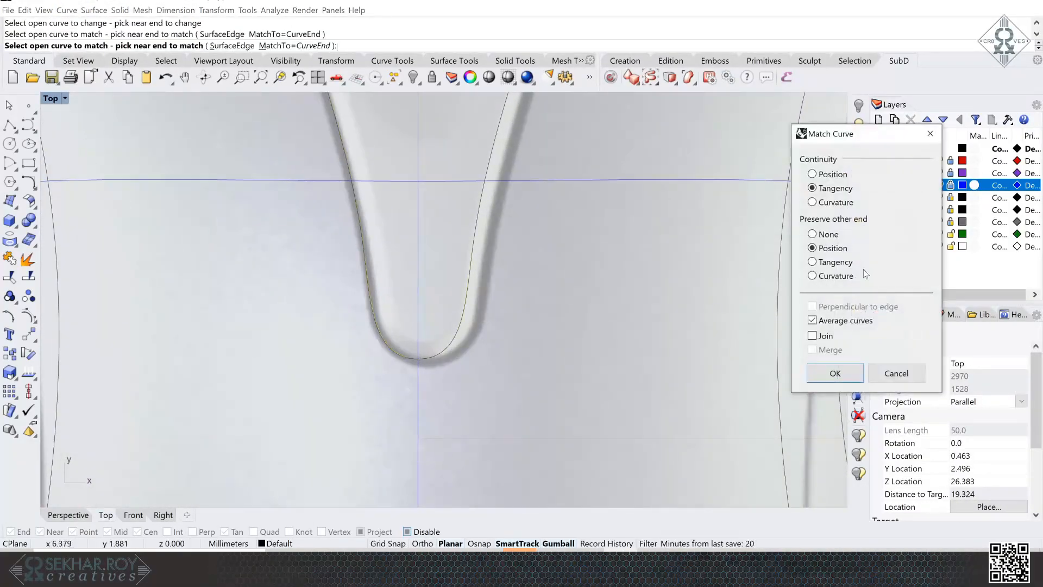
click(826, 370)
- Match the two panel curve halves at their upper ends near the front of the mouse
scroll(532, 340, down, 4)
scroll(461, 376, up, 4)
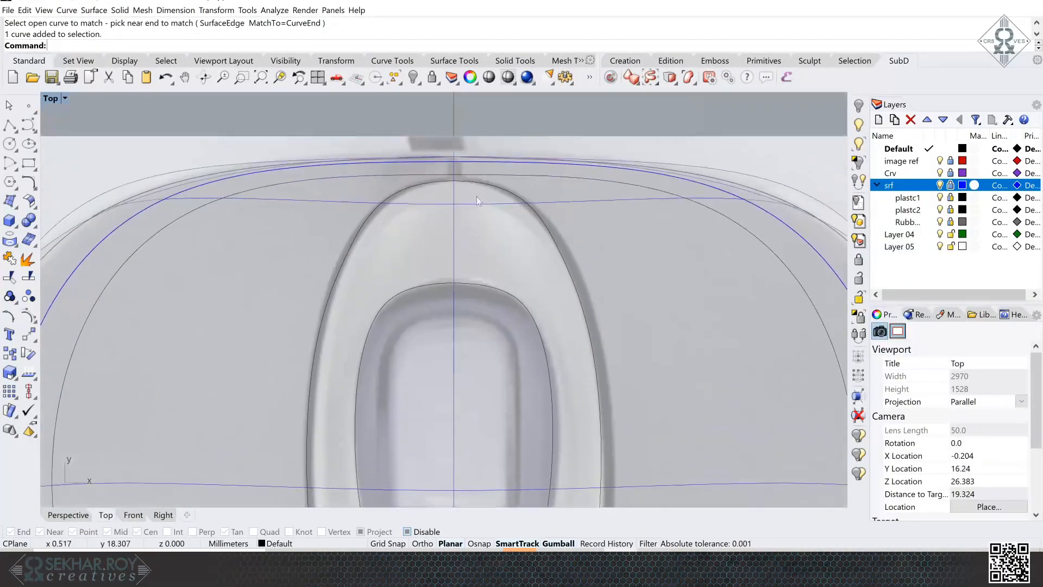
scroll(565, 206, down, 2)
click(426, 214)
click(465, 216)
click(832, 371)
- Delete the mirrored right half of the scroll wheel opening curve
scroll(418, 217, up, 6)
click(341, 270)
drag(296, 217, 389, 315)
scroll(420, 321, down, 5)
scroll(423, 325, down, 2)
key(Delete)
- Mirror the remaining left half of the wheel opening curve across the vertical centreline, starting from 0
click(393, 185)
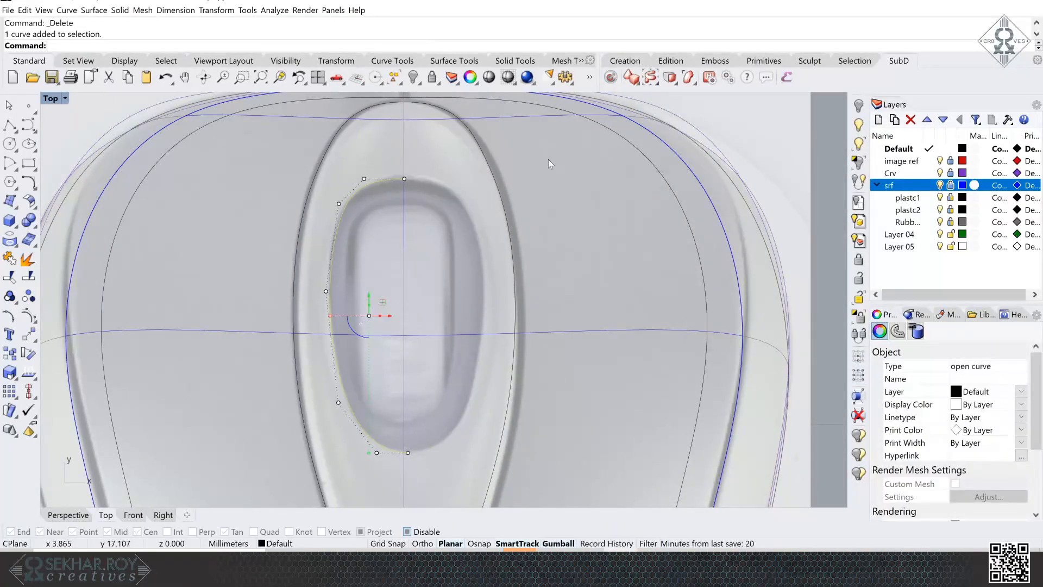
click(217, 11)
click(226, 99)
text(0)
key(Return)
click(429, 256)
- Match the wheel opening curve halves at both ends with Tangency continuity, Average curves on and Position preserved
right_click(465, 27)
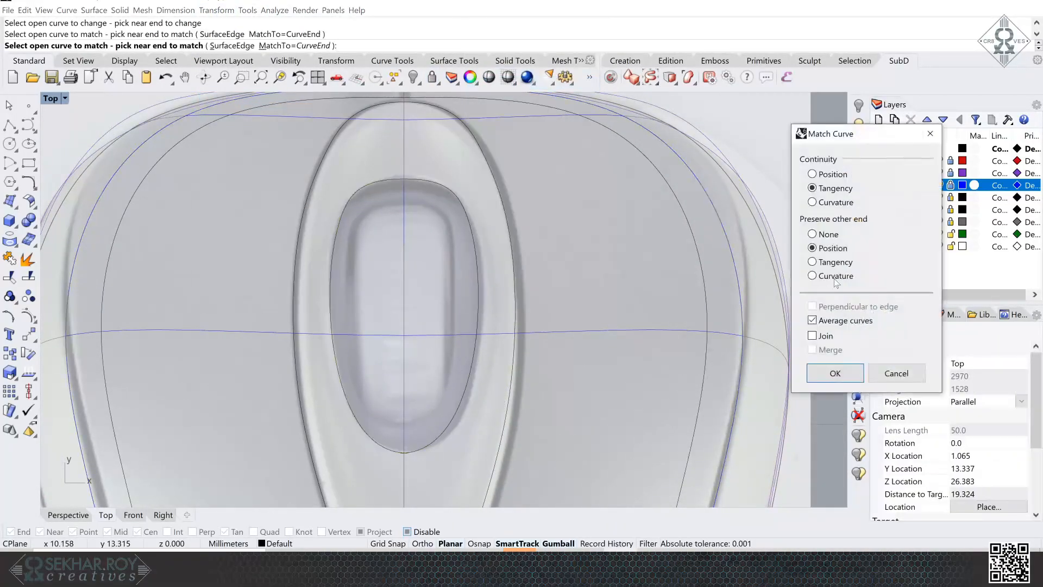
click(835, 373)
click(425, 450)
right_click(396, 467)
click(385, 448)
click(421, 450)
click(834, 373)
- Raise the closed wheel panel and wheel opening curves vertically above the mouse body
scroll(416, 275, down, 10)
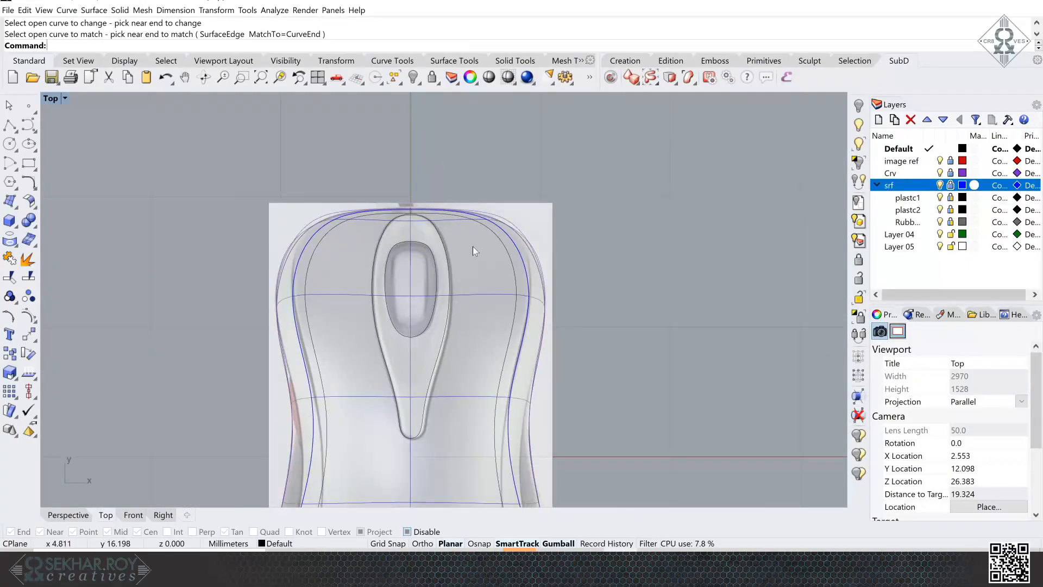
drag(473, 247, 428, 267)
scroll(511, 248, down, 4)
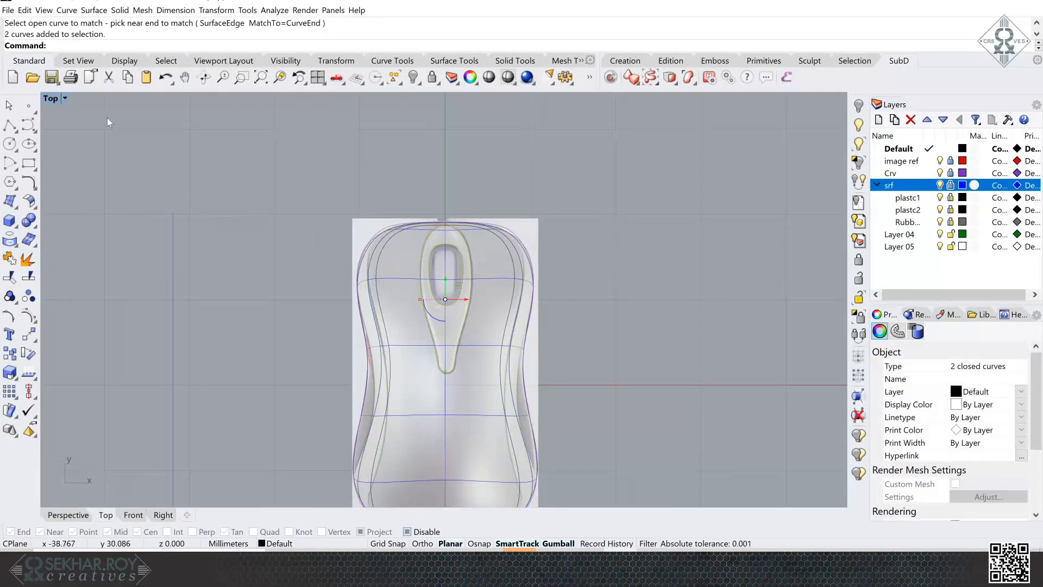
double_click(58, 100)
right_drag(714, 288, 712, 278)
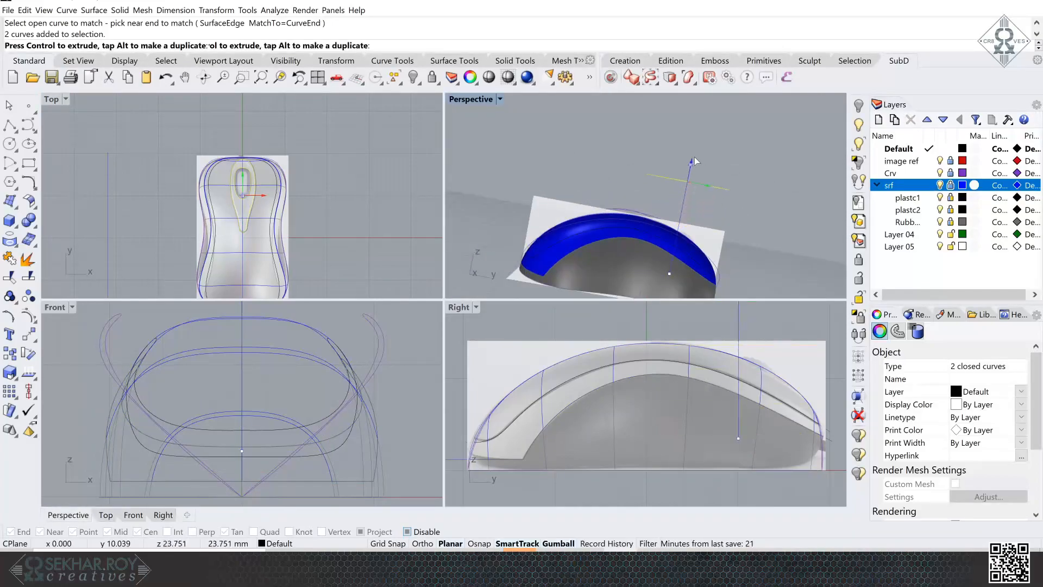
drag(694, 160, 697, 148)
click(759, 196)
- Rename Layer 04 as Projection crvs and move the panel, wheel opening and side profile curves onto it
right_drag(760, 198, 759, 197)
click(627, 172)
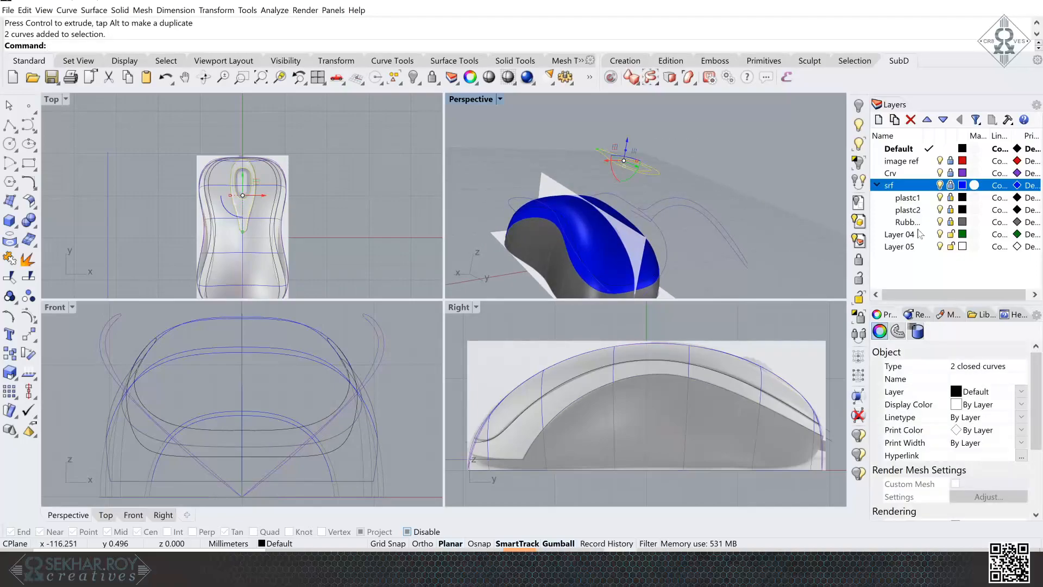
double_click(913, 236)
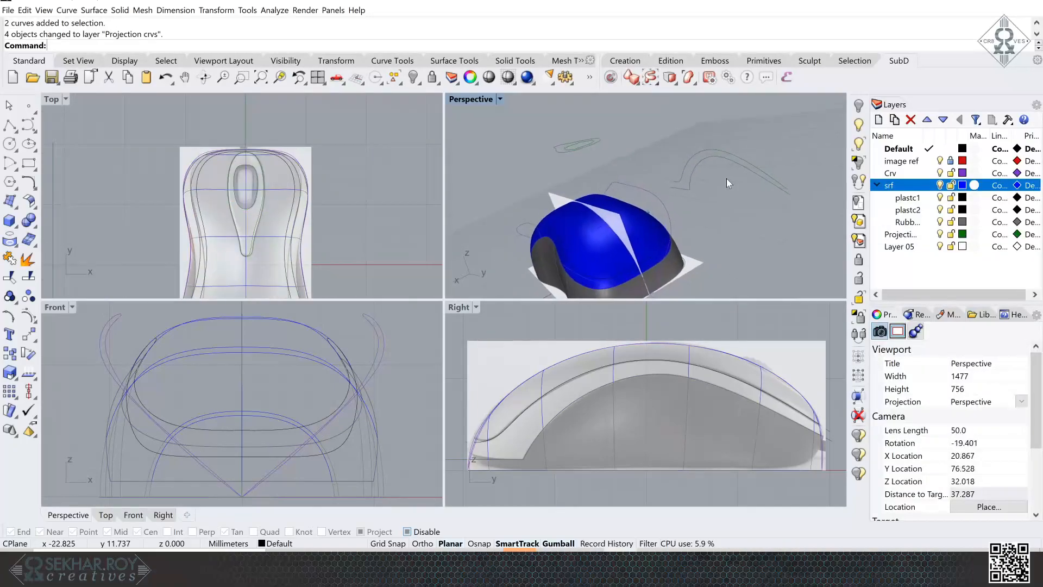
- Project the wheel panel and wheel opening curves onto the blue upper shell along the construction plane's Z direction
right_drag(726, 178, 641, 113)
drag(641, 113, 602, 138)
right_drag(589, 151, 589, 151)
right_click(223, 37)
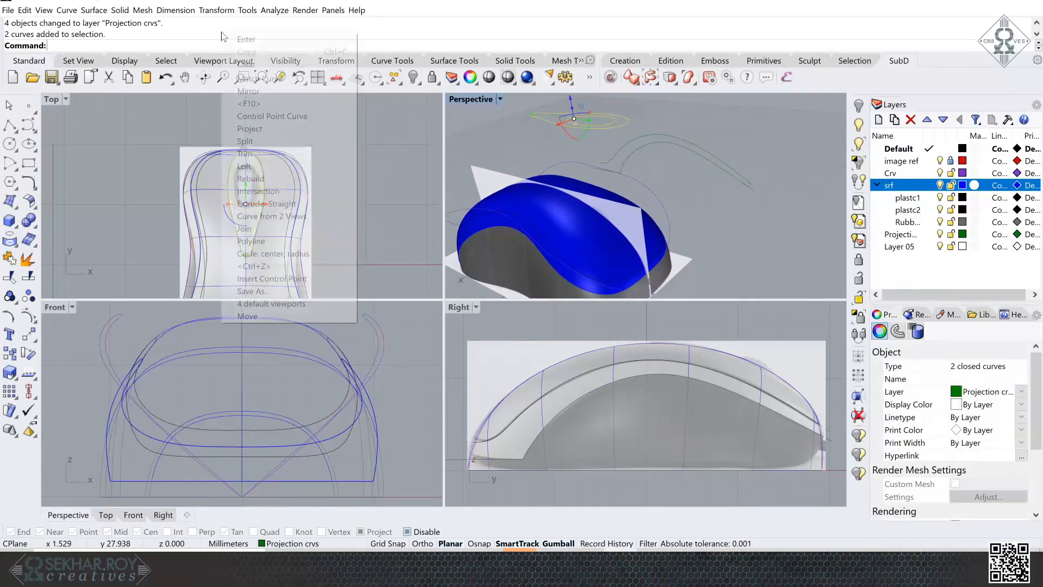
click(262, 128)
right_drag(557, 245, 572, 208)
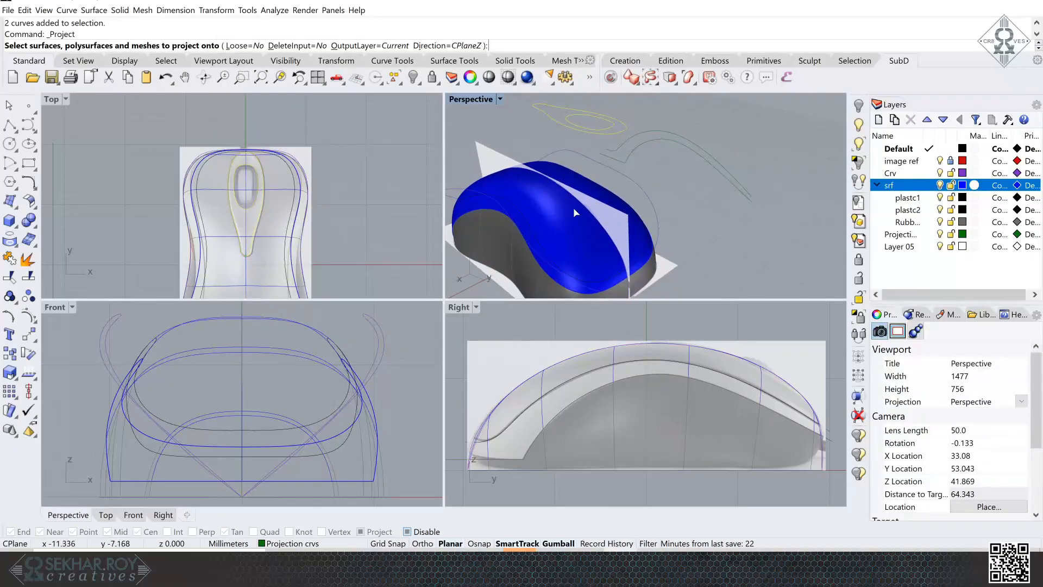
right_drag(379, 219, 361, 204)
right_drag(515, 209, 549, 220)
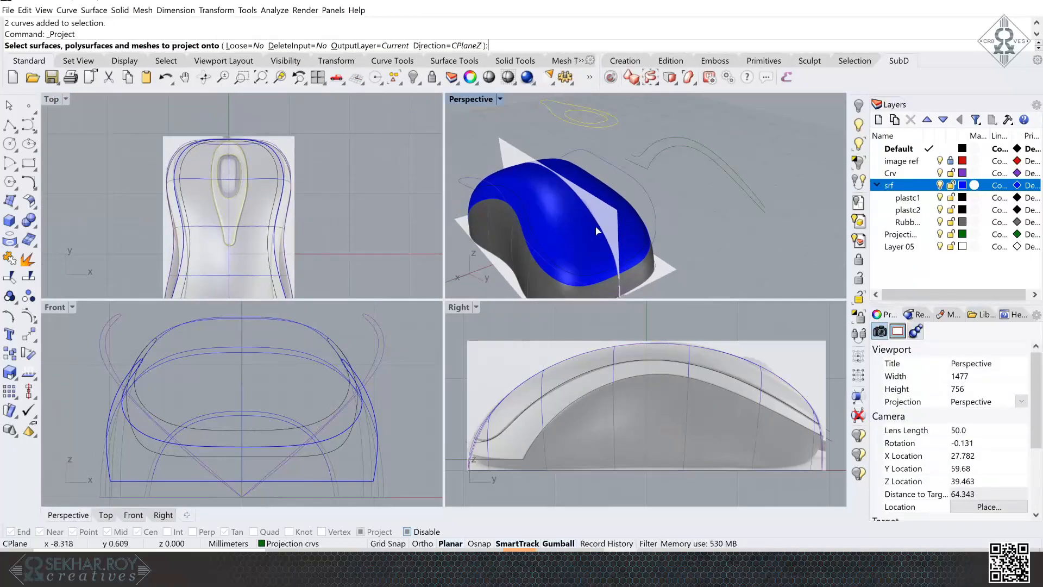
click(576, 228)
right_click(727, 220)
click(759, 250)
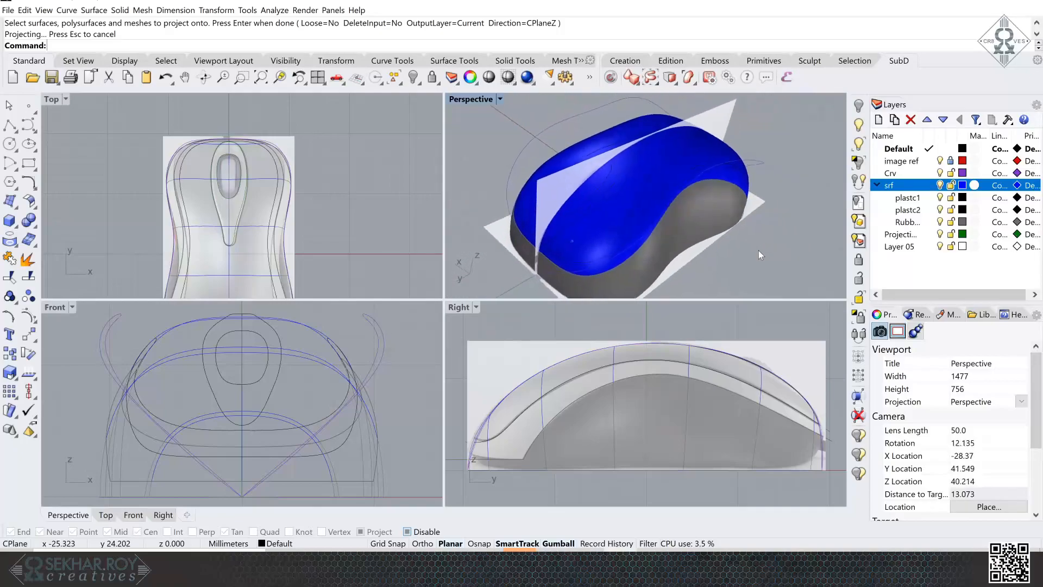
- Hide the image ref and Crv layers, and check the curves lying on the upper shell
click(940, 161)
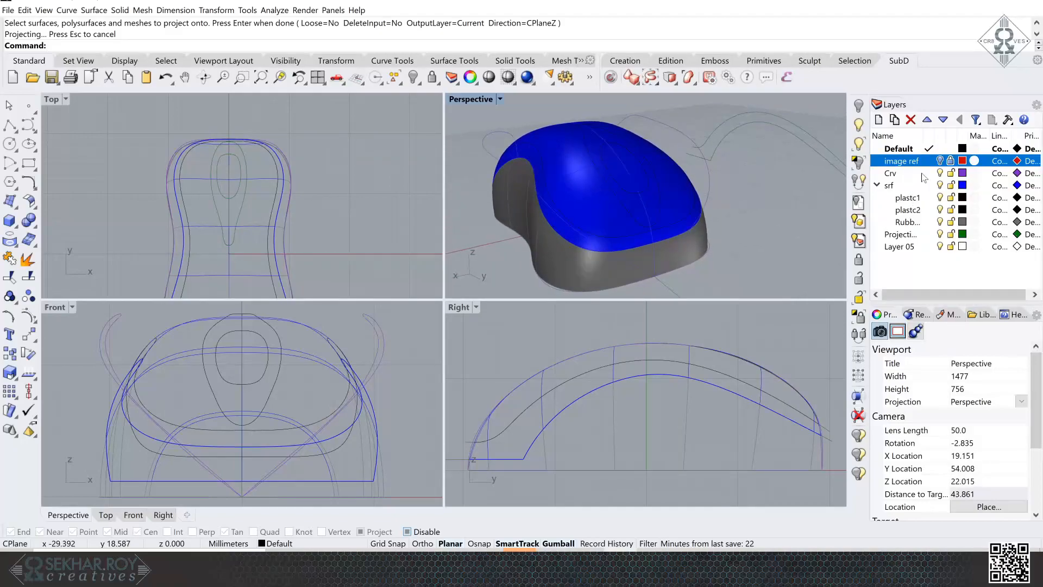
click(940, 174)
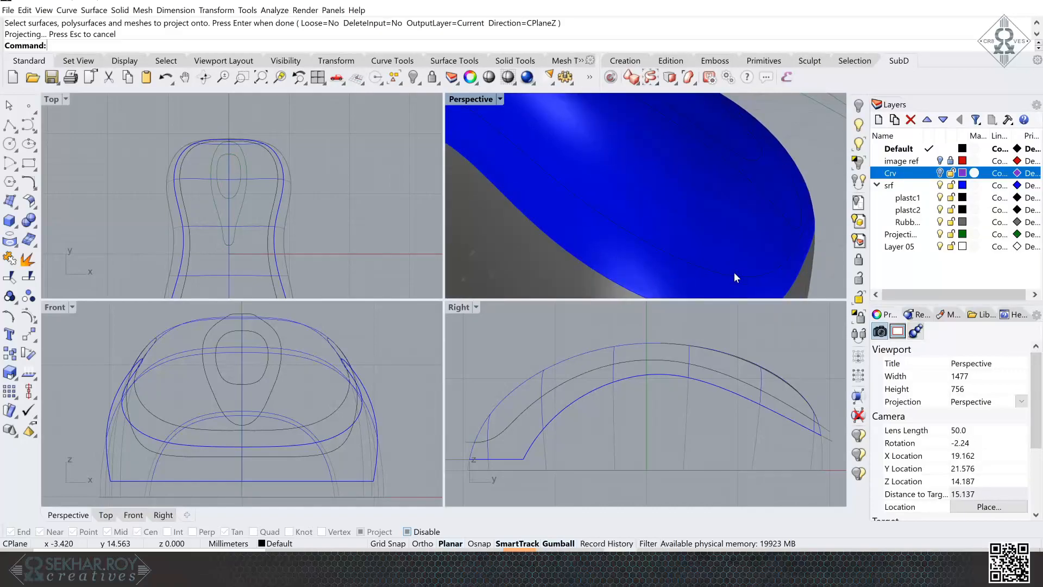
click(778, 209)
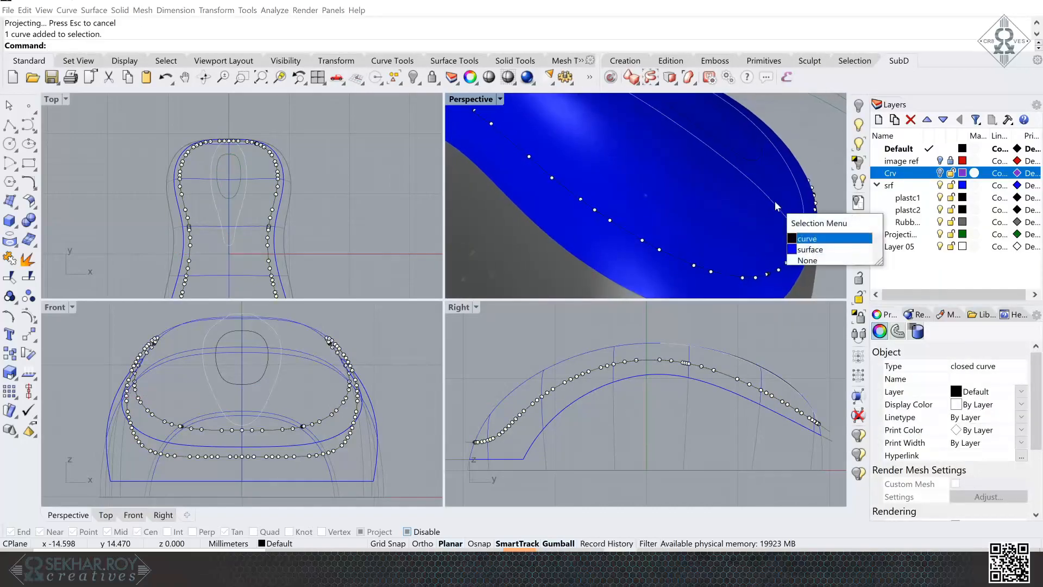
click(774, 164)
click(769, 167)
right_drag(769, 166, 432, 187)
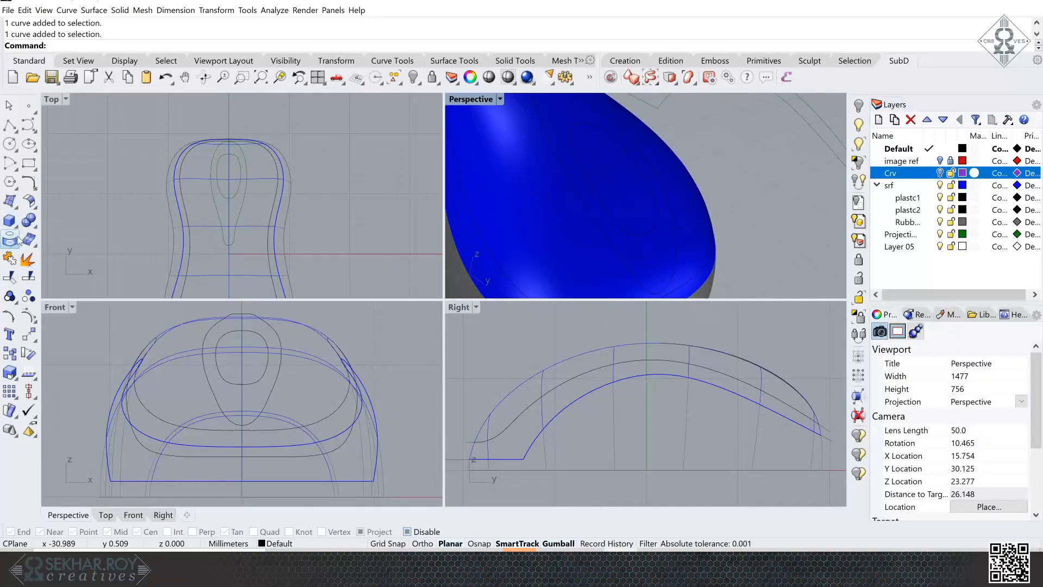
- Split the blue upper shell with the projected wheel opening curve and delete the piece inside the opening
click(612, 174)
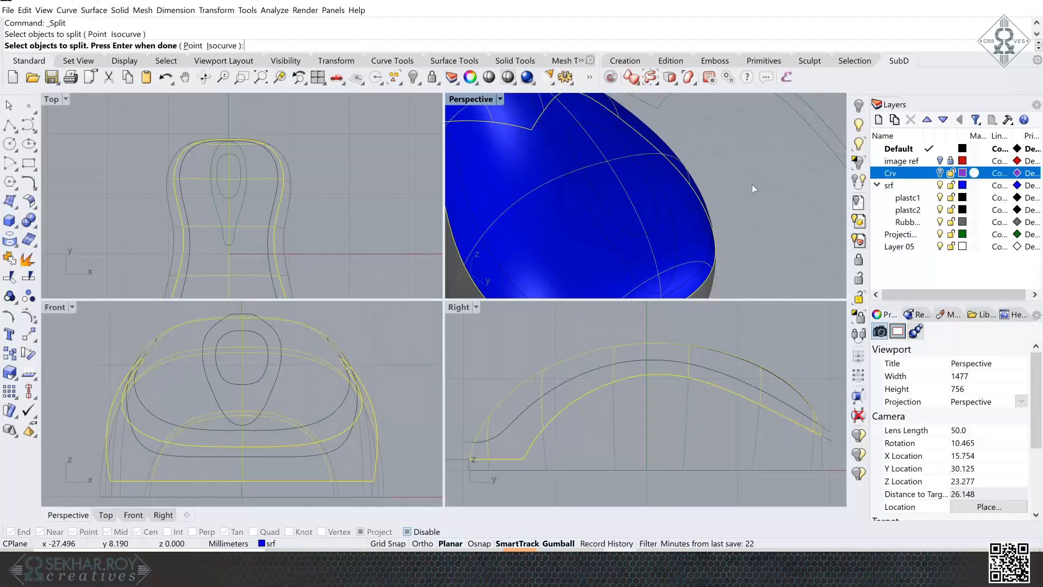
click(647, 187)
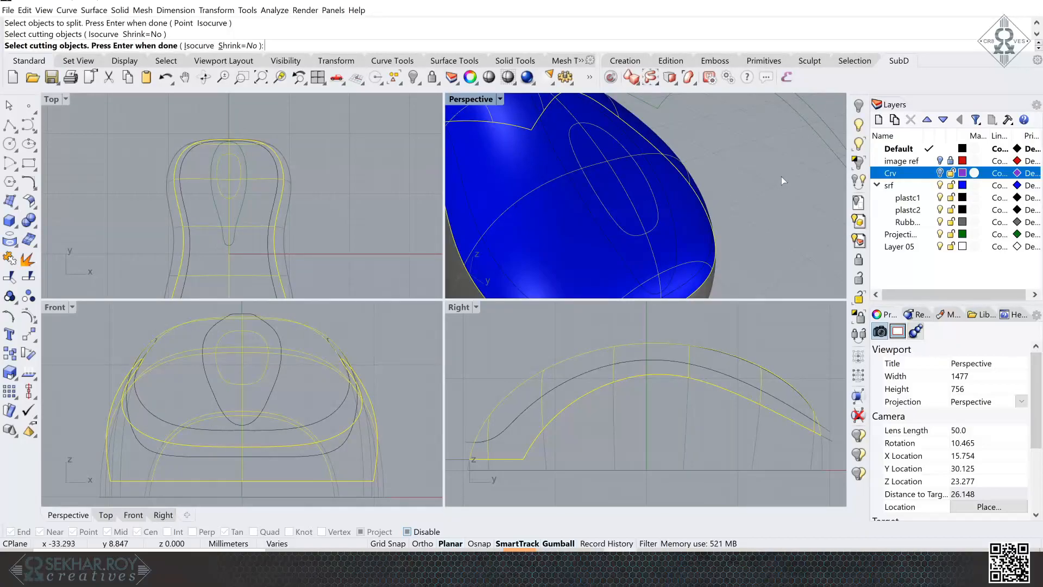
key(Return)
click(644, 204)
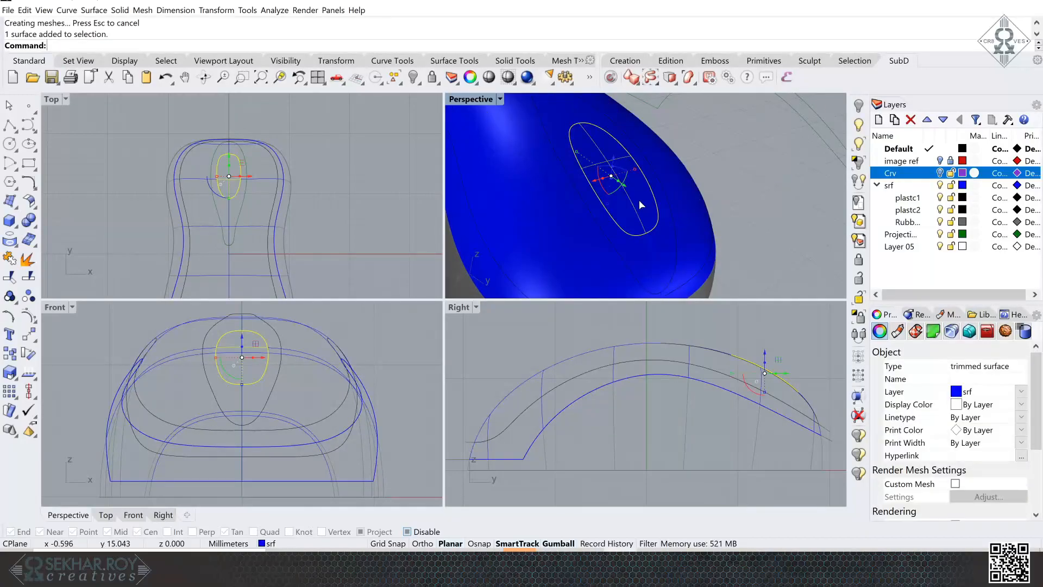
key(Delete)
- Create pipes of 0.05 radius along the projected wheel panel outline and the closed curve running around the upper shell
right_drag(763, 164, 630, 167)
click(630, 167)
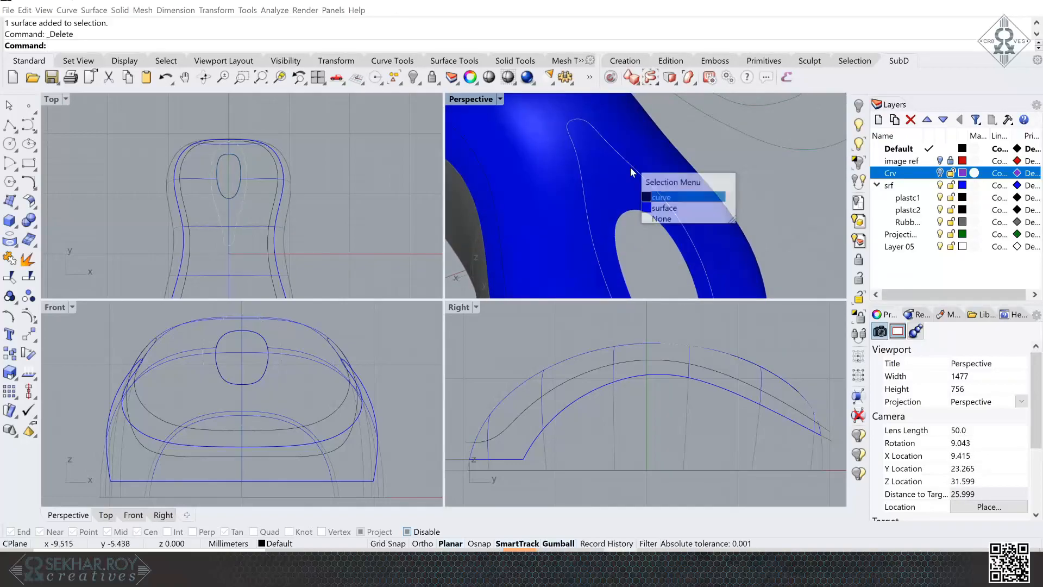
click(664, 198)
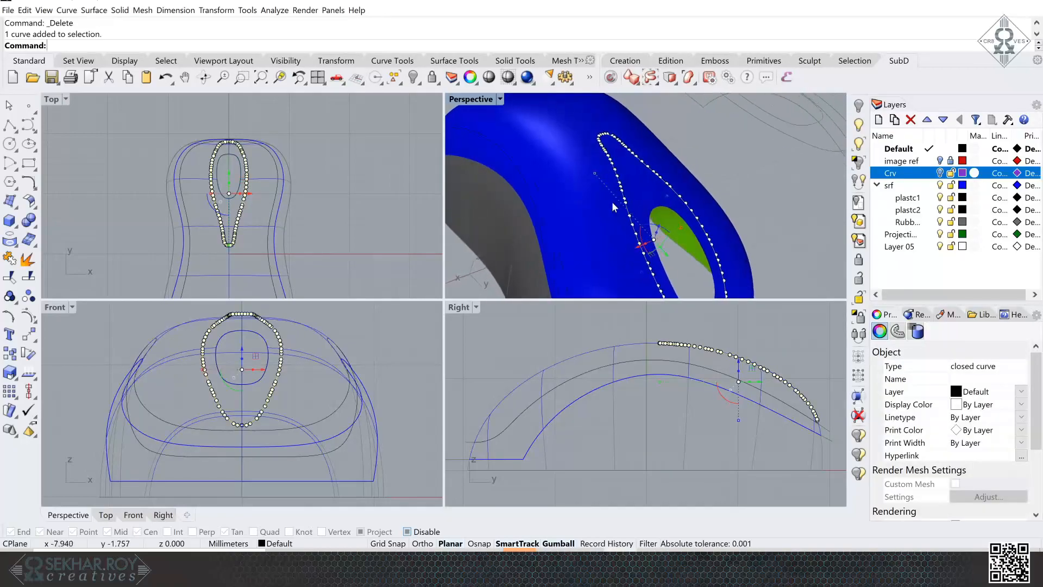
shift+click(566, 203)
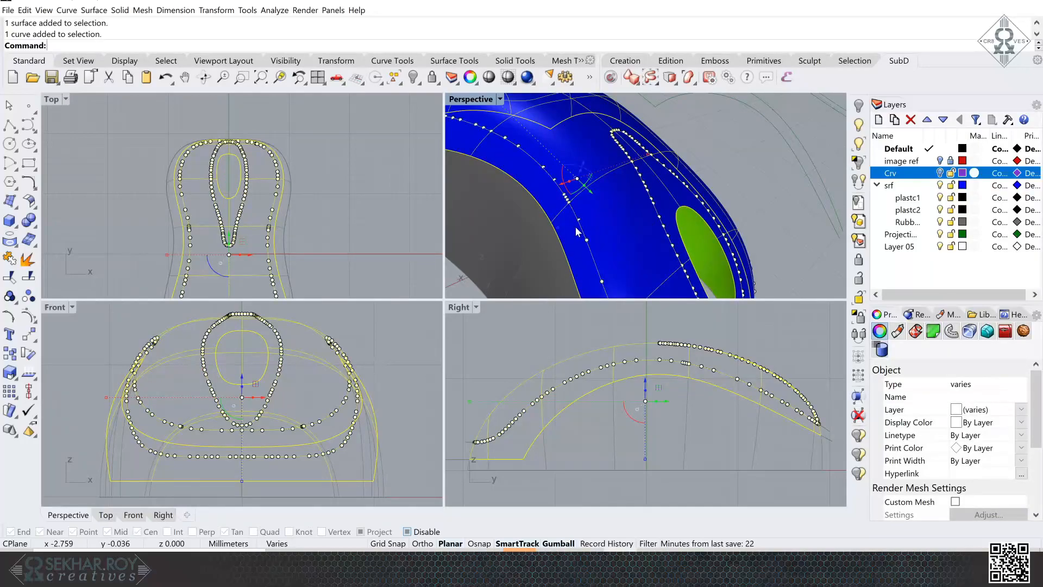
ctrl+click(575, 227)
scroll(752, 185, down, 2)
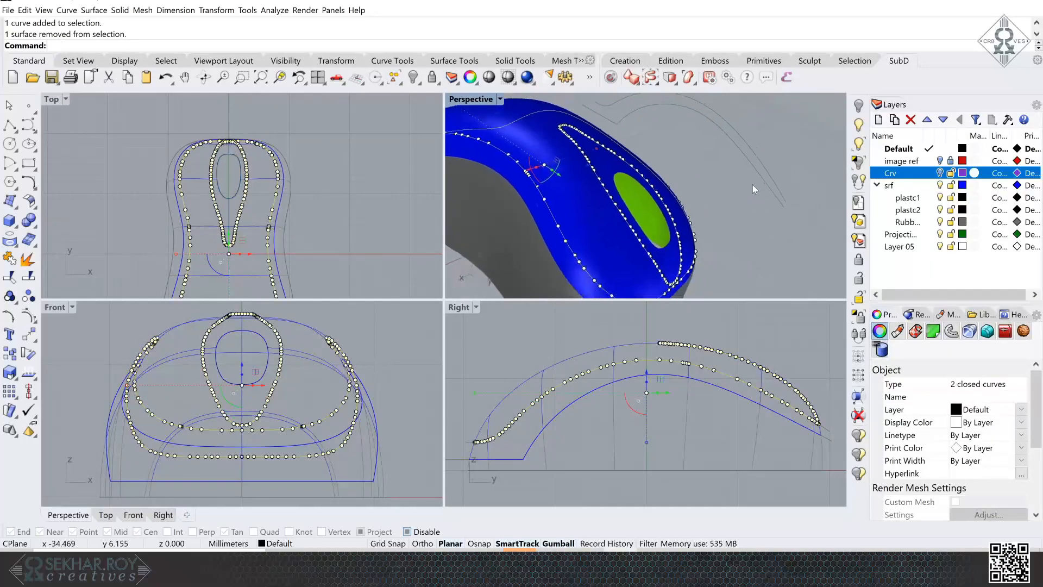
scroll(752, 185, up, 6)
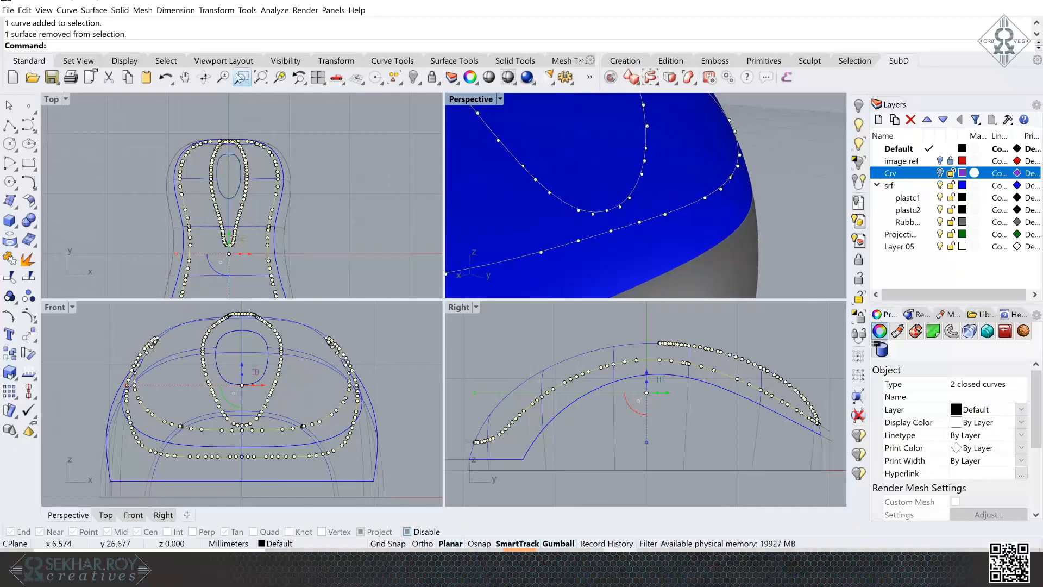
click(121, 10)
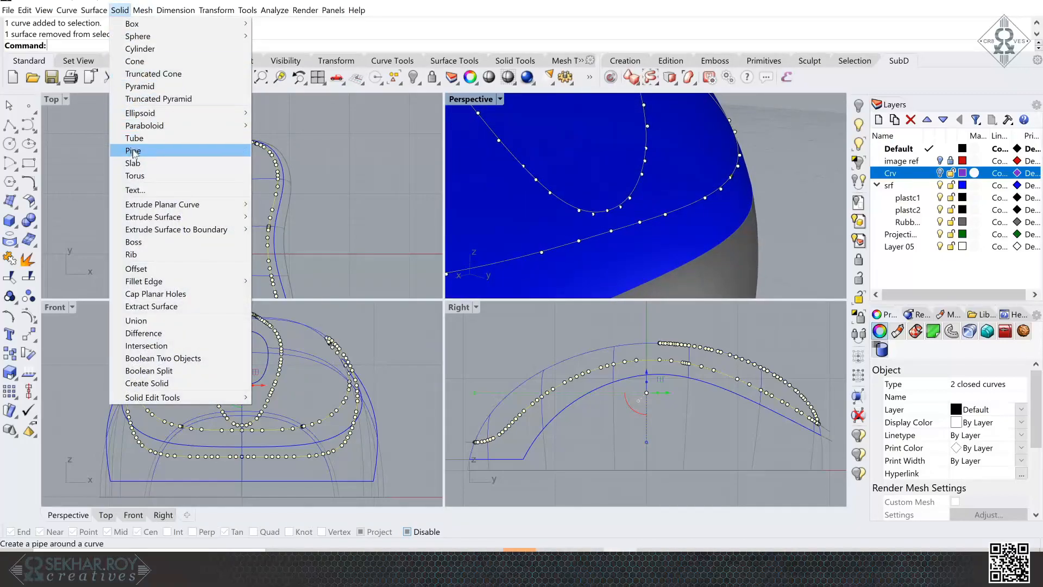
click(133, 153)
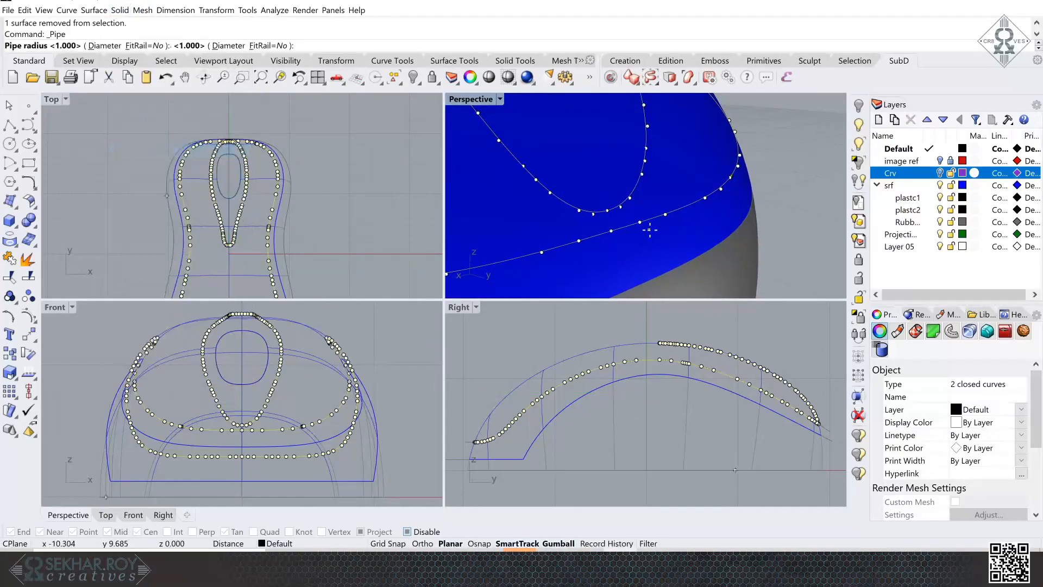
text(0.05)
key(Return)
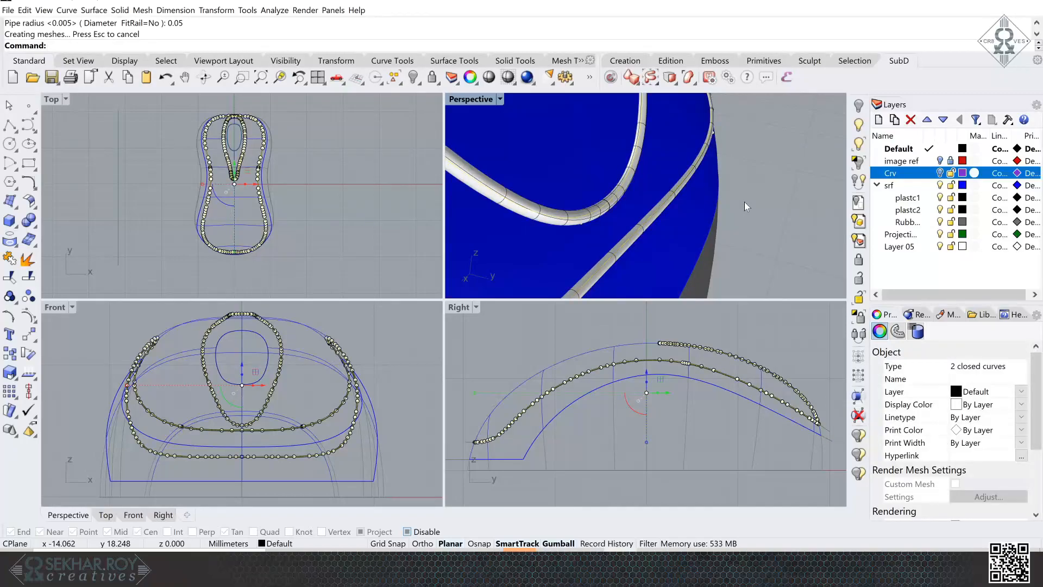
scroll(744, 201, down, 15)
click(745, 201)
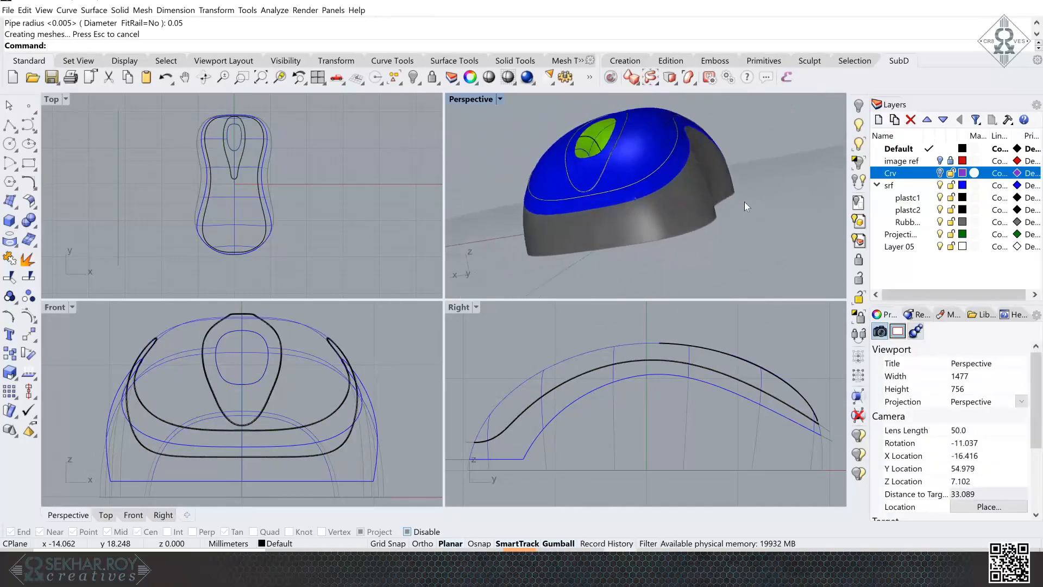
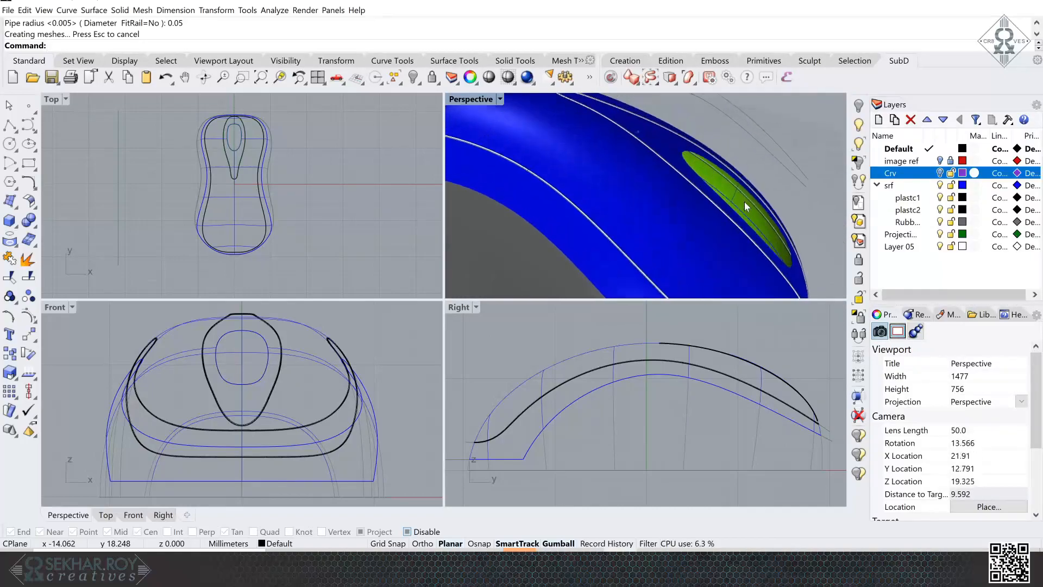
- Split the blue top surface of the mouse using the perimeter pipe and the teardrop-shaped pipe as cutting objects
click(644, 192)
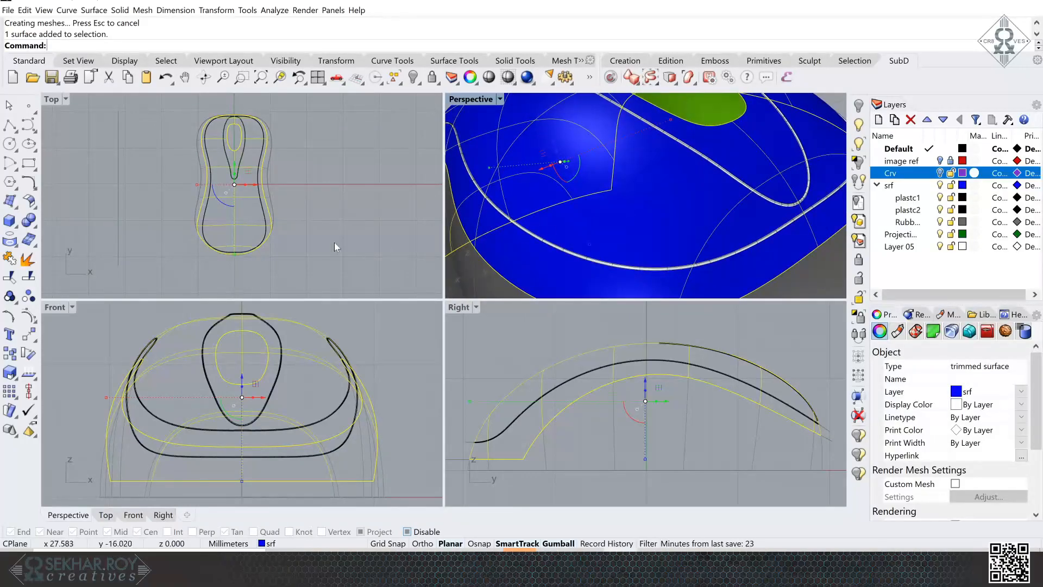
click(34, 275)
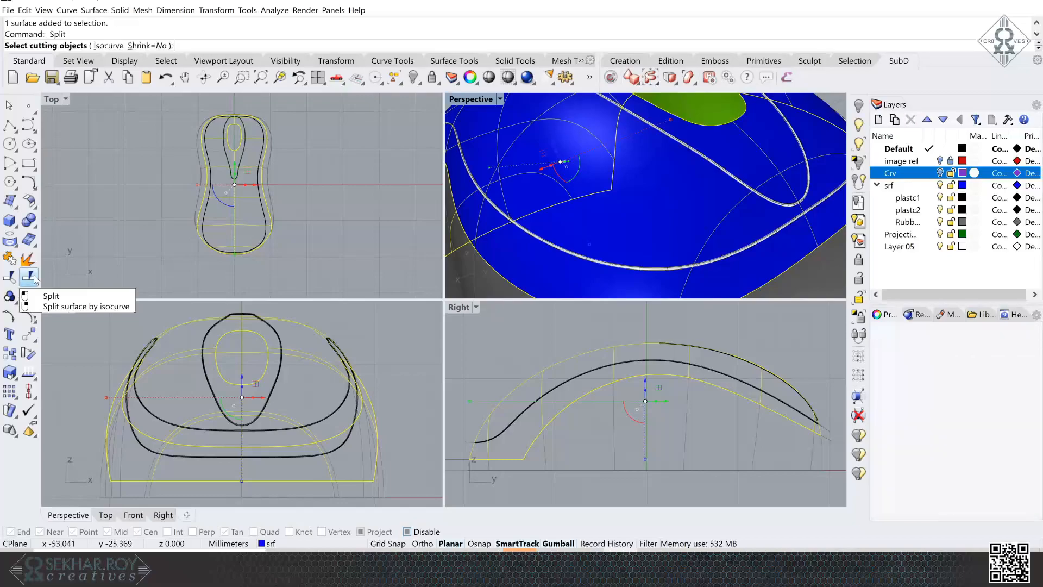
scroll(545, 266, up, 5)
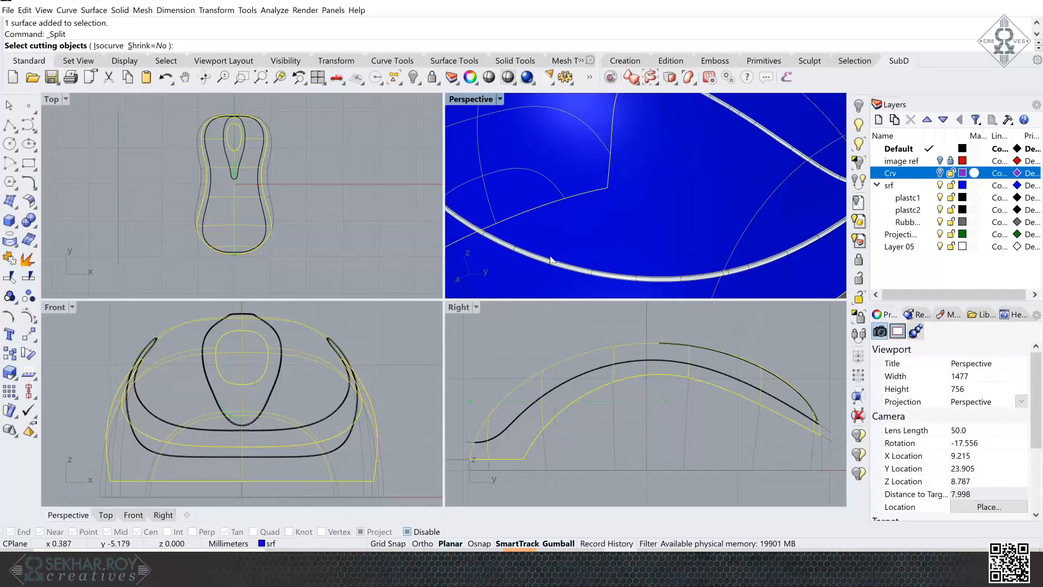
click(545, 266)
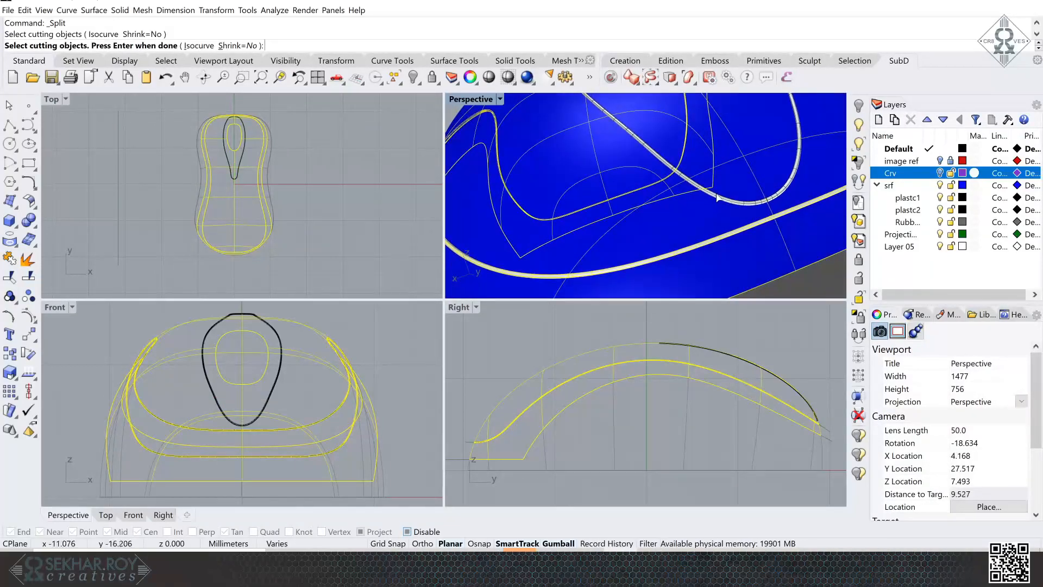
click(717, 195)
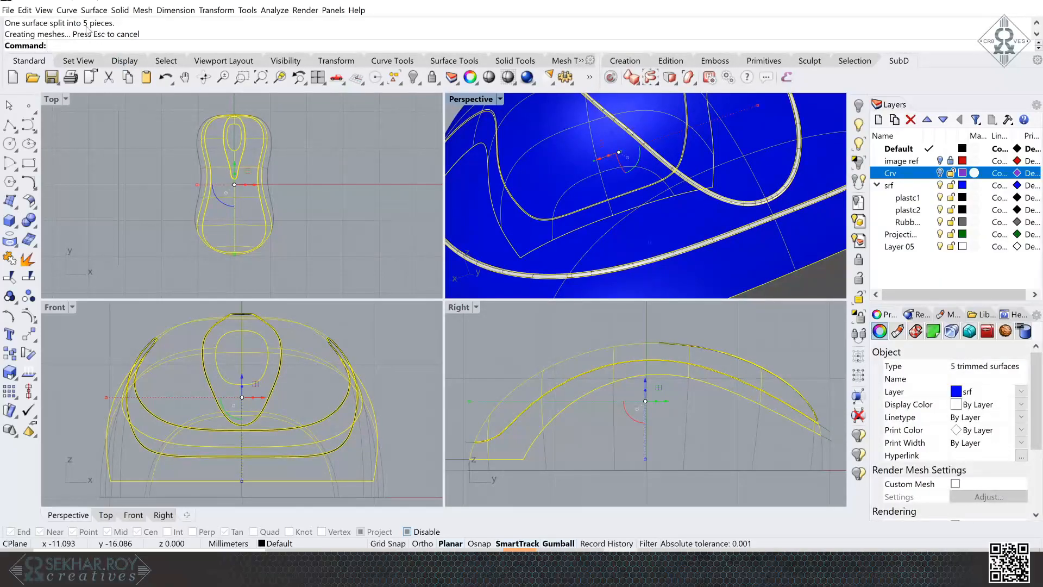
click(755, 116)
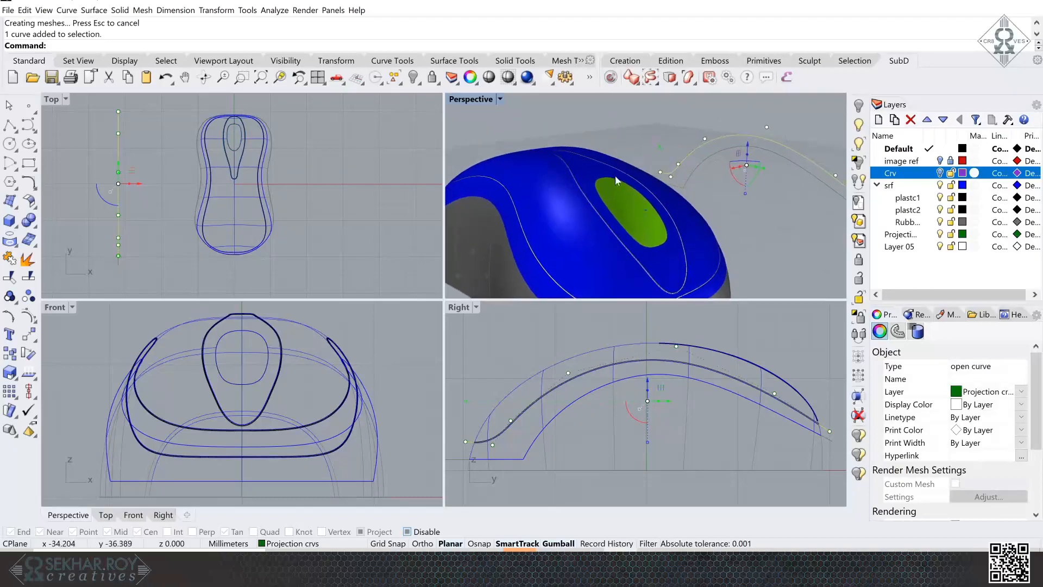
- Move the teardrop-shaped surface around the green oval to the plastc1 layer
click(587, 178)
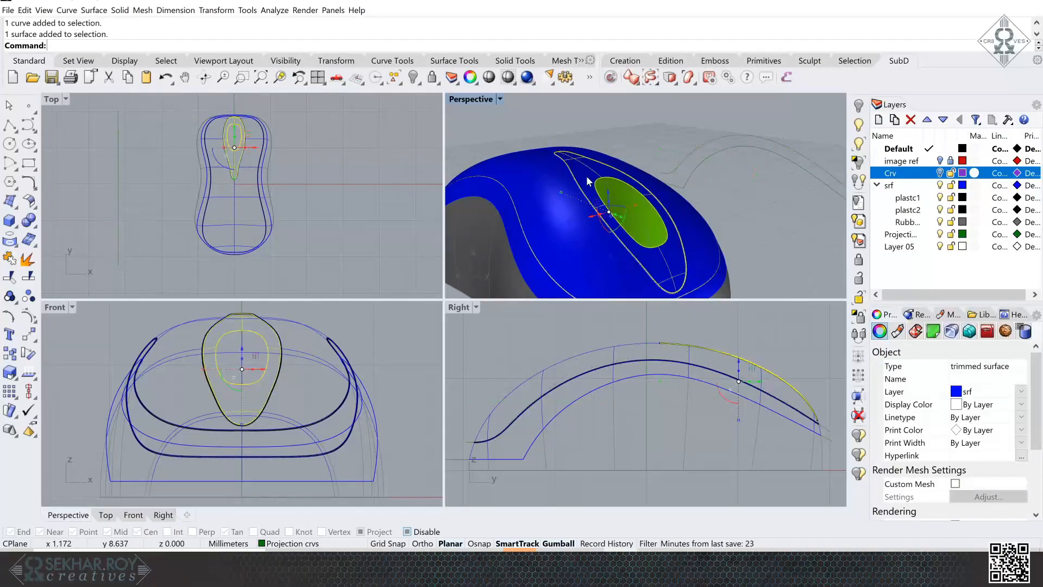
right_click(917, 203)
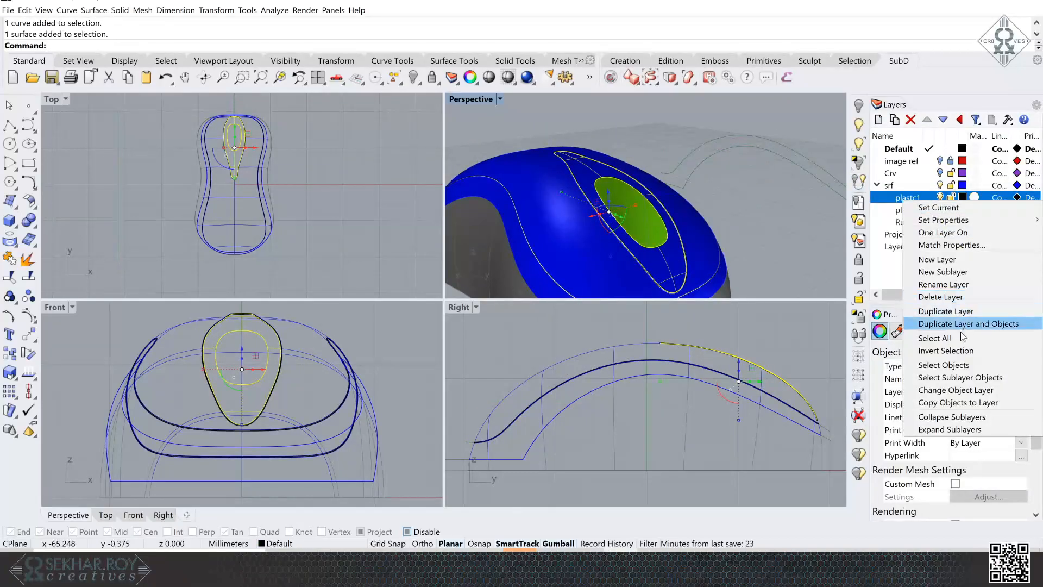
click(946, 392)
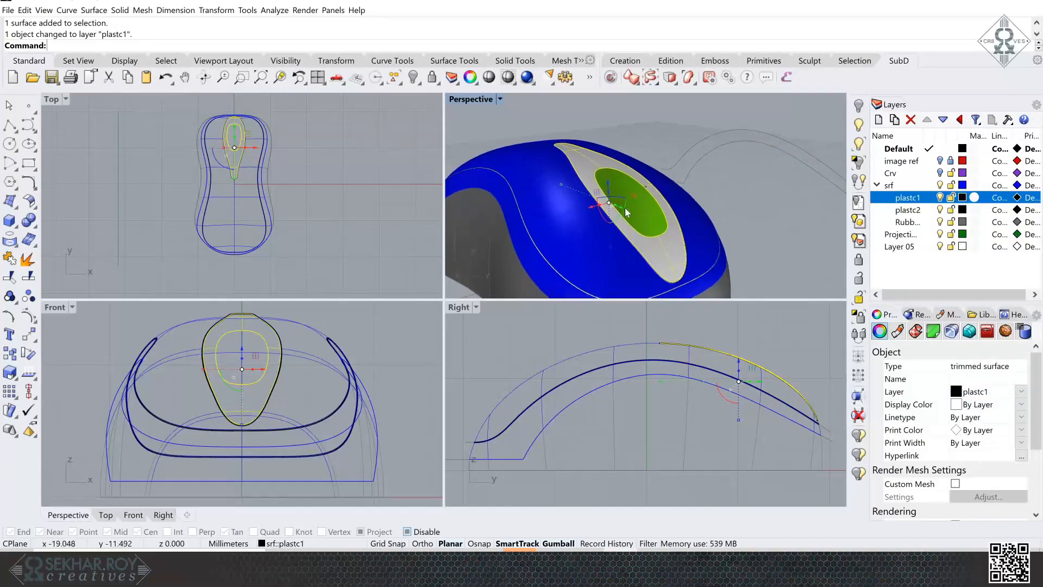
- Move the large upper shell surface around the teardrop to the plastc2 layer
click(558, 216)
right_click(904, 212)
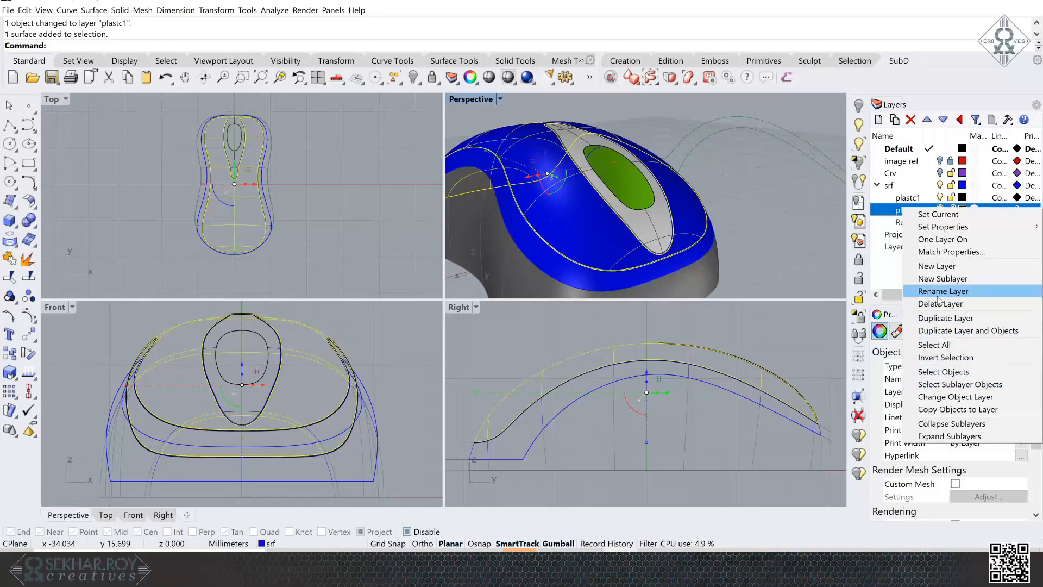
click(943, 397)
click(808, 263)
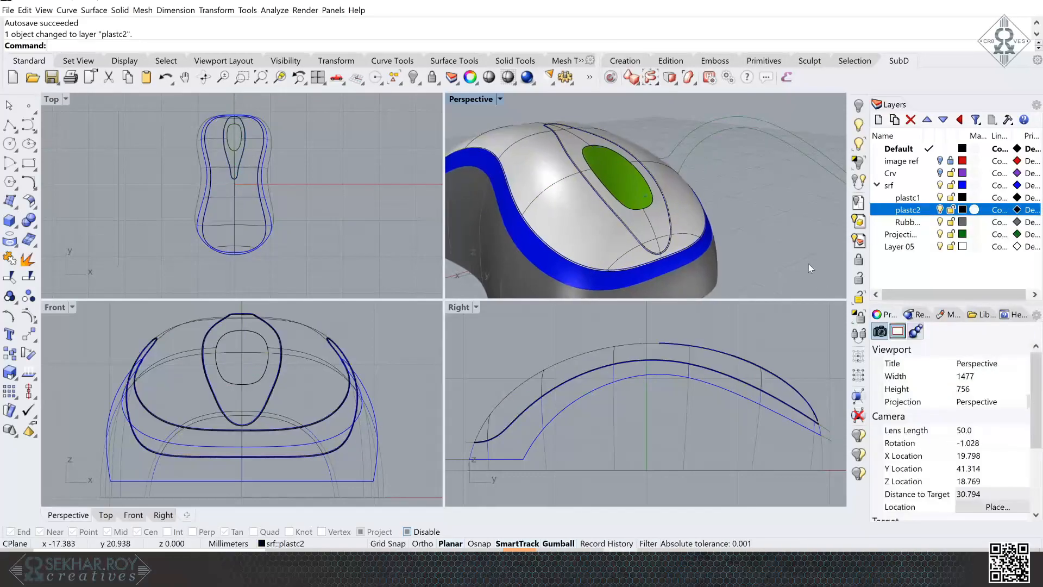
- Set the plastc2 layer's colour to Orange
click(962, 210)
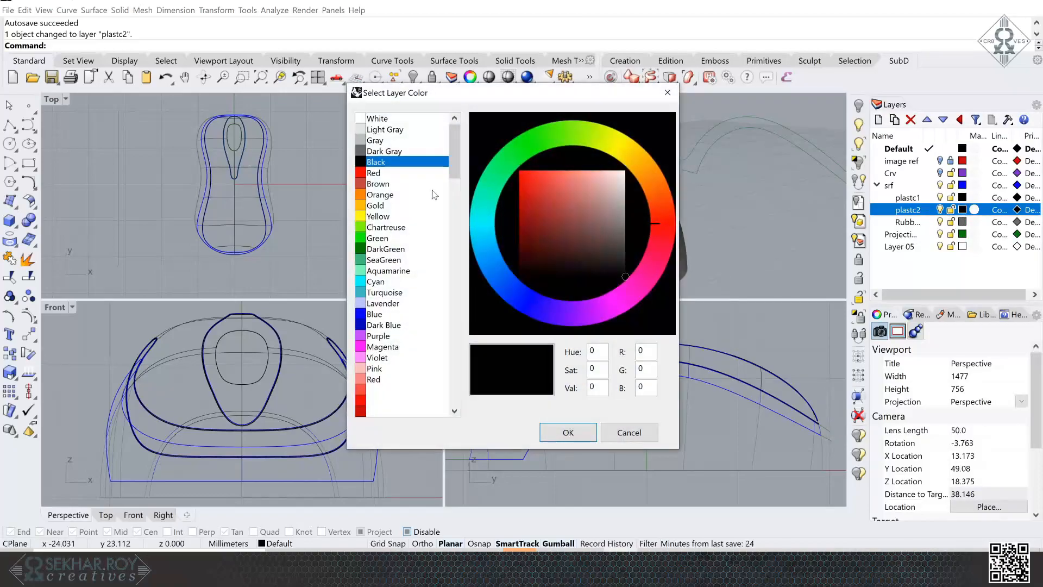
click(370, 195)
click(560, 437)
- Delete the pipe surface running along the boundary between the orange shell and the blue band
right_drag(726, 272, 695, 217)
scroll(728, 272, down, 2)
scroll(697, 219, up, 3)
scroll(697, 220, up, 10)
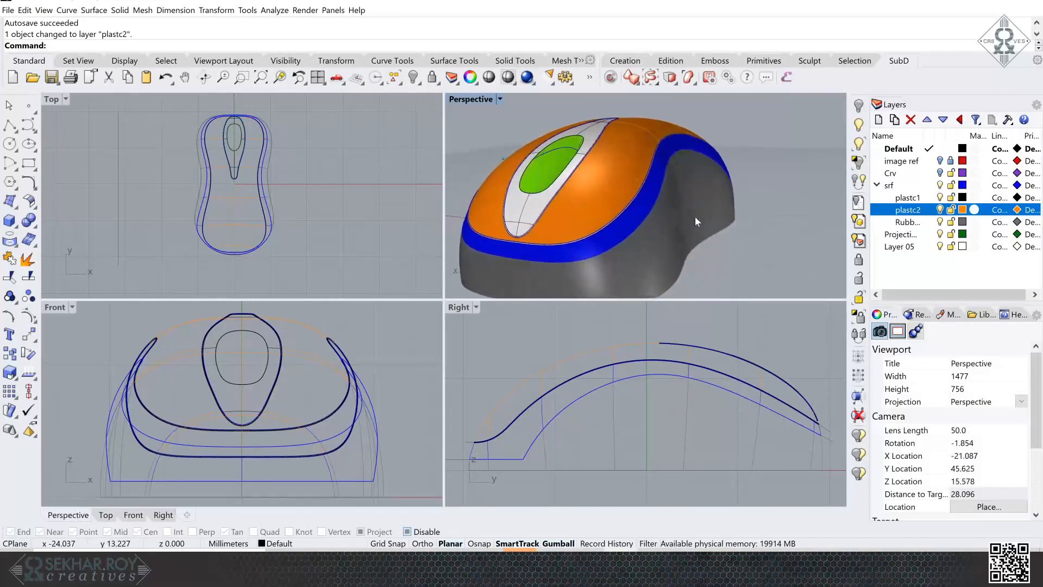
scroll(703, 194, up, 2)
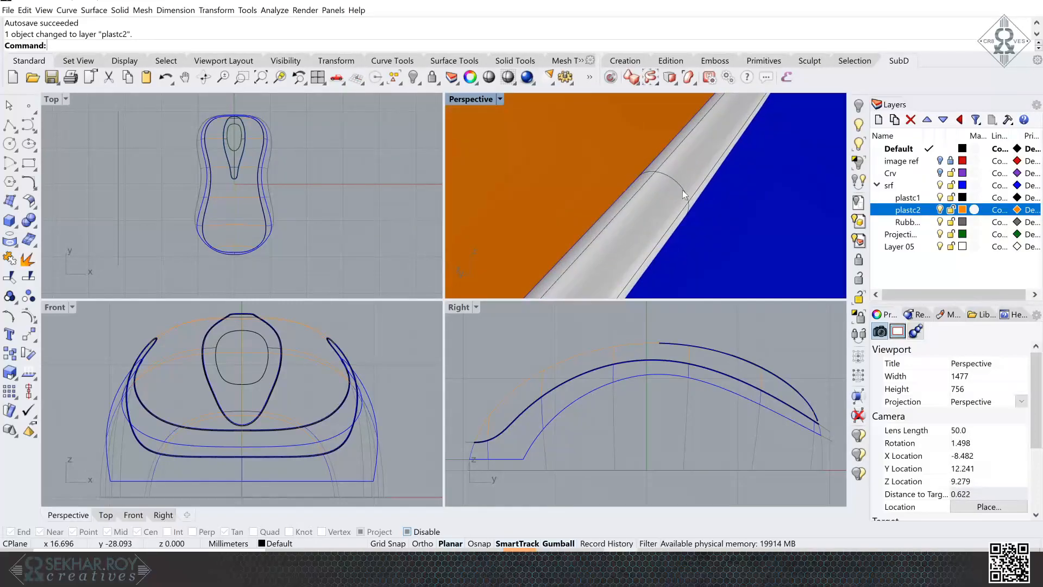
click(683, 194)
key(Delete)
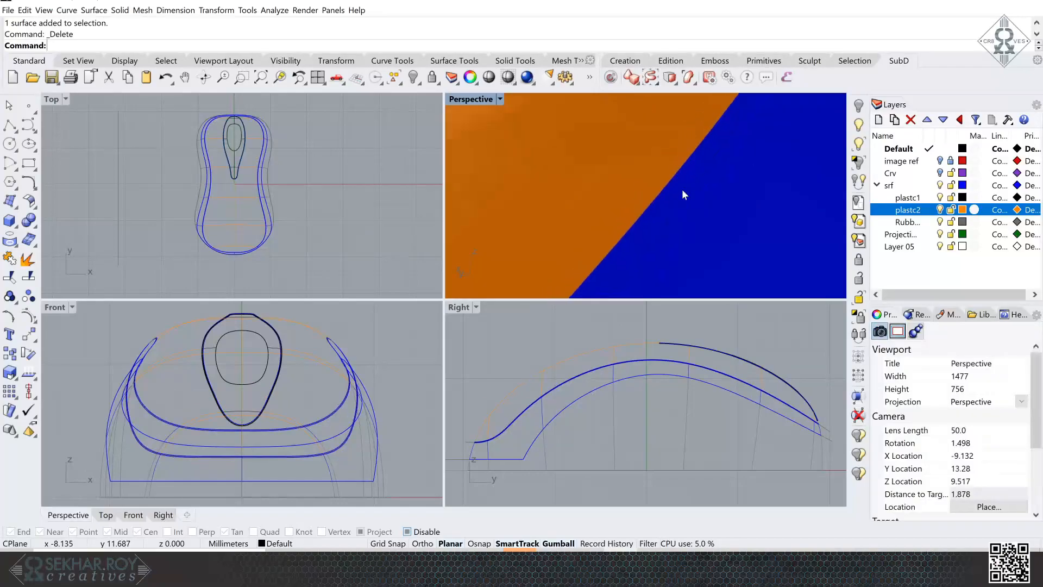
- Delete the pipe surface and the thin split-off blue strip around the teardrop-shaped surface
scroll(683, 189, down, 6)
scroll(514, 148, up, 8)
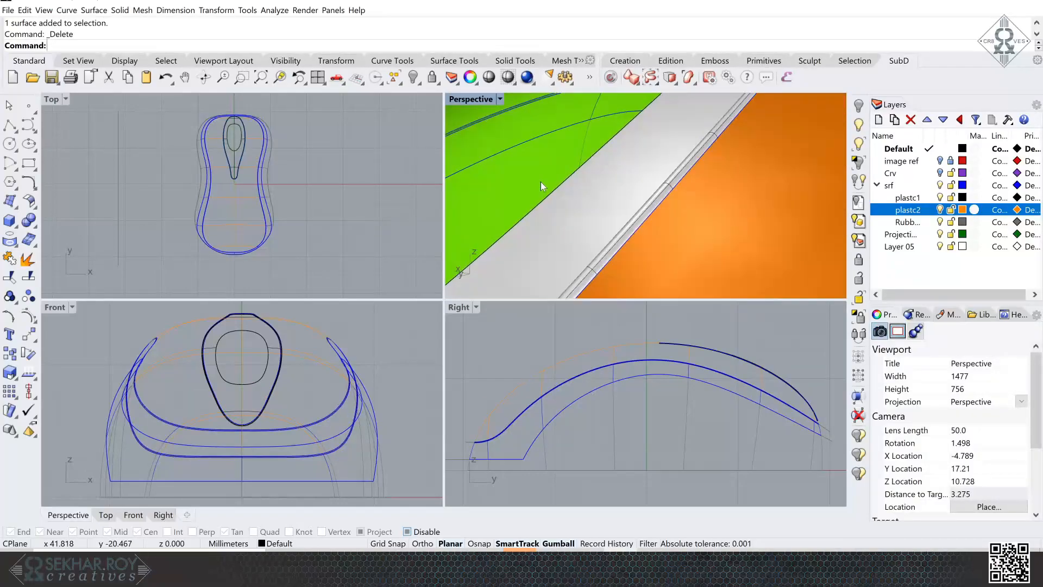
click(668, 215)
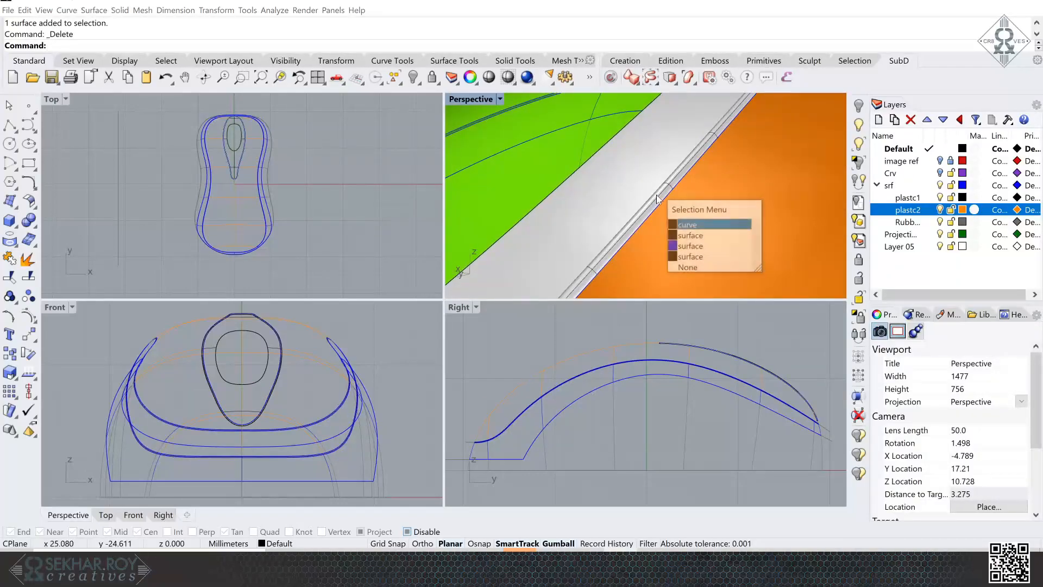
click(695, 245)
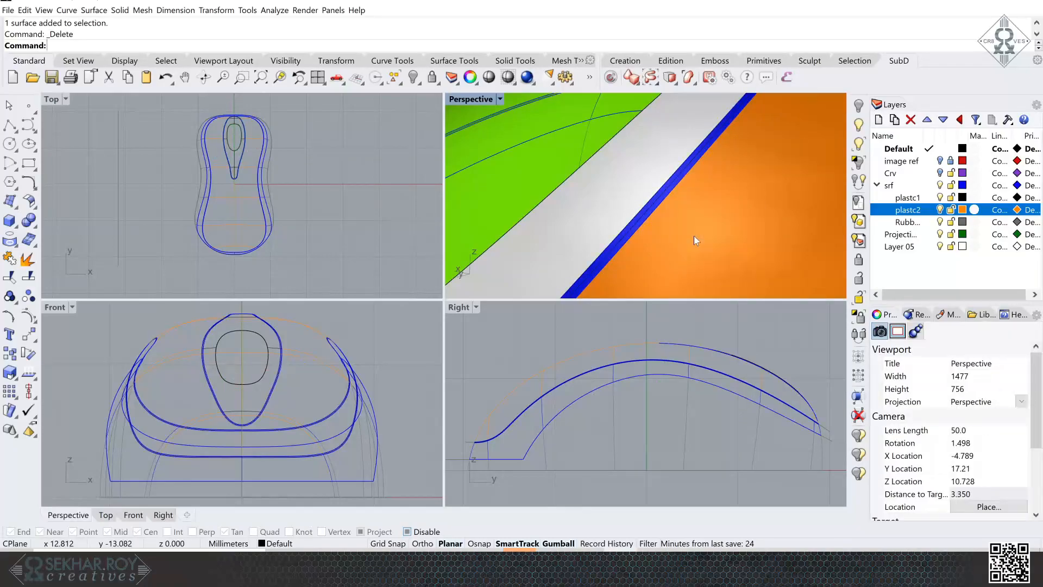
right_drag(694, 238, 622, 230)
click(624, 235)
click(651, 262)
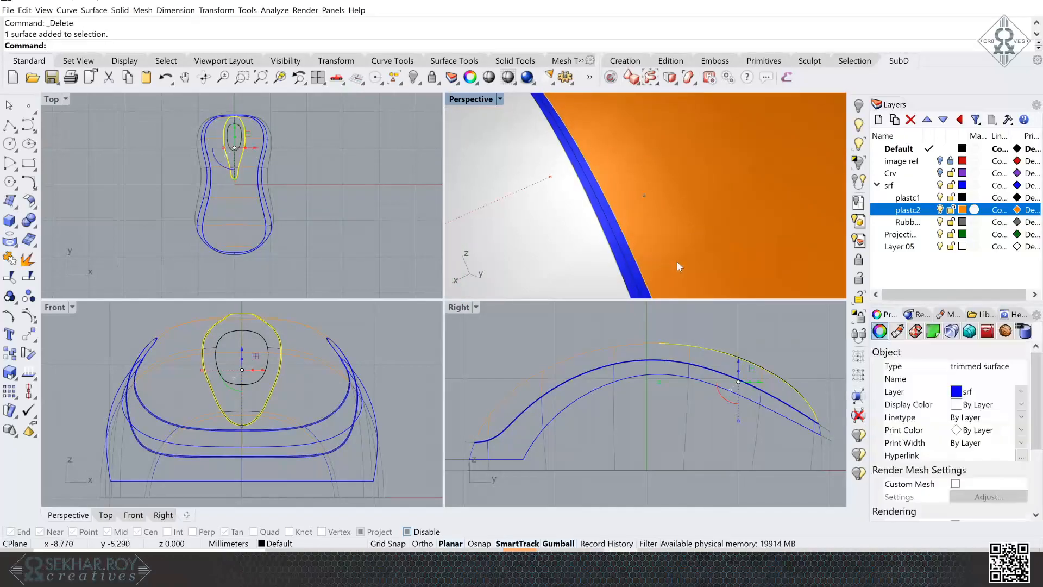
scroll(677, 262, down, 5)
key(Delete)
- Delete the thin split-off strip between the orange shell and the blue band
right_drag(677, 262, 652, 218)
click(651, 217)
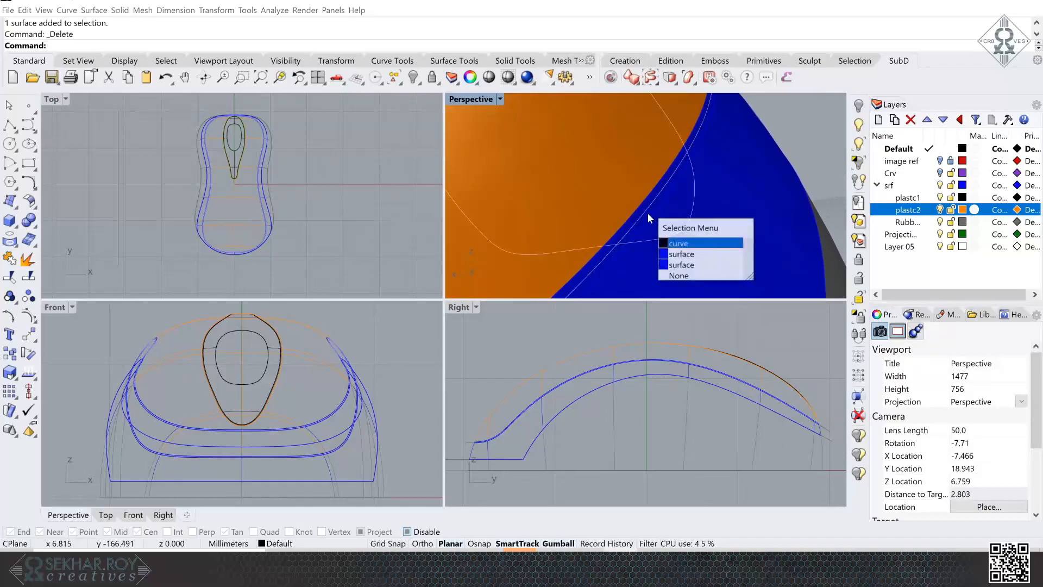
click(693, 264)
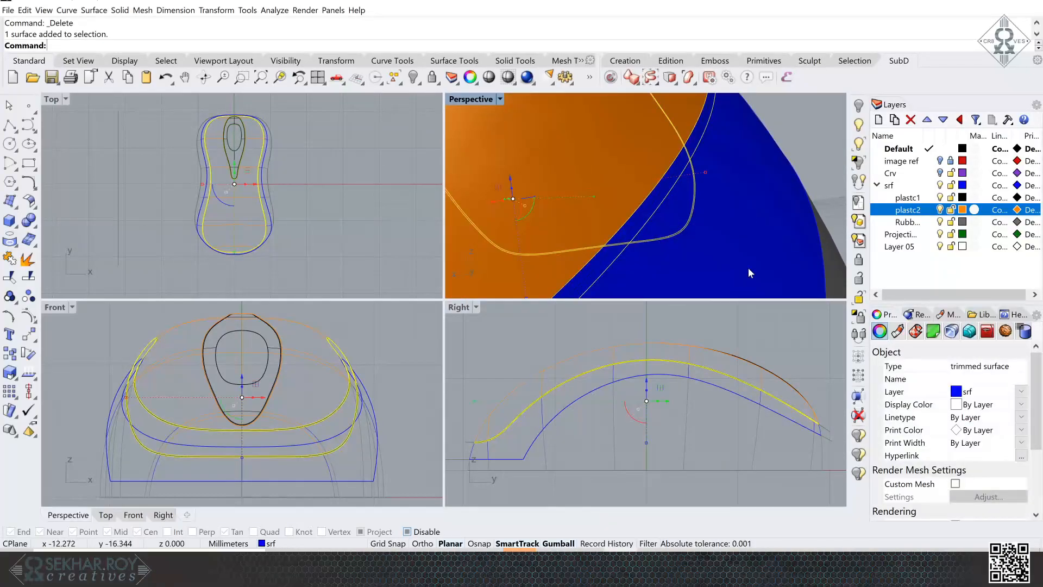
key(Delete)
scroll(748, 268, down, 5)
right_drag(749, 238, 710, 236)
scroll(751, 197, down, 2)
scroll(751, 197, down, 3)
- Isolate the teardrop-shaped plastc1 surface so the rest of the mouse is hidden
click(590, 215)
right_drag(590, 216, 590, 215)
click(858, 163)
right_drag(843, 173, 843, 173)
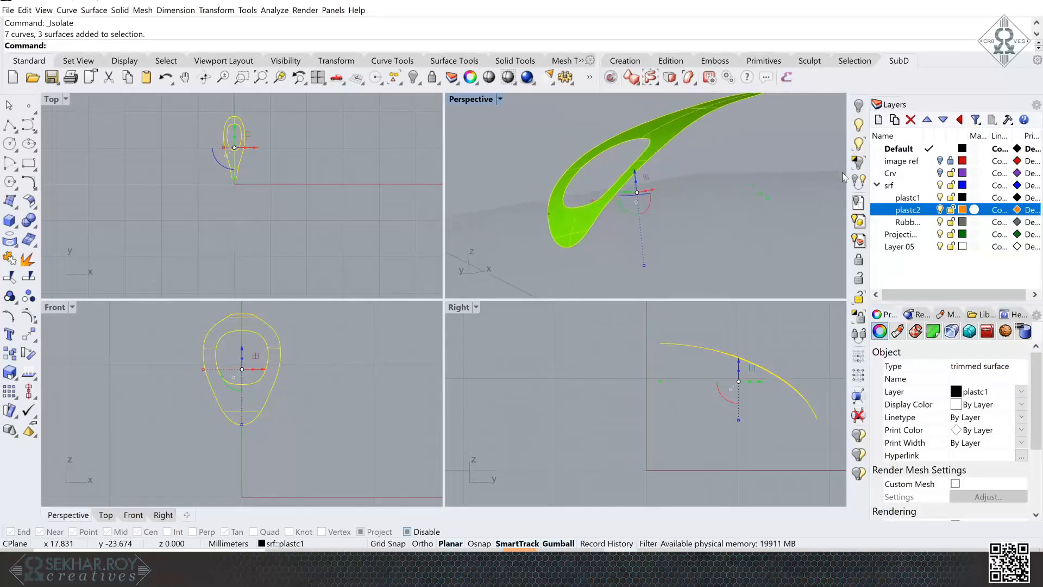
- Try to offset the teardrop-shaped surface inward by 0.75 mm as a solid
click(100, 12)
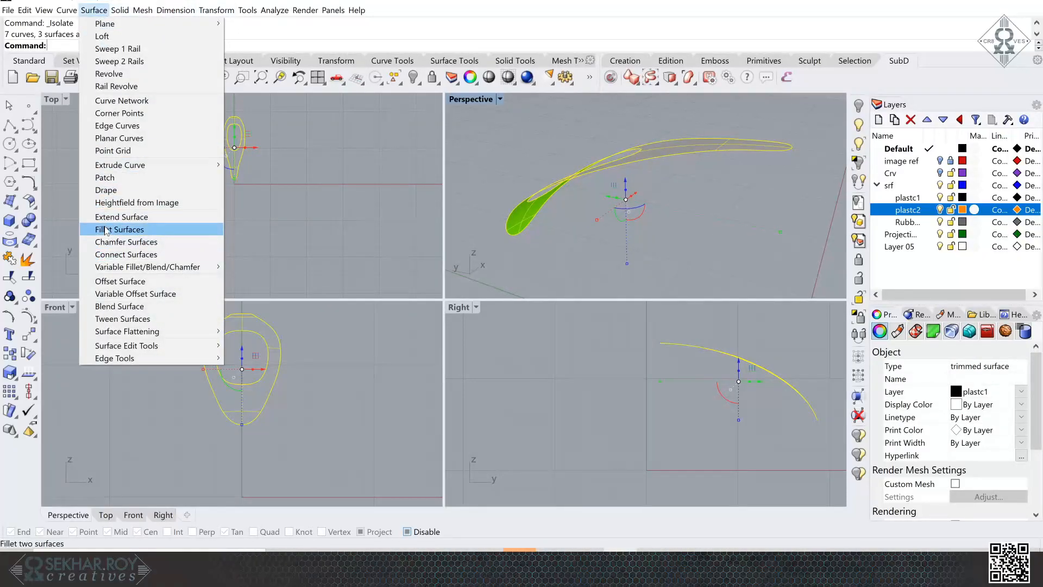
click(112, 281)
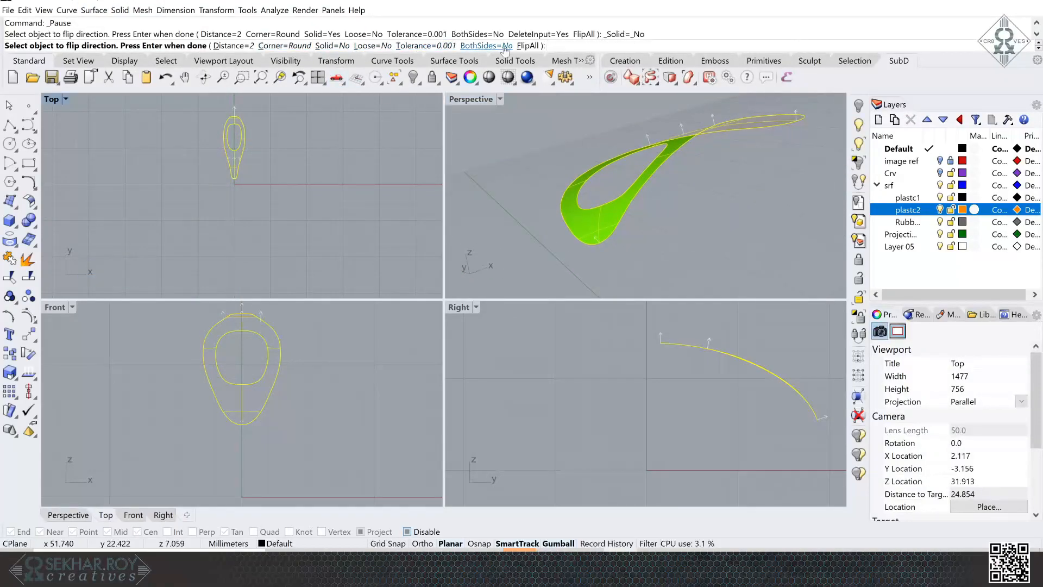
click(534, 47)
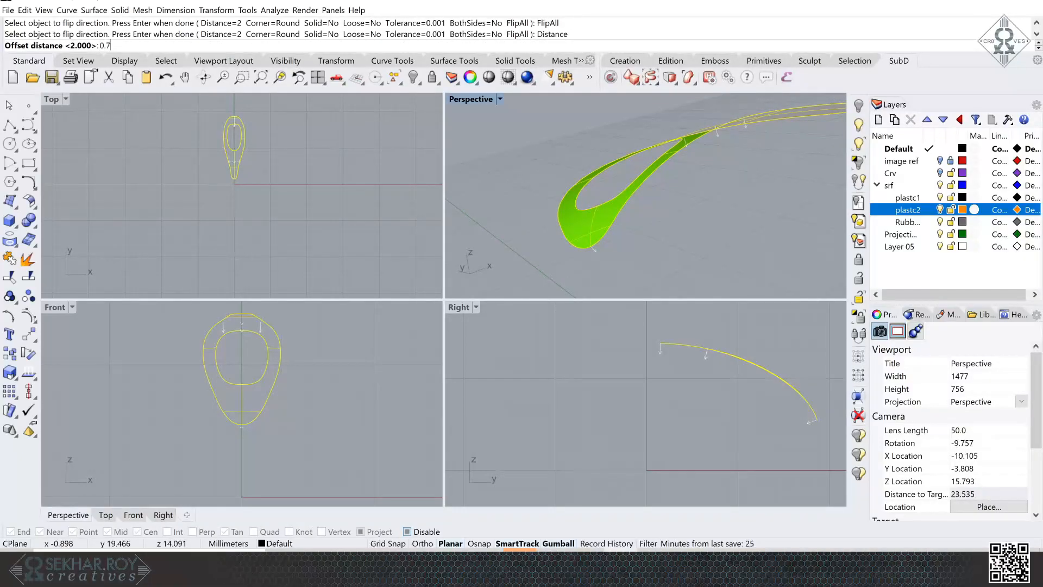
middle_click(234, 51)
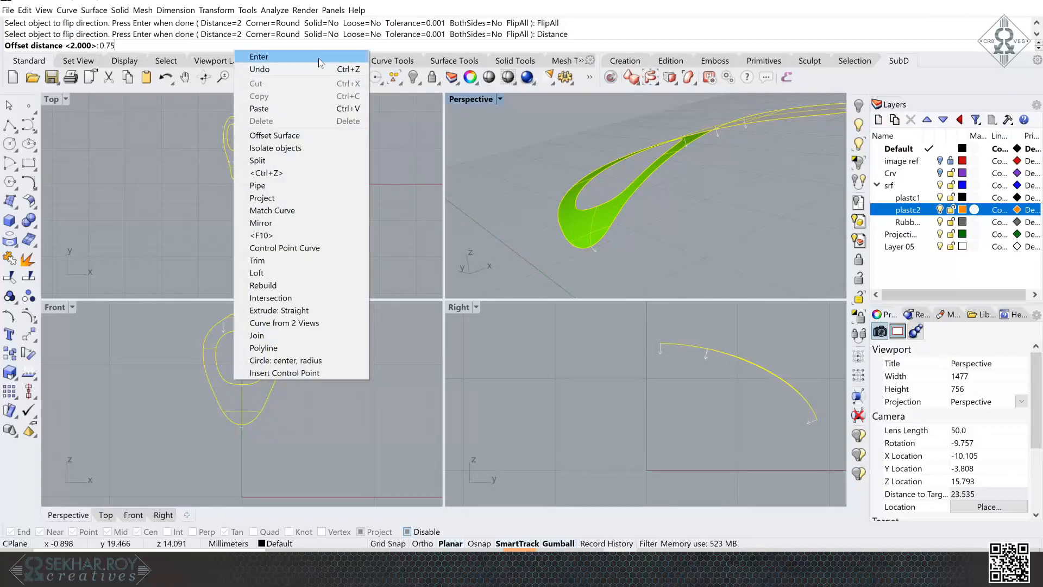
click(354, 57)
click(343, 46)
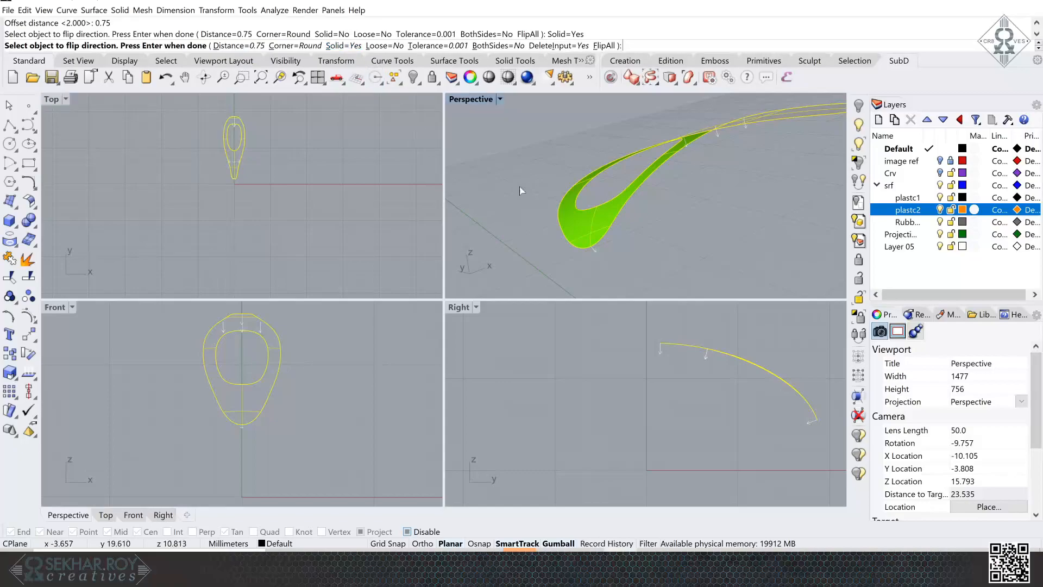
right_drag(529, 191, 492, 157)
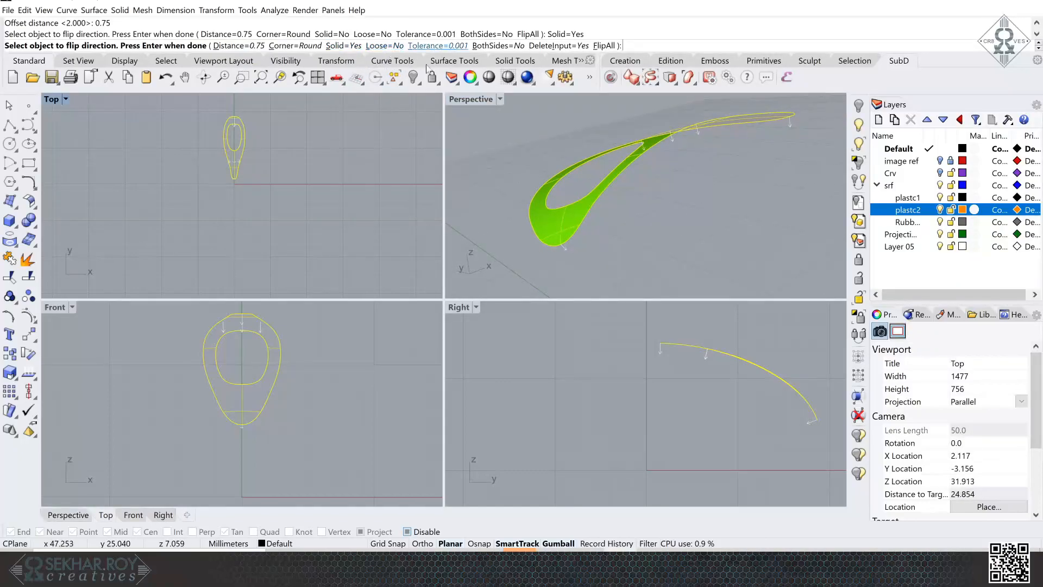
right_click(524, 163)
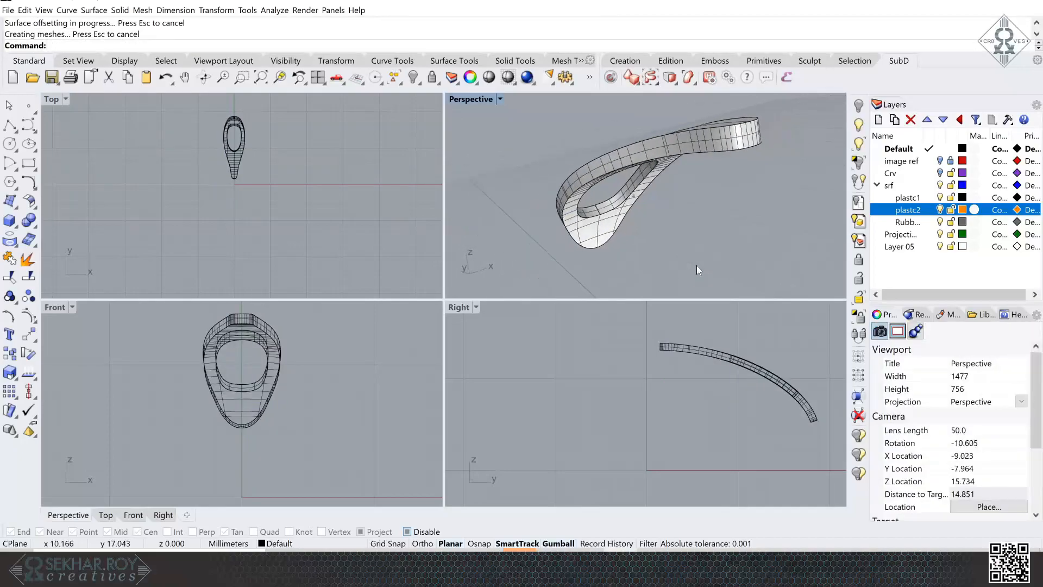
key(ctrl+z)
- Offset the teardrop-shaped surface inward by 0.3 mm as a solid, with the direction flipped
right_click(697, 265)
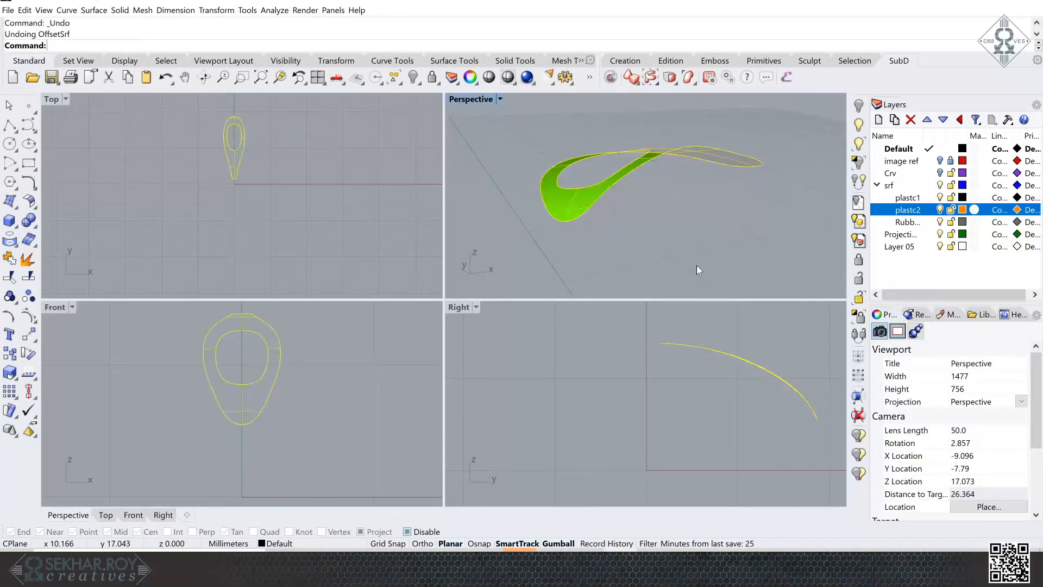
click(538, 46)
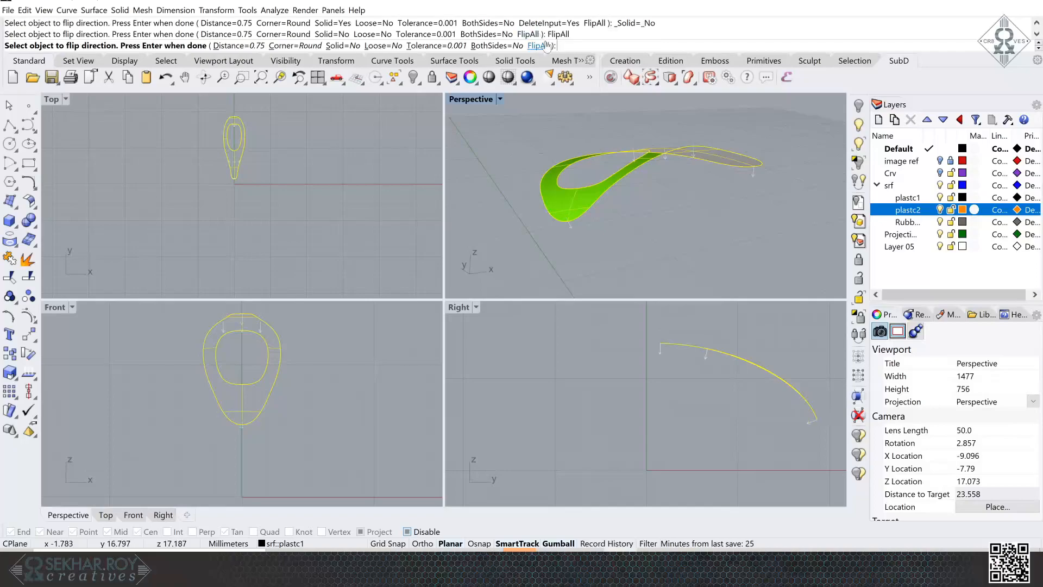
click(239, 46)
text(0.3)
key(Return)
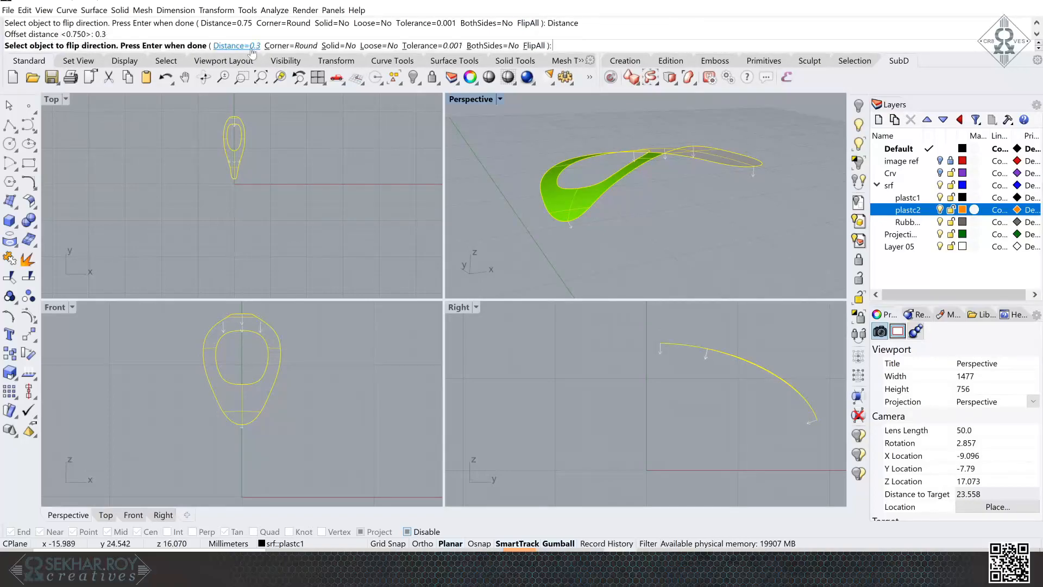
click(338, 46)
key(Return)
right_drag(701, 238, 565, 197)
right_drag(672, 191, 672, 192)
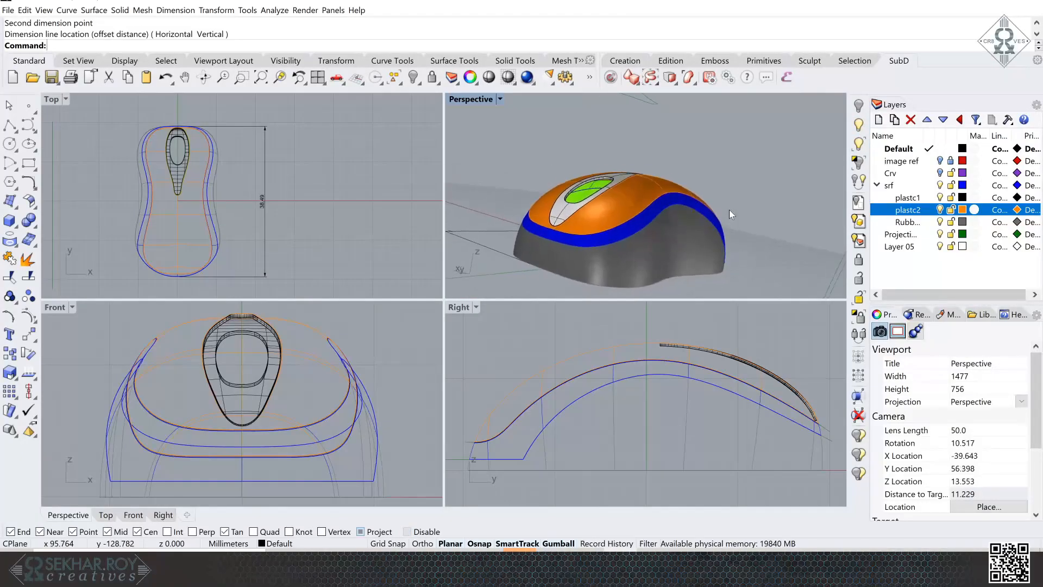
- Offset the orange shell surface inward by 0.3 mm as a solid, with the direction flipped
scroll(730, 210, up, 3)
click(624, 188)
middle_click(616, 182)
click(647, 112)
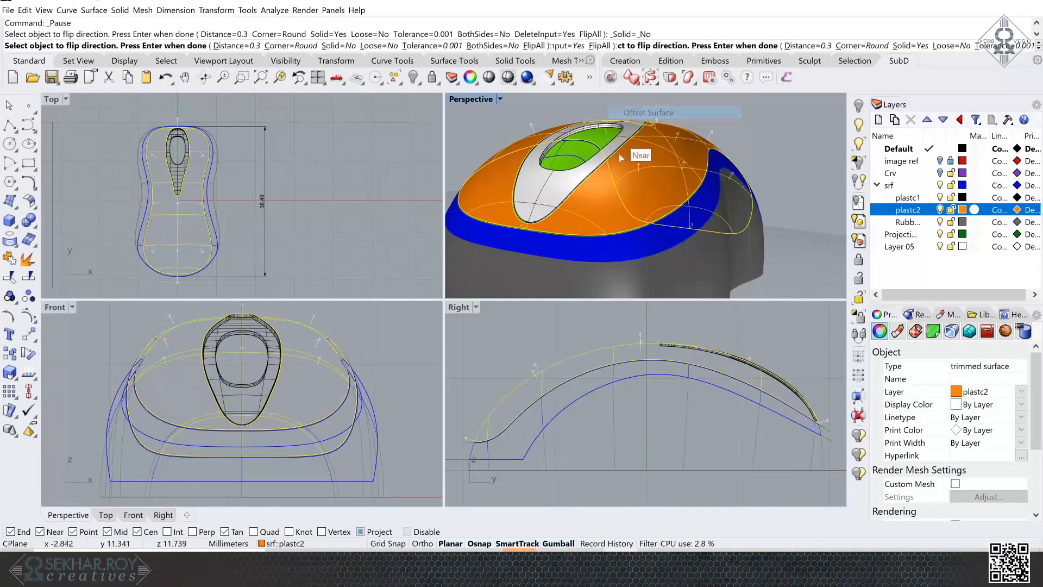
click(535, 47)
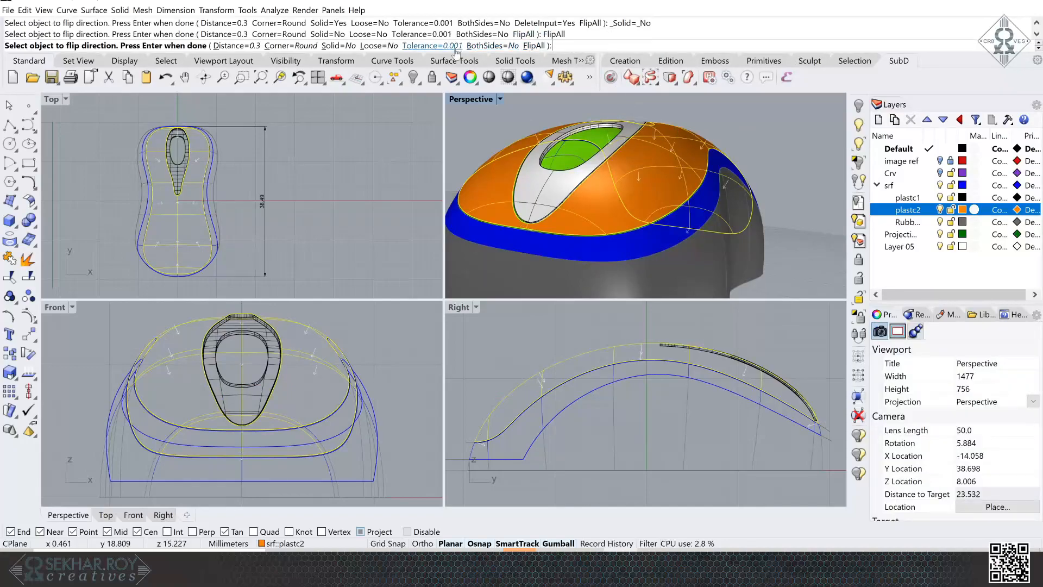
click(352, 48)
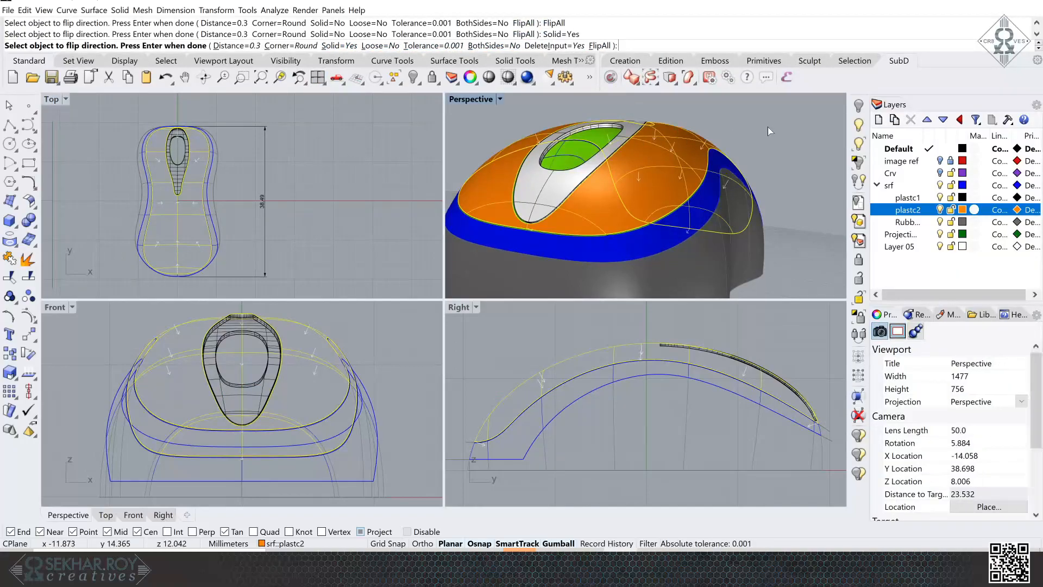
key(Return)
- Show the image ref layer and compare the thickened shell's front with the reference image
scroll(800, 129, up, 10)
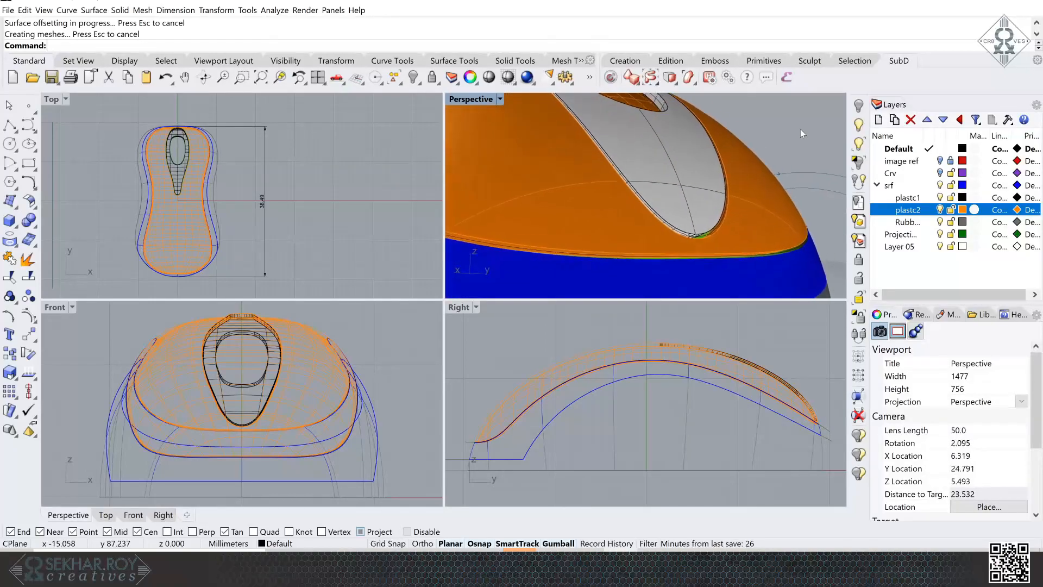
click(773, 211)
right_drag(810, 211, 292, 219)
click(291, 218)
scroll(291, 218, up, 8)
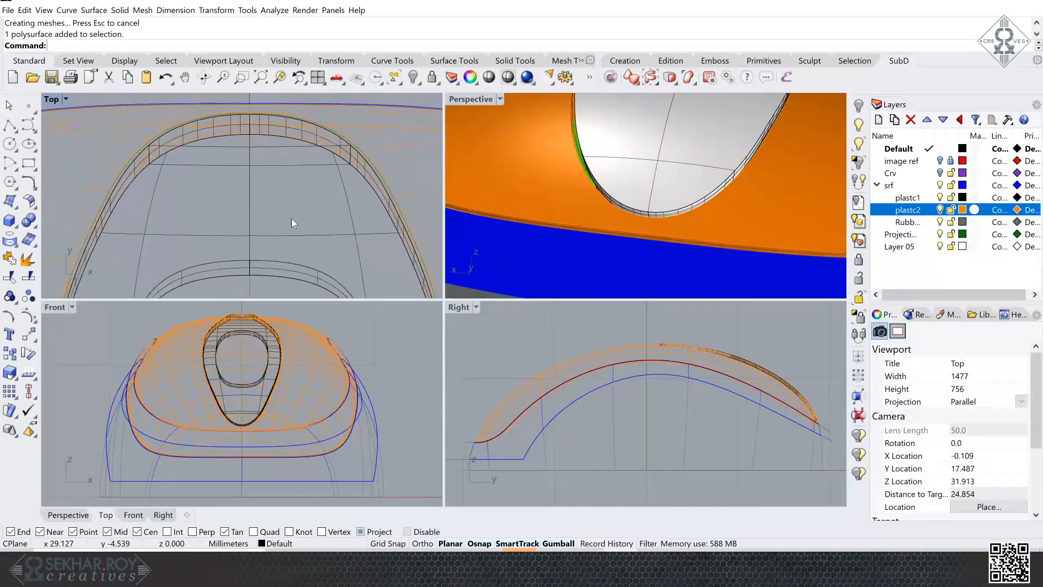
click(940, 161)
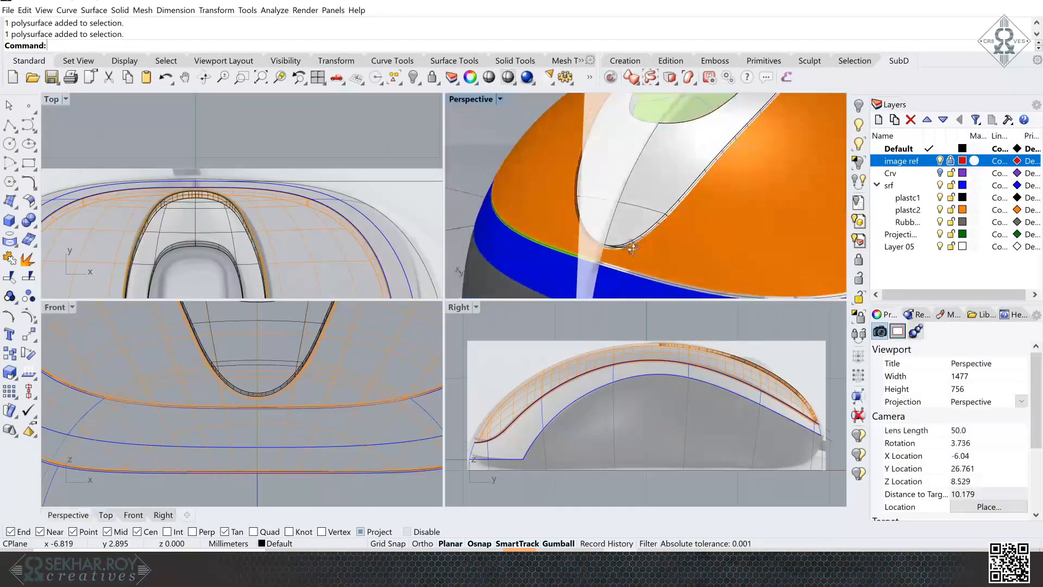
scroll(625, 247, up, 5)
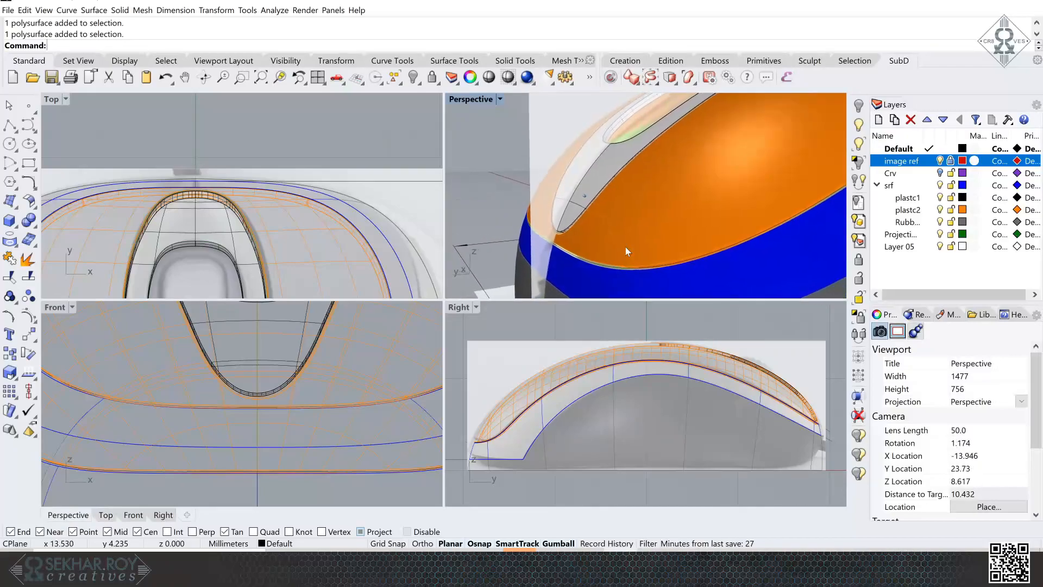
scroll(625, 247, up, 5)
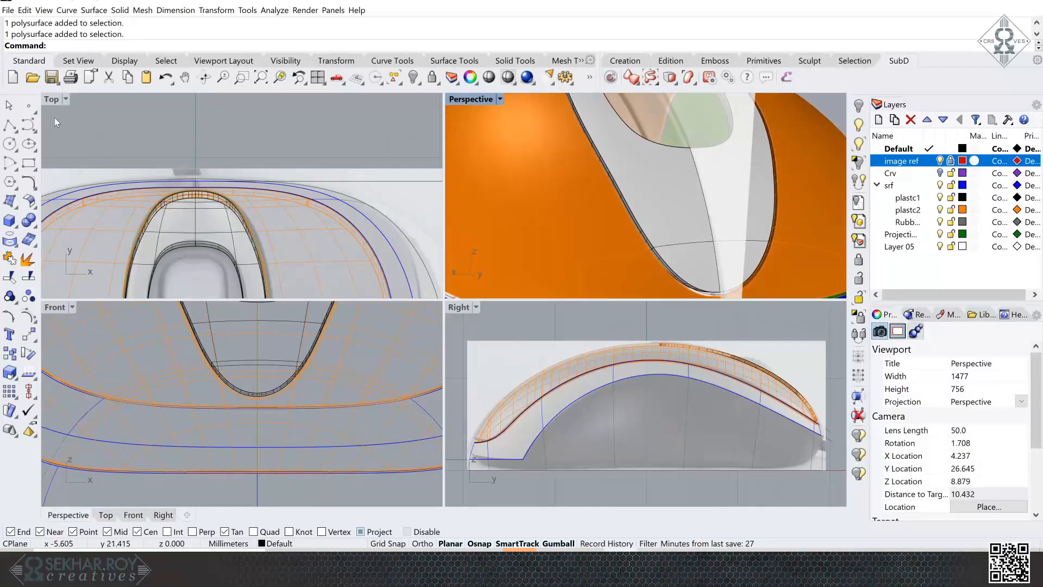
- Draw a thin upright box on the centre line at the mouse's front, running through the orange shell from its outer rim to the teardrop
click(11, 223)
scroll(236, 161, up, 5)
scroll(308, 146, up, 3)
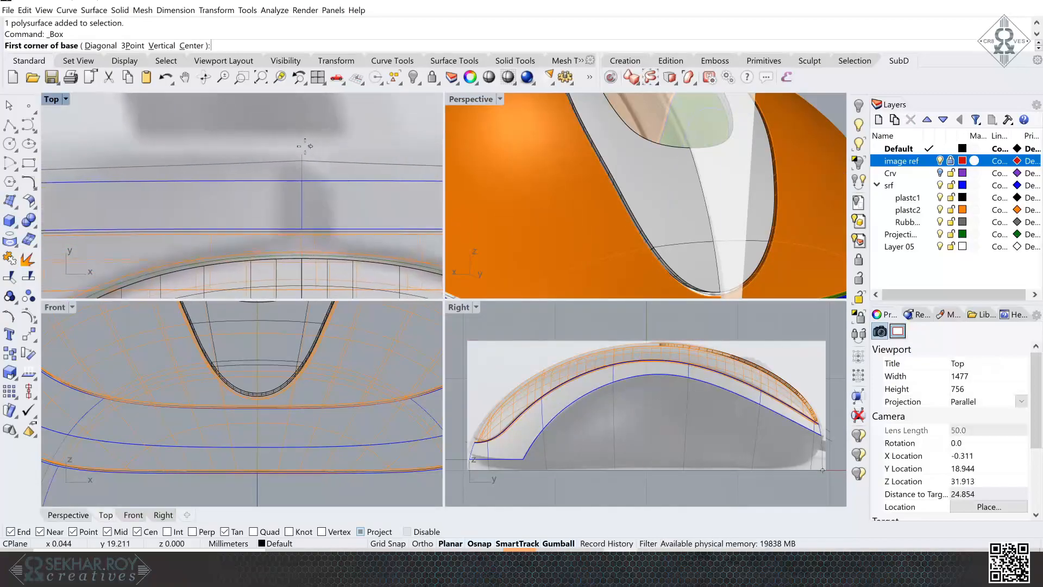
click(280, 145)
scroll(321, 258, down, 4)
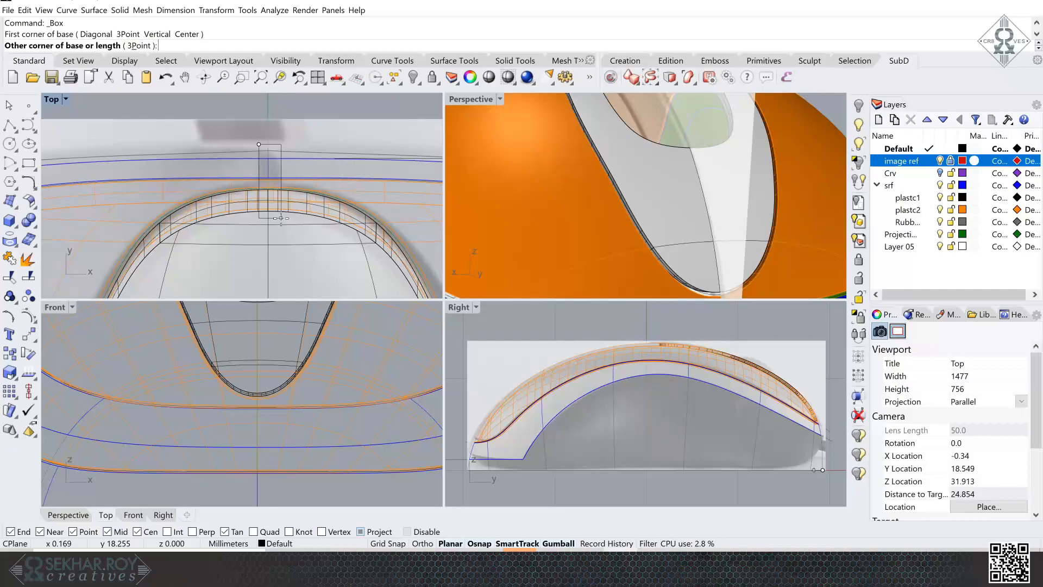
click(281, 218)
scroll(234, 260, down, 3)
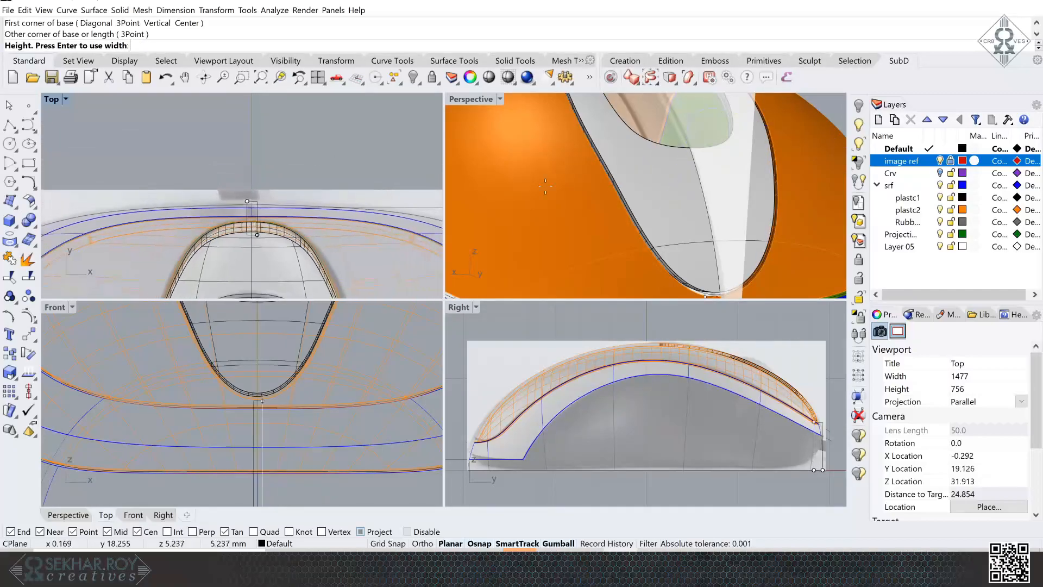
scroll(690, 197, down, 3)
scroll(716, 194, down, 4)
right_drag(715, 194, 747, 175)
scroll(760, 174, down, 3)
click(718, 166)
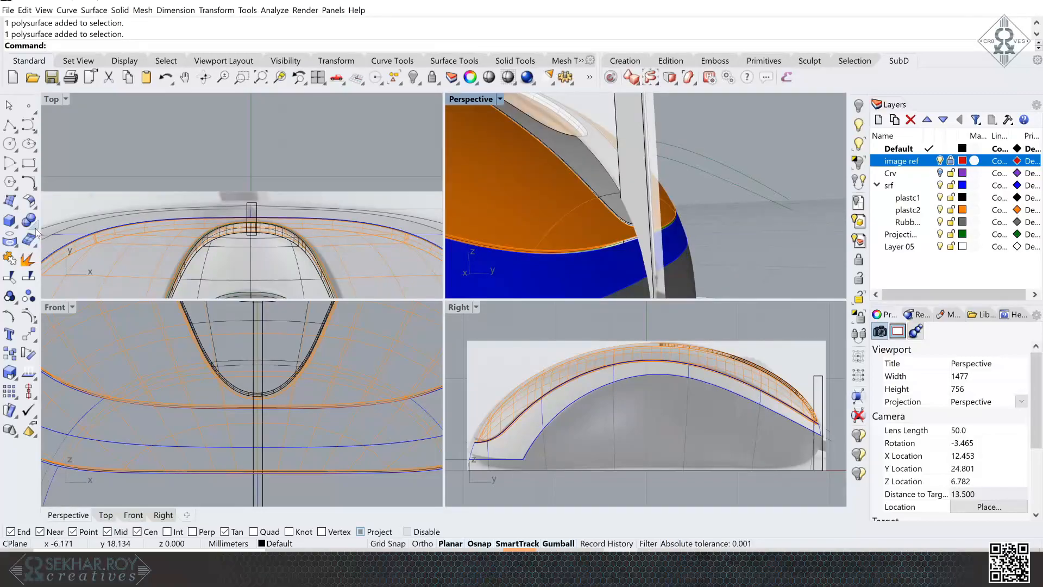
- Subtract the thin box from the orange shell with a Boolean difference, with DeleteInput set to No
click(35, 226)
click(66, 231)
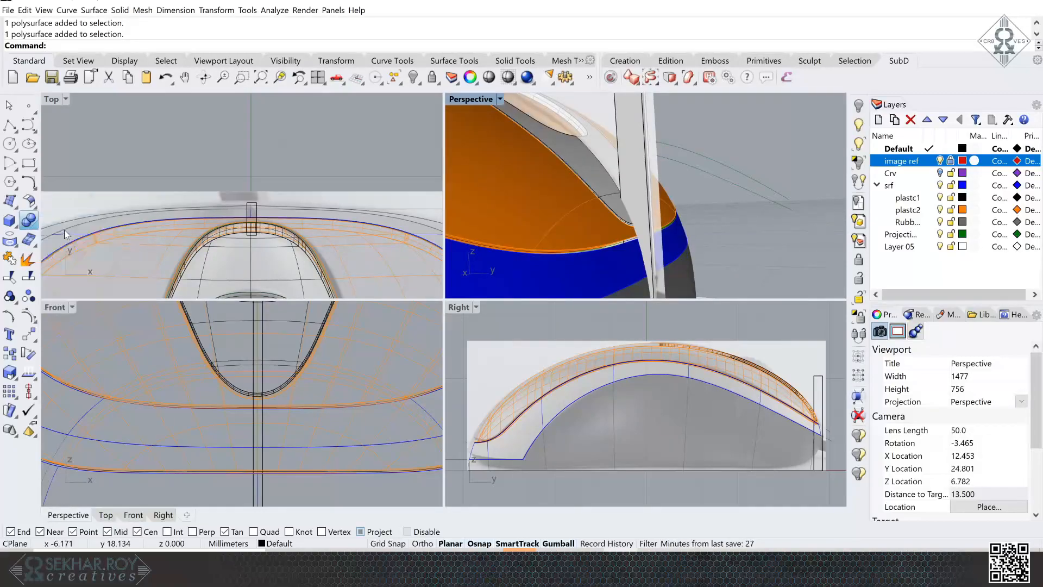
click(540, 207)
key(Return)
click(629, 120)
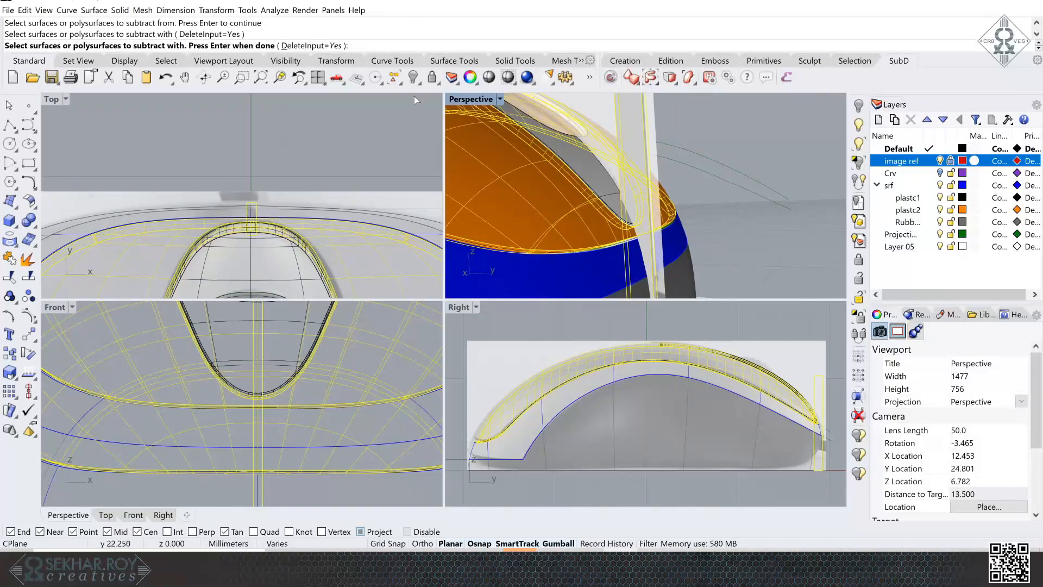
click(330, 47)
right_drag(591, 194, 595, 251)
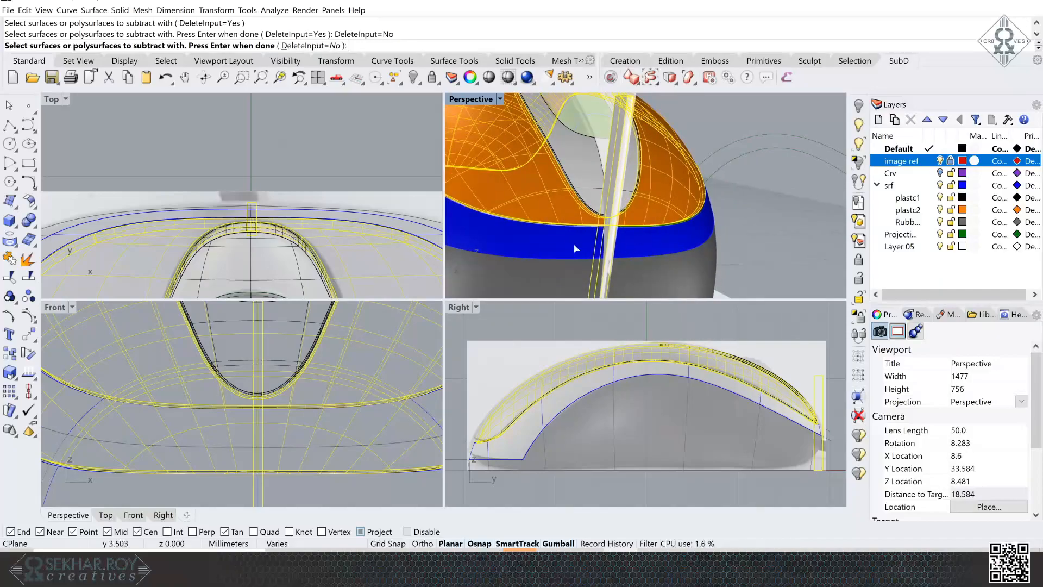
key(Return)
- Move the thin cutting box to Layer 05 and hide that layer
right_drag(773, 241, 625, 181)
click(625, 181)
right_click(892, 251)
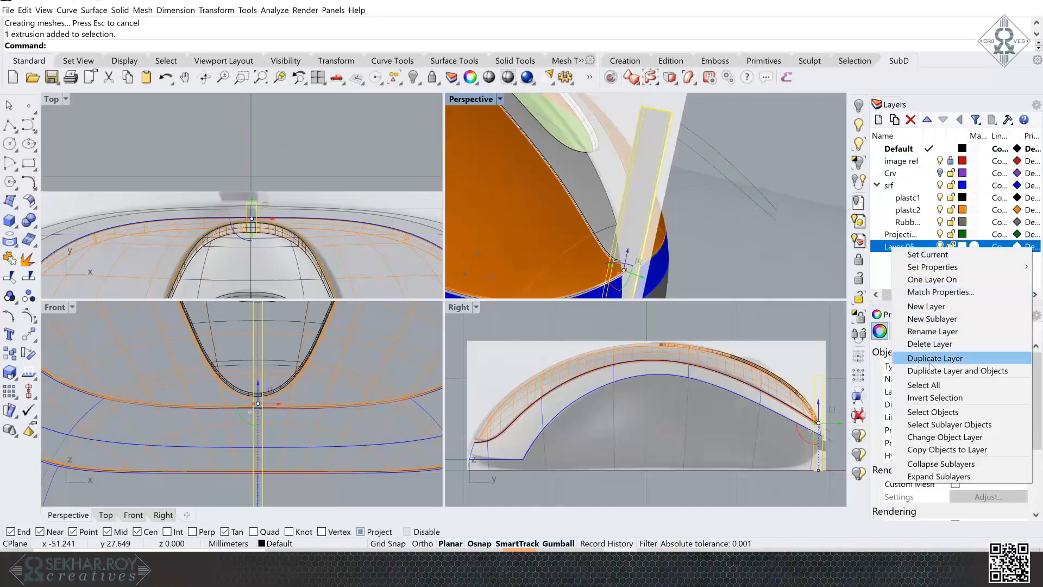
click(929, 437)
click(939, 247)
right_drag(784, 218, 644, 237)
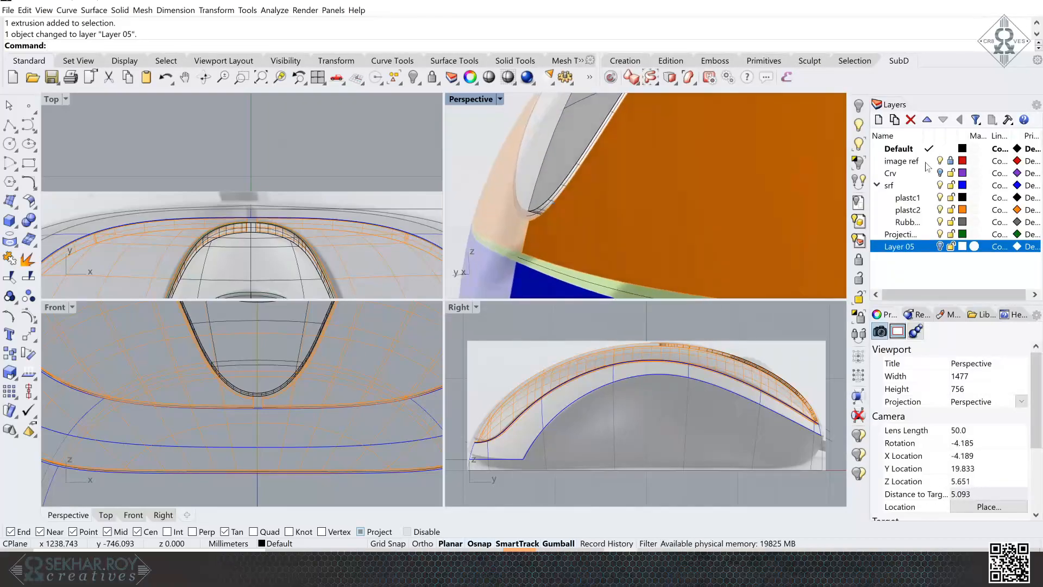
- Hide the image ref layer
click(940, 161)
scroll(781, 221, down, 6)
click(773, 191)
right_drag(781, 220, 780, 173)
key(Escape)
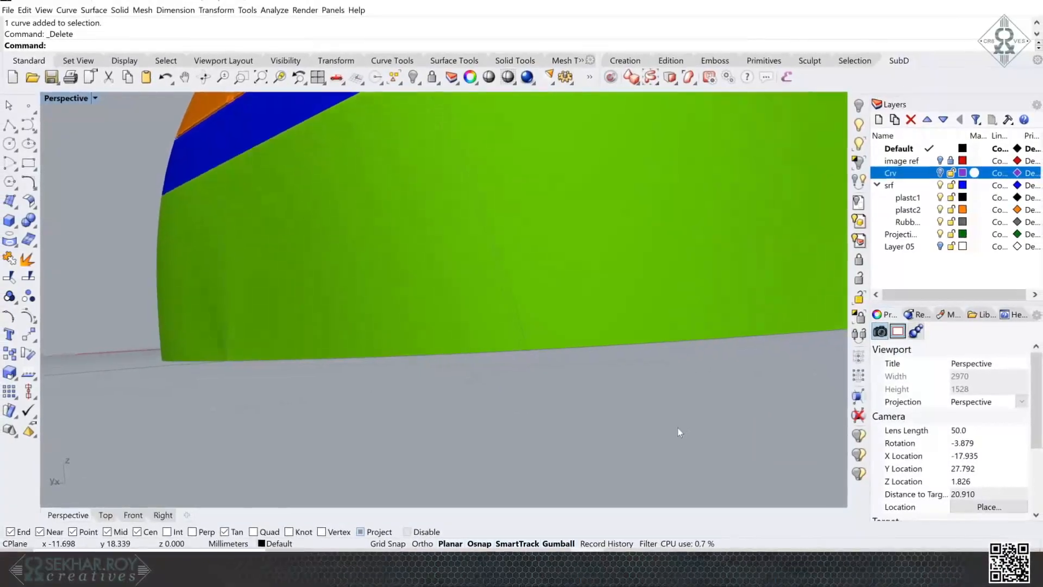
- Examine the green rubber base's underside and bottom edge from several angles
right_drag(677, 428, 295, 325)
right_drag(227, 318, 304, 348)
right_drag(277, 312, 310, 251)
right_drag(340, 352, 451, 313)
scroll(411, 307, up, 2)
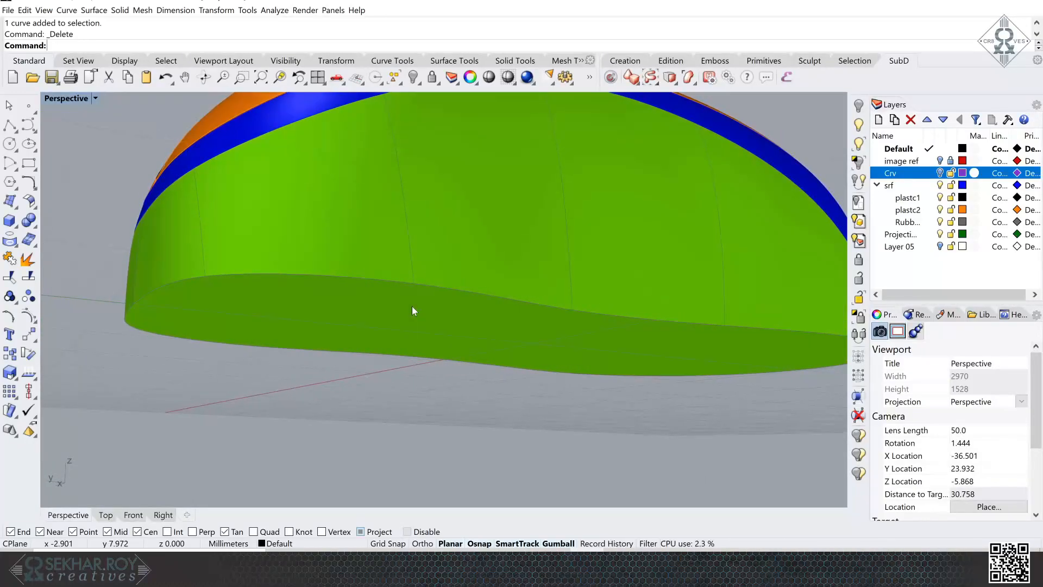
click(120, 11)
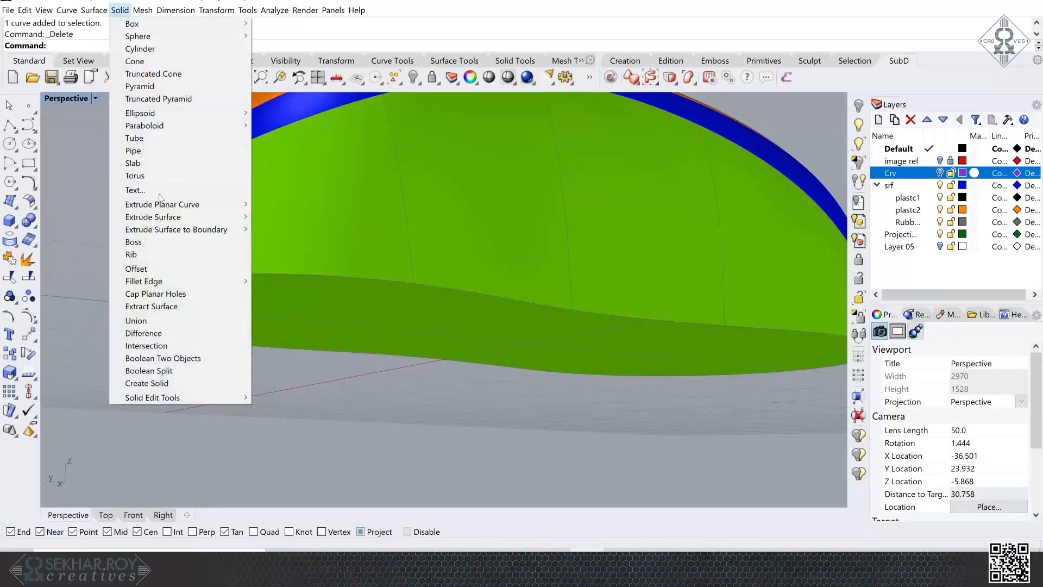
click(148, 294)
right_drag(366, 321, 536, 374)
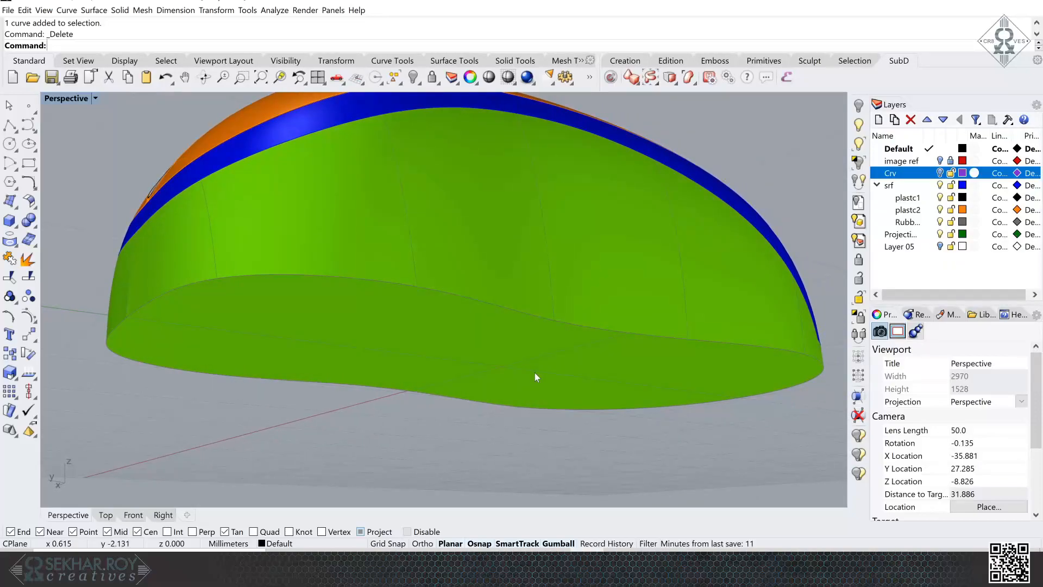
- Select both parts of the green base's bottom edge for an edge fillet with radius 1
click(67, 10)
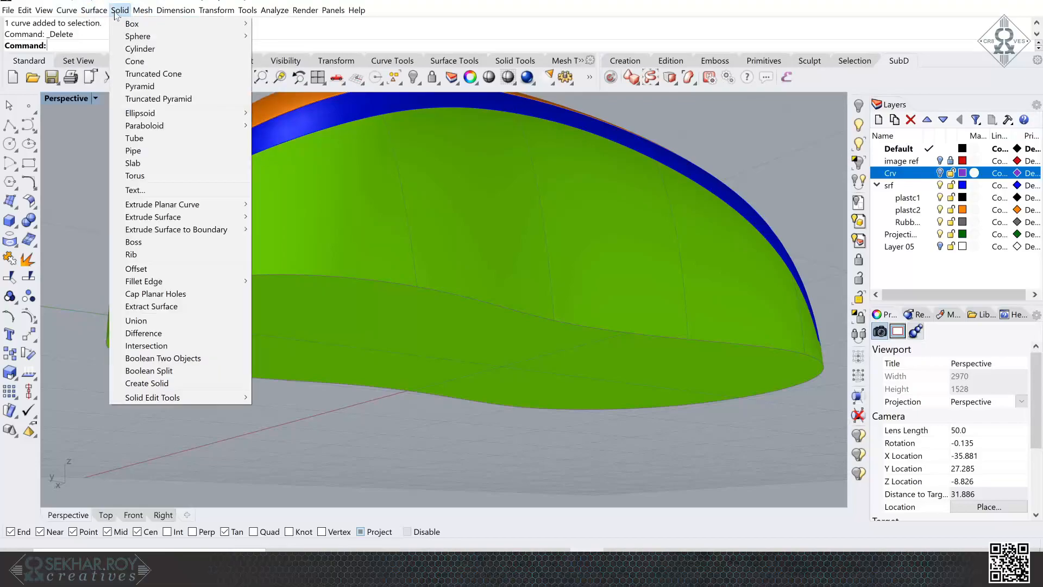
mouse_move(239, 281)
click(291, 280)
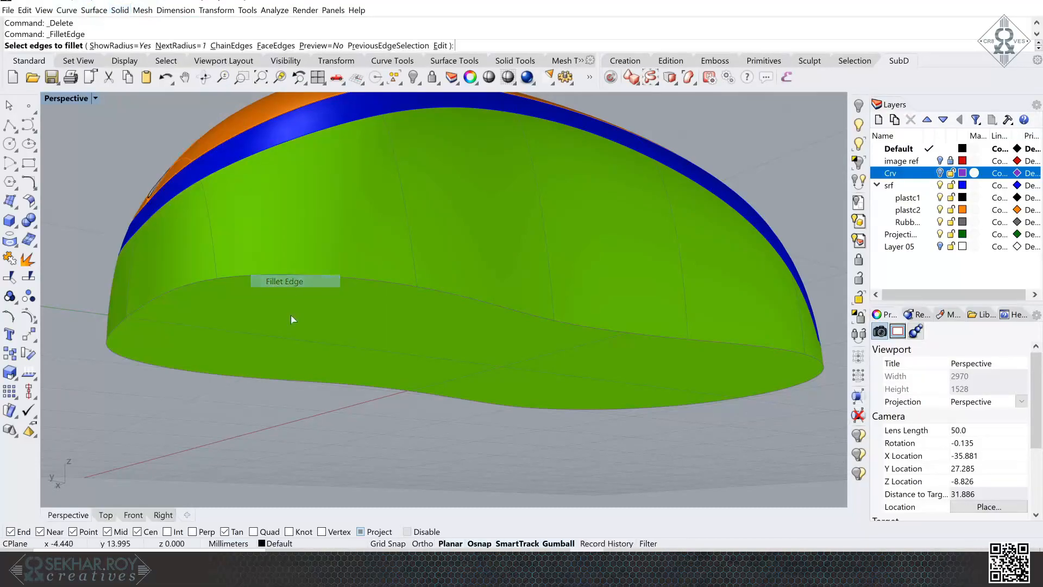
click(344, 279)
click(163, 368)
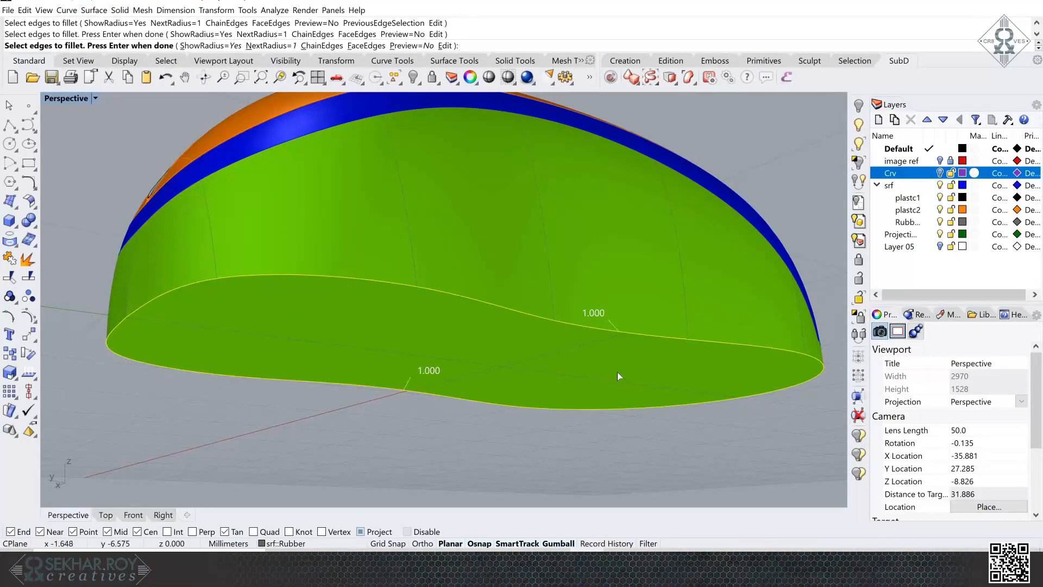
key(Return)
- Enlarge the upper fillet handle's radius at one end of the green base to about 2.9 mm
scroll(564, 412, up, 5)
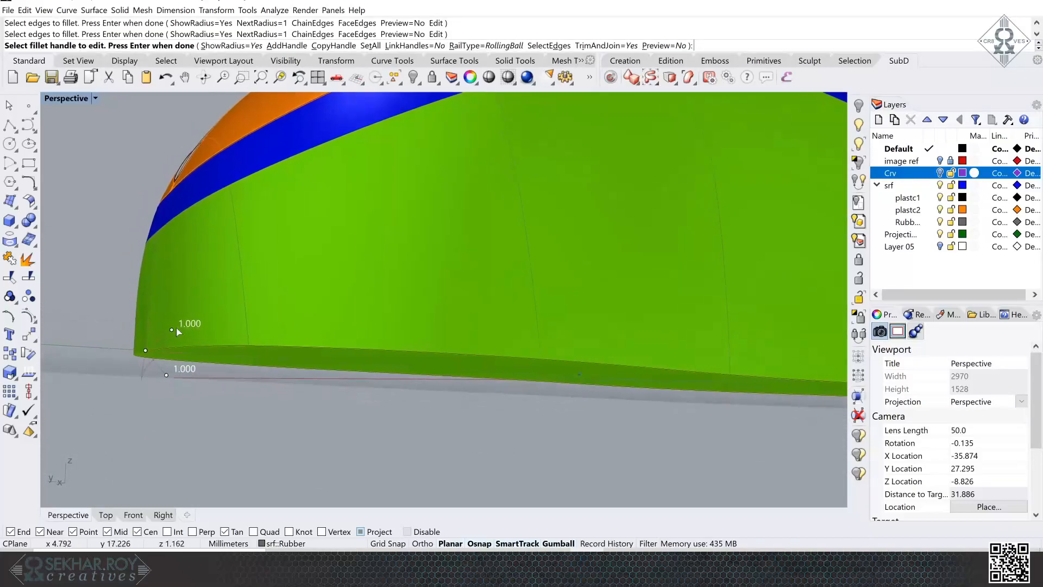
click(173, 327)
click(205, 304)
click(204, 304)
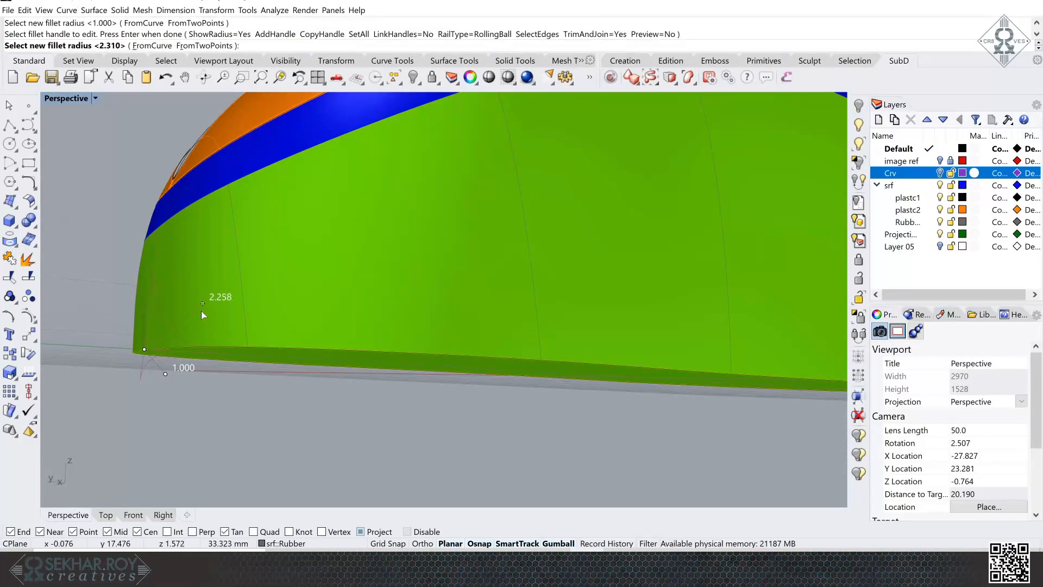
click(216, 292)
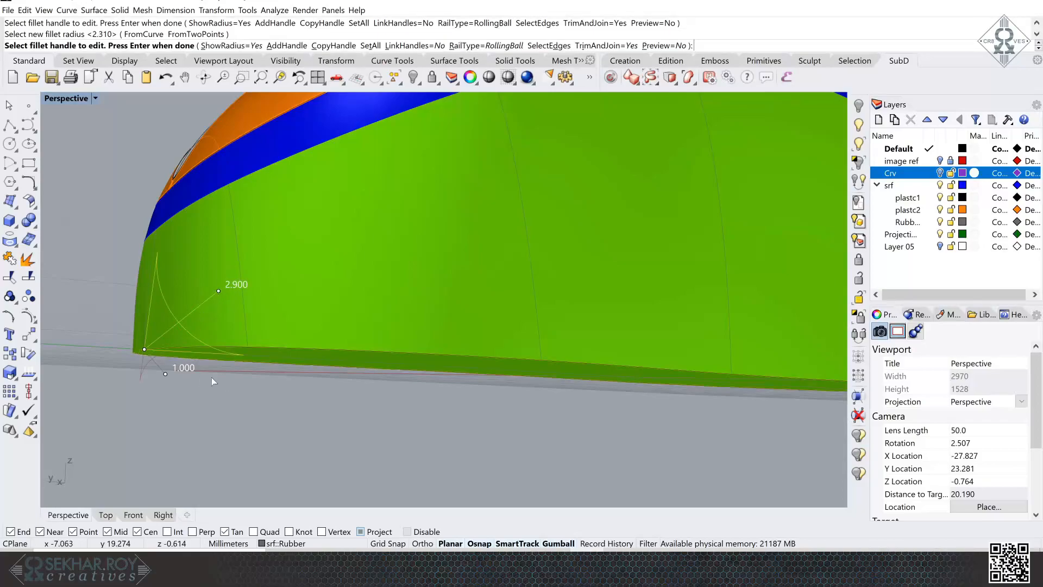
- Try to apply the fillet to the green base's bottom edges, inspect it and undo the fillet
scroll(223, 381, down, 5)
scroll(769, 351, up, 6)
scroll(779, 348, up, 1)
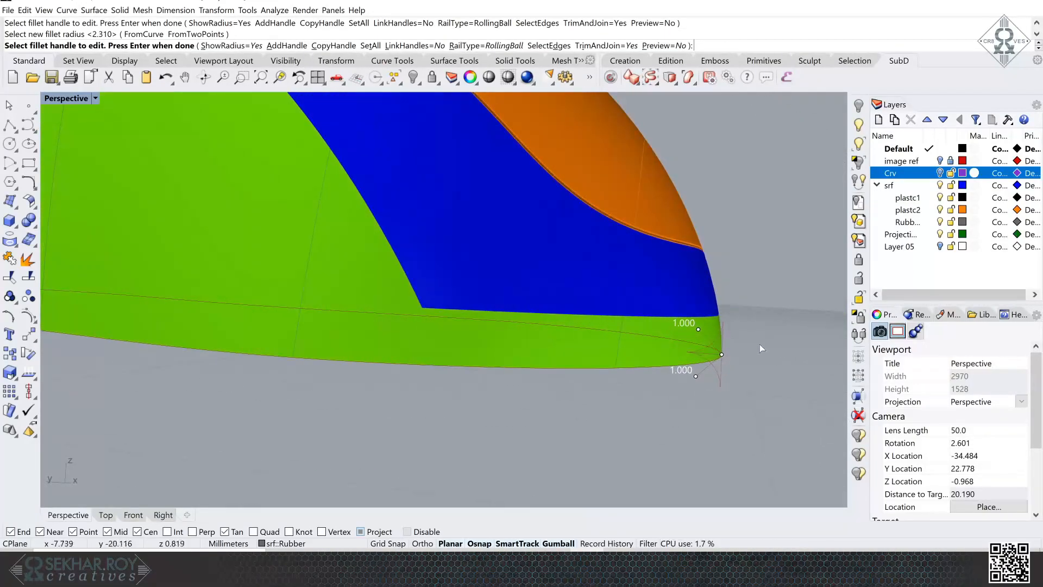
key(Return)
right_drag(787, 334, 275, 284)
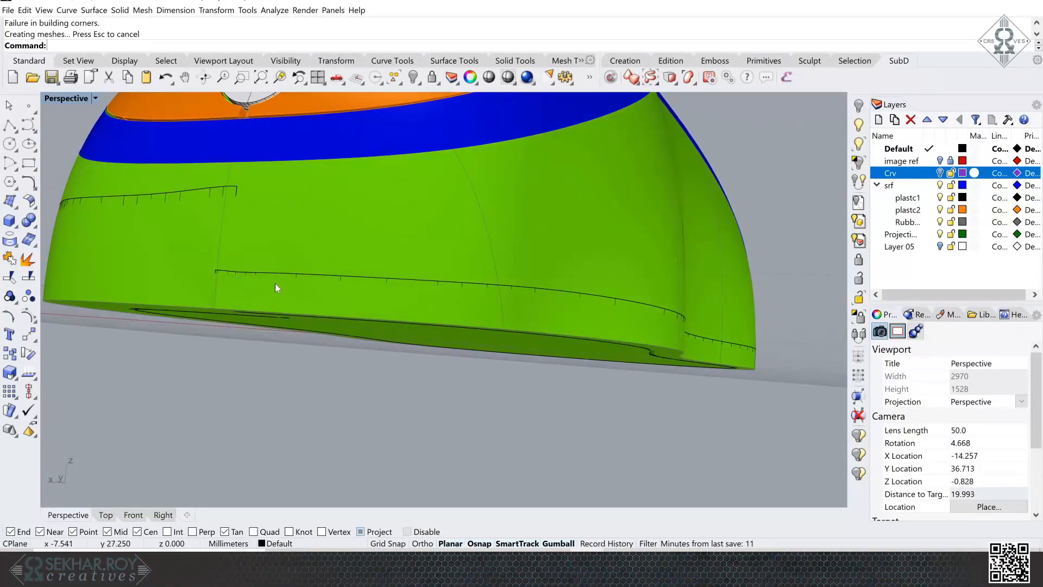
scroll(275, 284, down, 1)
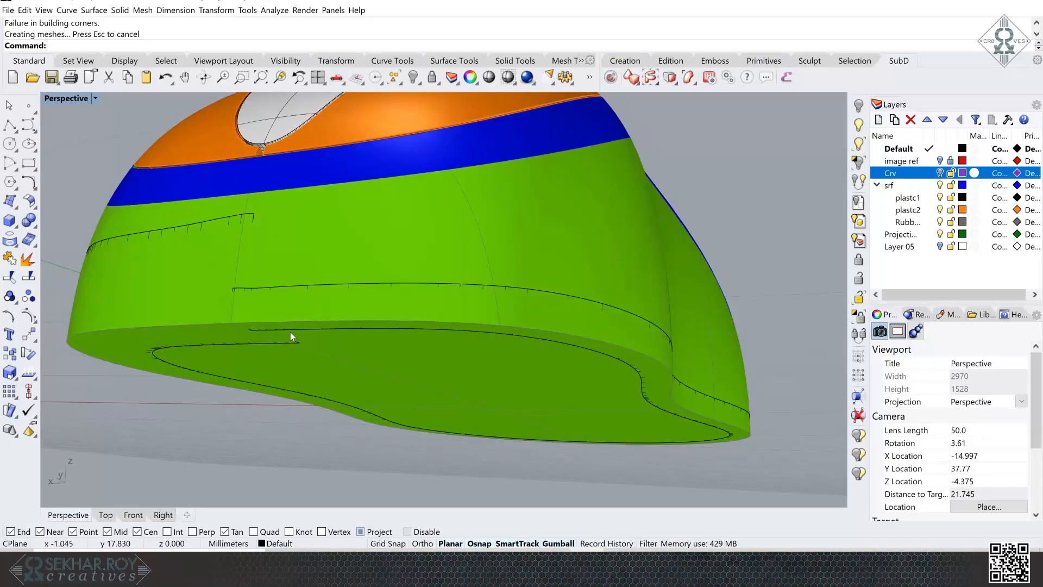
key(ctrl+z)
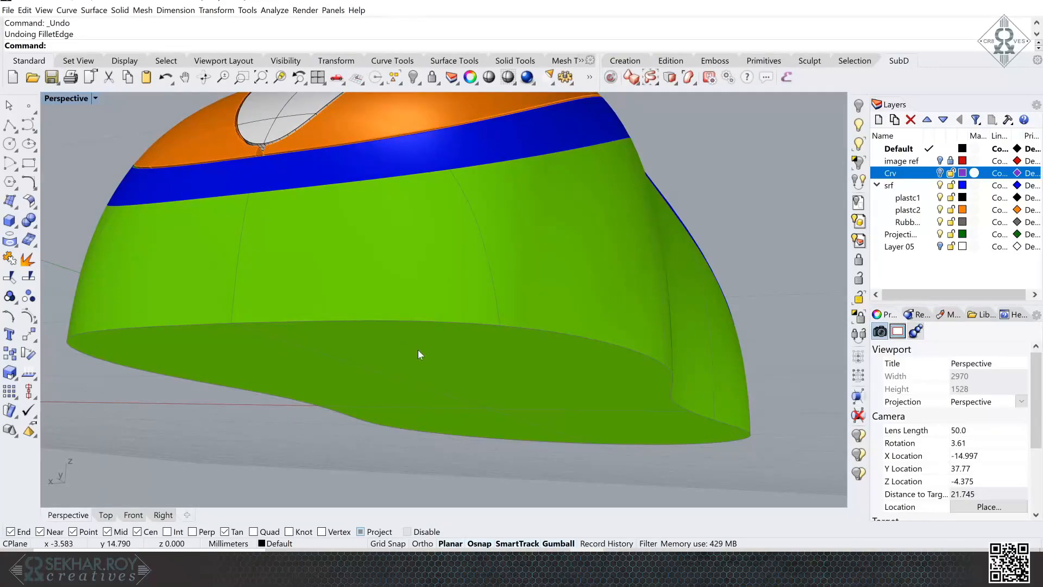
- Sketch a degree 3 curve with five control points in the Right view, just above the base's bottom edge, rising past its far end
right_drag(720, 237, 714, 236)
double_click(70, 98)
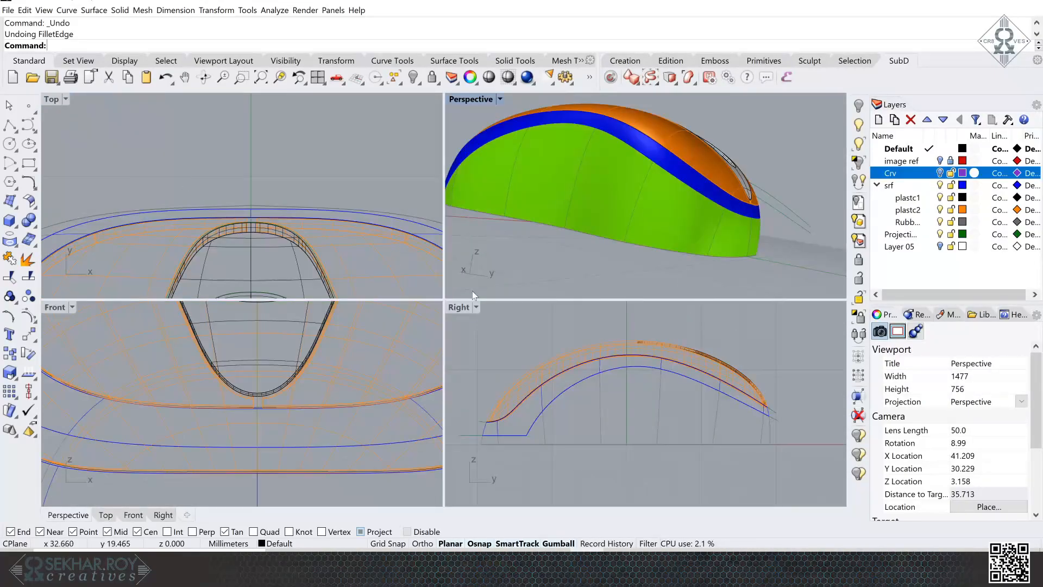
double_click(459, 307)
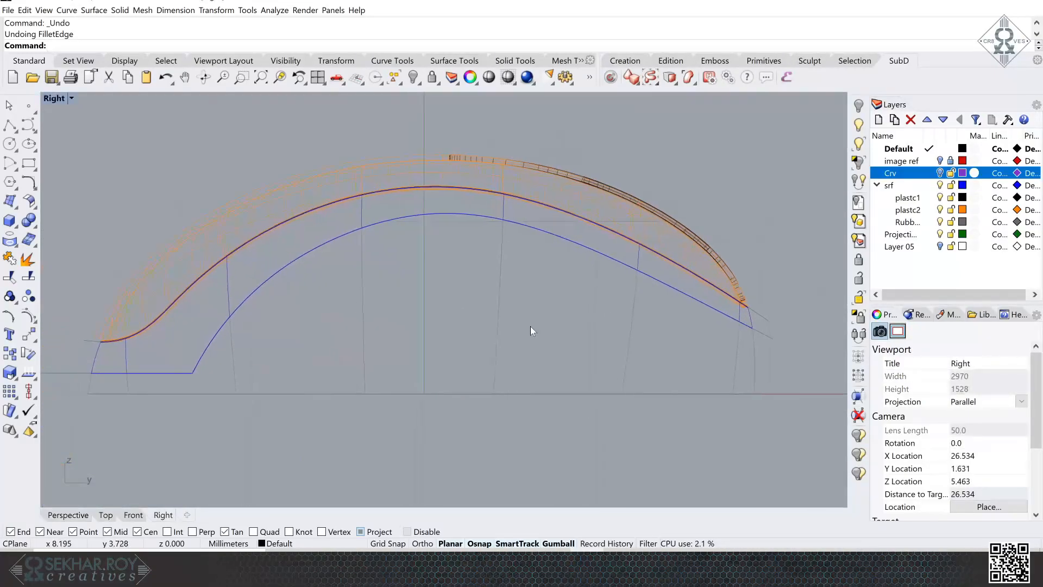
click(28, 125)
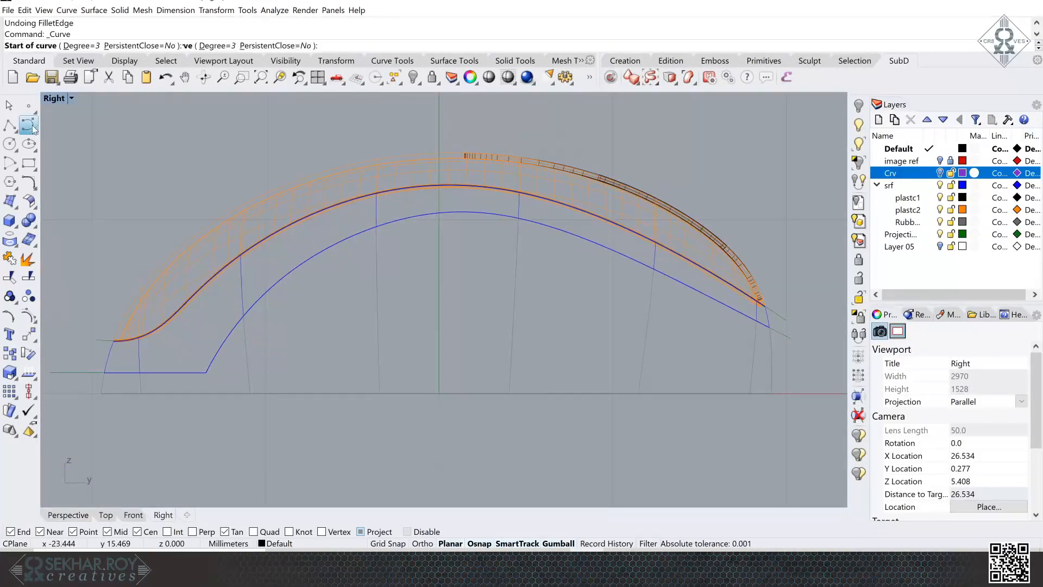
click(87, 378)
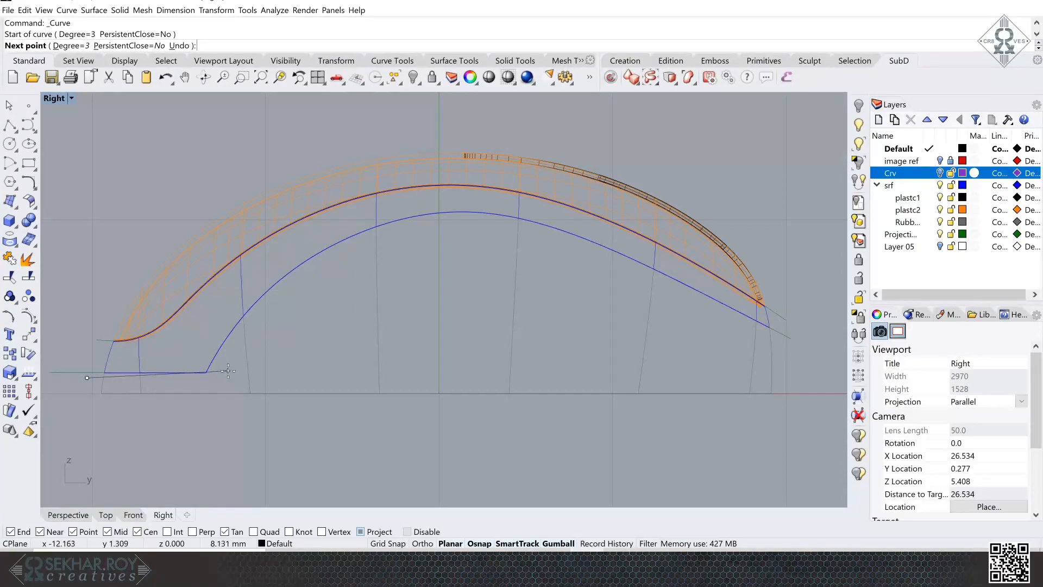
click(243, 377)
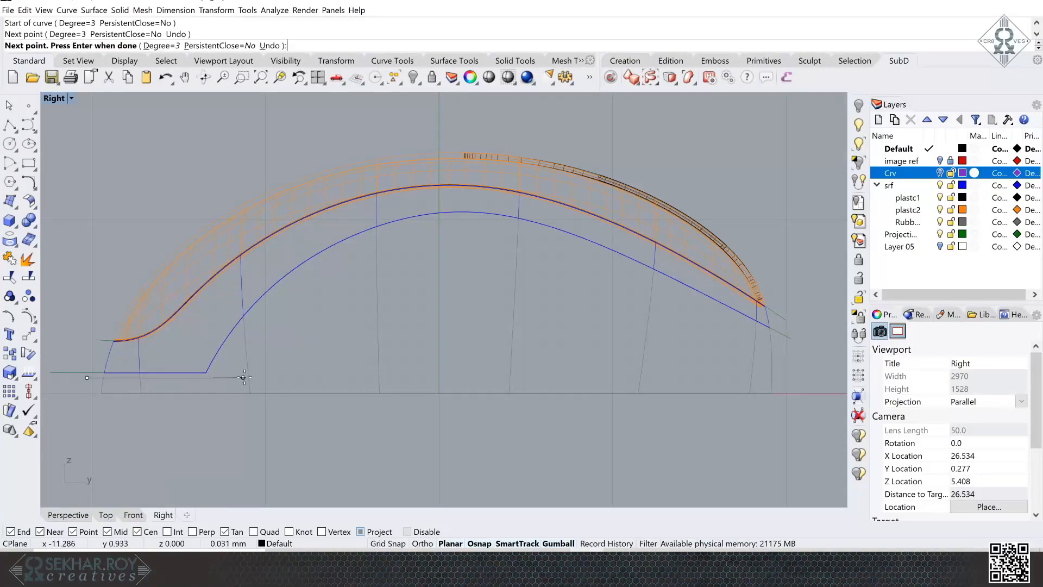
click(473, 373)
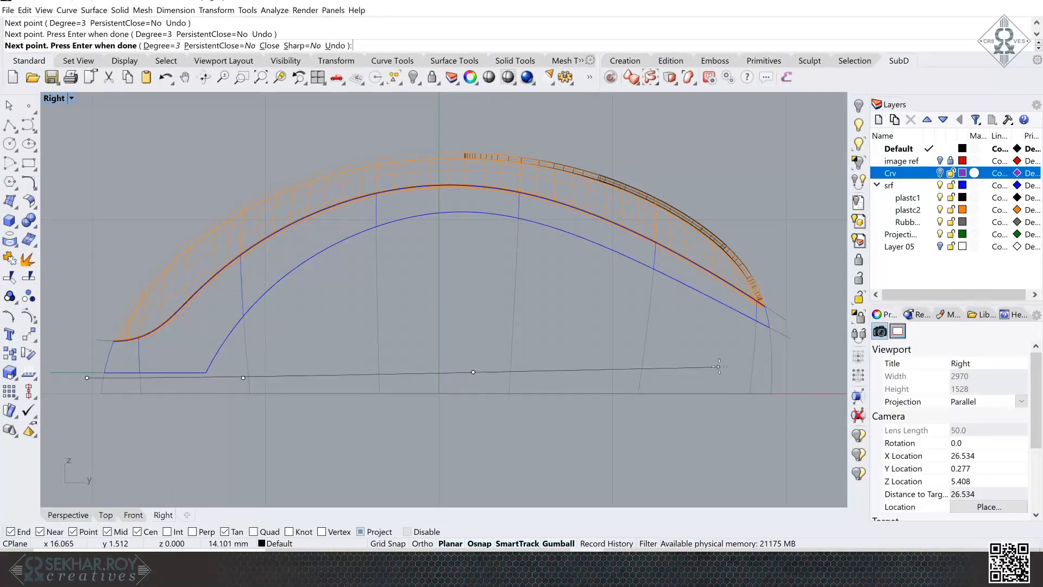
click(724, 362)
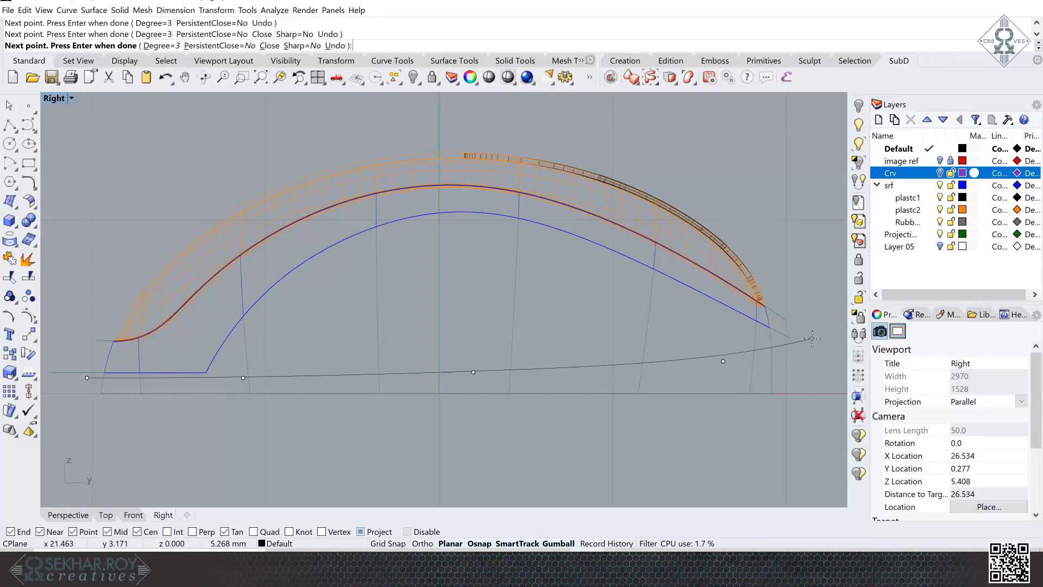
key(Return)
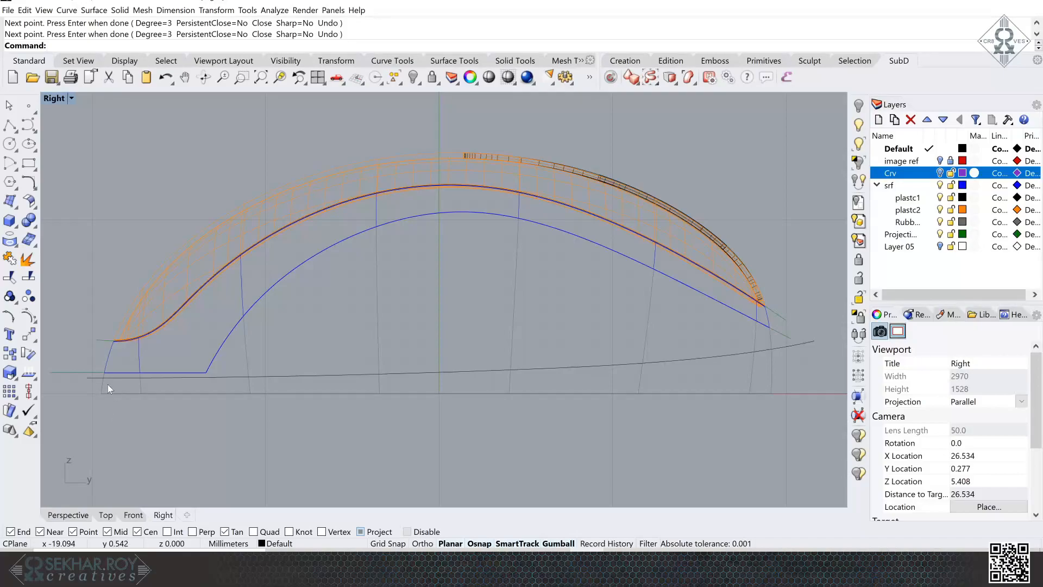
- Compare the new curve with the side reference image and trim away the green base below the curve
click(940, 161)
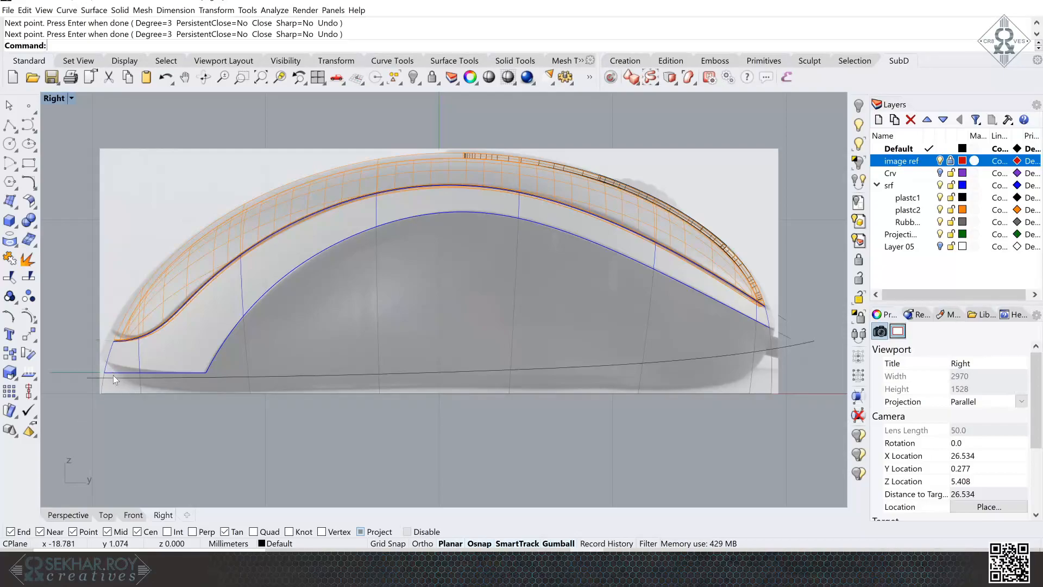
click(940, 161)
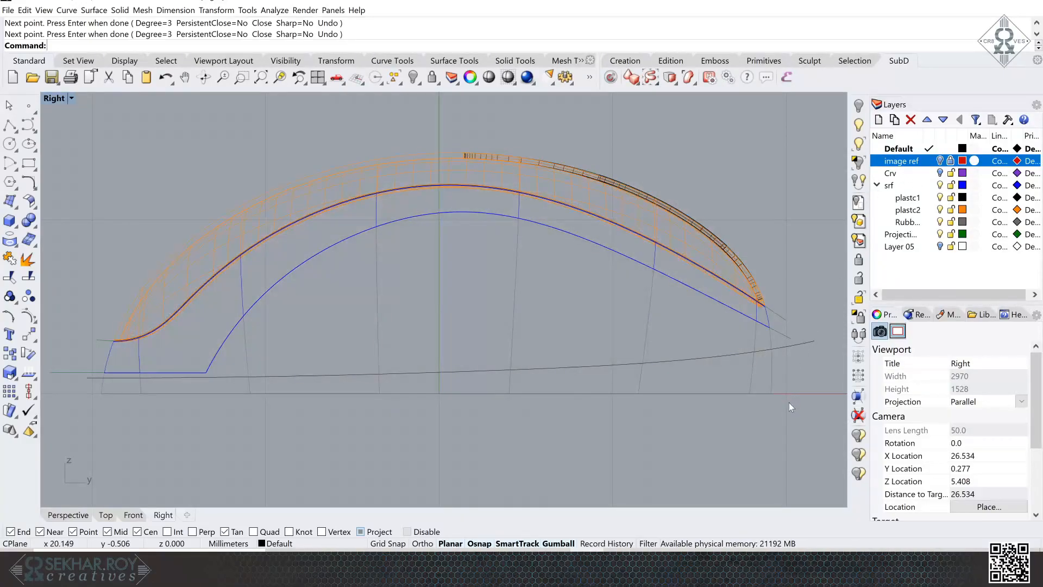
click(812, 350)
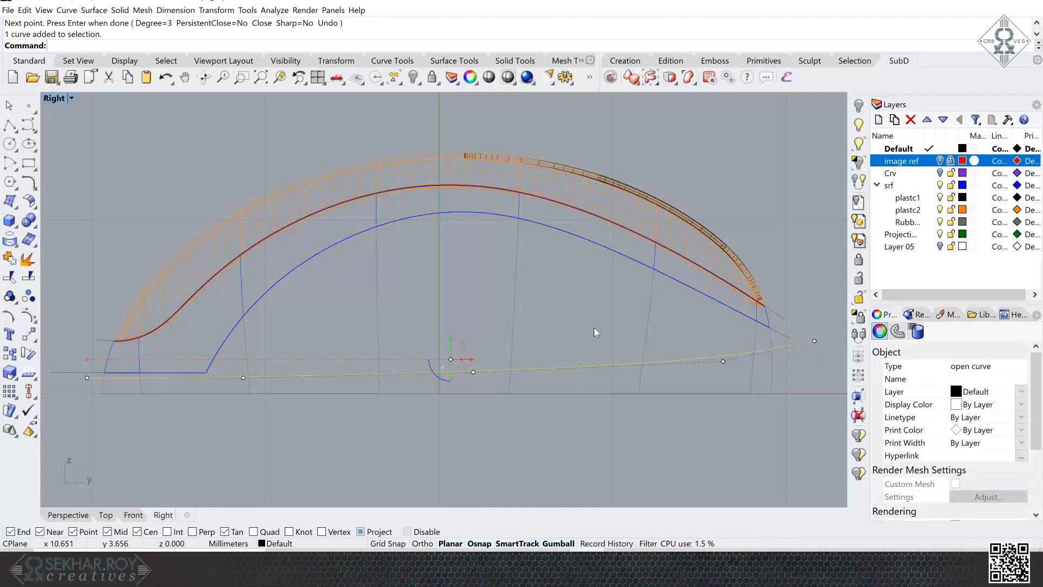
click(10, 278)
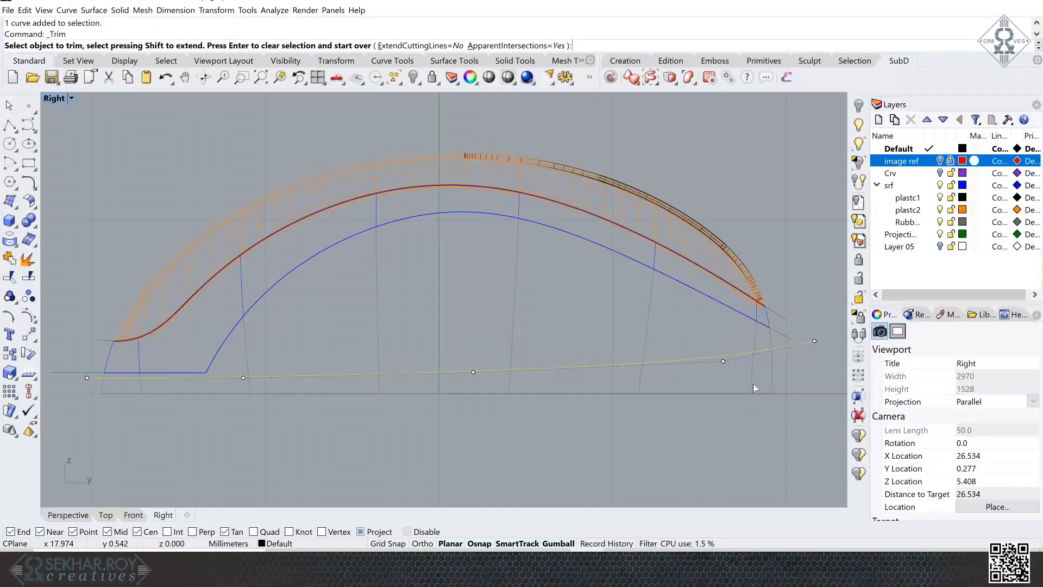
click(784, 385)
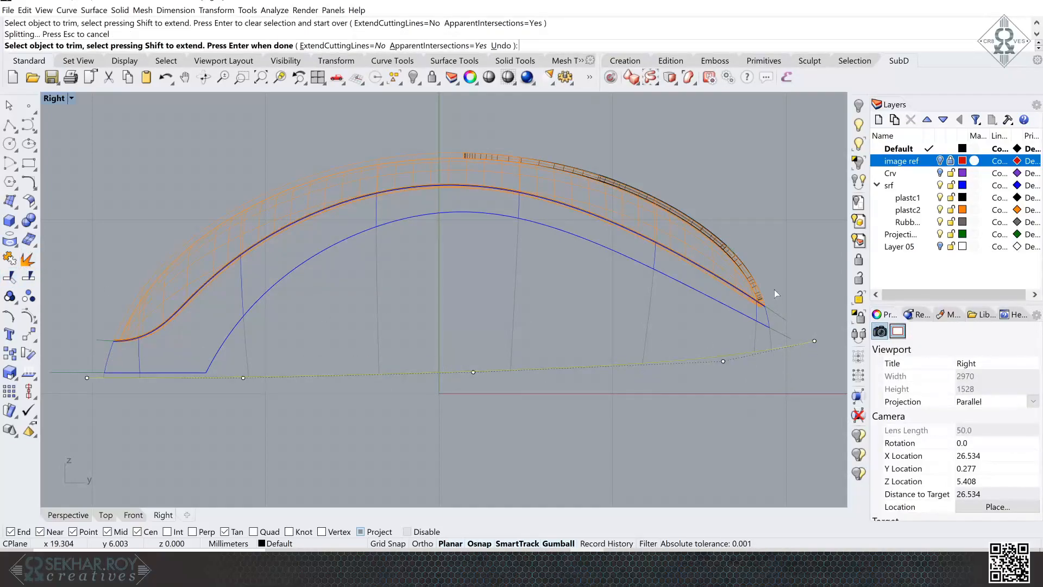
- Examine the low end of the trimmed base, showing the Crv layer and hiding the srf layer
double_click(53, 99)
right_drag(741, 243, 584, 264)
scroll(768, 260, up, 6)
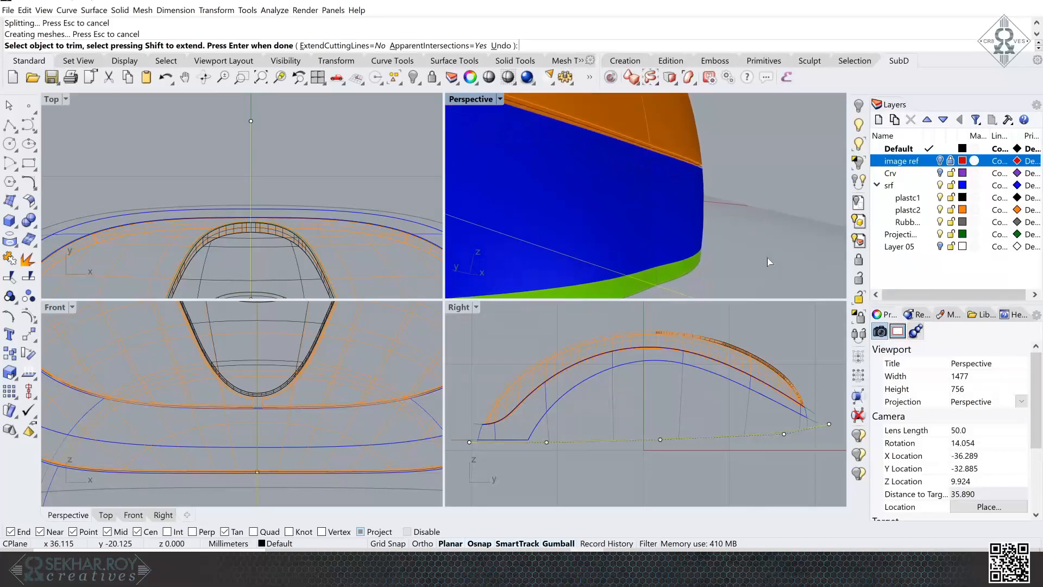
scroll(768, 261, up, 4)
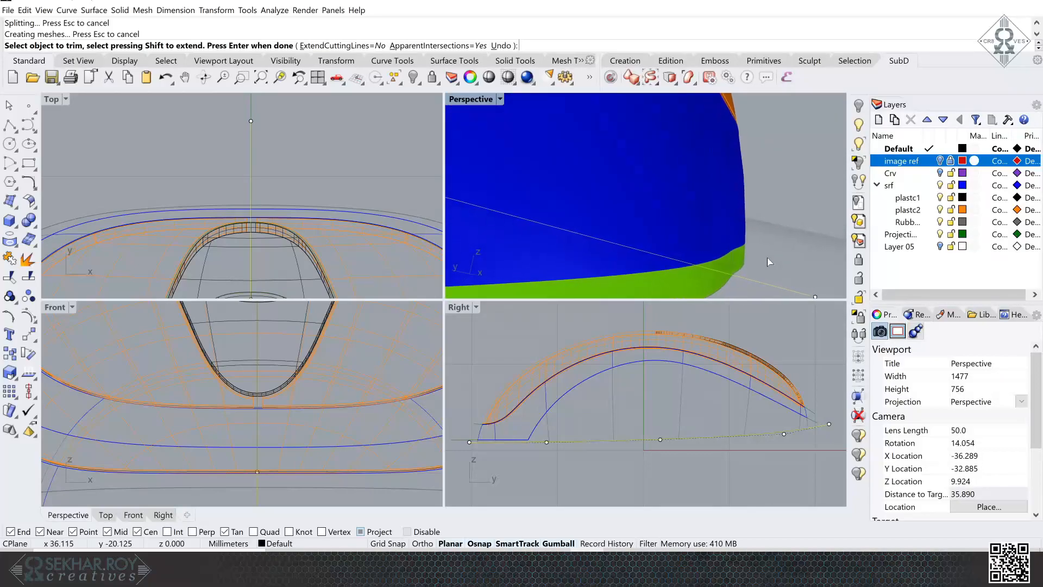
click(940, 173)
scroll(786, 235, down, 5)
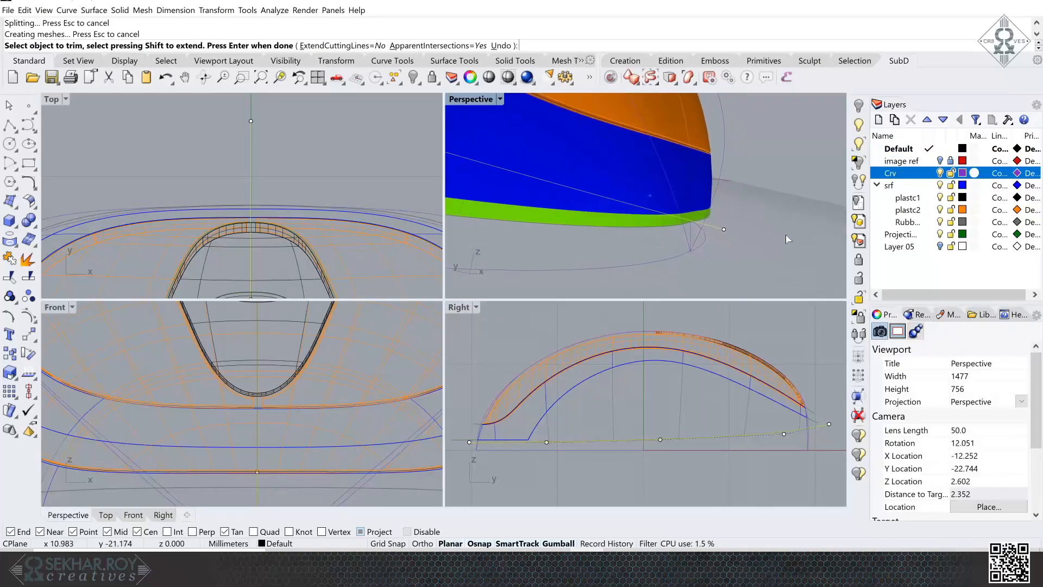
scroll(786, 235, down, 4)
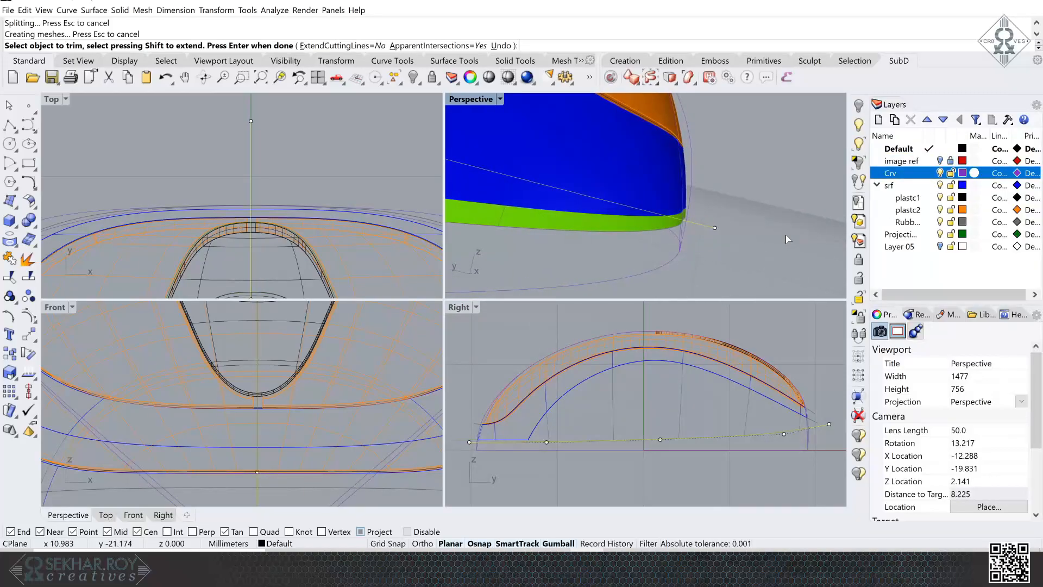
scroll(474, 426, up, 8)
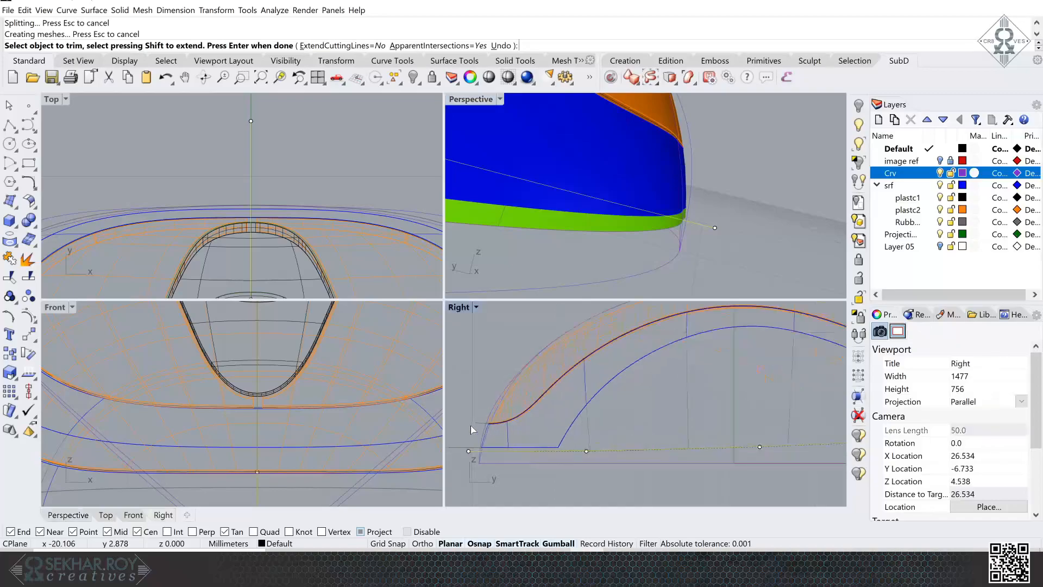
scroll(511, 423, up, 1)
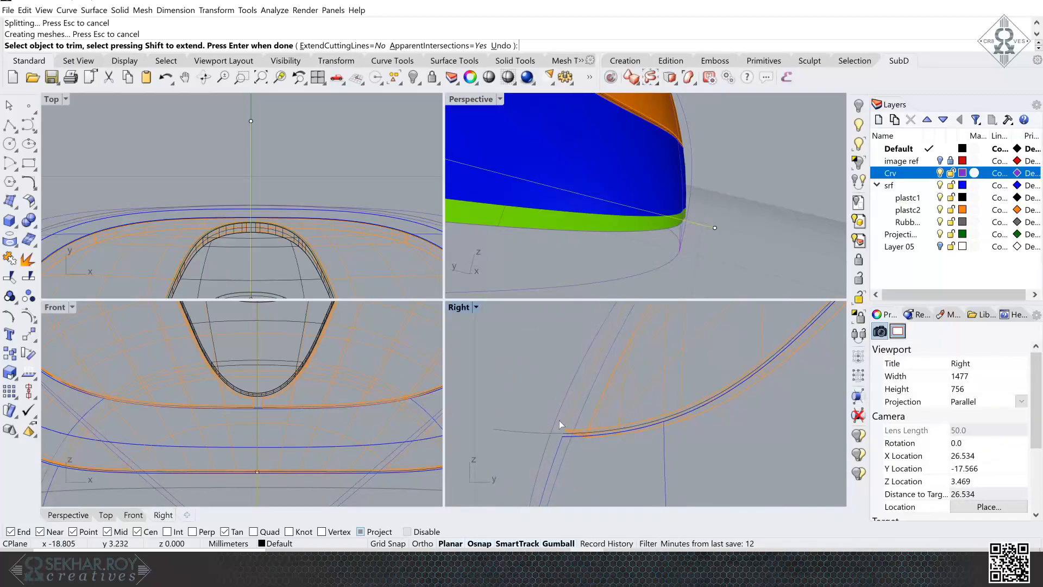
scroll(827, 201, down, 2)
click(941, 186)
- Try to trim the upright construction curves at the base's end and undo it, ending the Trim command
right_drag(746, 246, 734, 236)
click(691, 185)
click(684, 174)
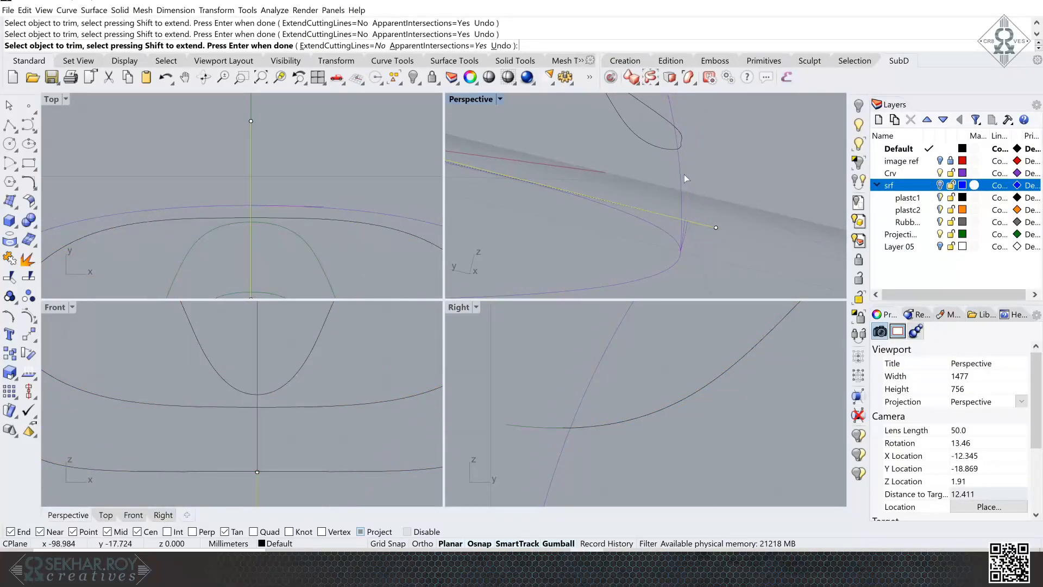
key(ctrl+z)
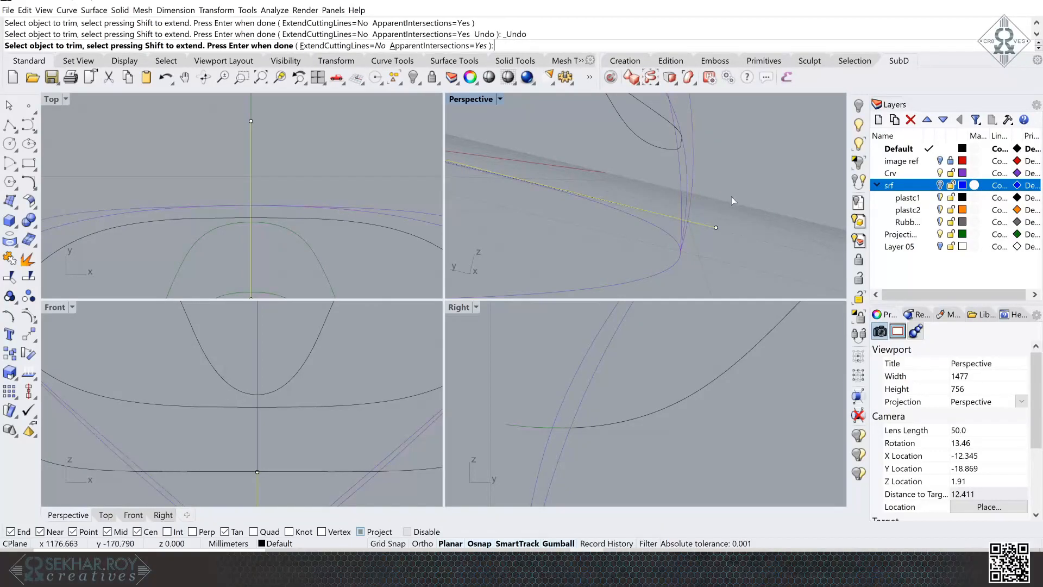
key(Escape)
key(Escape)
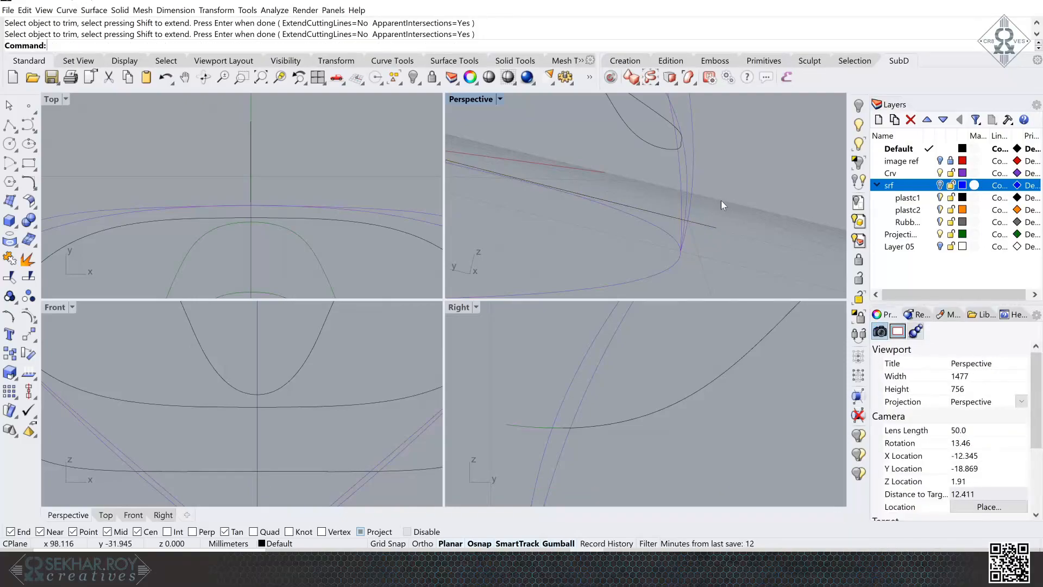
- Try to reshape the central side profile curve by moving its control point near the low end, and undo the moves
click(695, 193)
click(686, 185)
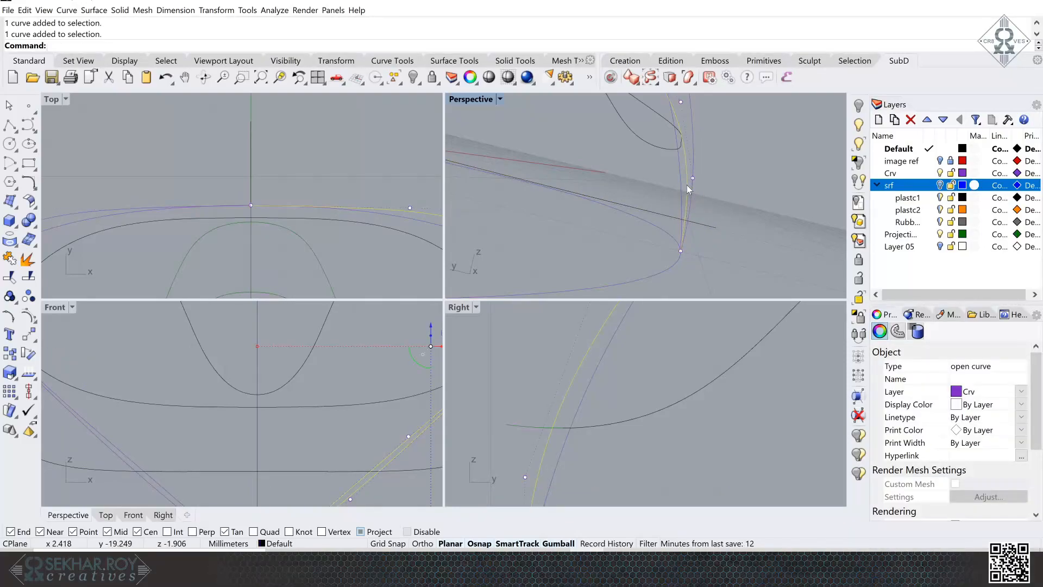
right_drag(687, 185, 673, 184)
drag(690, 188, 674, 180)
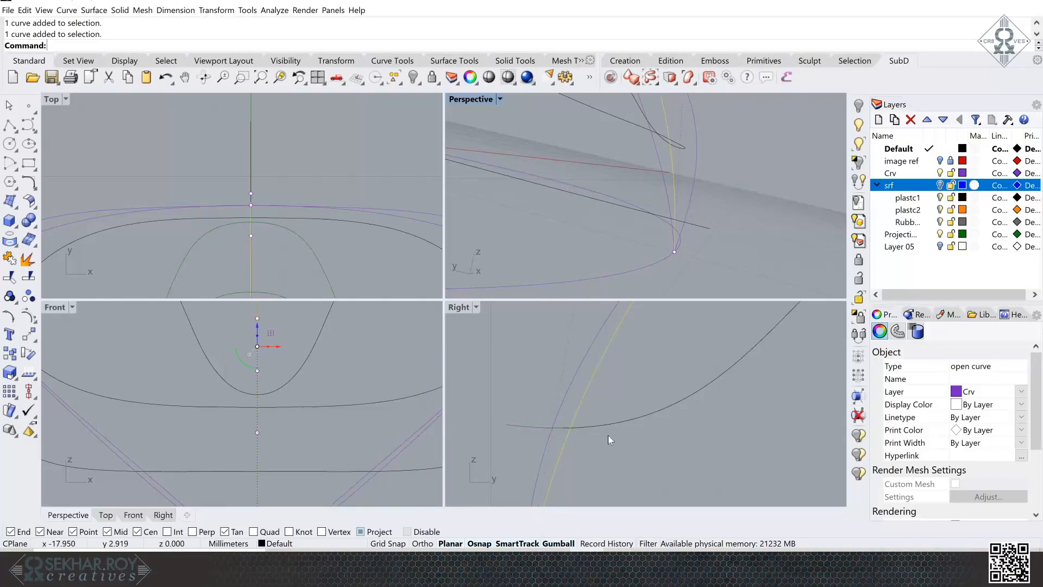
scroll(608, 435, down, 3)
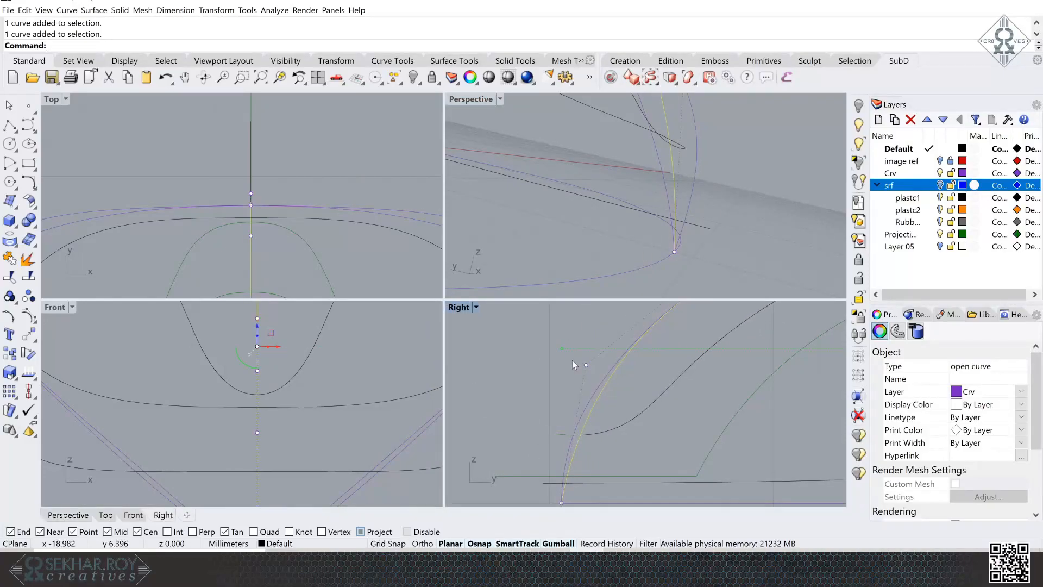
click(585, 365)
drag(604, 365, 604, 370)
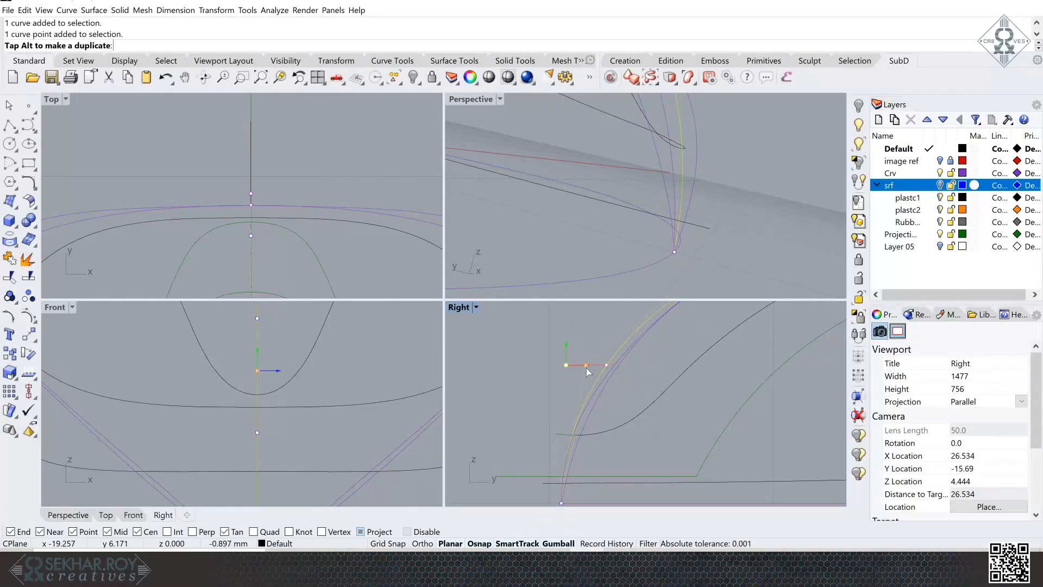
drag(586, 367, 596, 381)
scroll(612, 377, down, 3)
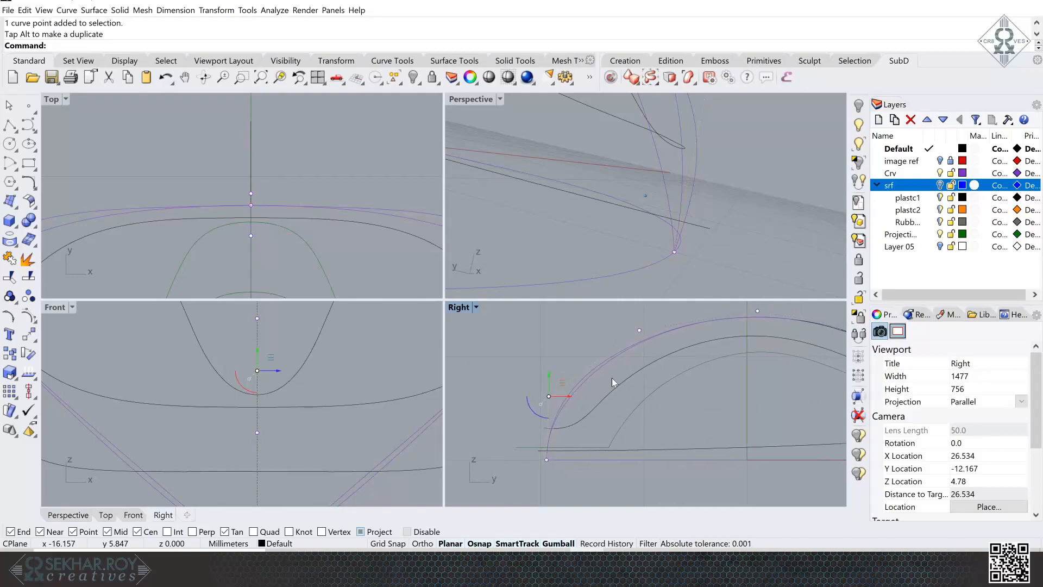
drag(545, 381, 545, 385)
key(ctrl+z)
key(ctrl+z)
click(731, 243)
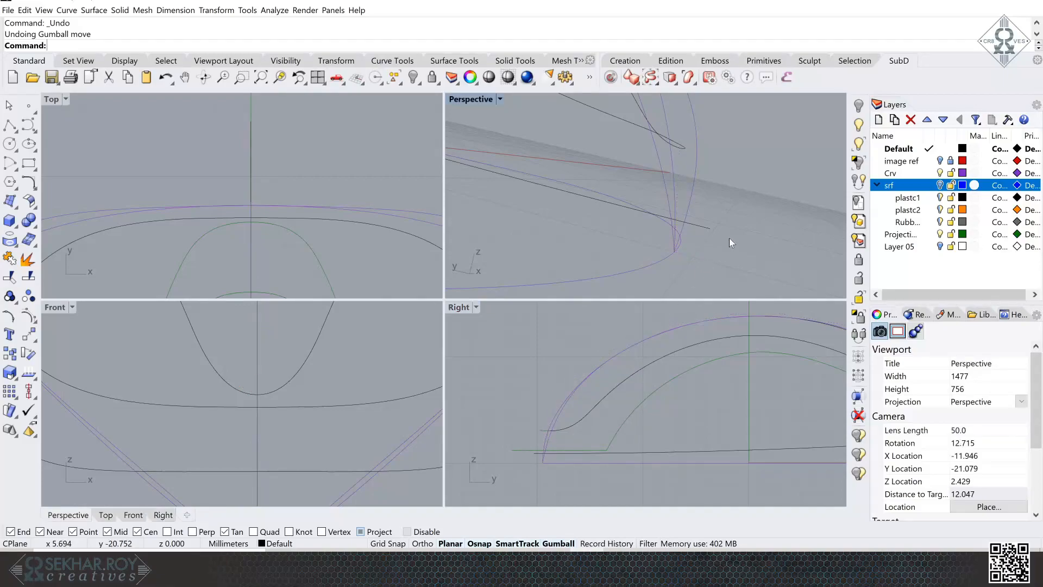
- Join the two open curves of the mouse's bottom outline into one closed curve
right_drag(741, 231, 783, 229)
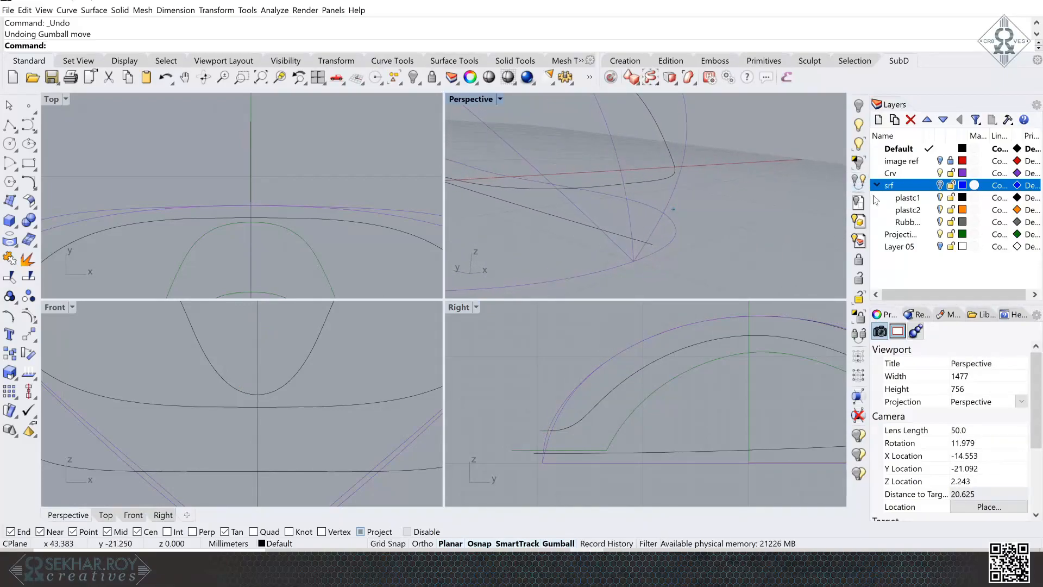
click(749, 401)
scroll(750, 400, down, 5)
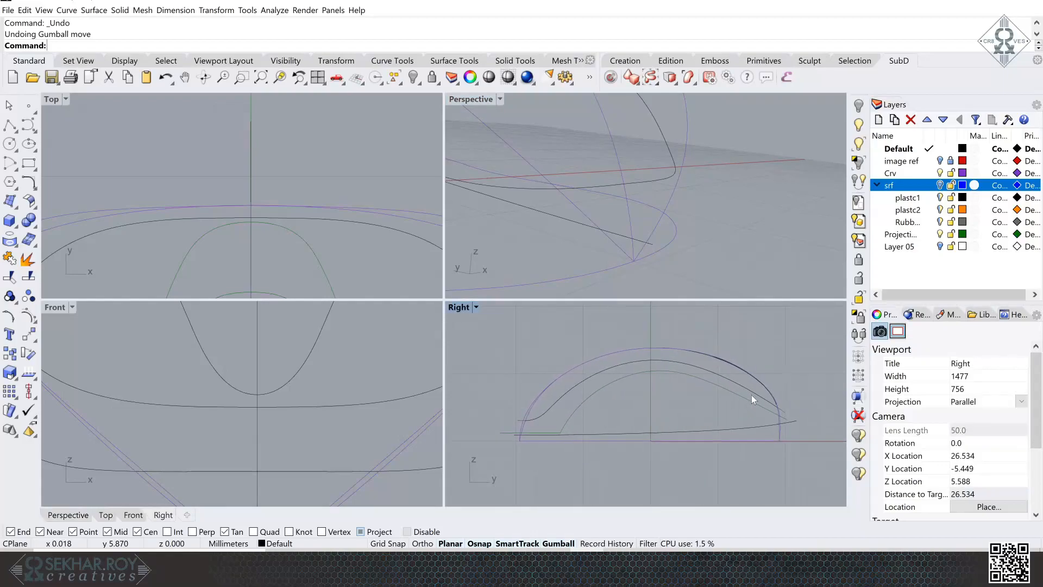
click(617, 269)
right_drag(616, 269, 674, 253)
click(674, 255)
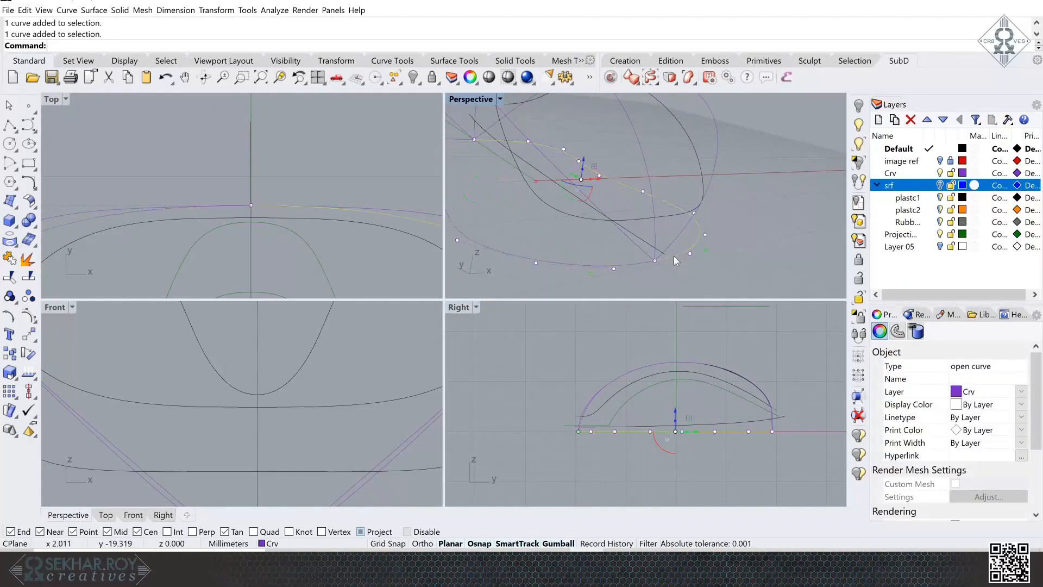
shift+click(634, 262)
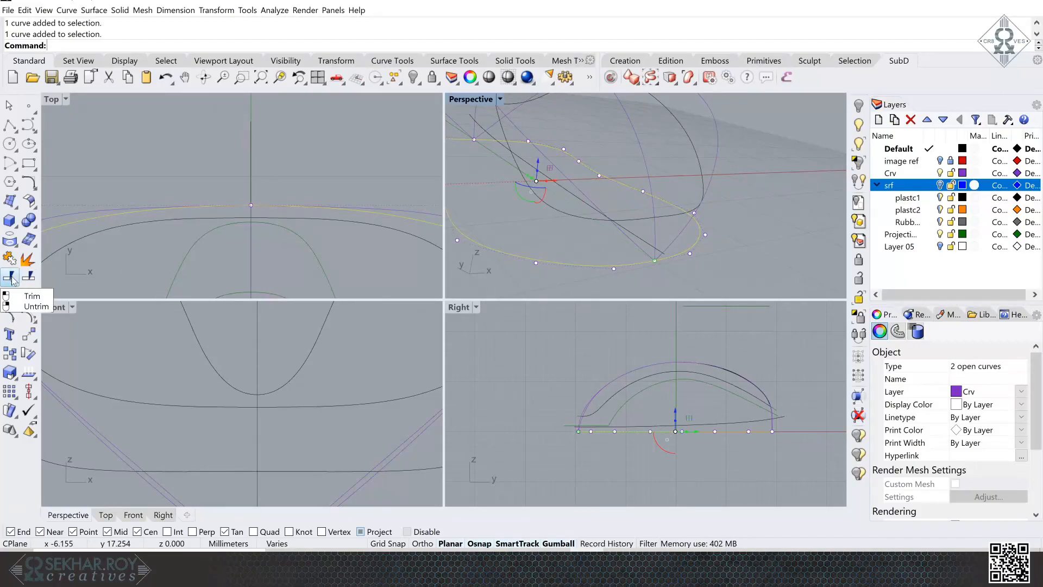
key(ctrl+j)
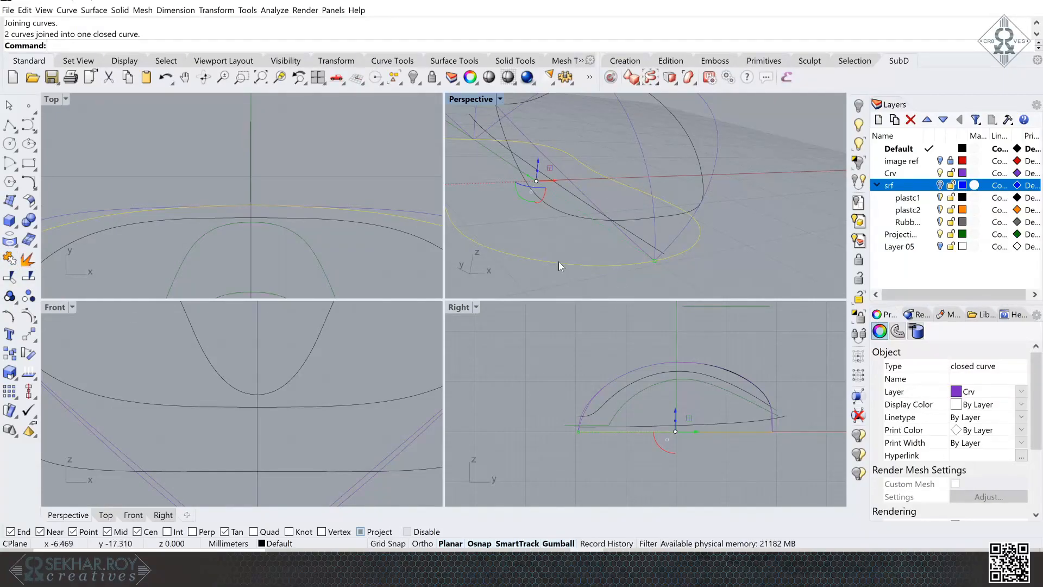
- Offset the closed bottom outline inward by about 1.8 mm through a picked point, with Loose set to Yes
click(65, 11)
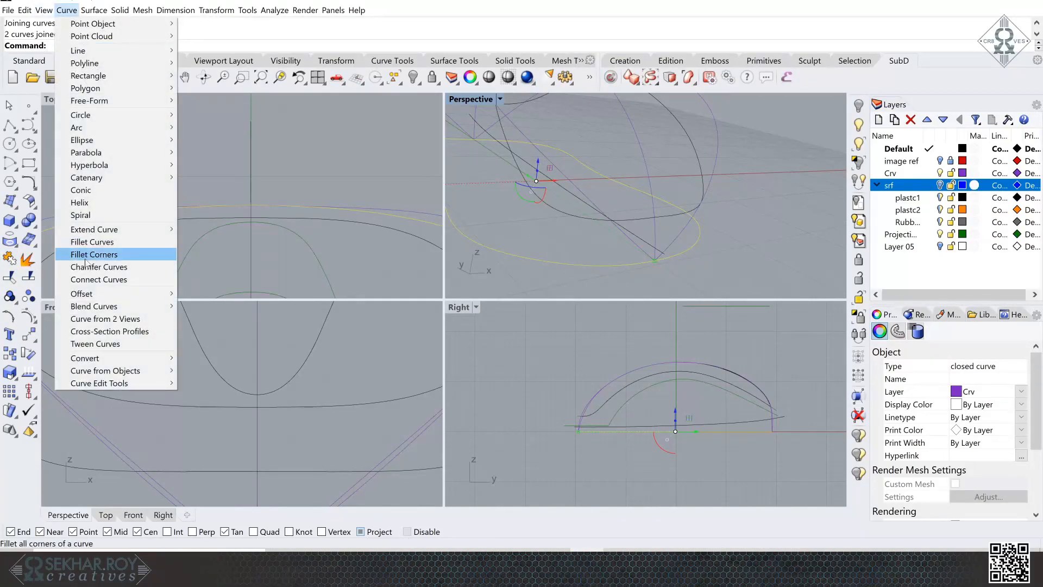
mouse_move(116, 288)
click(217, 292)
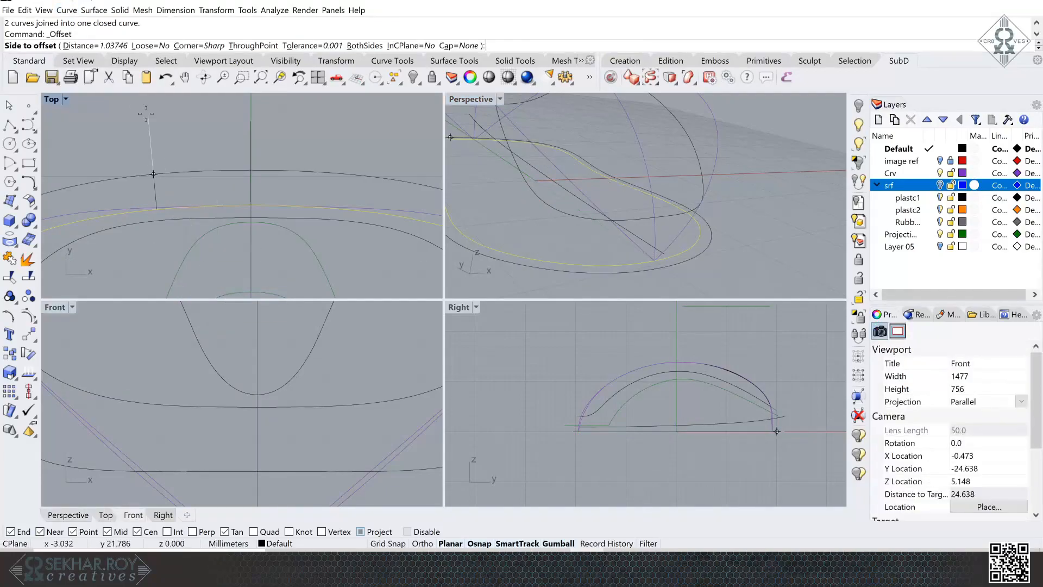
click(253, 45)
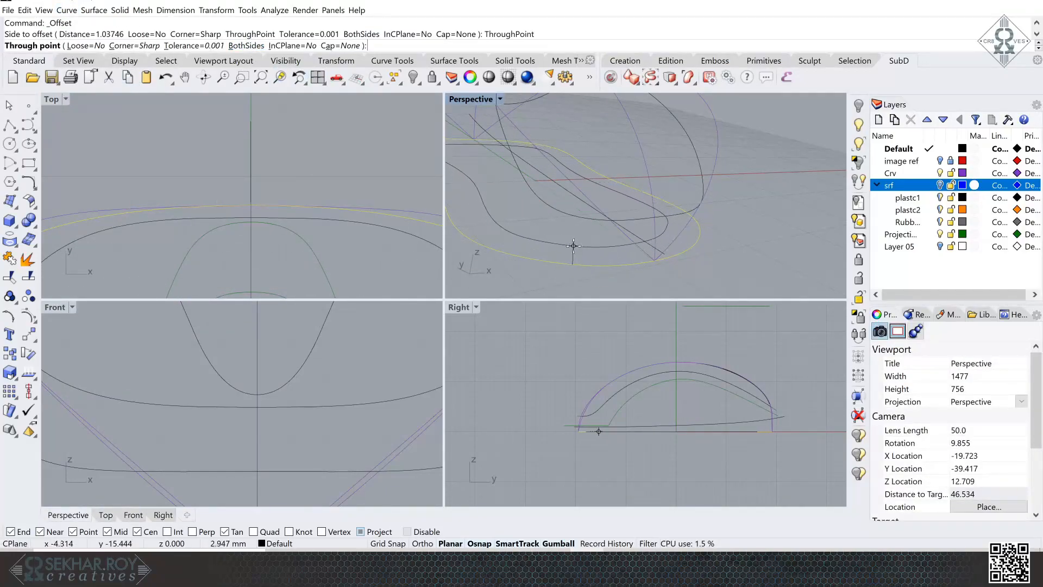
scroll(571, 247, up, 4)
scroll(573, 252, down, 5)
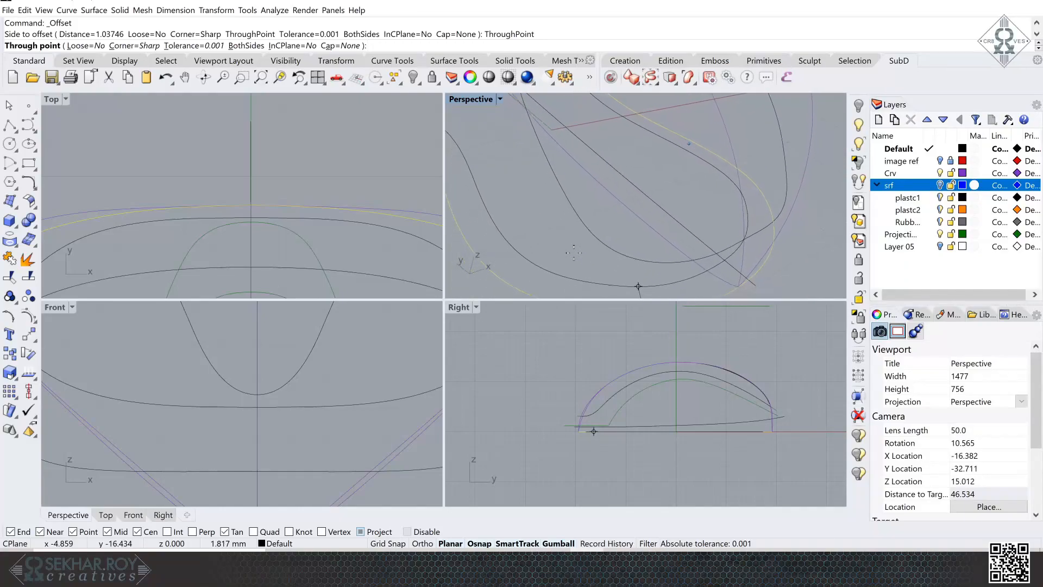
click(87, 47)
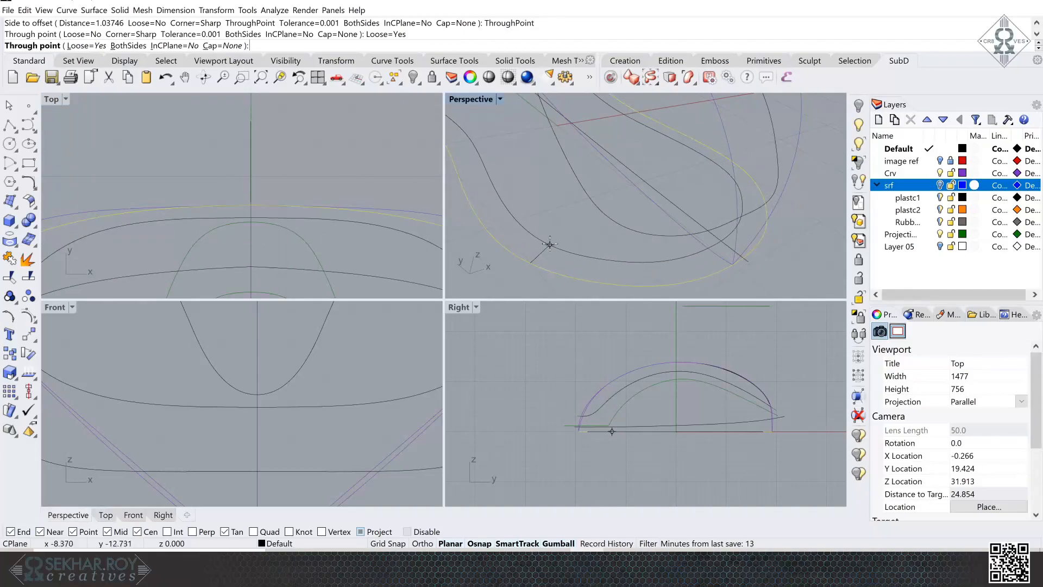
click(548, 248)
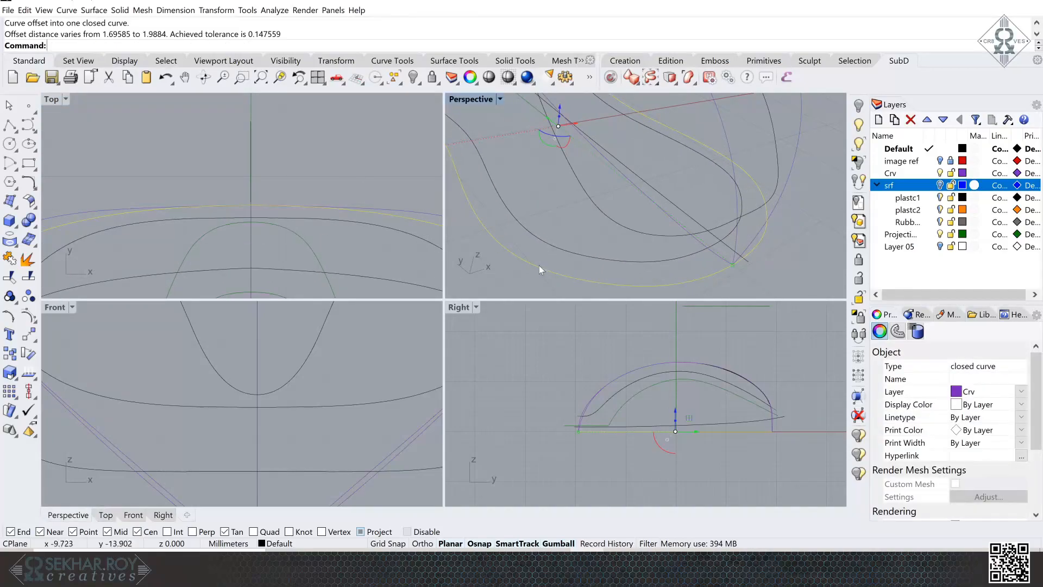
- Try a regular outward offset of the bottom outline, compare the curves' control points, and delete the outward curve
right_click(539, 266)
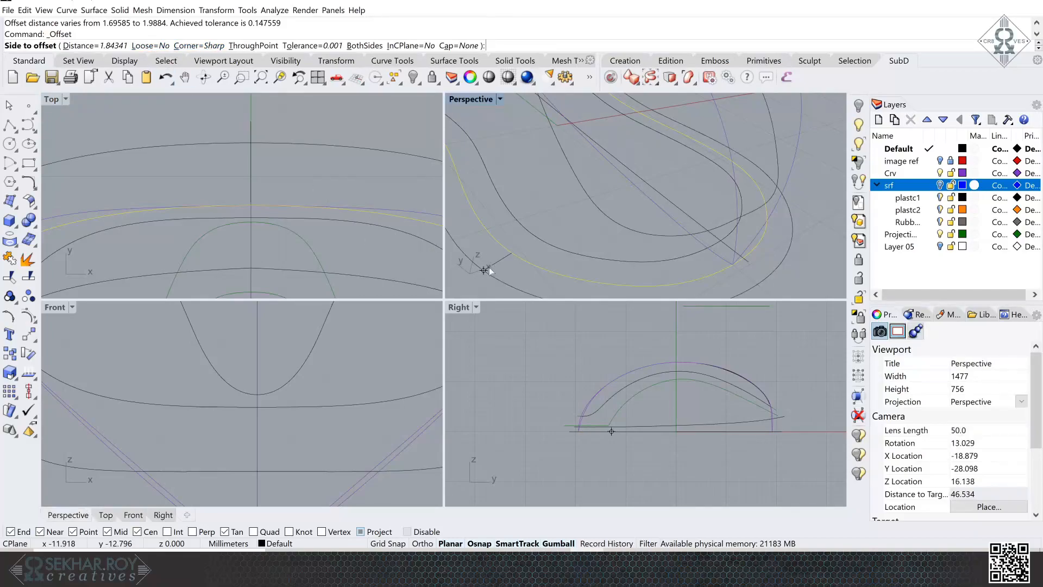
click(547, 247)
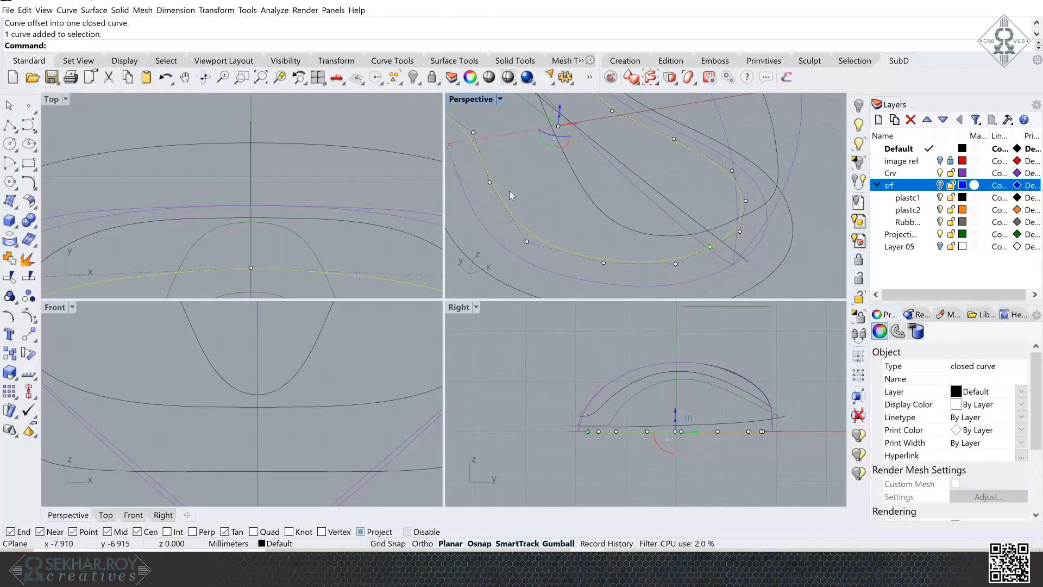
right_drag(624, 258, 631, 262)
click(633, 261)
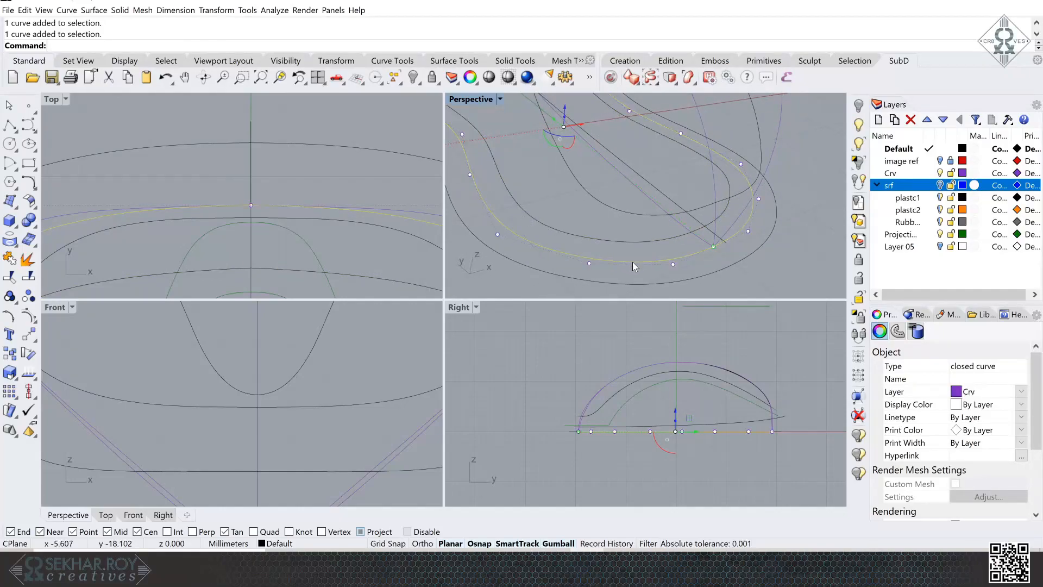
click(521, 265)
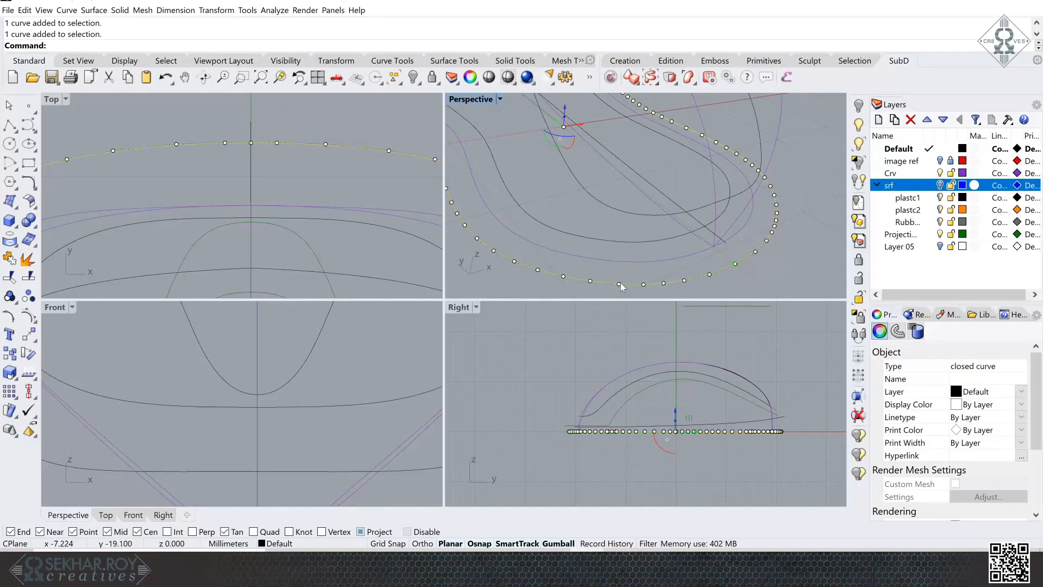
key(Delete)
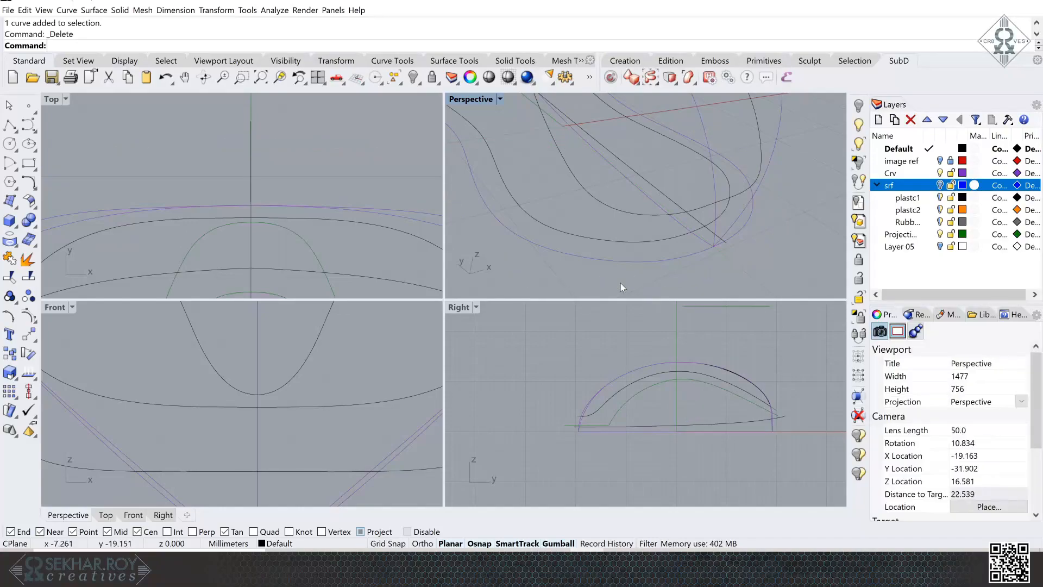
- Undo the last curve and draw a degree 3 section curve from the base's lower edge down to the inner bottom outline at the +Y end
click(626, 242)
right_drag(738, 298, 739, 298)
key(ctrl+z)
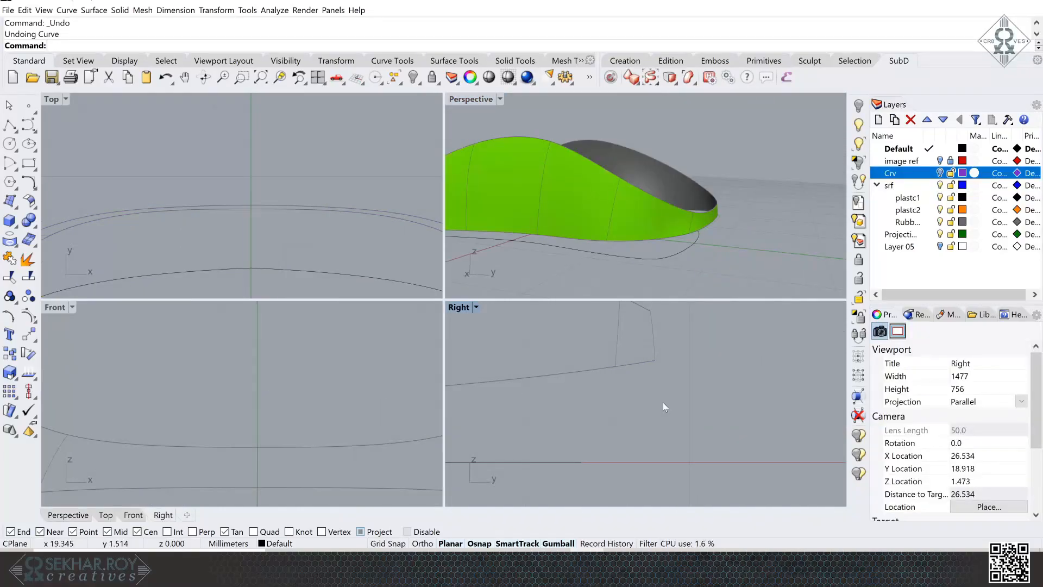
click(29, 124)
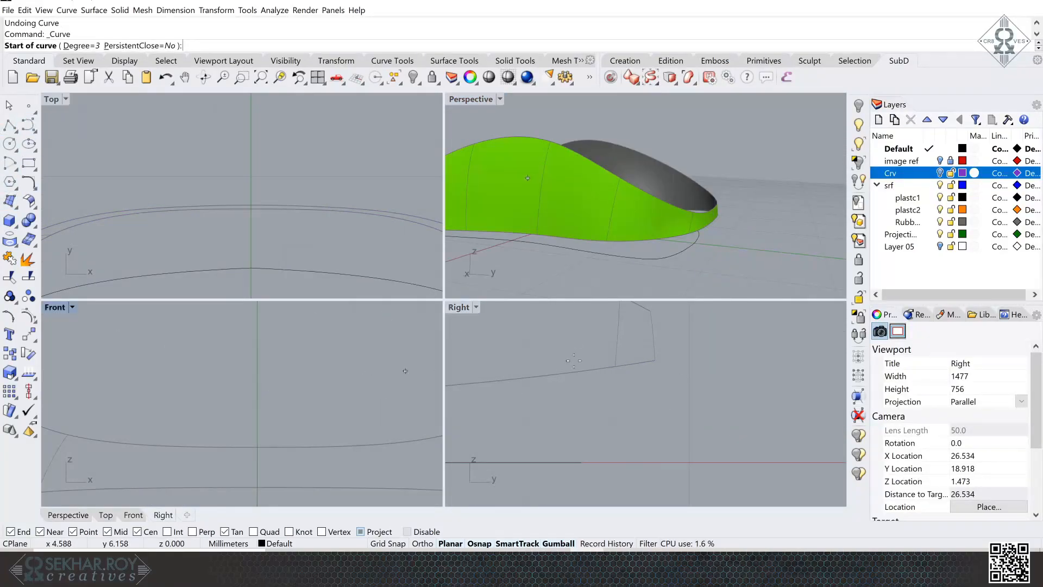
click(655, 360)
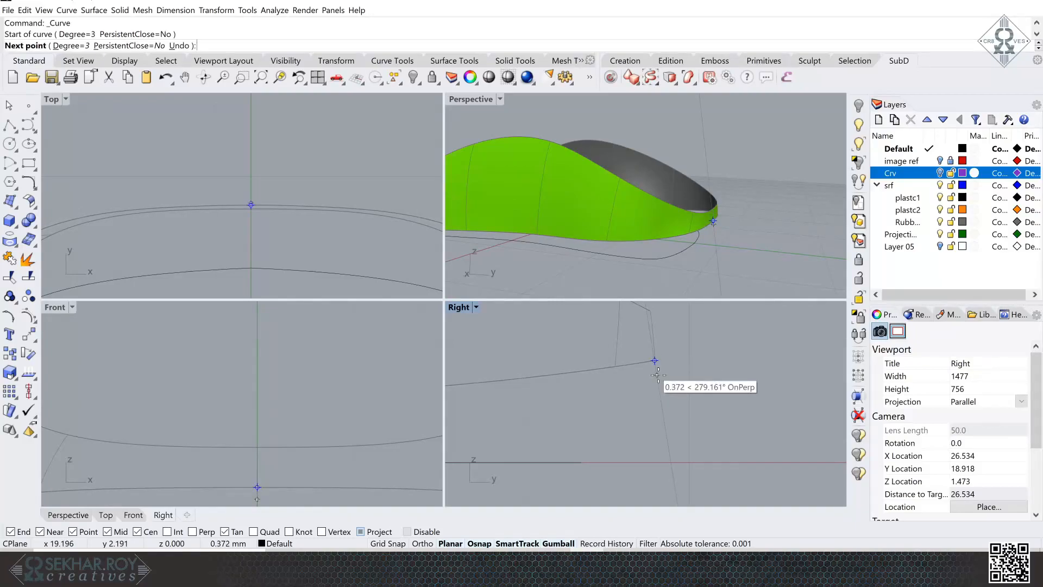
shift+click(653, 403)
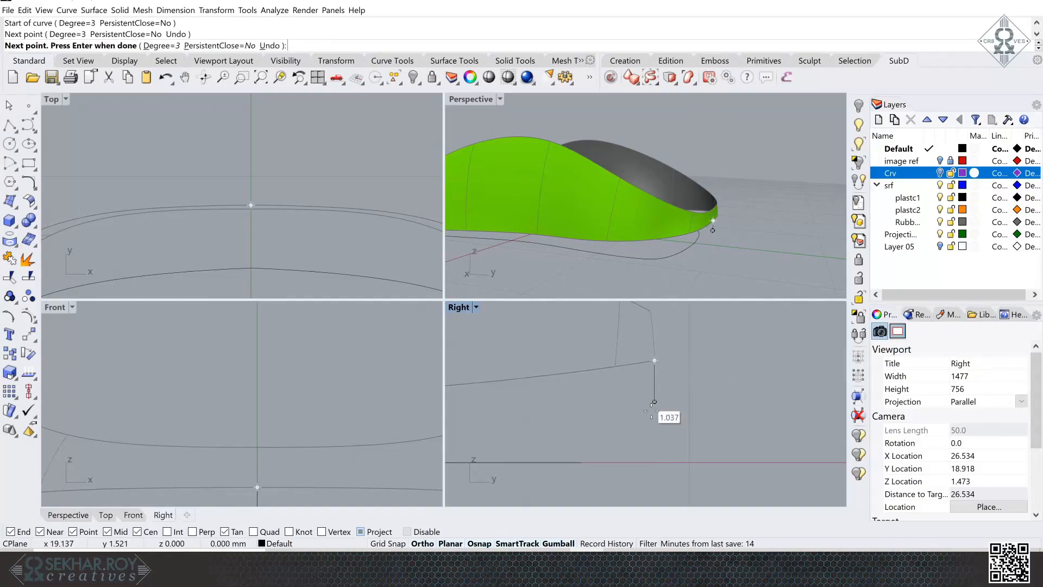
click(635, 443)
click(580, 462)
key(Return)
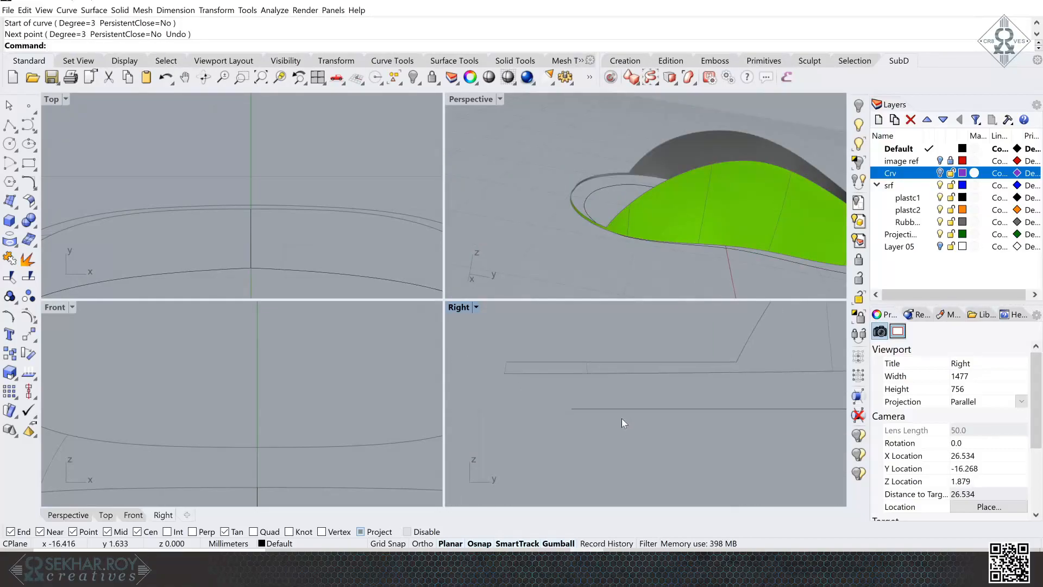
- Draw a straight section curve about 1.96 mm long from the base's lower corner to the inner bottom outline at the -Y end
scroll(621, 419, up, 1)
right_click(595, 387)
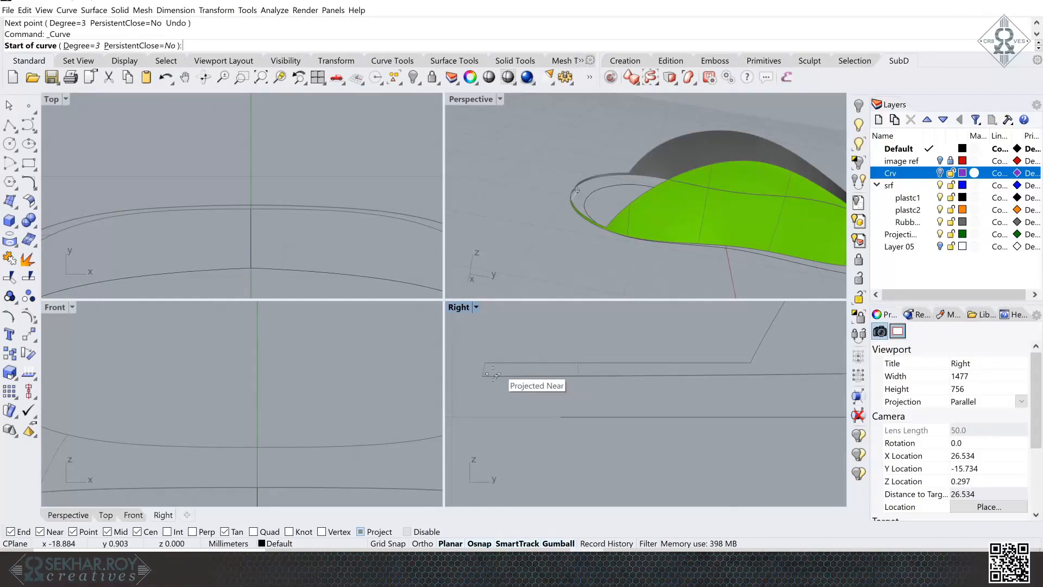
click(482, 377)
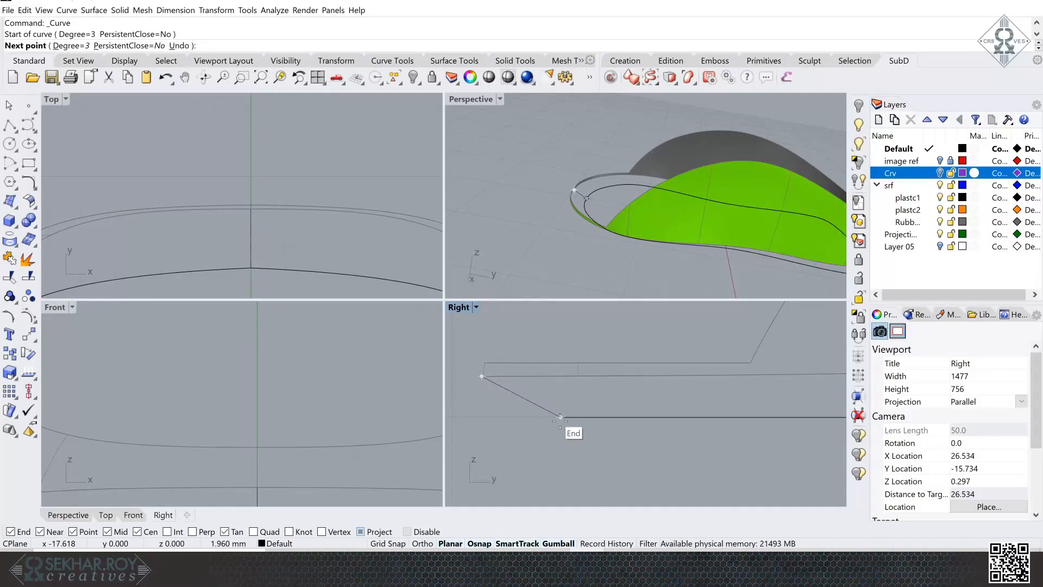
click(560, 418)
key(Return)
- Explode the inner bottom outline into separate segments
scroll(604, 258, up, 5)
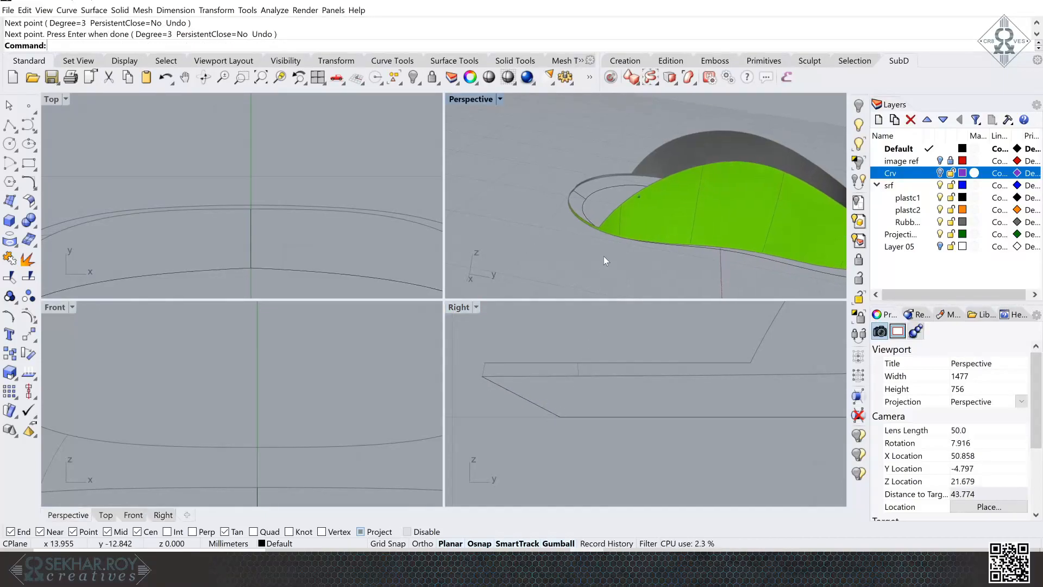
scroll(621, 270, up, 2)
right_drag(621, 270, 601, 251)
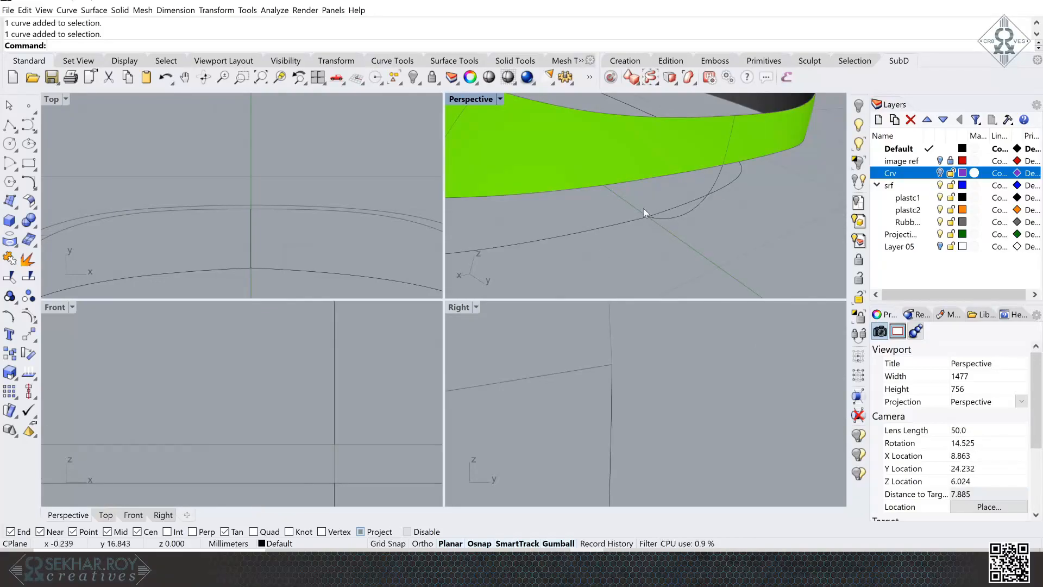
right_drag(618, 226, 619, 223)
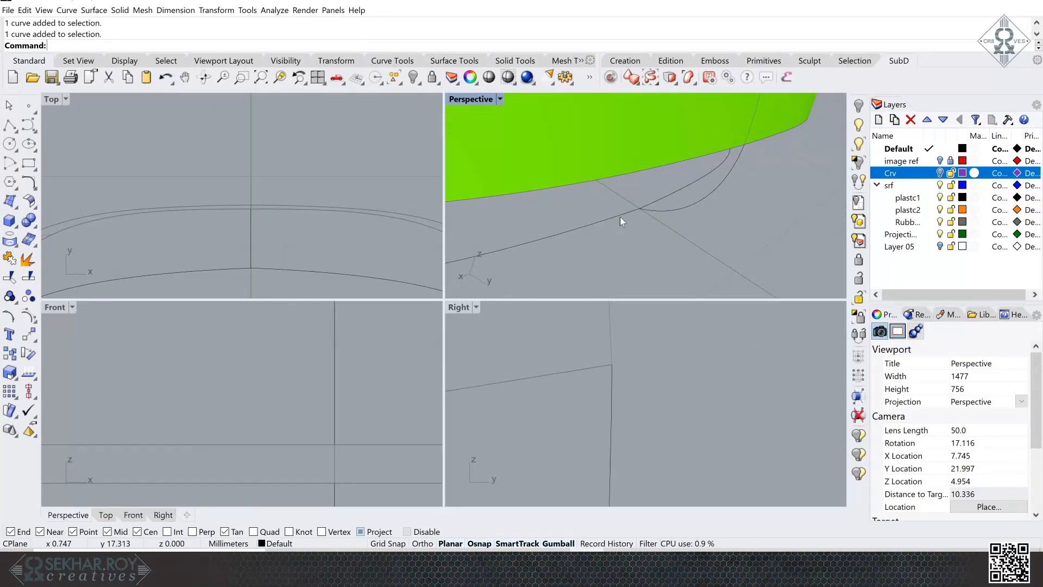
click(621, 216)
click(25, 261)
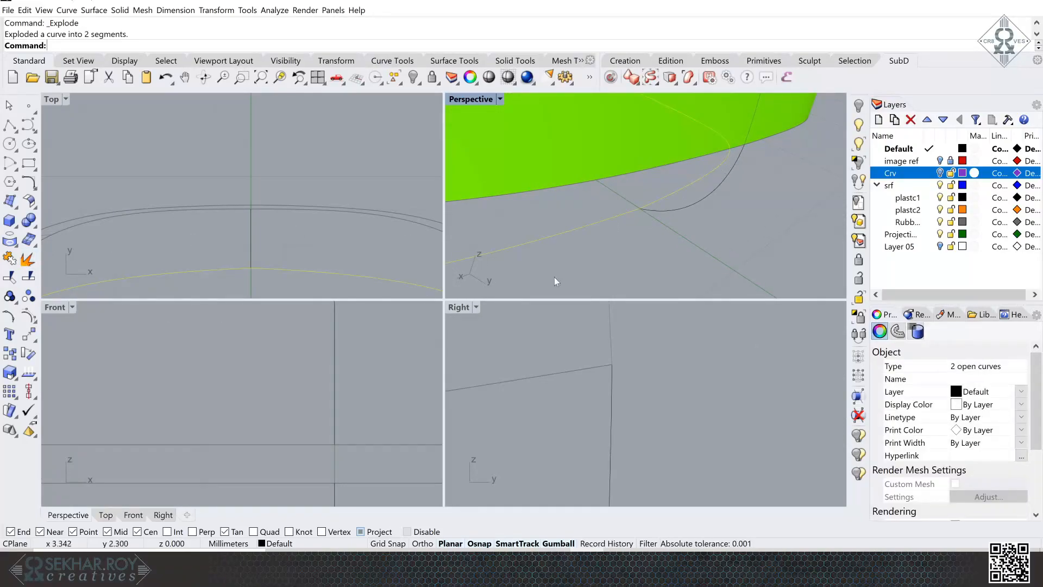
- Examine the control points of the two outline segments and how the segments meet at the +Y end
click(628, 220)
click(658, 200)
click(625, 214)
click(657, 201)
right_drag(631, 232, 622, 232)
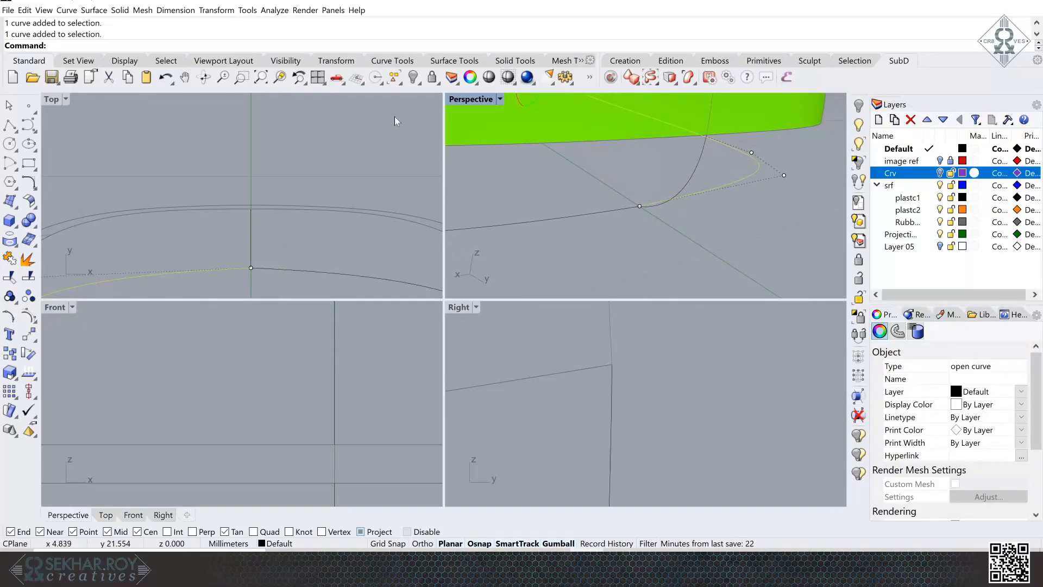
key(Escape)
right_drag(489, 145, 568, 176)
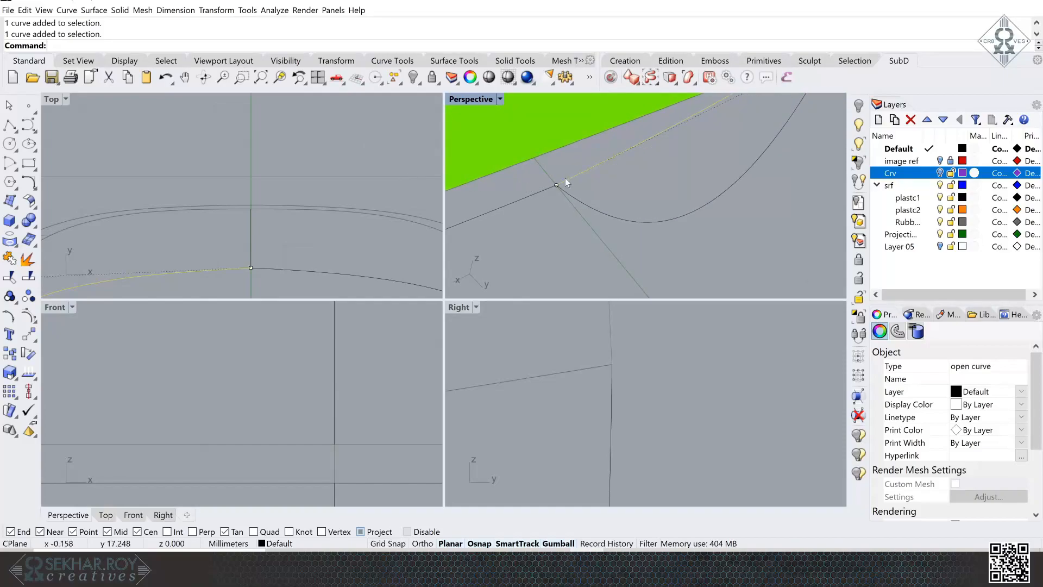
scroll(539, 235, up, 3)
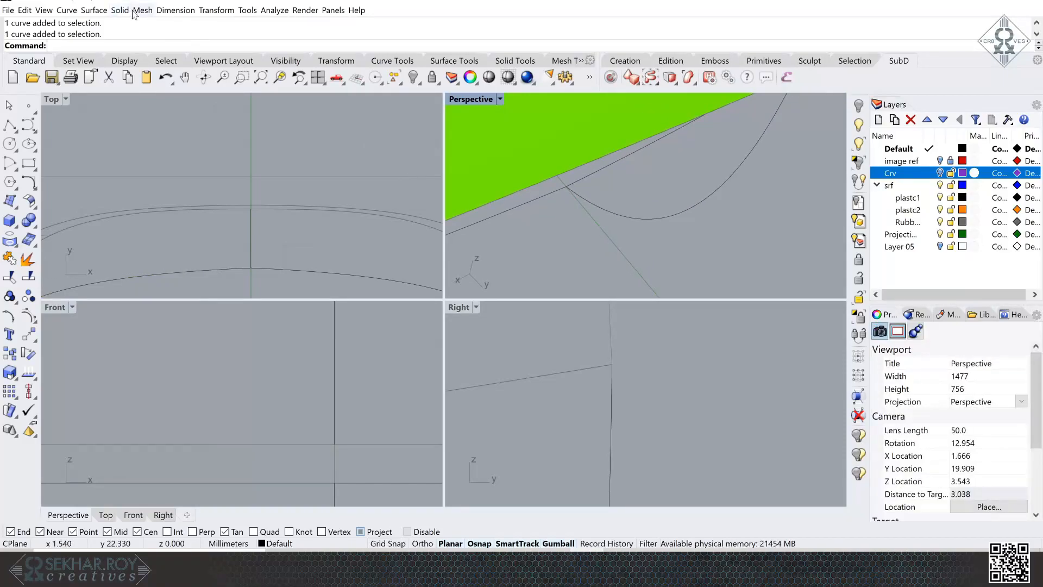
- Match the two outline segments at the +Y end with Tangency continuity, Average curves on, and Position preserved at the other end
click(66, 11)
mouse_move(106, 385)
click(203, 383)
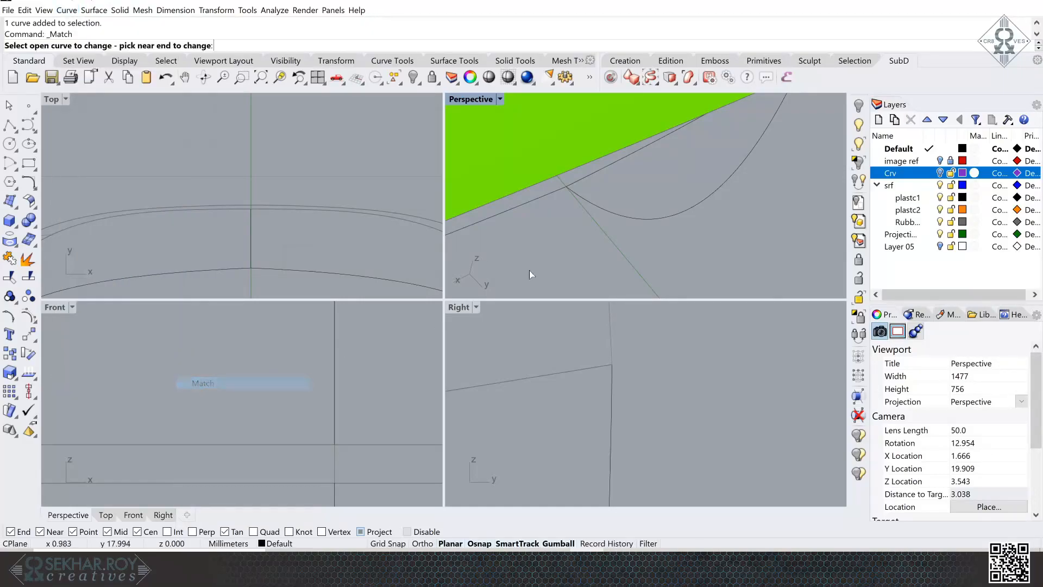
click(559, 189)
click(582, 179)
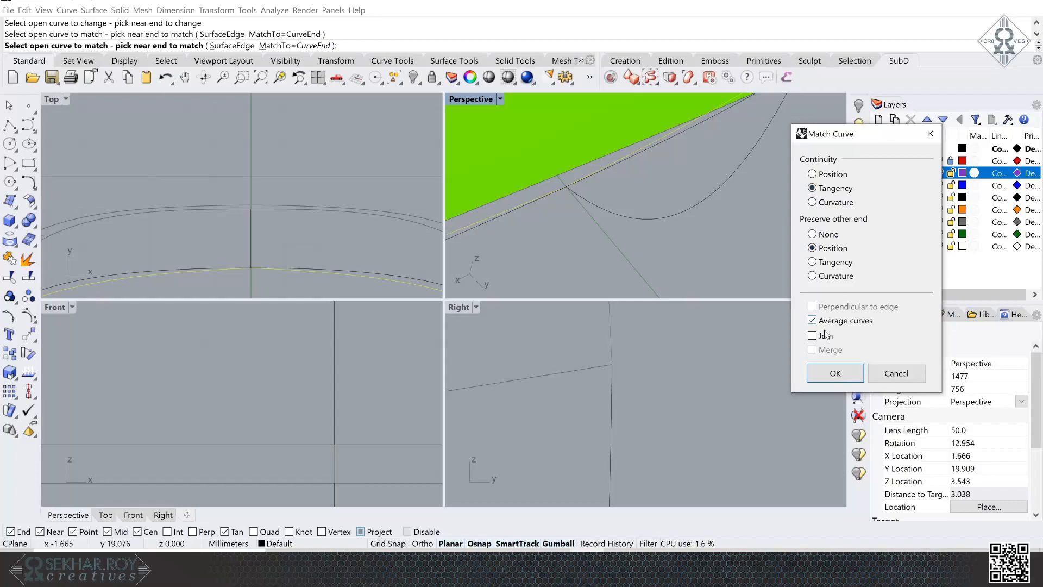
click(824, 372)
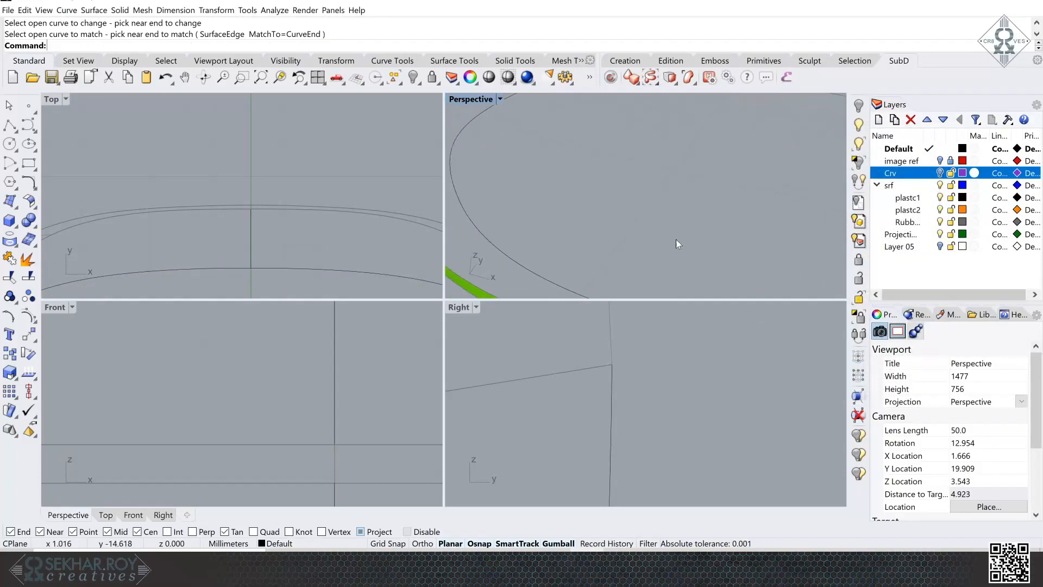
- Match the two outline segments at the -Y end with averaged Tangency, preserving Position at the other end, and check the resulting outline
right_click(676, 204)
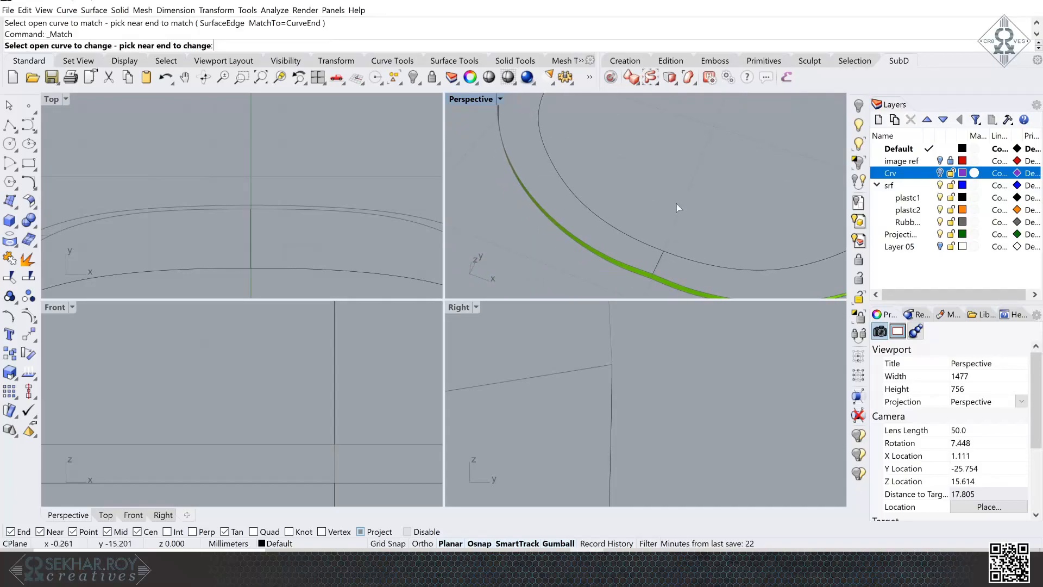
click(648, 246)
click(682, 260)
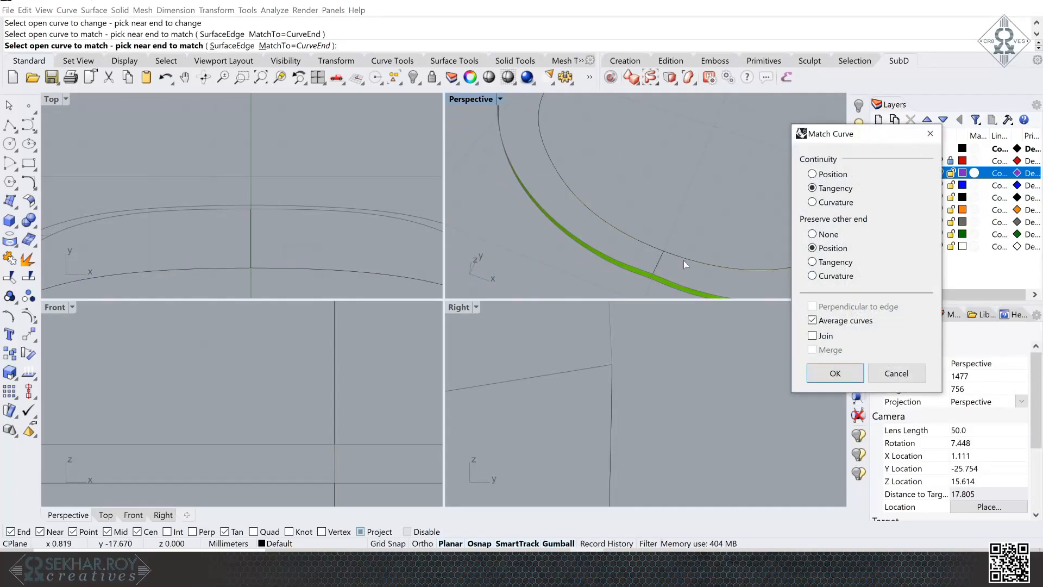
click(827, 376)
scroll(660, 246, down, 3)
click(652, 230)
right_drag(650, 230, 766, 218)
click(753, 222)
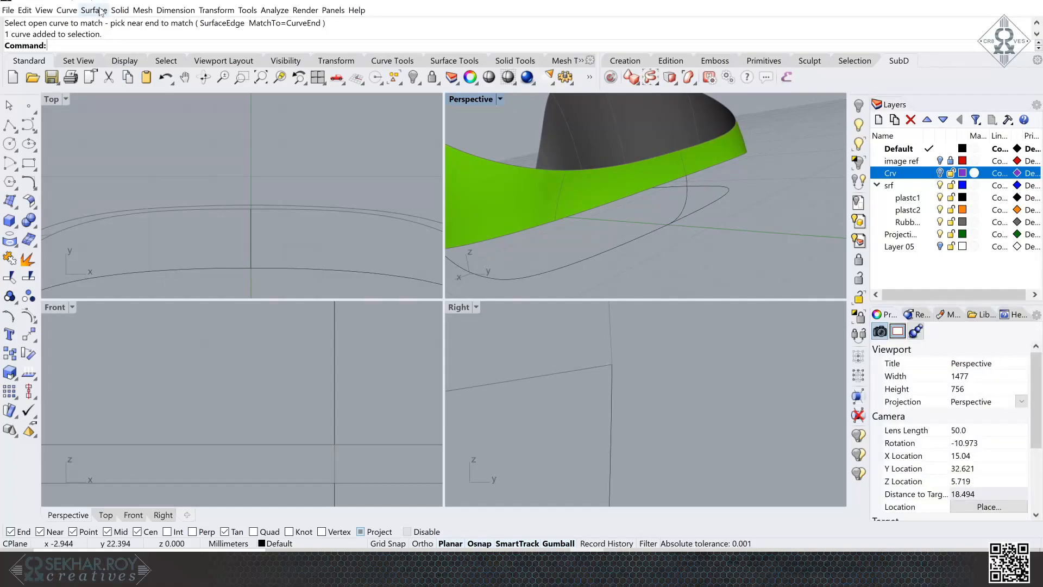
- Sweep a closed surface along the rubber base's lower edge and inner bottom outline, using the connecting profile rebuilt with 5 control points
click(83, 13)
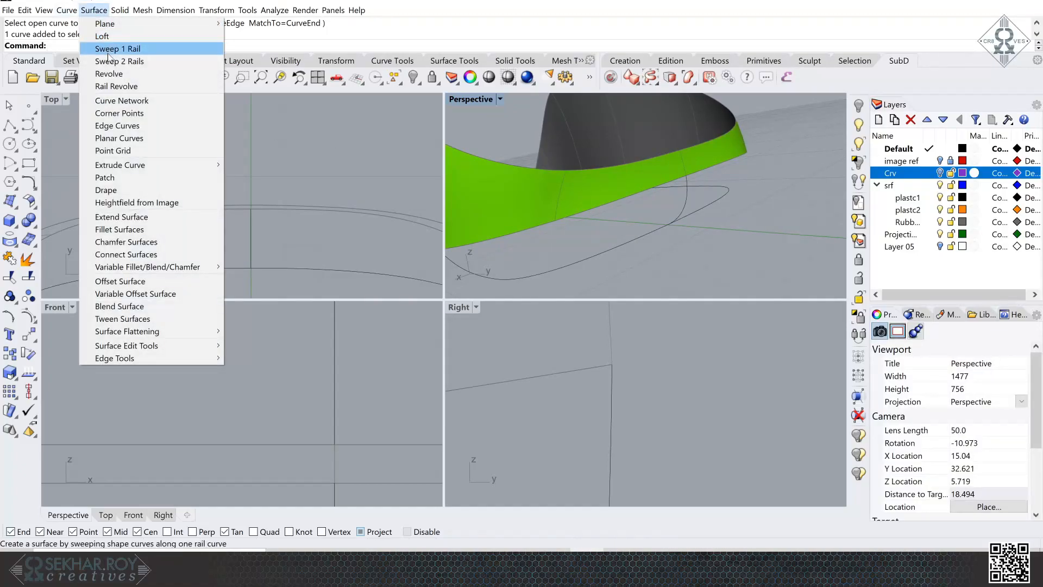
click(109, 58)
click(674, 180)
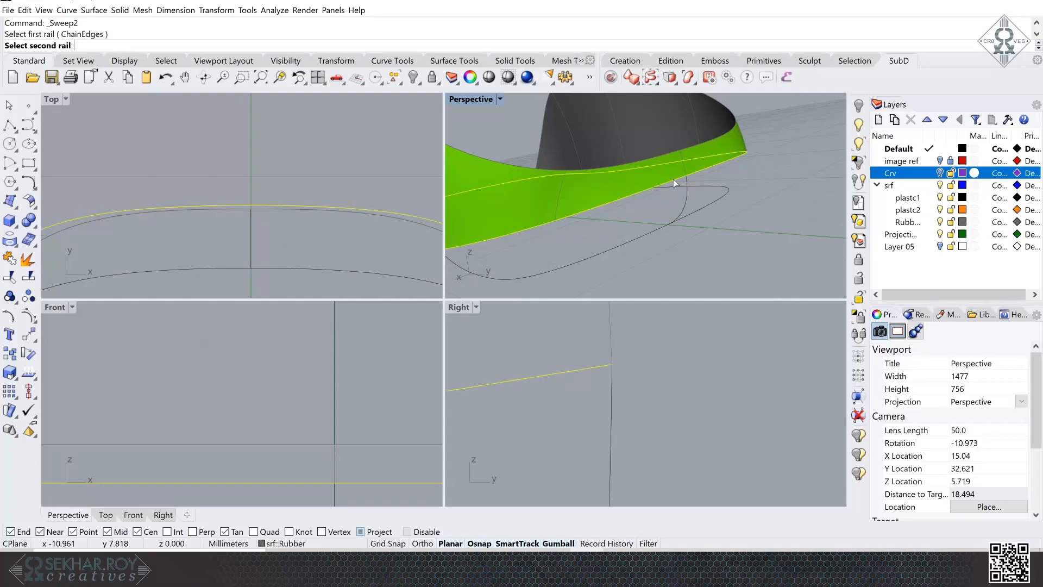
click(667, 225)
click(690, 182)
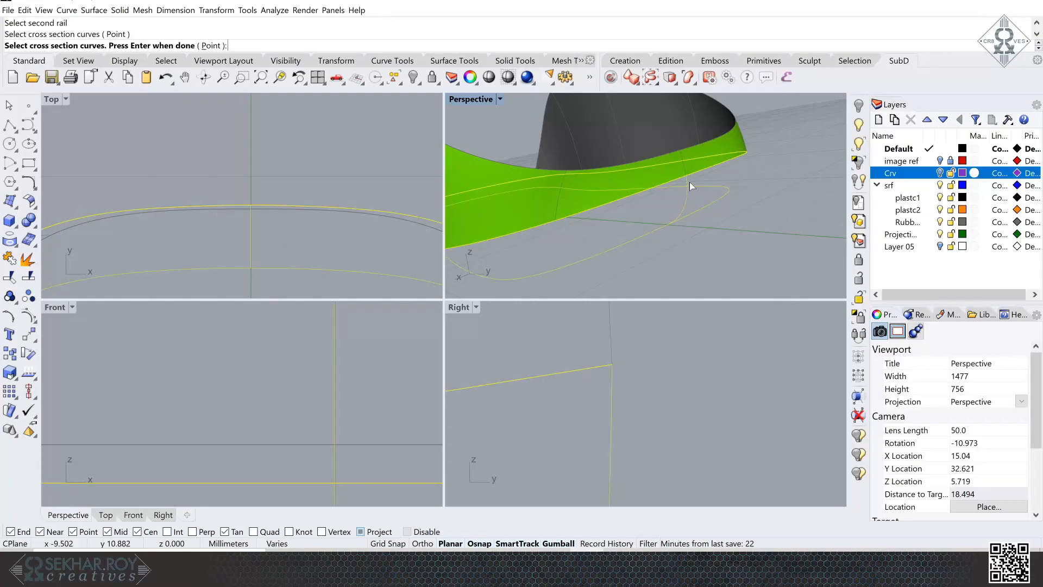
right_drag(690, 182, 584, 259)
click(599, 209)
key(Return)
click(241, 412)
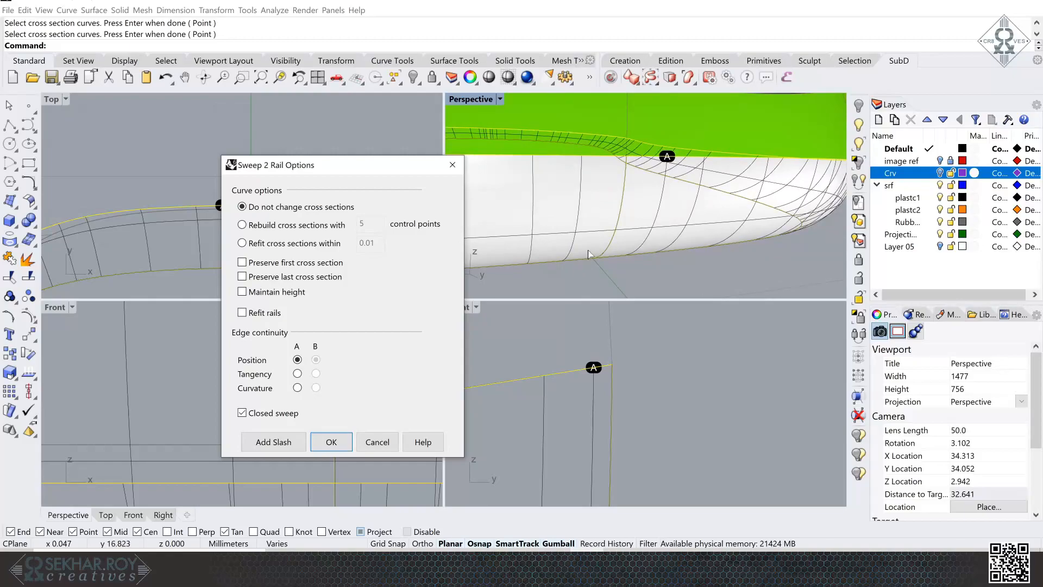
scroll(304, 445, down, 4)
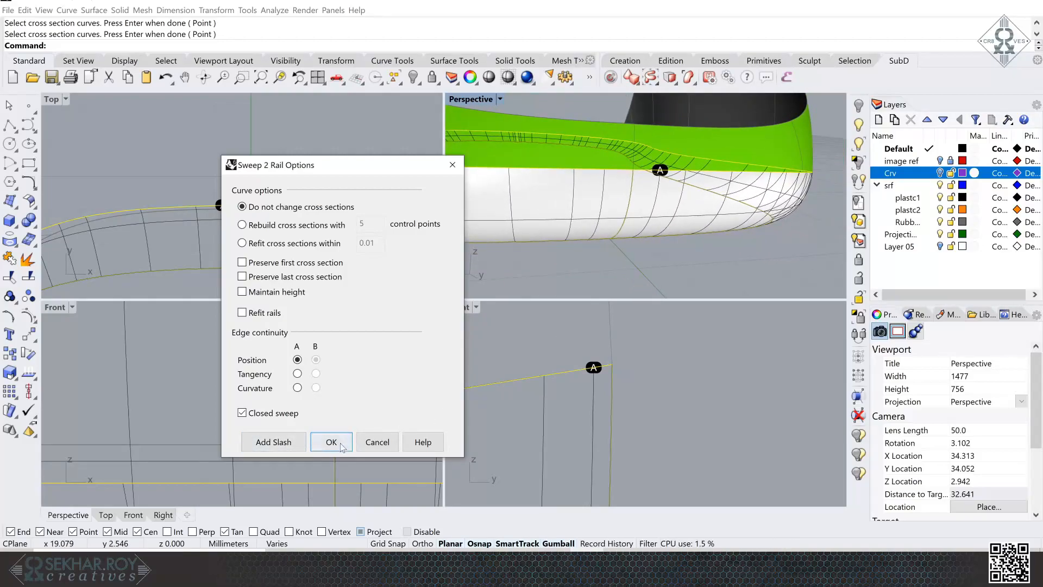
click(292, 228)
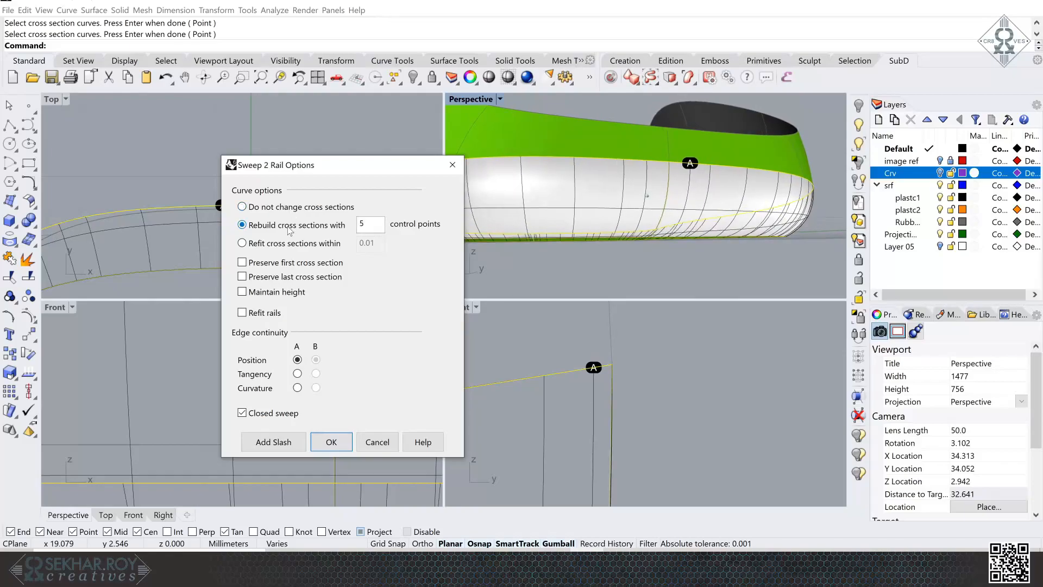
click(338, 438)
- Try to join the rubber base's side surface with the swept underside surface
scroll(681, 257, down, 5)
right_drag(680, 257, 709, 191)
scroll(680, 257, up, 4)
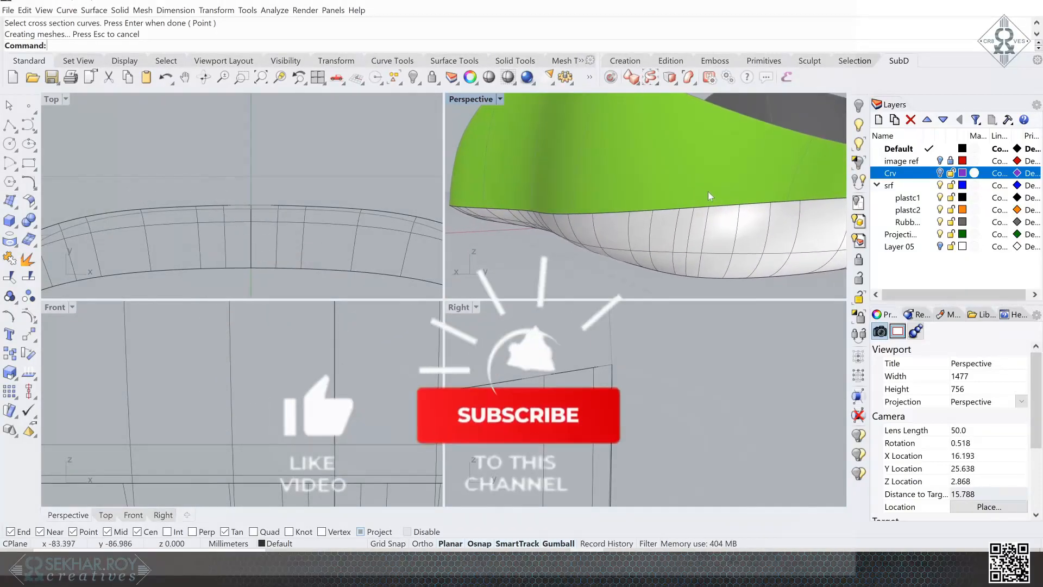
click(708, 192)
click(705, 227)
click(709, 186)
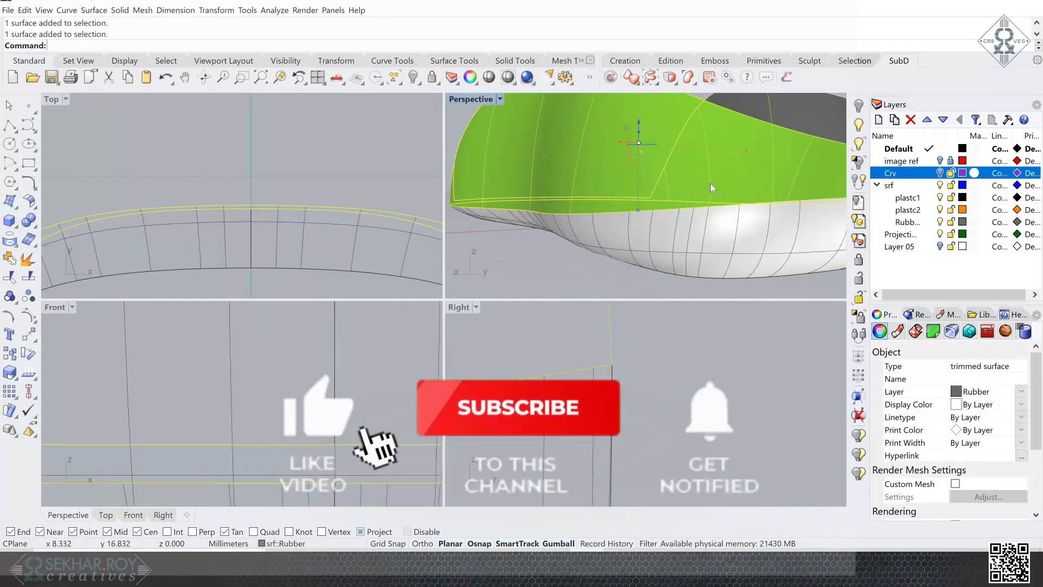
shift+click(703, 230)
click(10, 258)
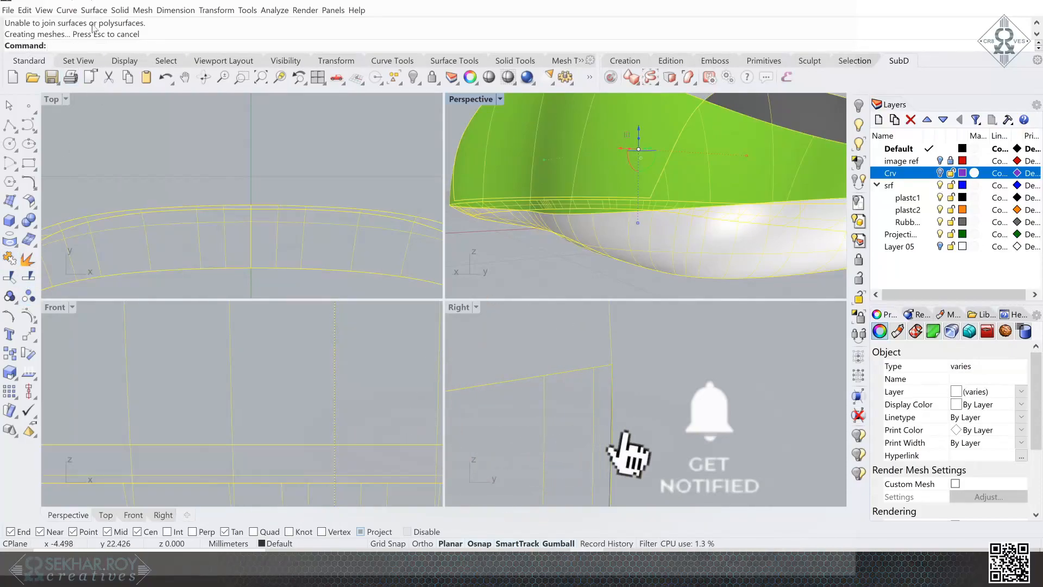
click(331, 175)
- Create a thin closed pipe along the rubber base's lower edge, where the side wall meets the swept underside
right_drag(493, 256, 661, 209)
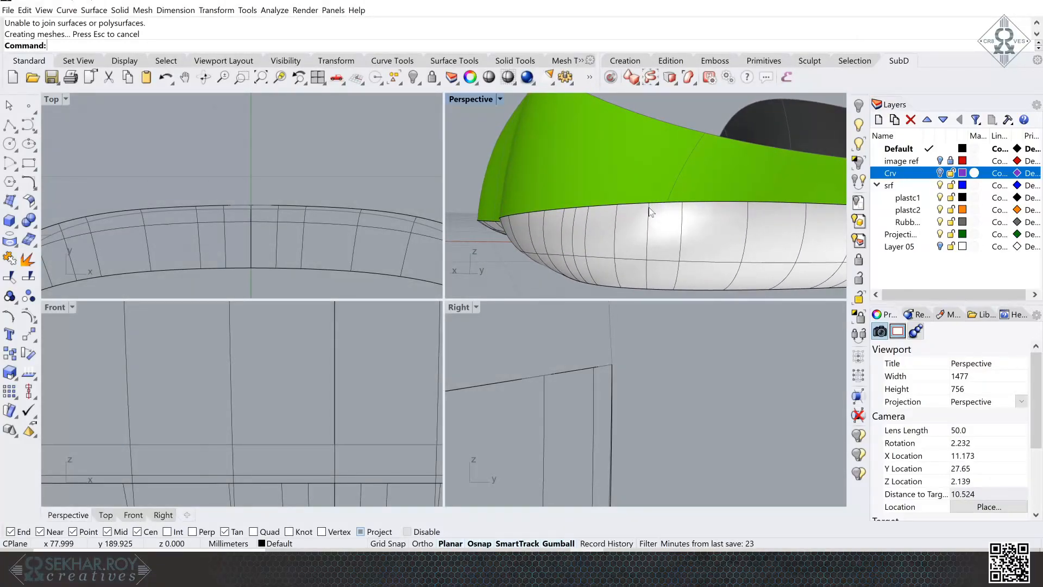
right_drag(649, 207, 650, 205)
scroll(650, 205, up, 8)
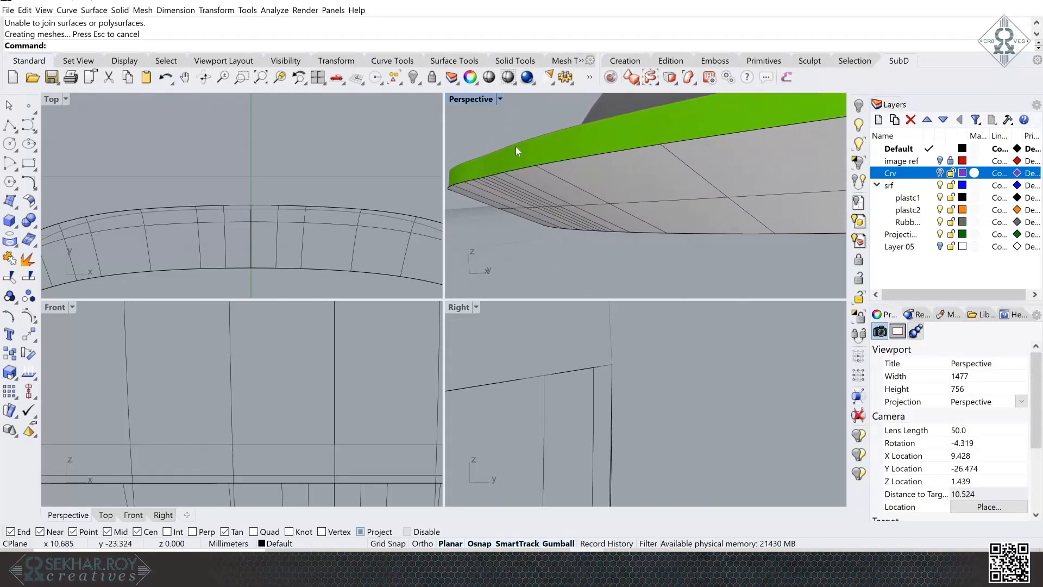
click(119, 9)
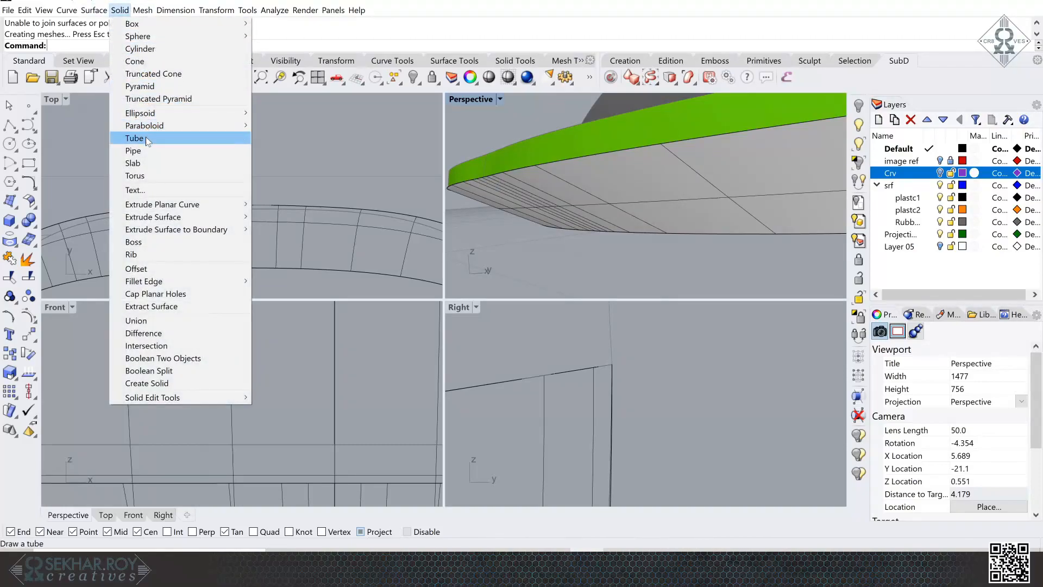
click(150, 151)
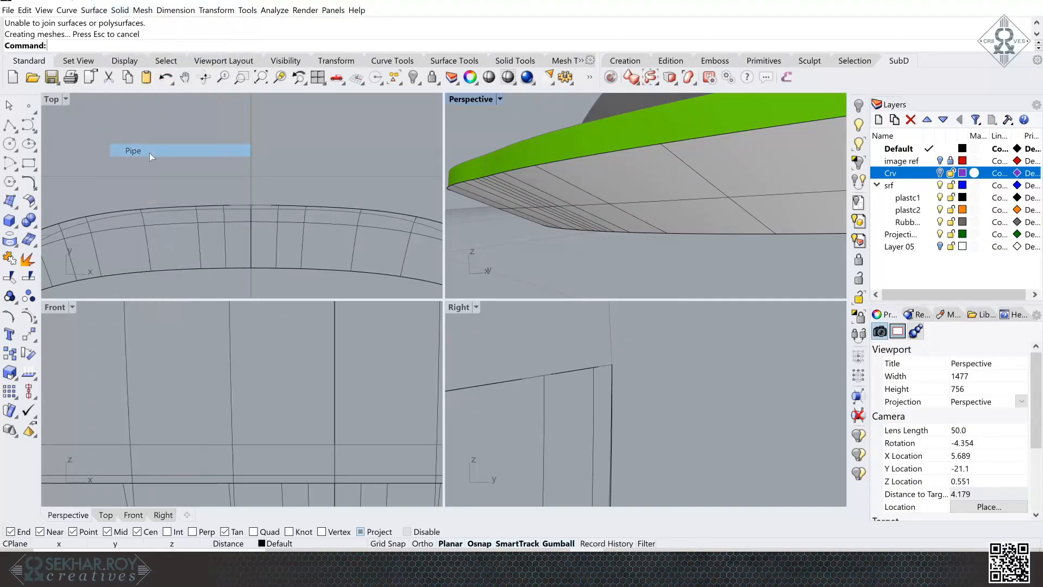
click(524, 172)
click(570, 213)
right_drag(550, 174, 602, 206)
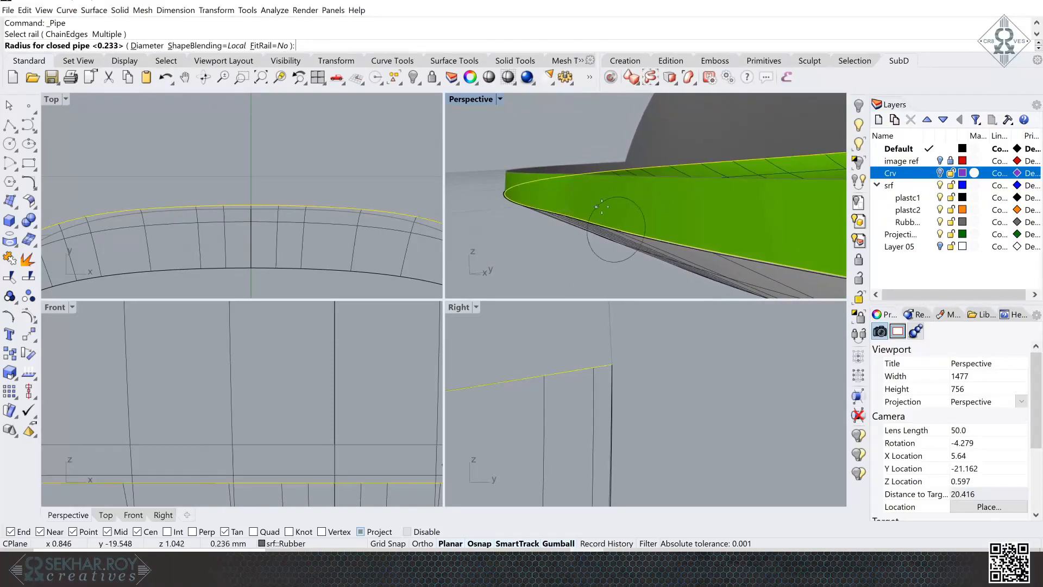
click(634, 195)
key(Return)
- Split the rubber side wall and the swept underside using the pipe as the cutting object
scroll(635, 194, up, 2)
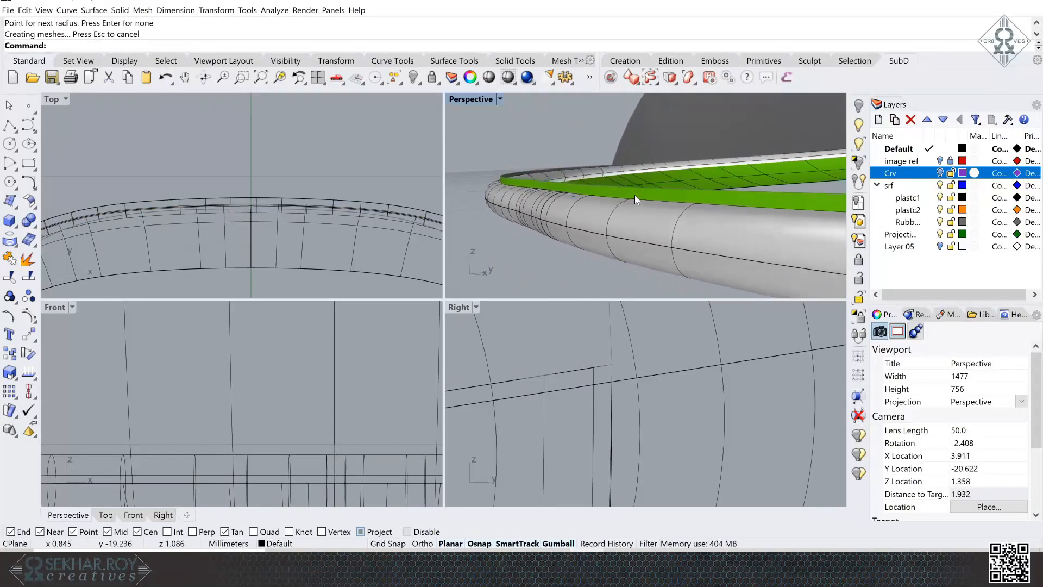
scroll(634, 194, down, 4)
right_drag(635, 194, 669, 156)
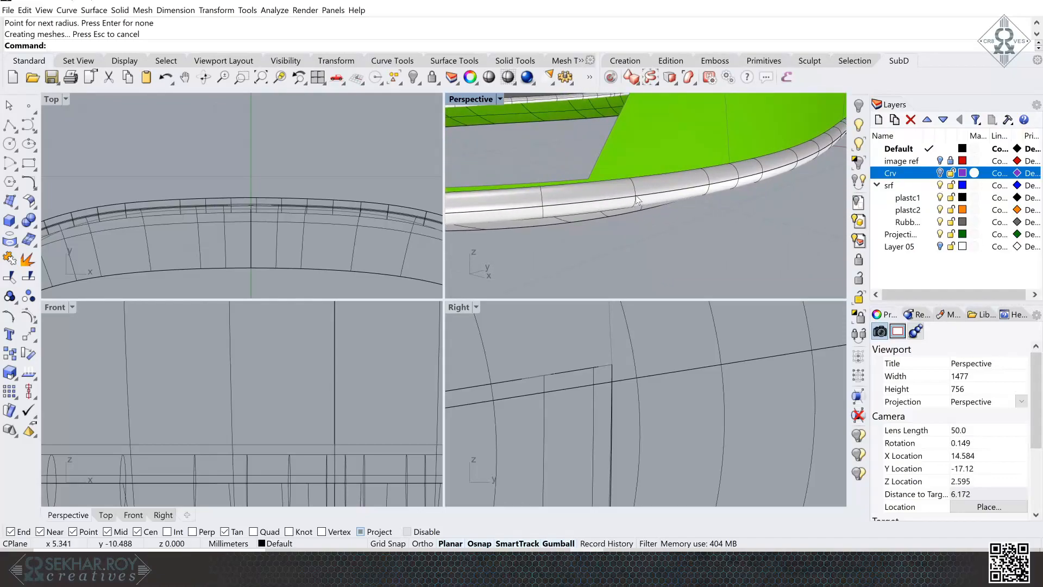
click(28, 277)
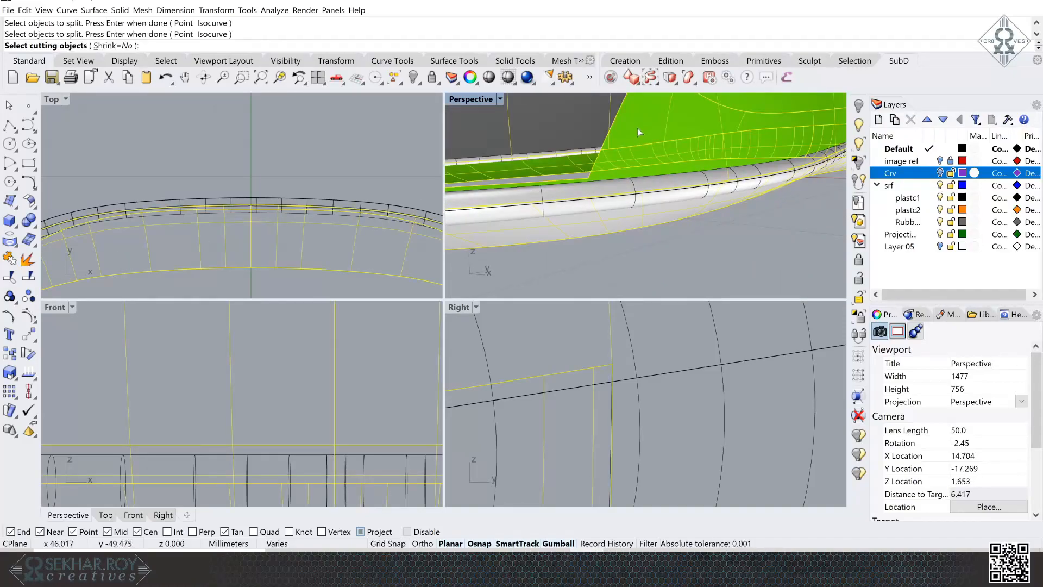
click(671, 177)
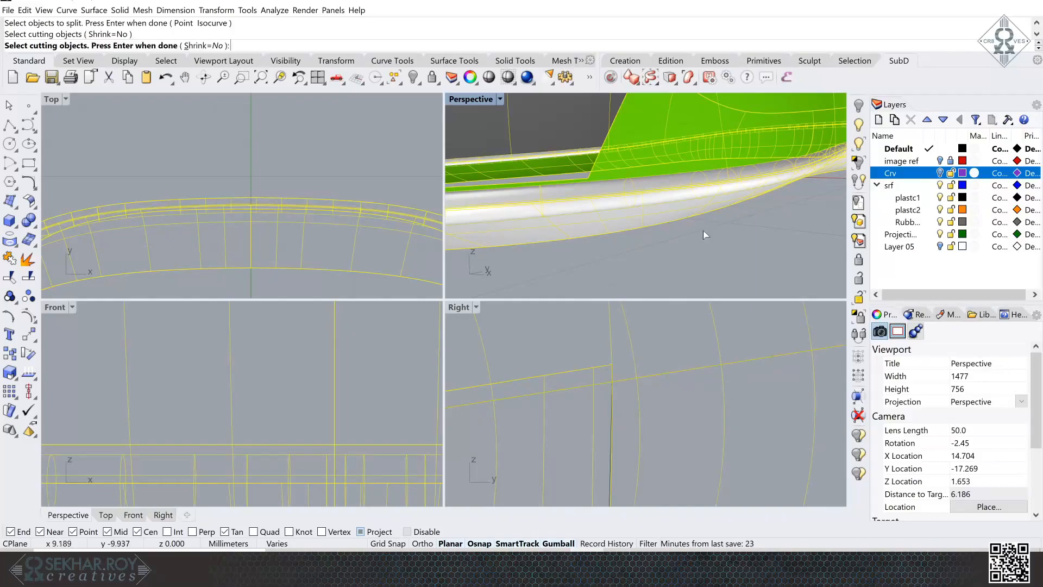
key(Return)
- Delete the pipe and the narrow strips split off the side wall and underside along their shared edge
right_drag(754, 239, 754, 243)
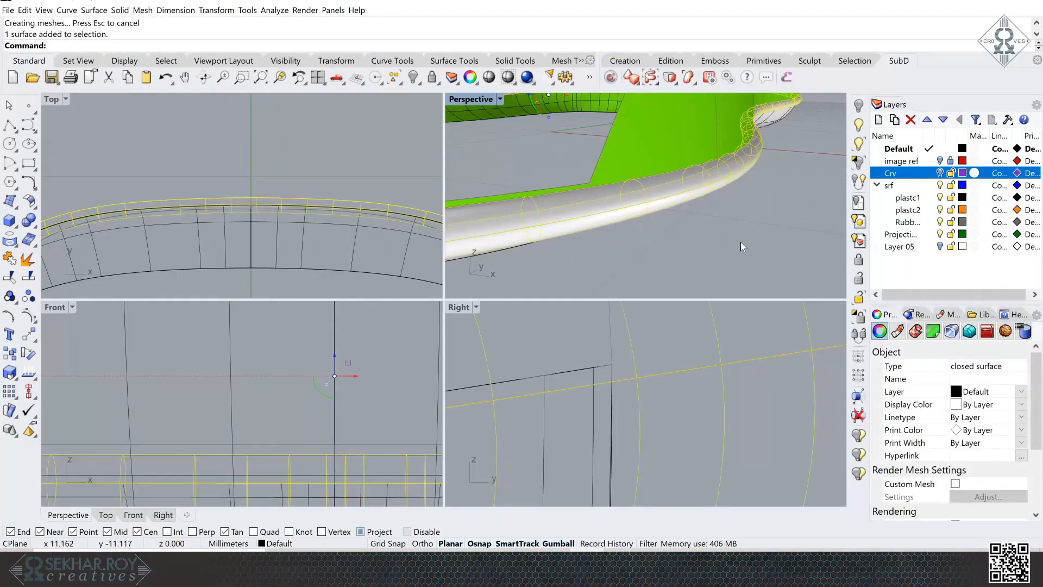
key(Delete)
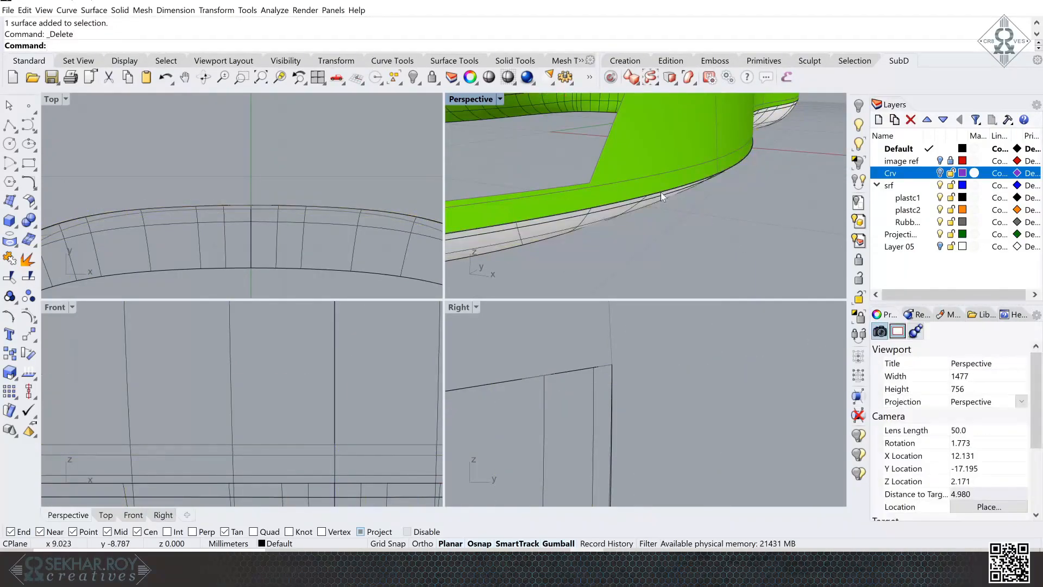
click(627, 204)
click(706, 244)
key(Delete)
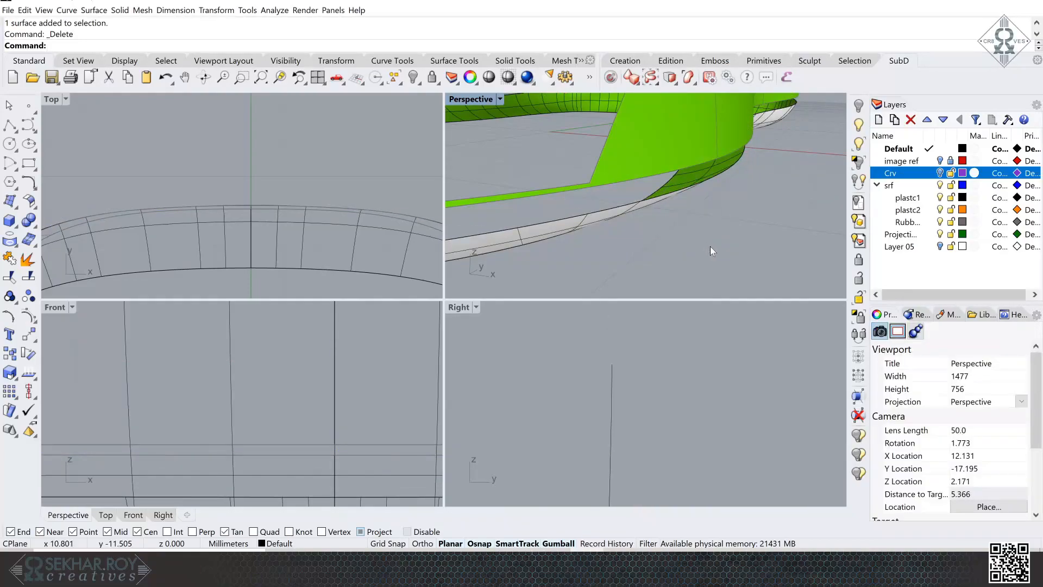
- Start a surface blend with chained edges, from the side wall's lower edge to the underside's upper edge
scroll(711, 247, down, 5)
right_drag(710, 248, 702, 246)
scroll(710, 246, up, 6)
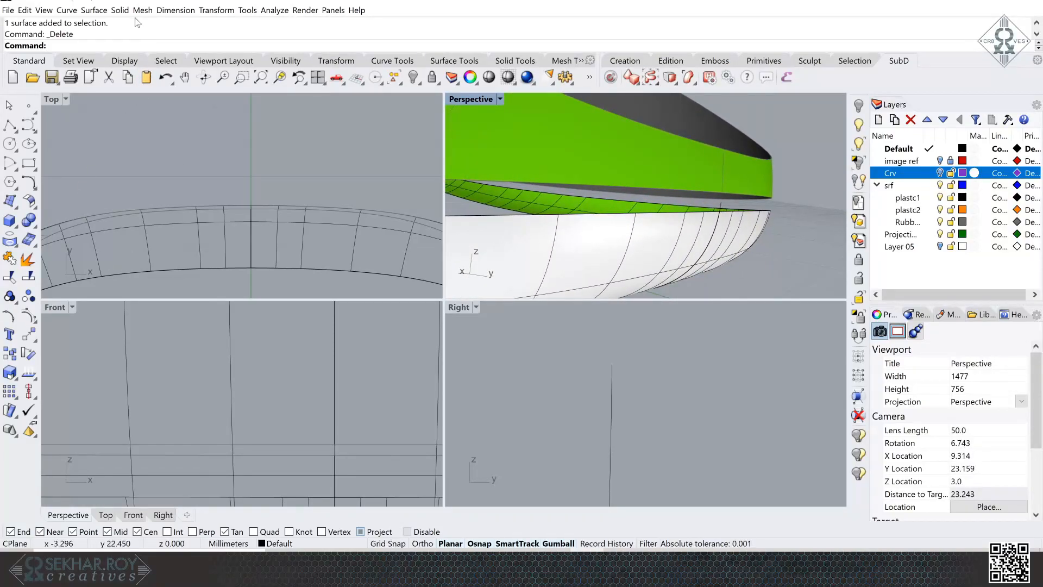
click(103, 13)
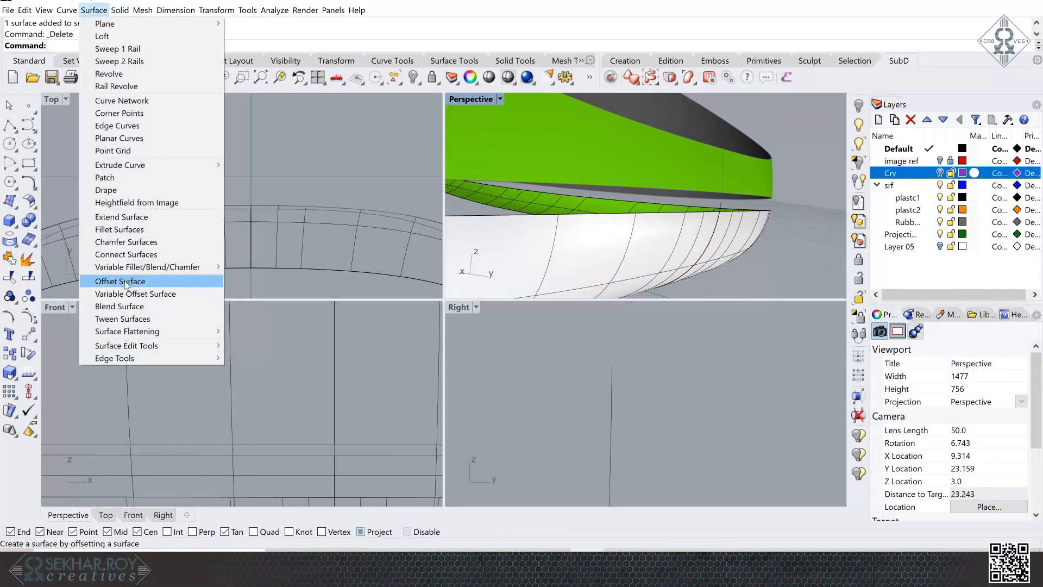
click(118, 306)
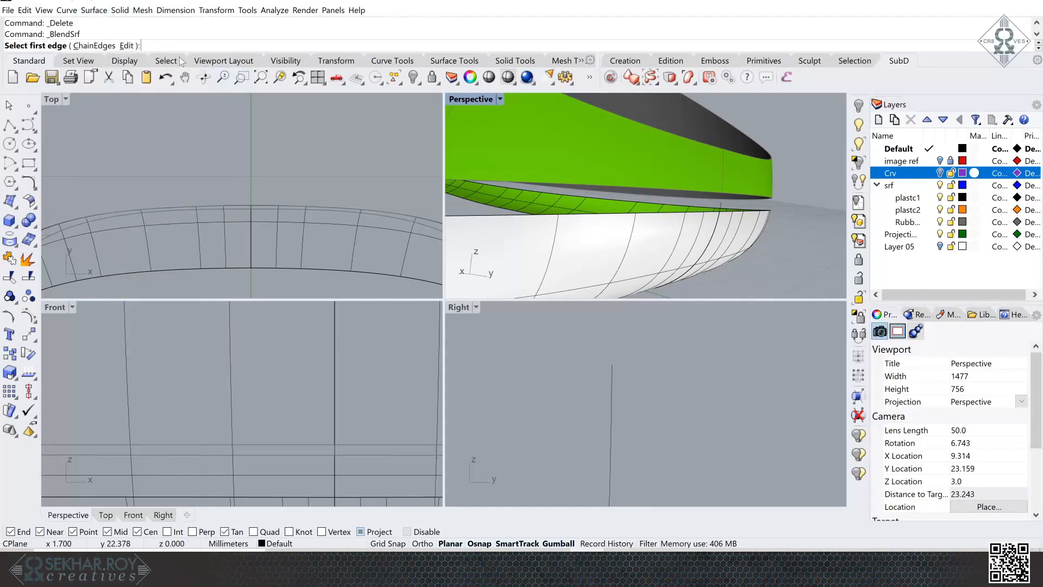
click(95, 45)
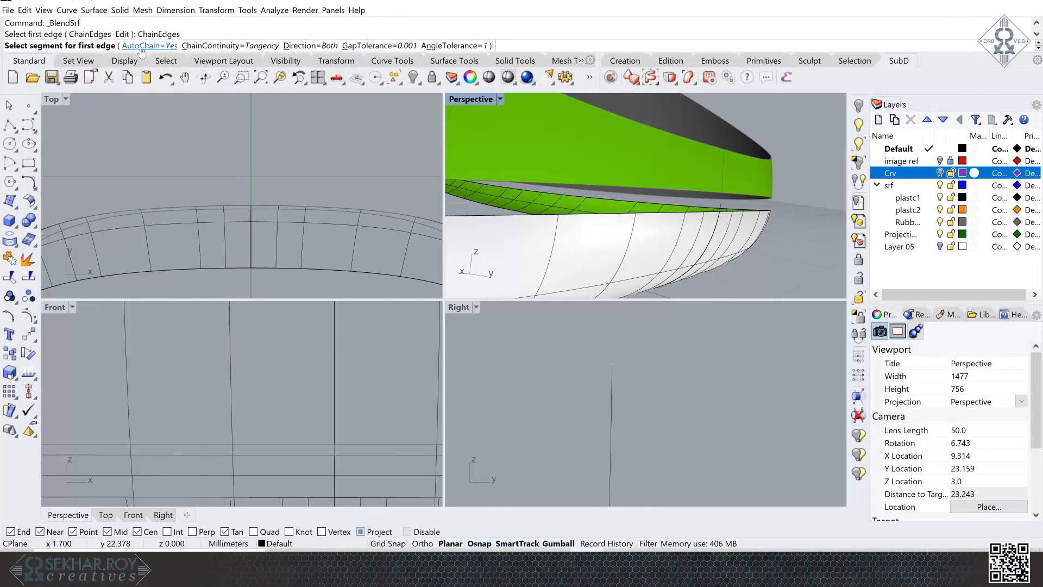
click(695, 195)
right_drag(695, 196, 637, 242)
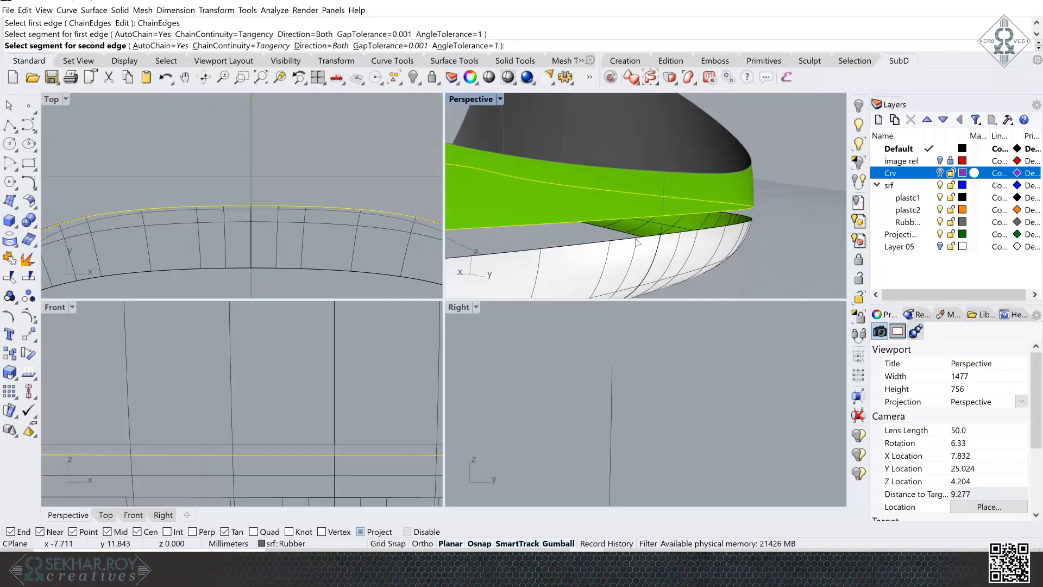
click(637, 241)
- Accept the blend seams and create the blend surface with Tangency continuity at both edges
right_drag(735, 276, 714, 271)
right_click(546, 267)
right_drag(546, 267, 546, 267)
click(813, 226)
click(811, 227)
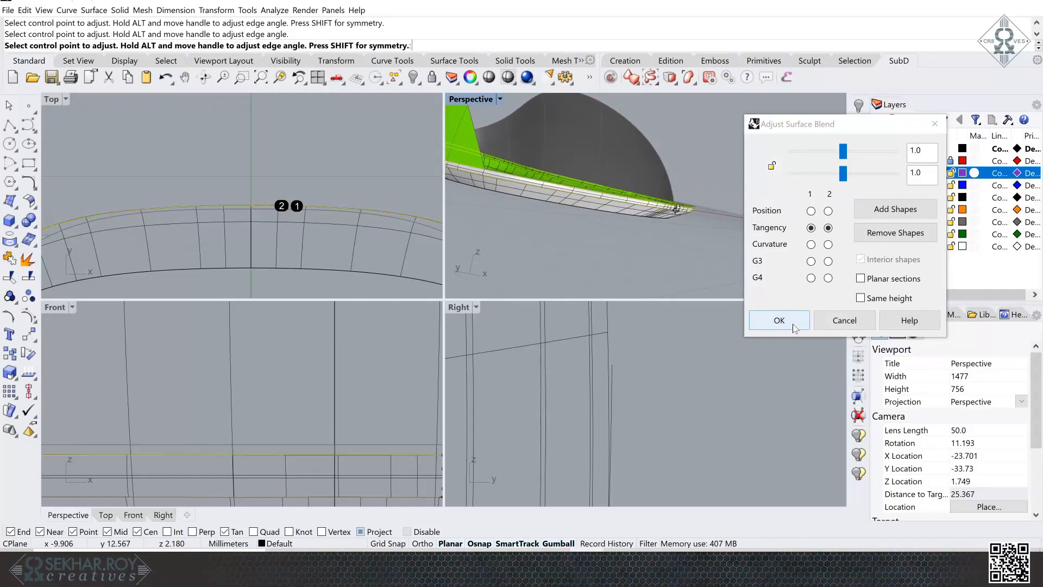
click(779, 320)
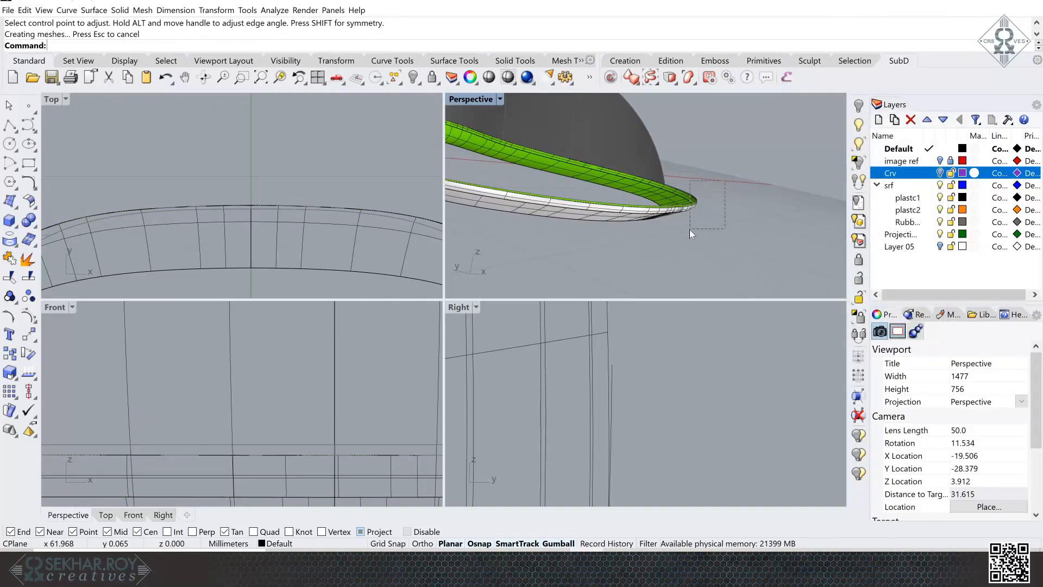
- Join the rubber side wall, blend and underside into one polysurface and cap its planar holes
drag(690, 229, 689, 230)
click(9, 259)
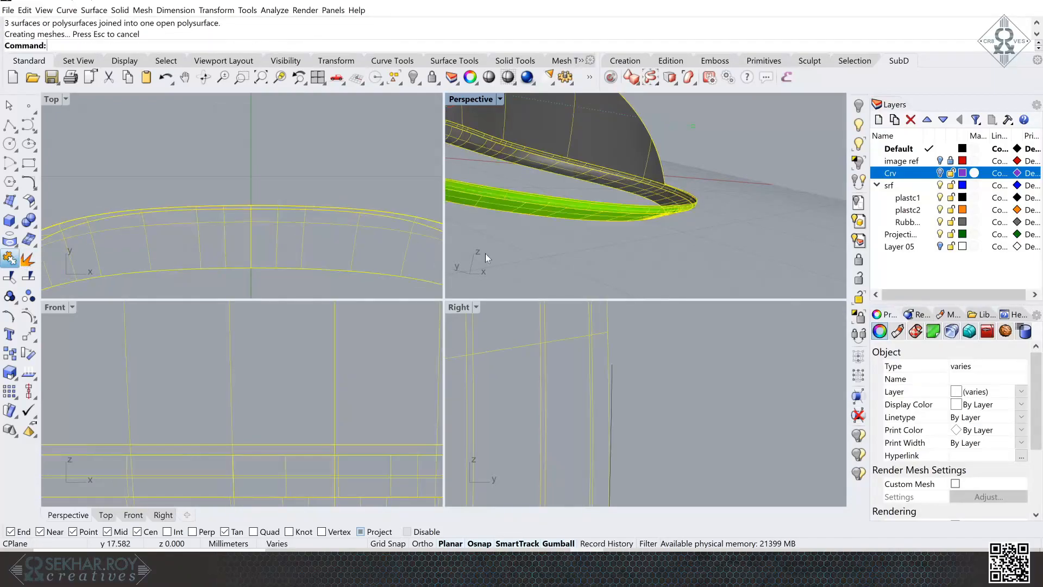
click(725, 232)
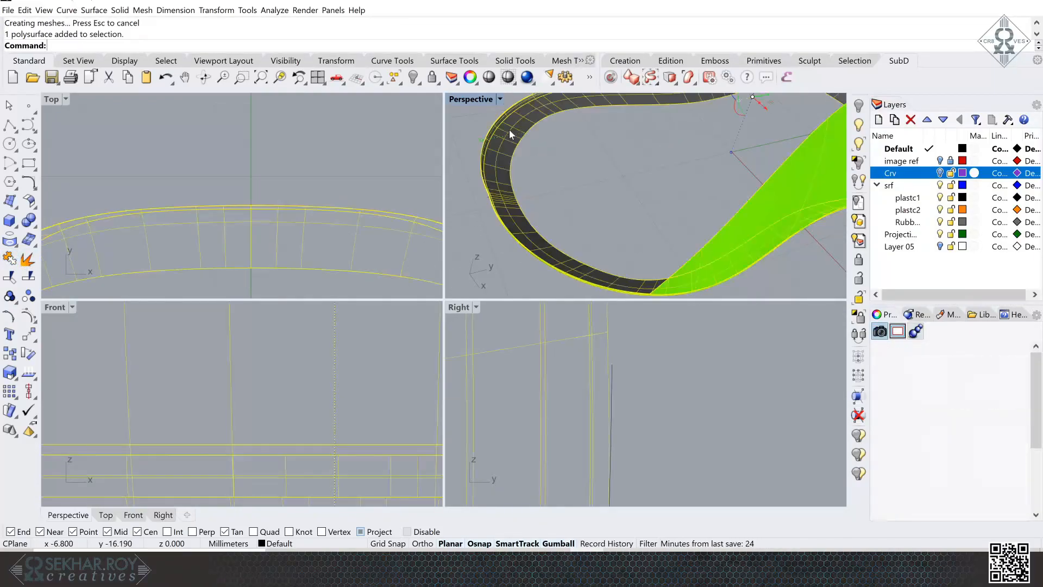
click(117, 9)
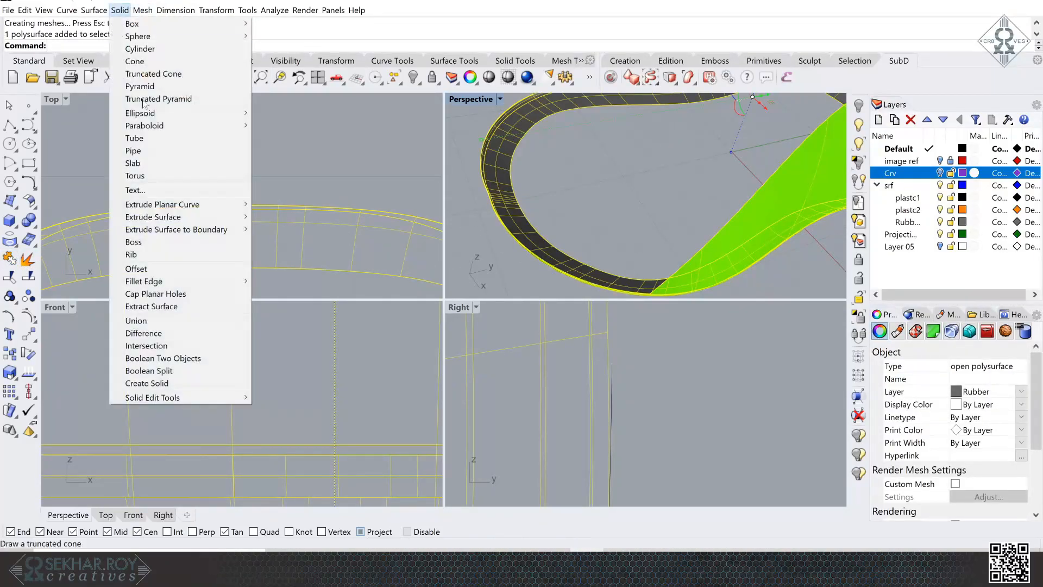
click(157, 289)
click(768, 284)
- Flip the surface direction of the rubber base polysurface so its normals point outward
scroll(768, 283, down, 6)
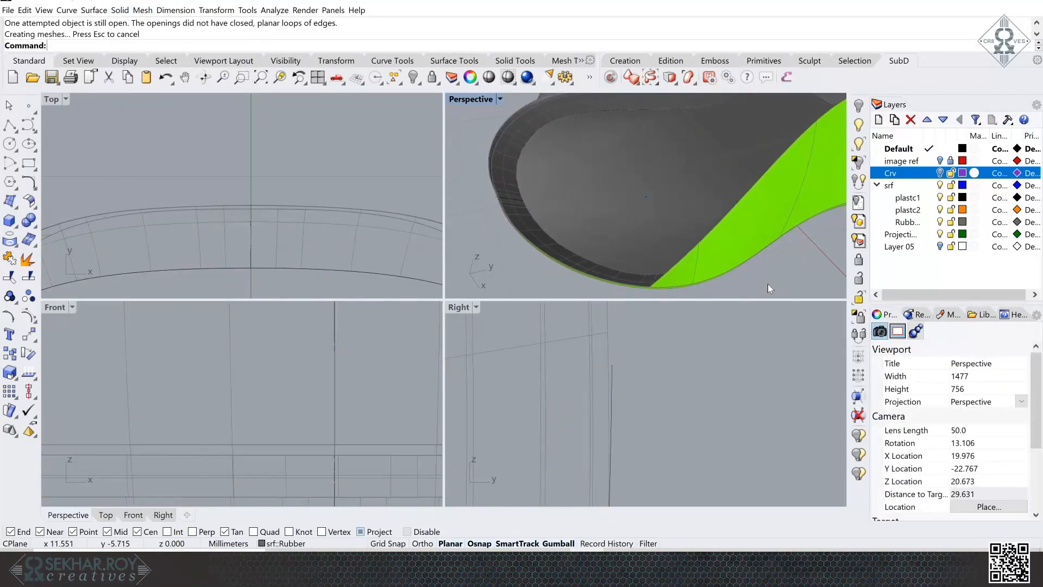
right_drag(768, 283, 708, 185)
click(709, 188)
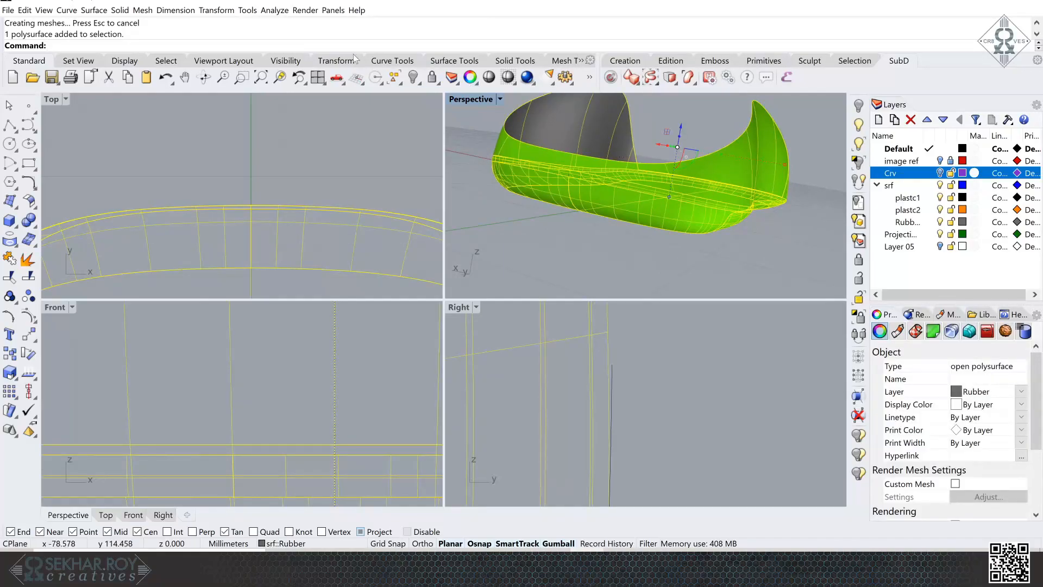
click(275, 11)
click(290, 196)
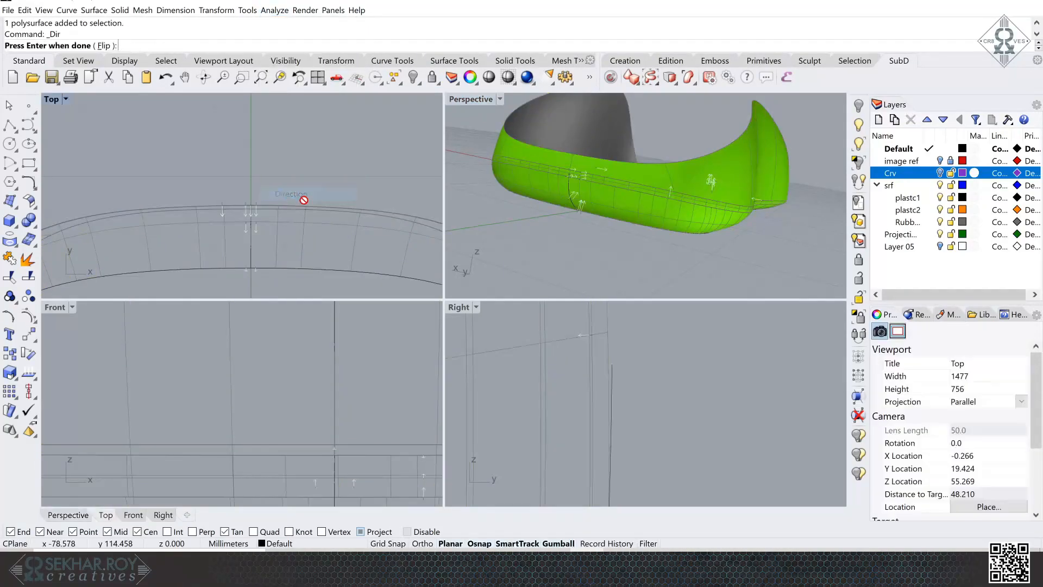
click(712, 175)
right_click(712, 175)
click(737, 263)
- Show all hidden mouse parts and view the rubber base from below
right_drag(738, 263, 712, 178)
click(865, 128)
right_drag(779, 217, 758, 143)
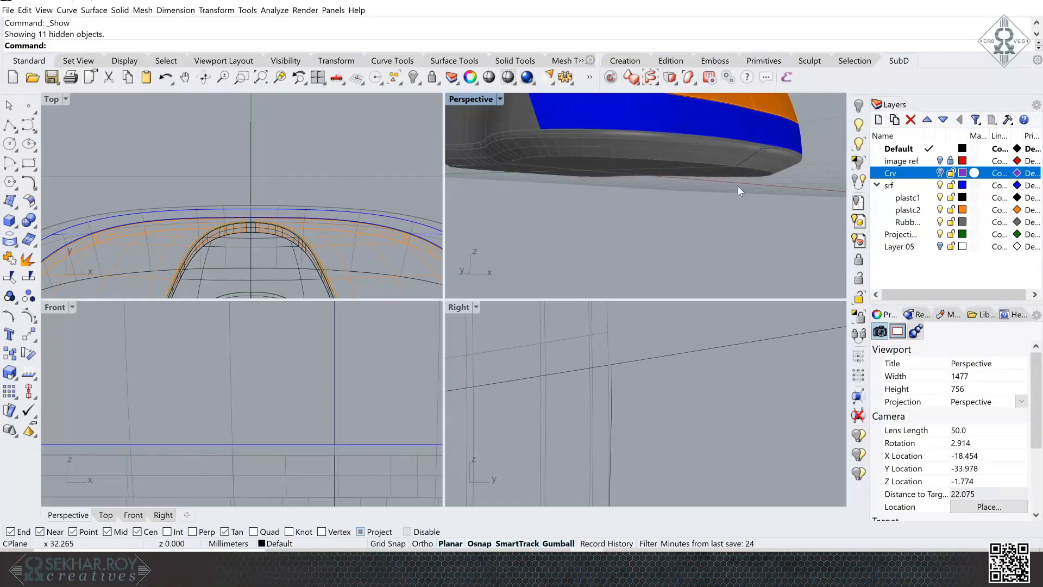
- Maximize the Perspective view and hide the projection curves layer so the mouse parts can be viewed without them
right_drag(703, 253, 559, 198)
scroll(760, 228, up, 5)
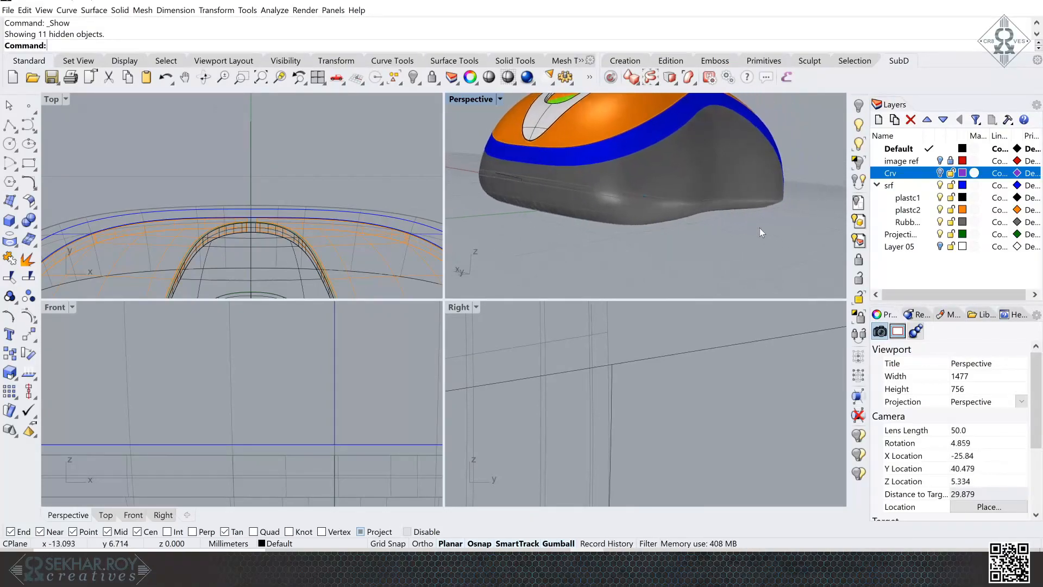
click(669, 190)
right_drag(735, 246, 541, 158)
key(Escape)
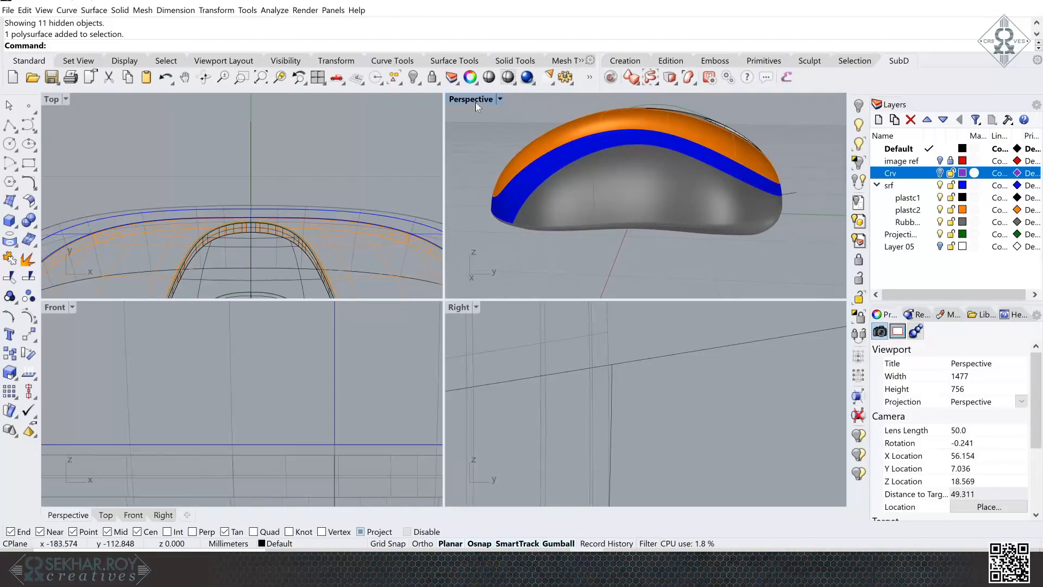
double_click(476, 100)
right_drag(475, 102, 913, 187)
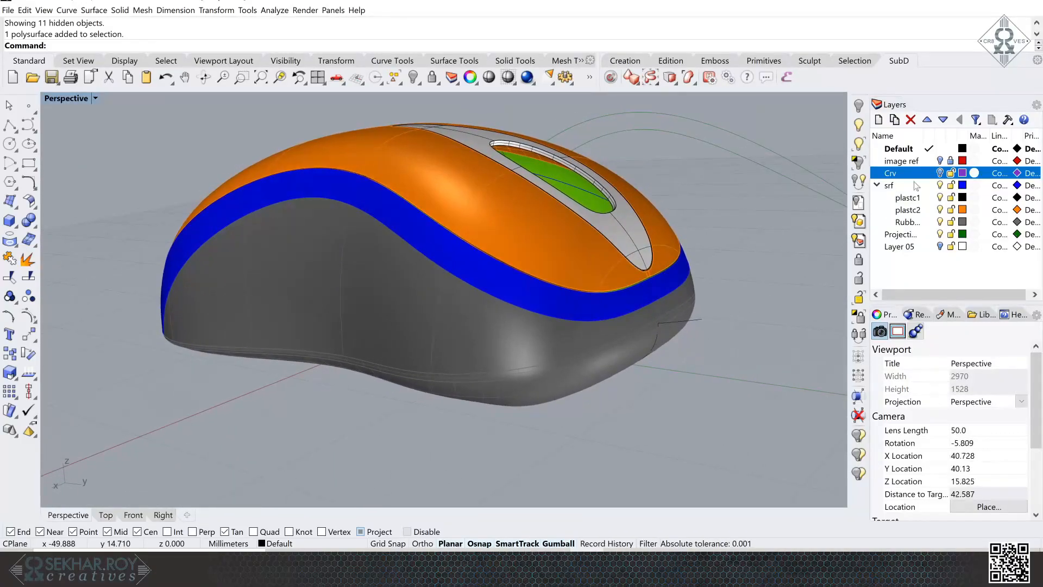
click(939, 235)
right_drag(840, 243, 333, 208)
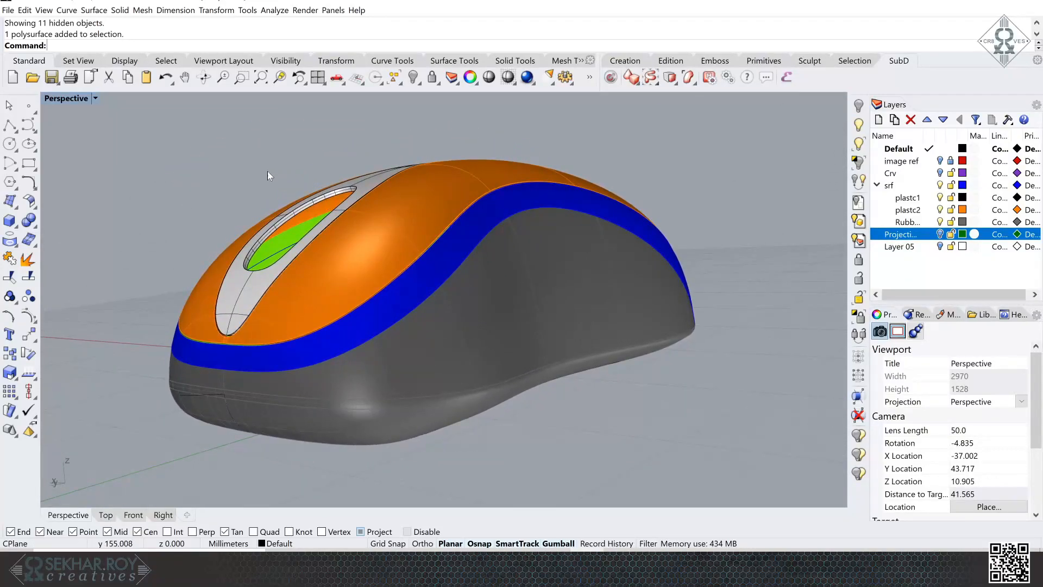
right_drag(617, 187, 620, 186)
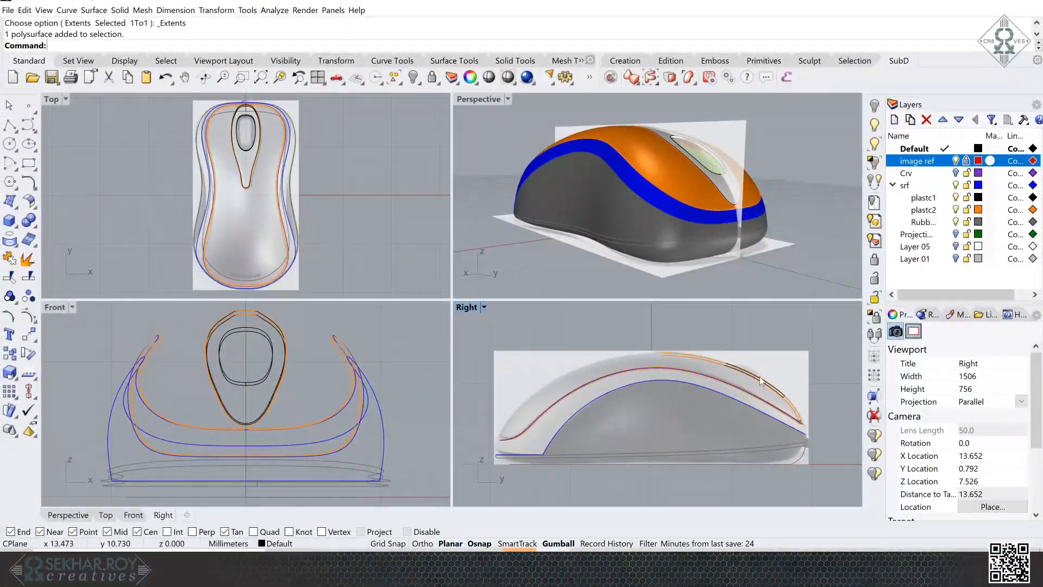
- Draw a three-point circle in the Right view over the scroll wheel's visible arc in the reference image, with object snaps disabled
scroll(730, 370, up, 5)
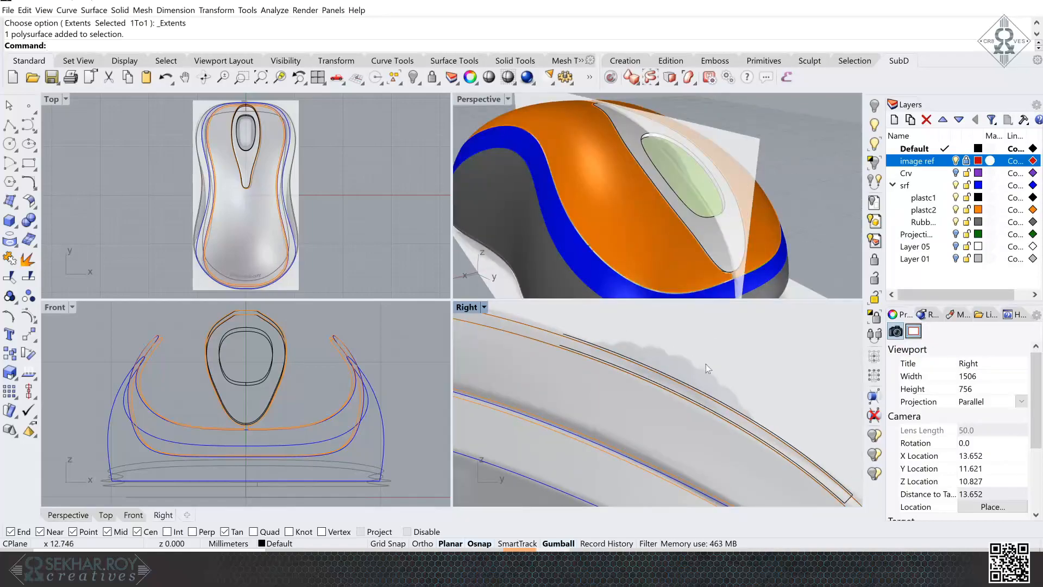
scroll(667, 370, down, 3)
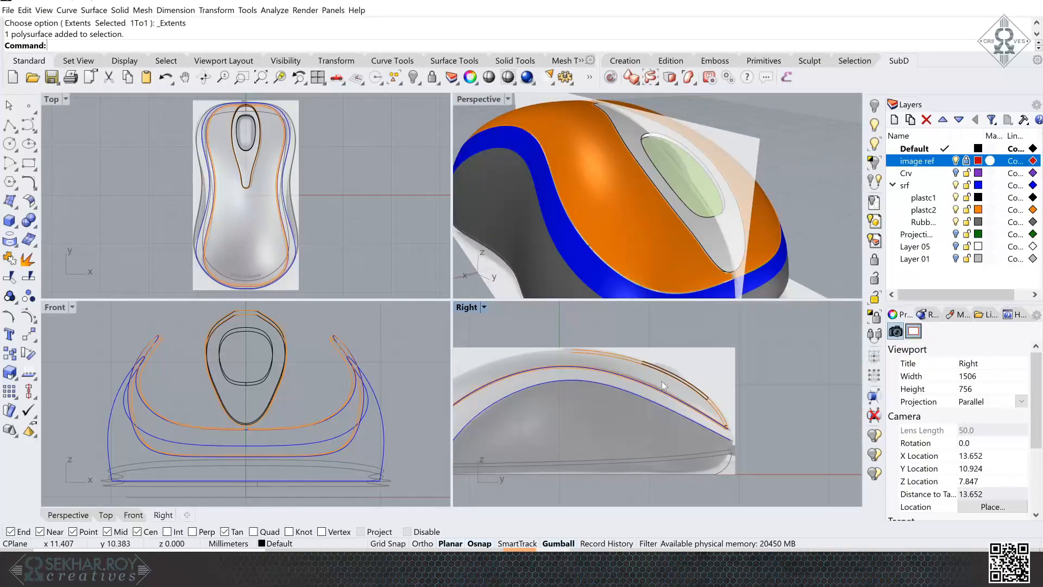
click(11, 146)
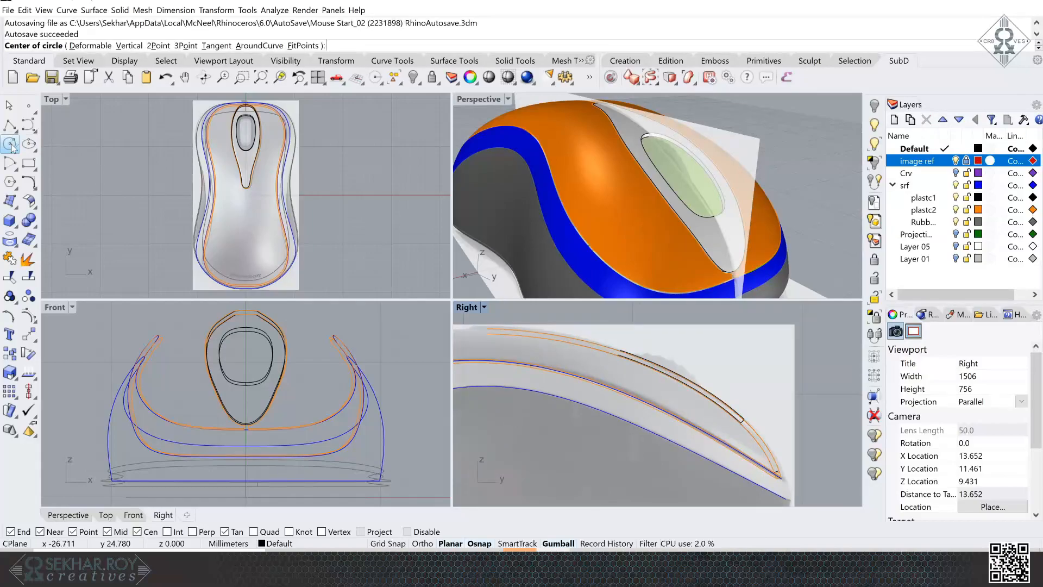
click(187, 47)
scroll(637, 384, up, 5)
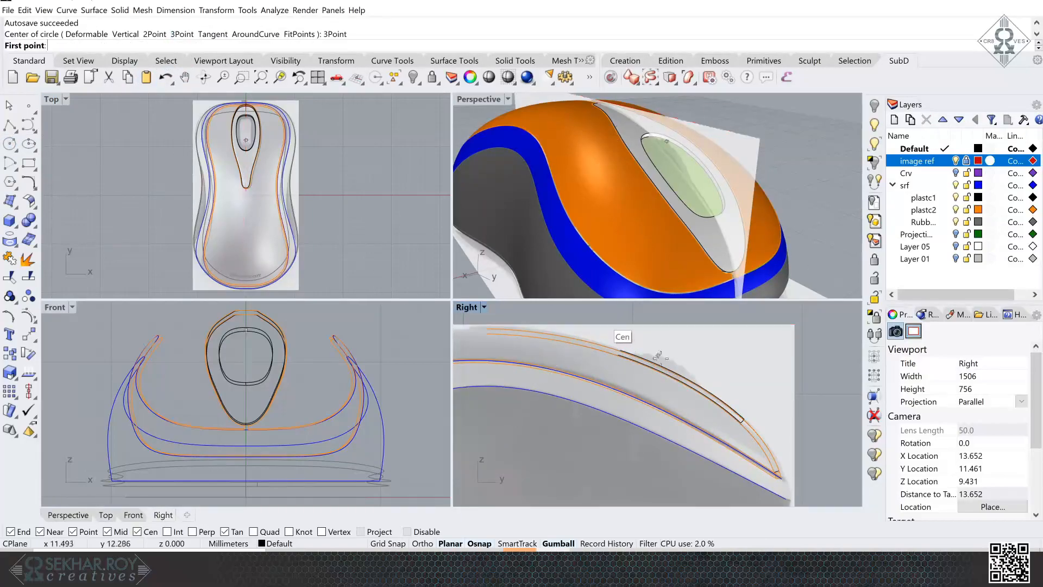
click(421, 532)
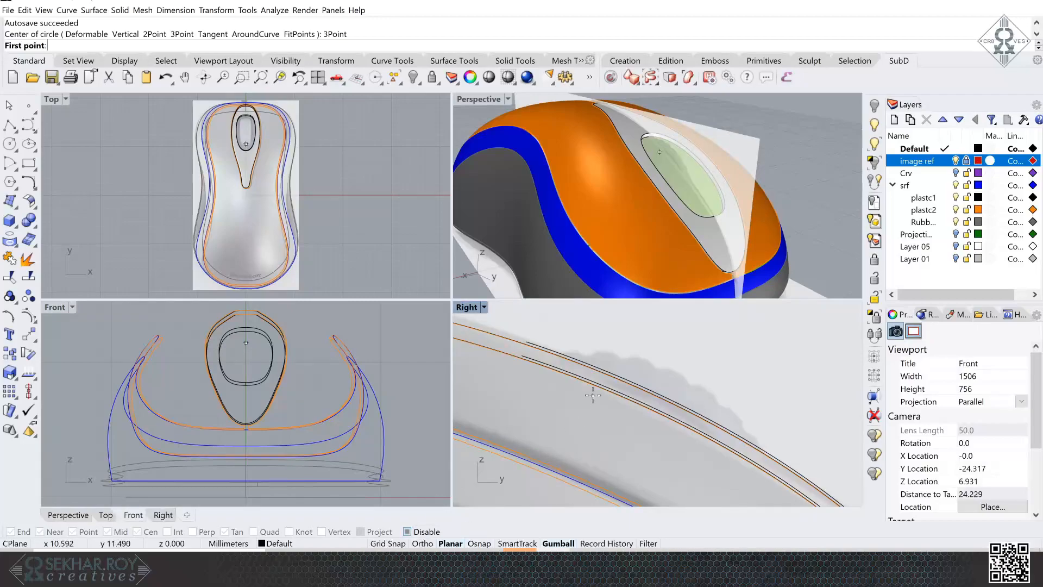
click(563, 355)
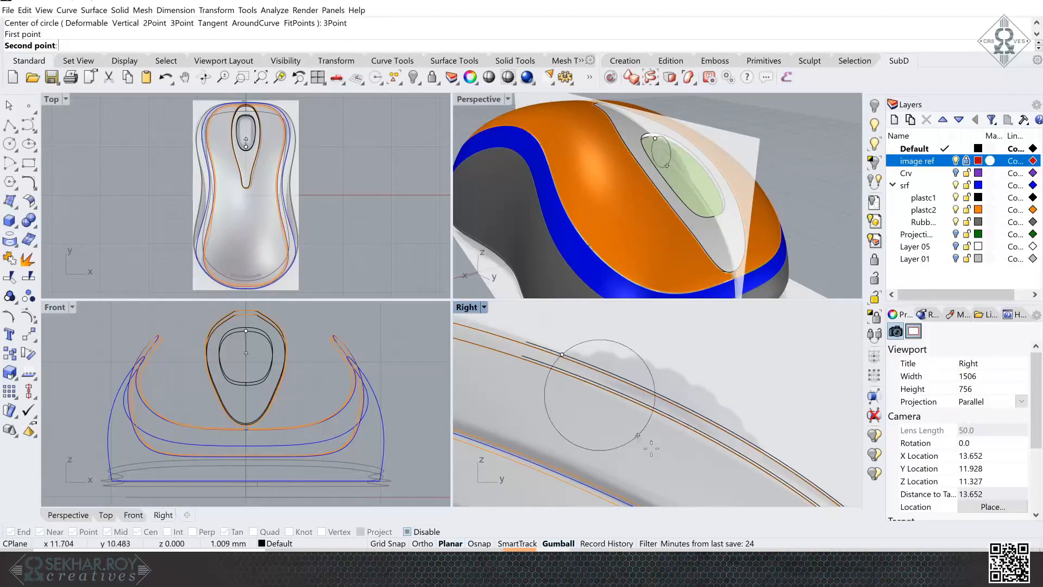
click(759, 449)
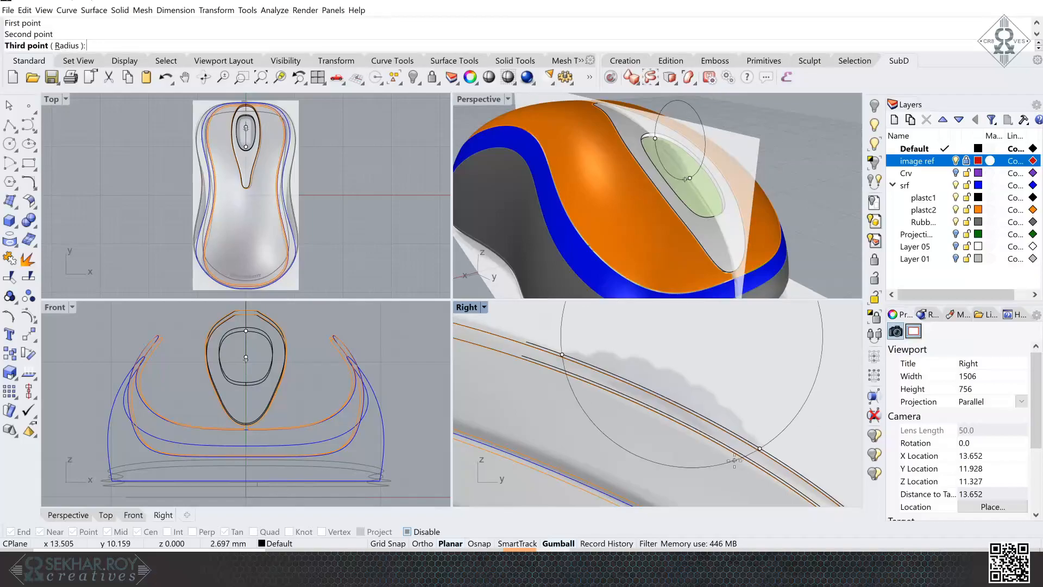
scroll(737, 459, down, 5)
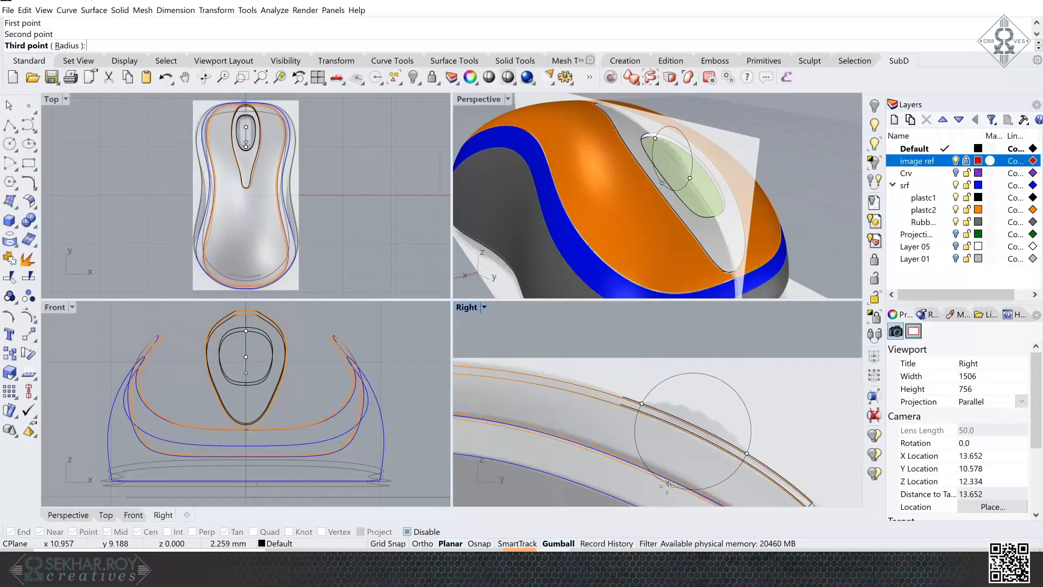
shift+right_drag(649, 491, 653, 442)
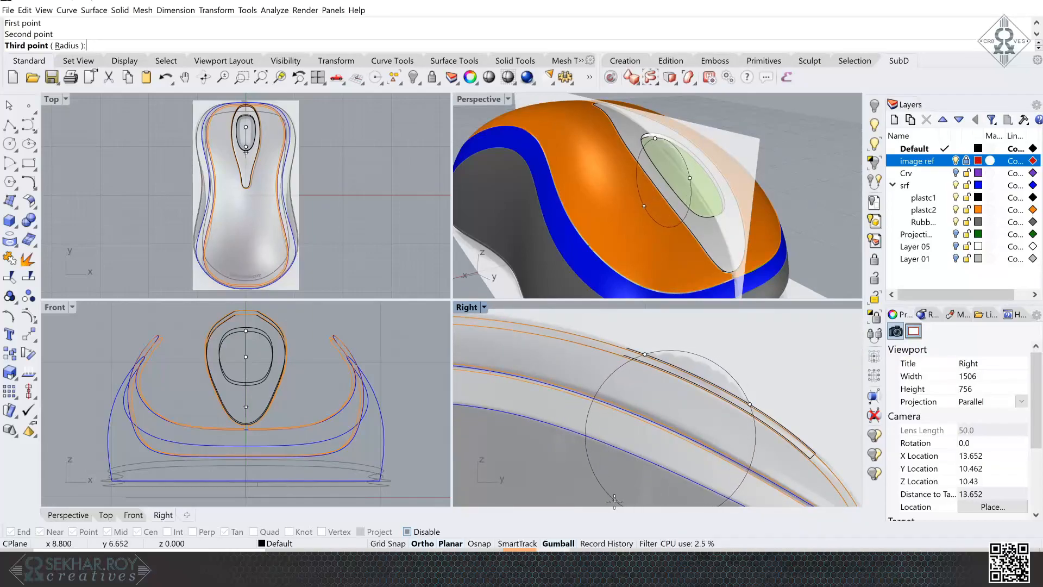
shift+right_drag(609, 488, 615, 455)
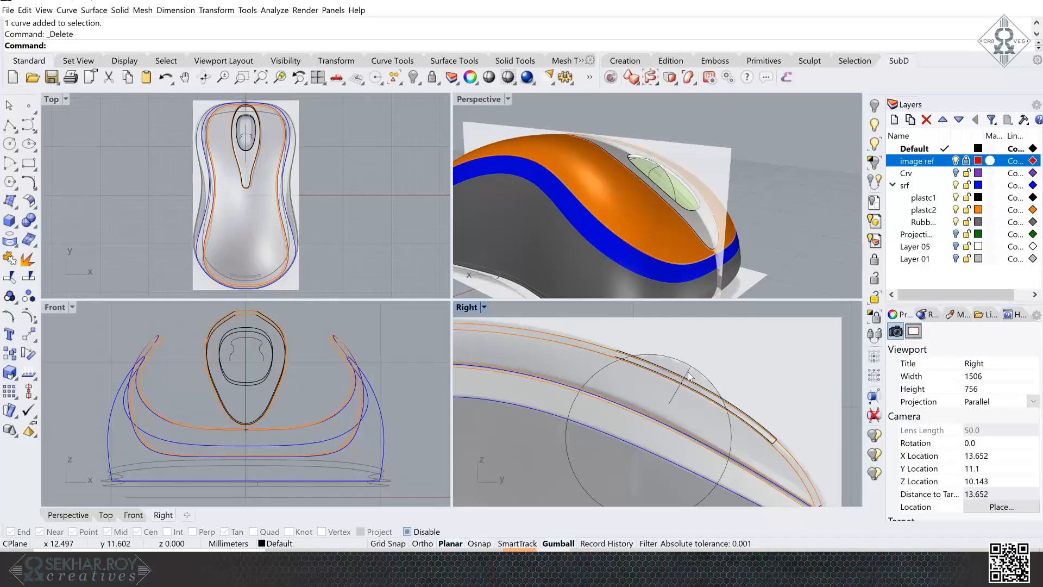
- Isolate the scroll wheel's circle and its cross-section profile curve, keeping only these curves over the reference images
click(689, 376)
shift+click(707, 383)
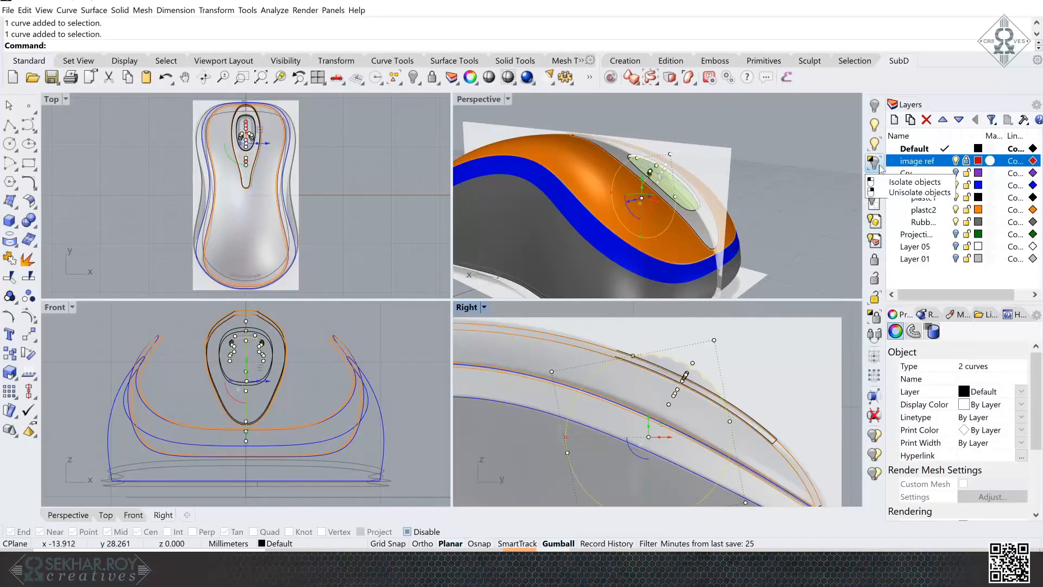
click(878, 164)
click(784, 267)
right_drag(321, 371, 315, 409)
right_drag(734, 353, 719, 354)
click(257, 386)
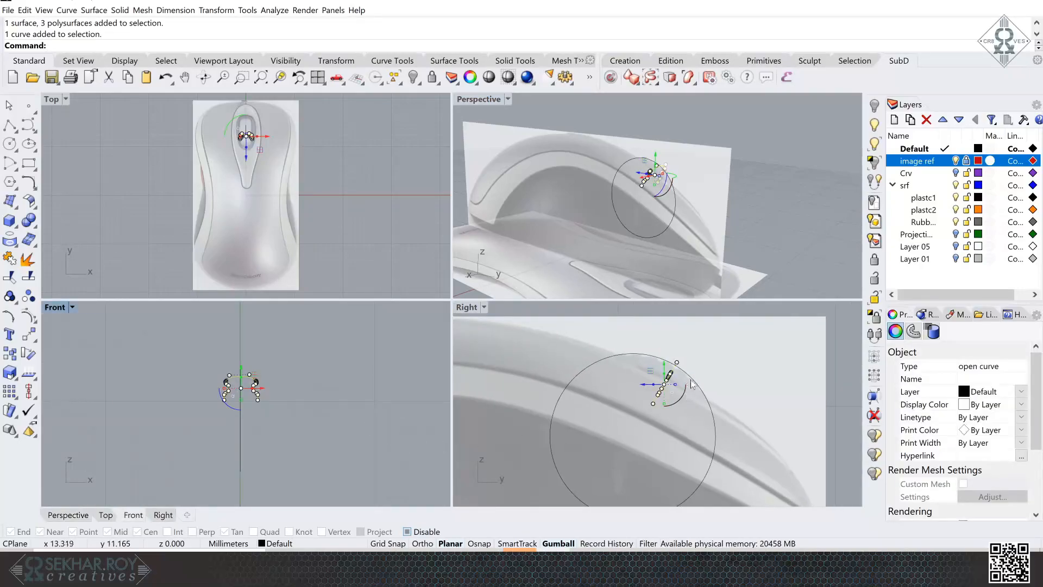
- Join the scroll wheel's cross-section profile segments into one open curve
scroll(573, 421, down, 3)
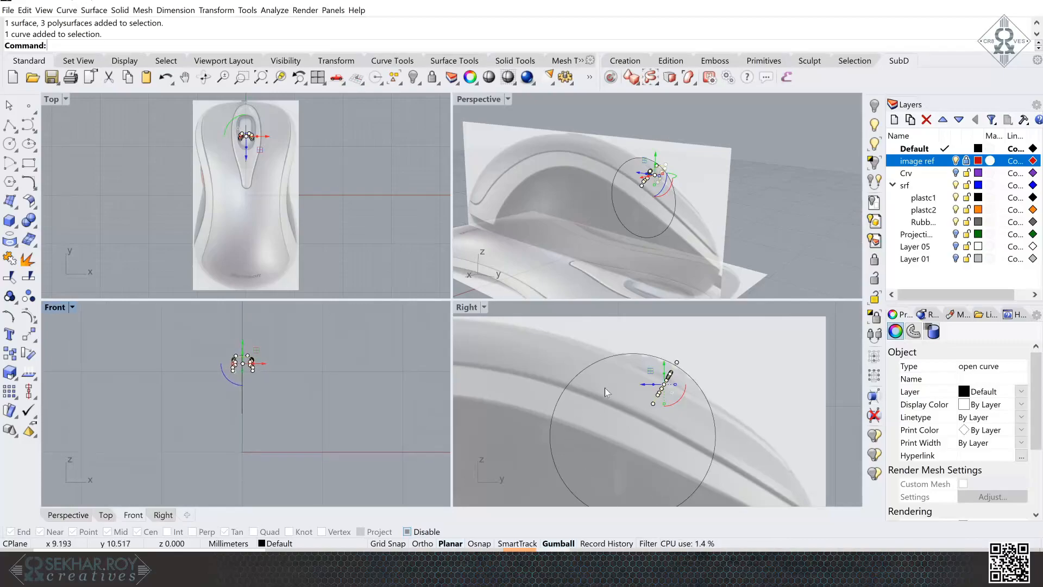
right_drag(614, 374, 581, 361)
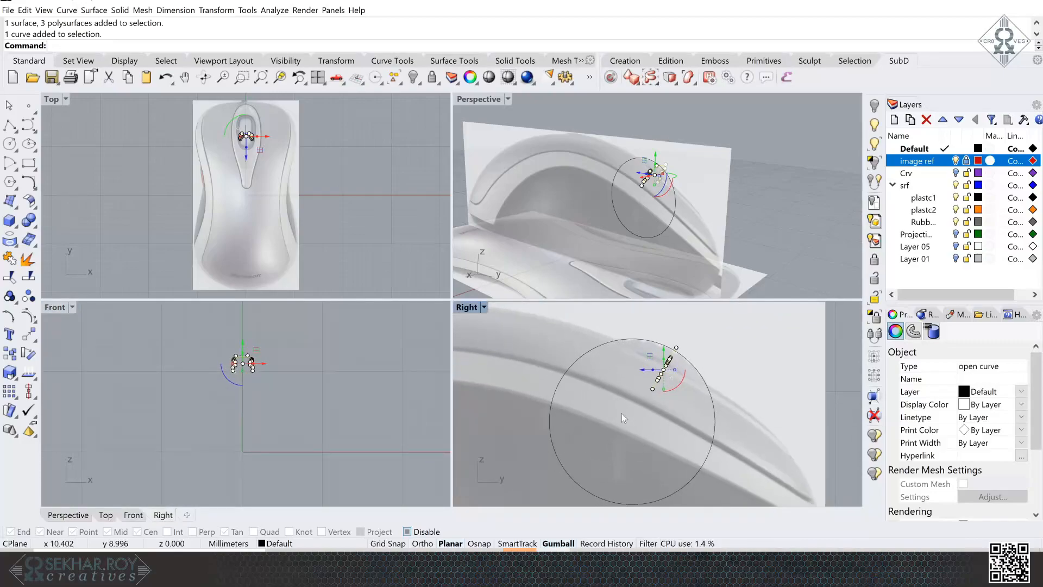
click(332, 404)
scroll(263, 370, up, 10)
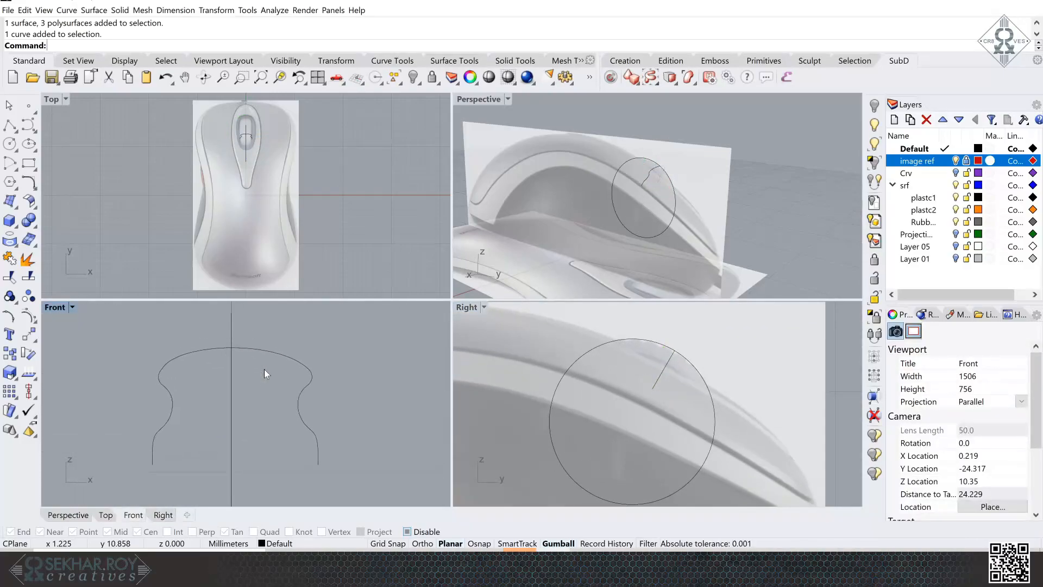
right_drag(154, 438, 167, 426)
click(200, 334)
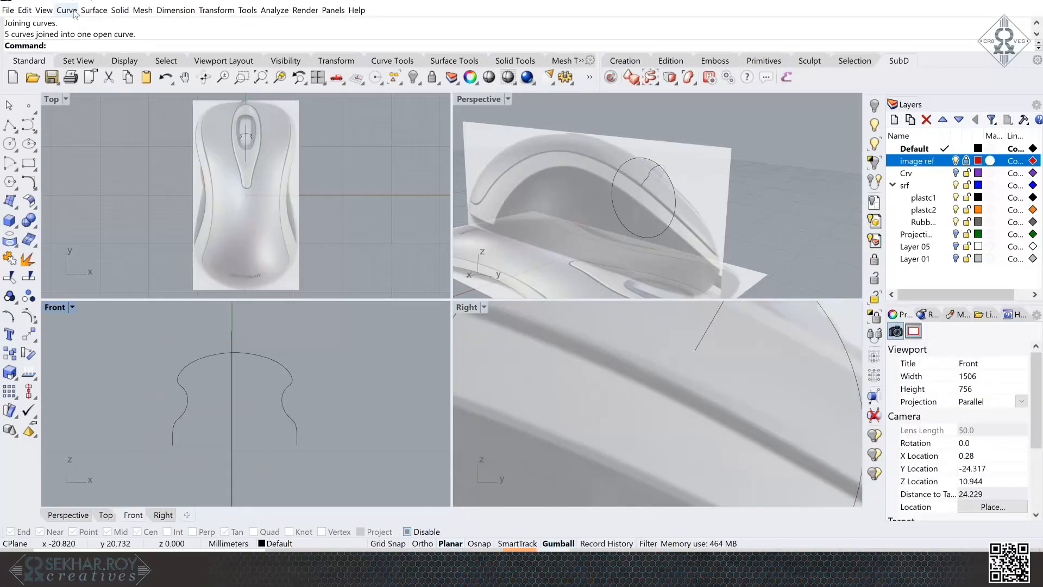
- Revolve the scroll wheel profile through a full circle about a horizontal axis through the guide circle's center, with object snaps enabled
click(94, 10)
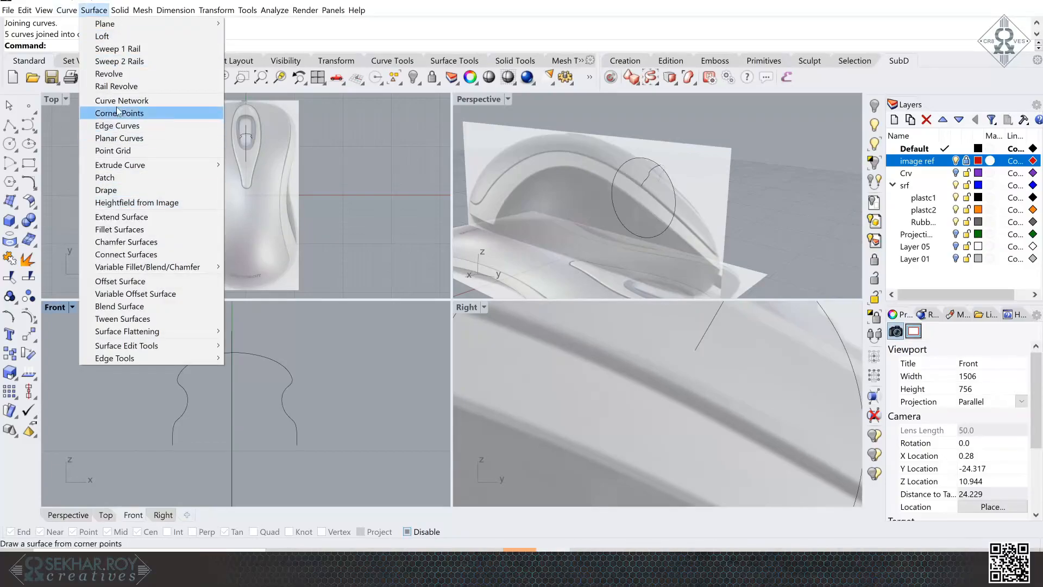
click(111, 74)
click(285, 399)
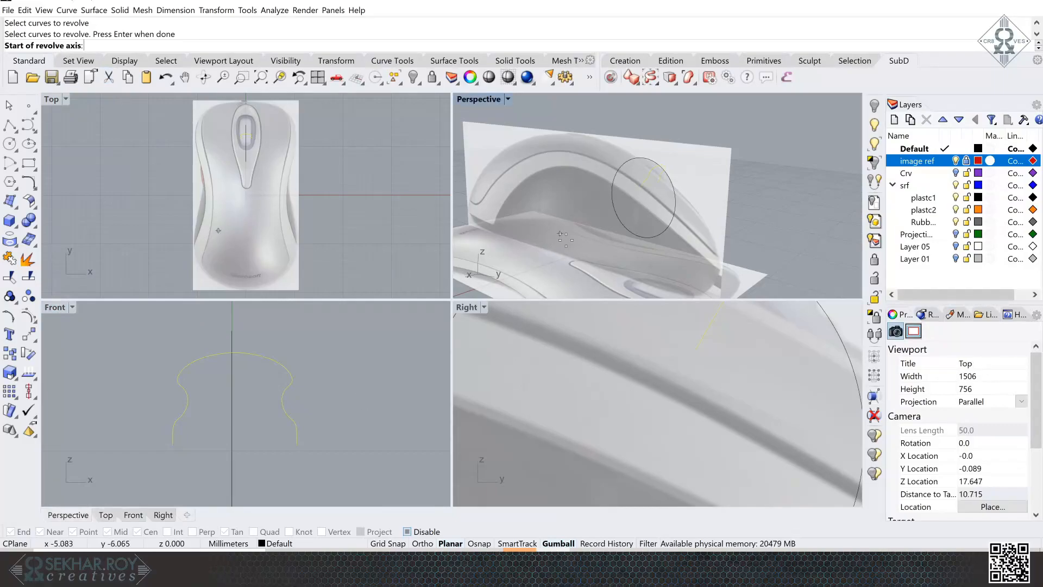
click(408, 532)
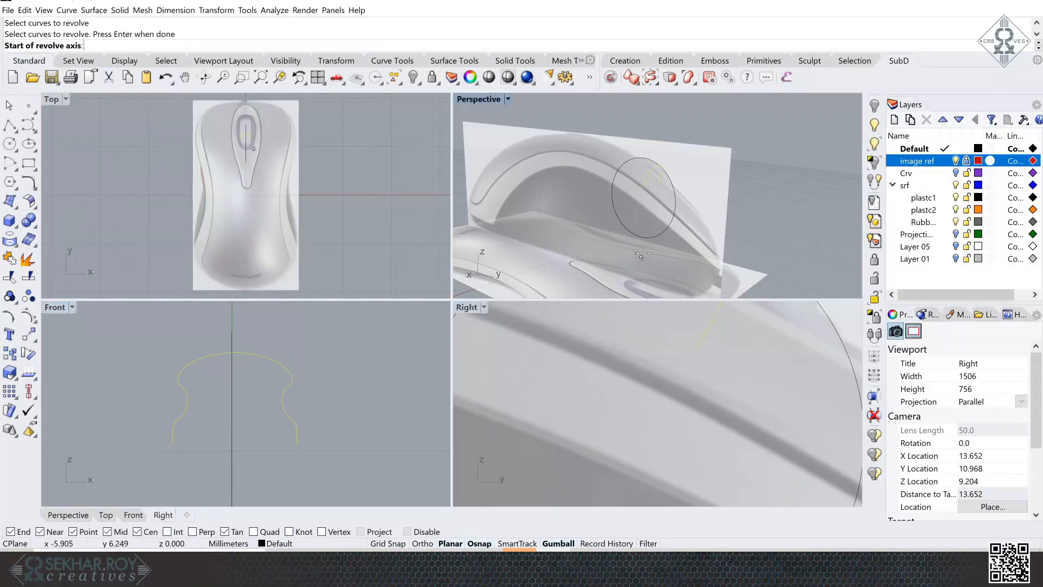
click(661, 228)
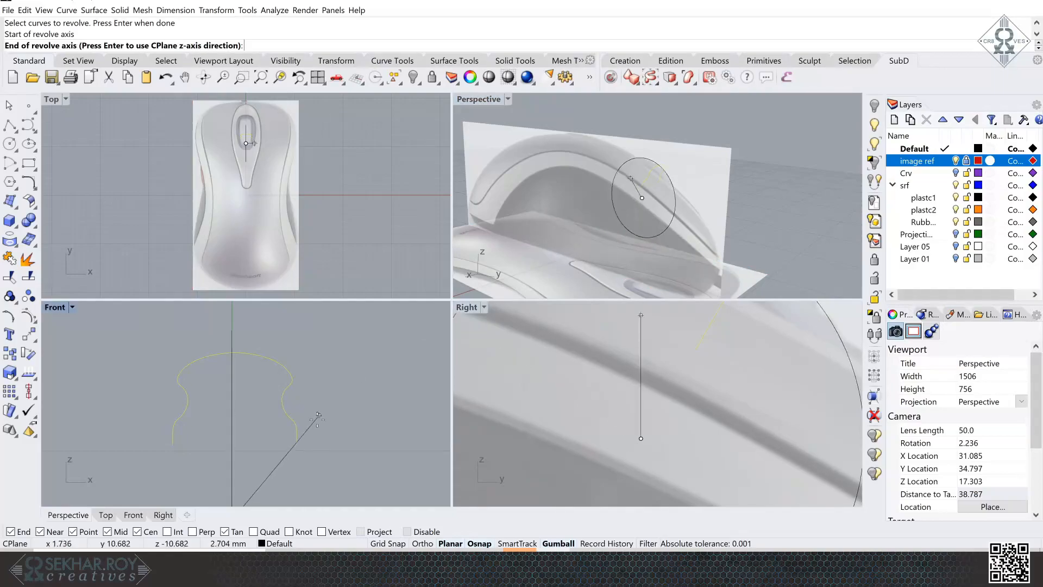
click(331, 452)
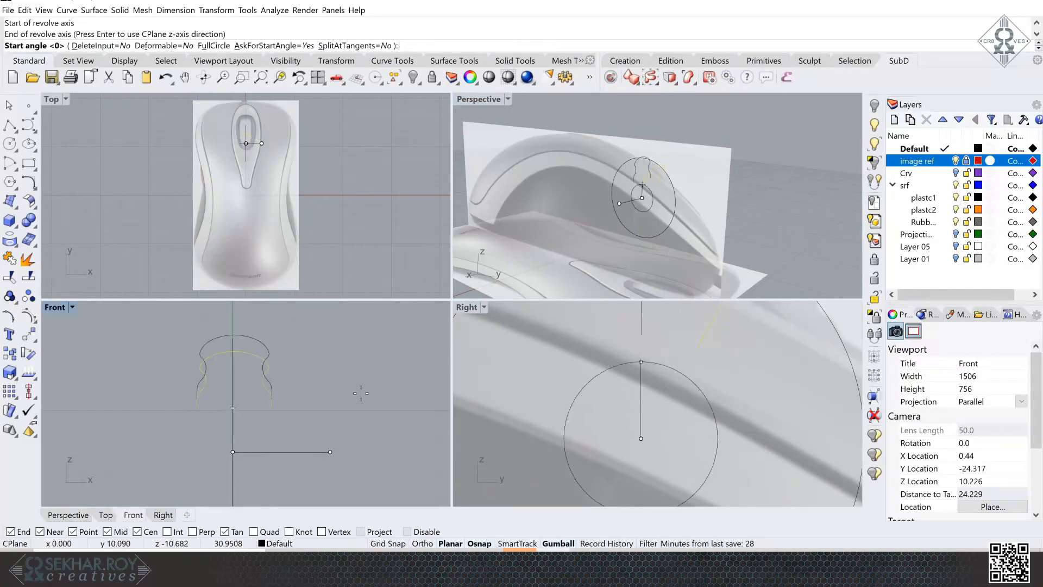
click(203, 46)
right_drag(769, 205, 769, 204)
scroll(769, 205, up, 6)
right_drag(670, 194, 670, 195)
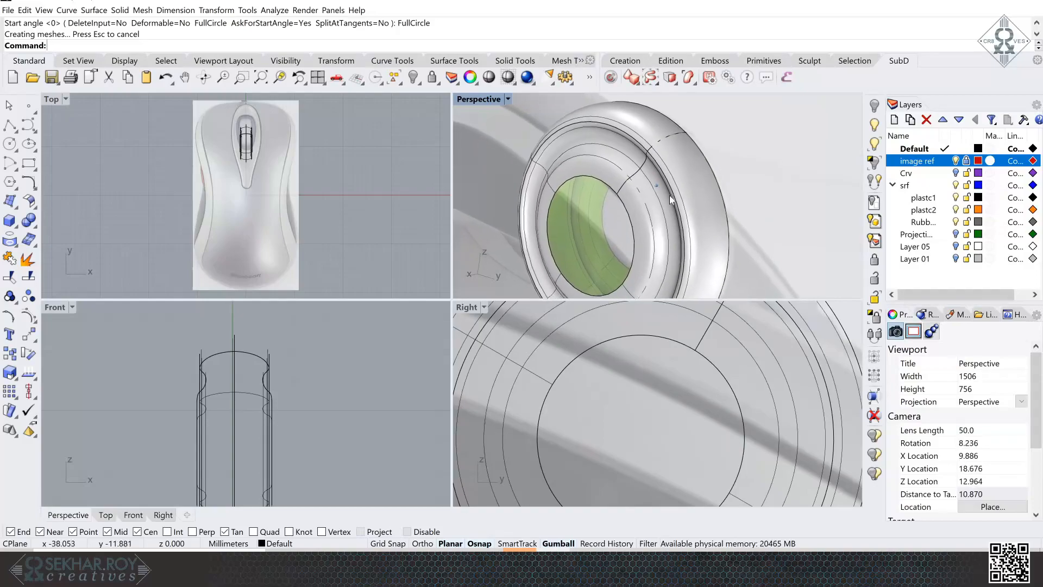
- Cap the planar holes on both sides of the revolved scroll wheel to make it a closed solid
click(652, 199)
click(116, 11)
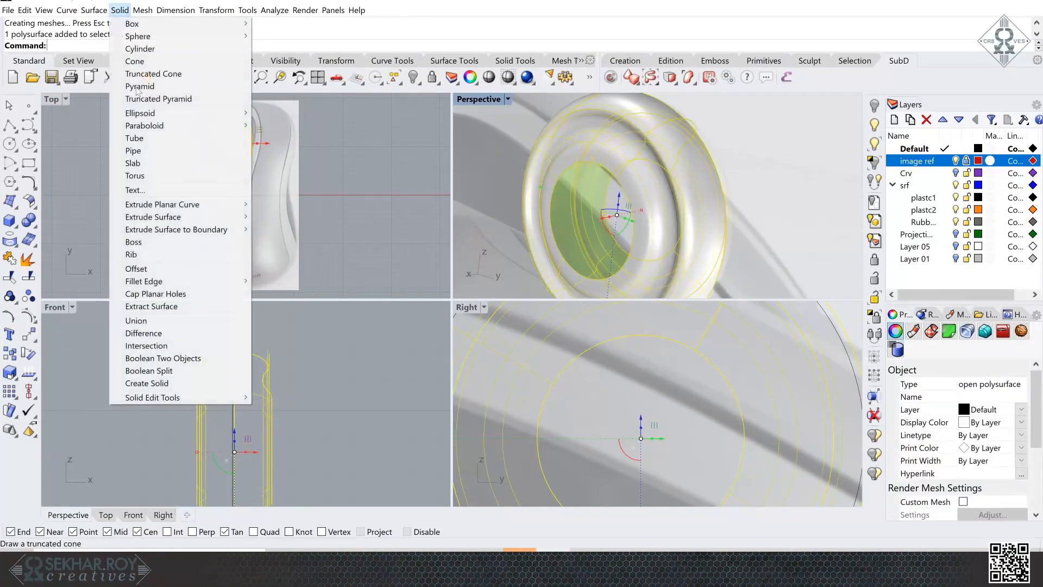
click(146, 293)
right_drag(681, 233, 558, 174)
scroll(559, 170, down, 5)
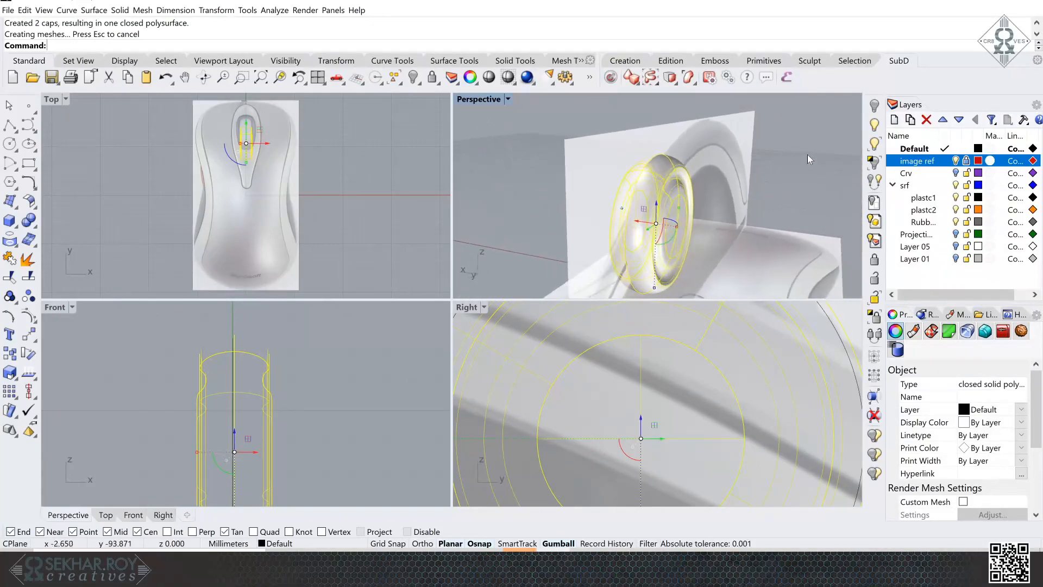
click(807, 155)
right_drag(807, 154, 721, 184)
- Create a sphere centered on the midpoint of the wheel profile's crown, with its radius slightly narrower than the wheel's half-width
scroll(311, 403, up, 5)
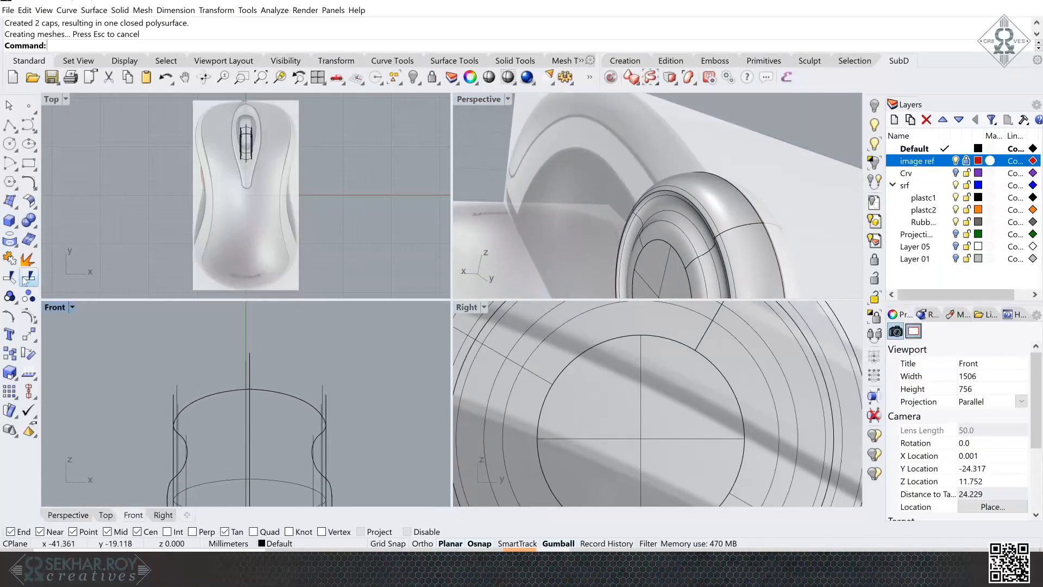
click(12, 237)
click(67, 228)
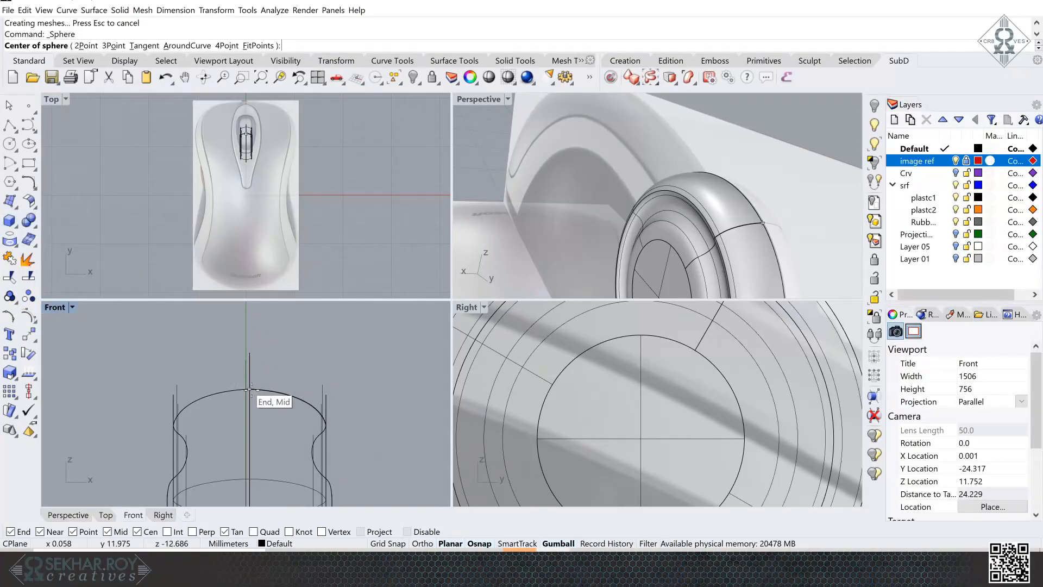
click(250, 389)
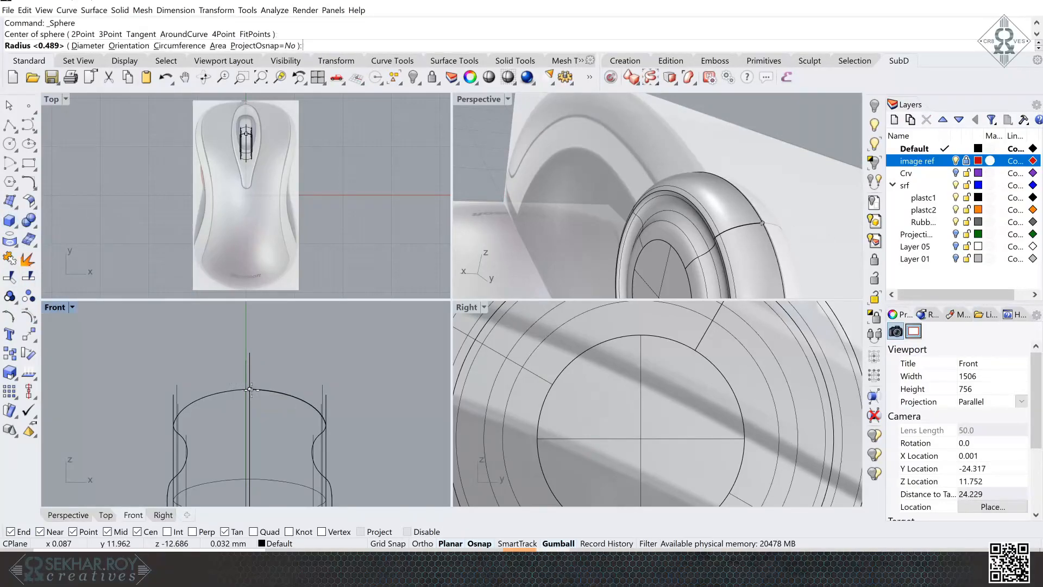
click(307, 389)
- Scale the sphere into a flattened, elongated ellipsoid lying across the wheel tread and rotate it to match the profile's tilt
click(296, 421)
drag(250, 447, 249, 413)
scroll(750, 228, up, 7)
right_drag(668, 234, 734, 239)
drag(737, 217, 707, 215)
right_drag(712, 223, 761, 234)
drag(660, 217, 653, 230)
right_drag(761, 326, 607, 470)
scroll(622, 363, up, 3)
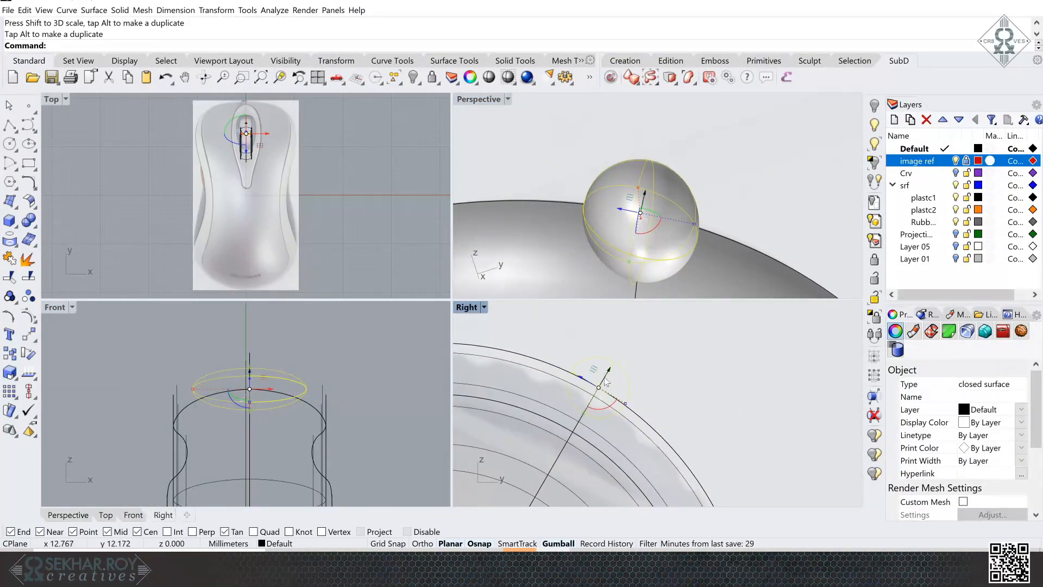
scroll(607, 375, down, 5)
click(768, 223)
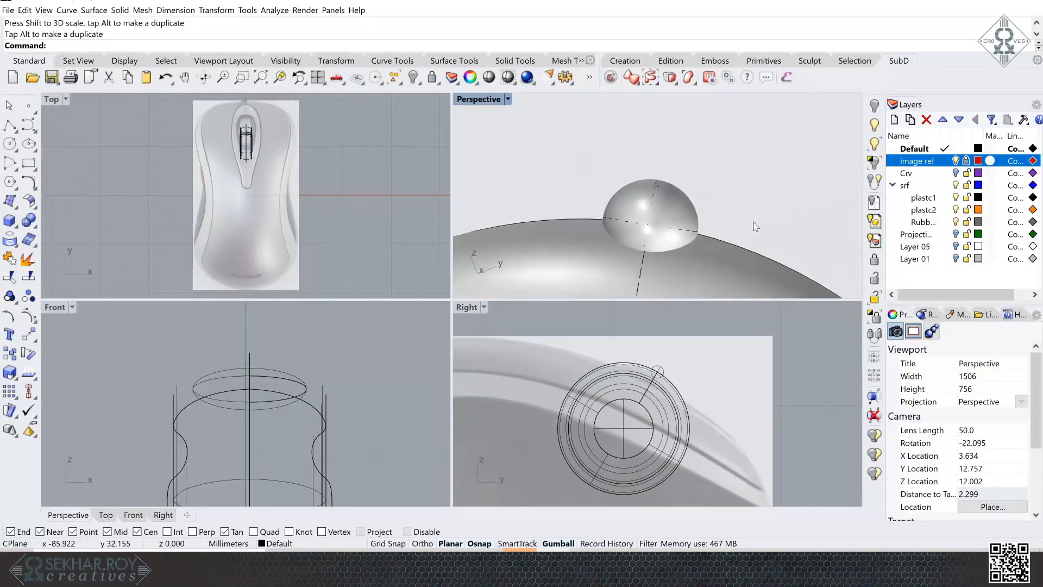
- Scale the ellipsoid down so it spans a narrower part of the scroll wheel's tread
right_drag(757, 227, 696, 234)
click(663, 218)
scroll(703, 321, up, 4)
drag(706, 225, 706, 231)
right_drag(383, 436, 370, 414)
right_drag(591, 464, 639, 401)
scroll(638, 400, down, 6)
scroll(637, 399, up, 1)
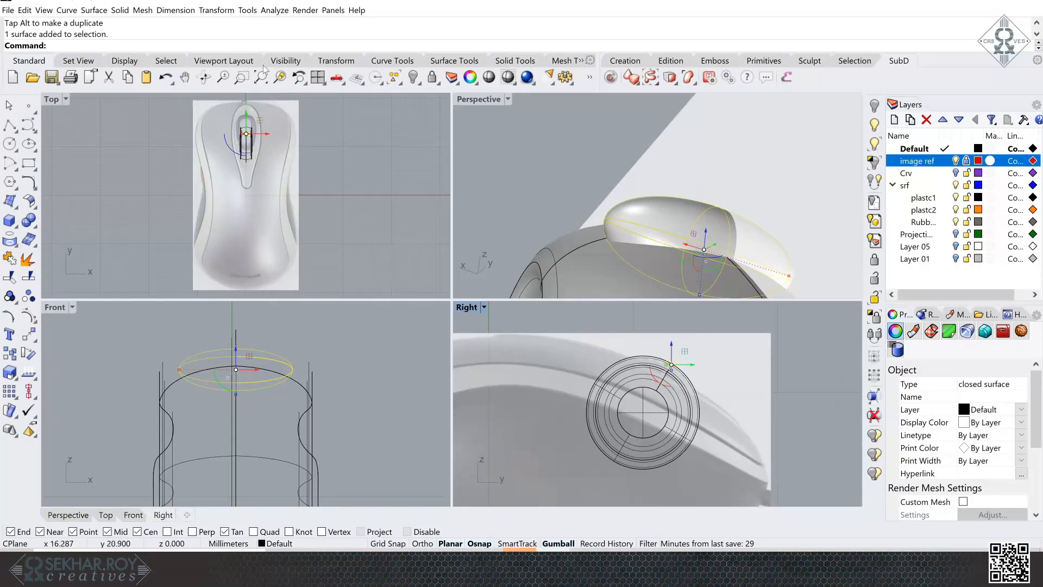
- Polar-array the ellipsoid about the wheel's center in the side view, with 28 items filling 360 degrees
middle_click(675, 383)
click(723, 70)
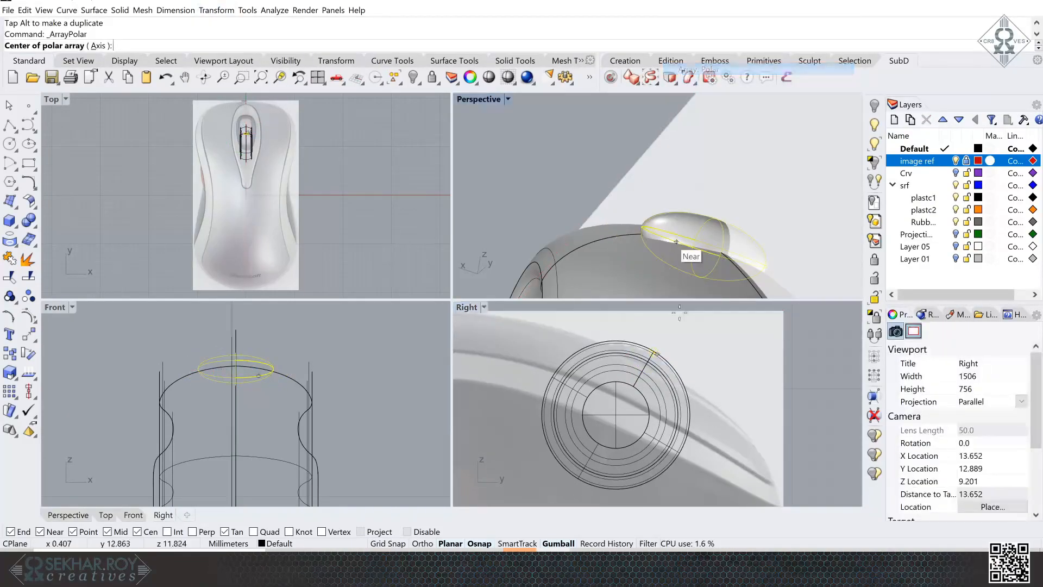
click(661, 471)
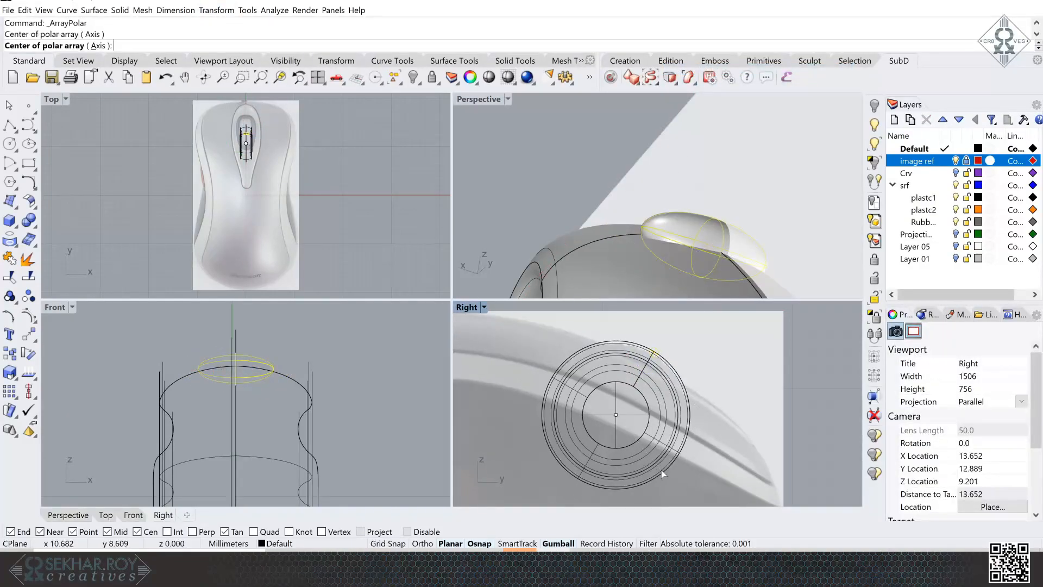
key(Return)
key(Return)
scroll(723, 376, up, 3)
right_drag(723, 376, 685, 338)
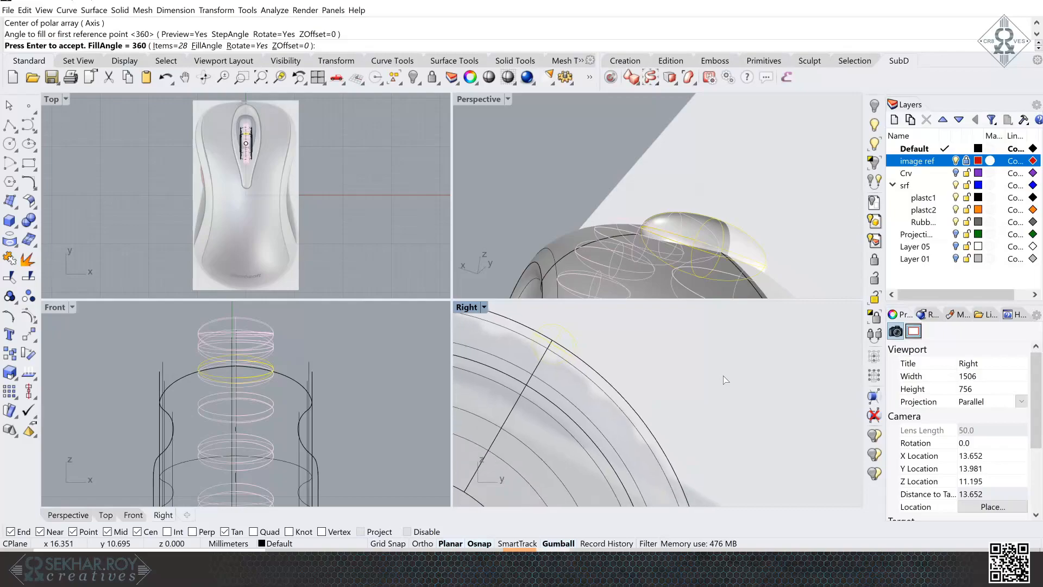
scroll(723, 376, down, 6)
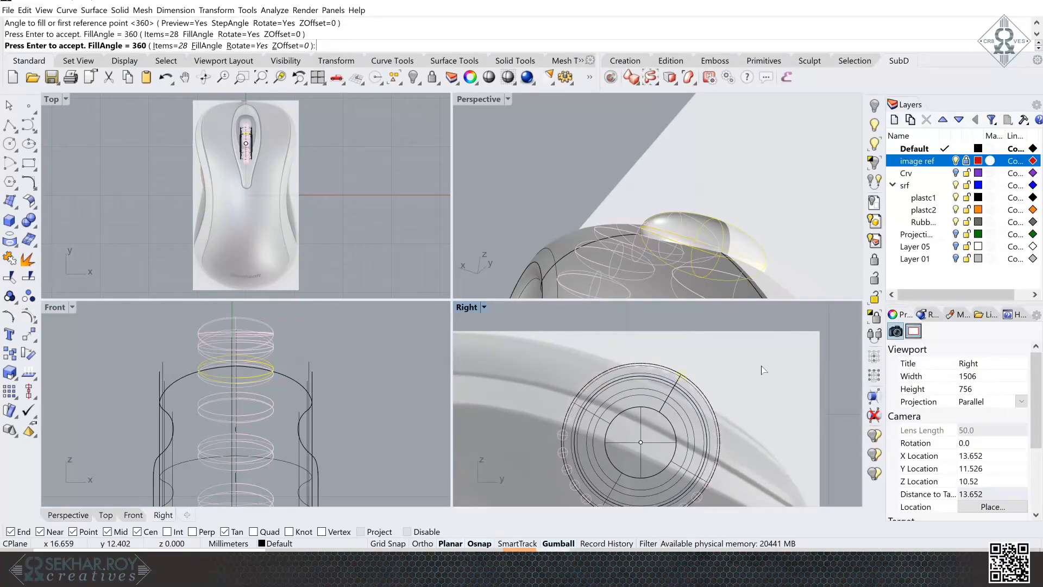
key(Return)
- Select the newly arrayed ellipsoids together with the original one and group them
scroll(762, 364, down, 3)
scroll(637, 197, up, 5)
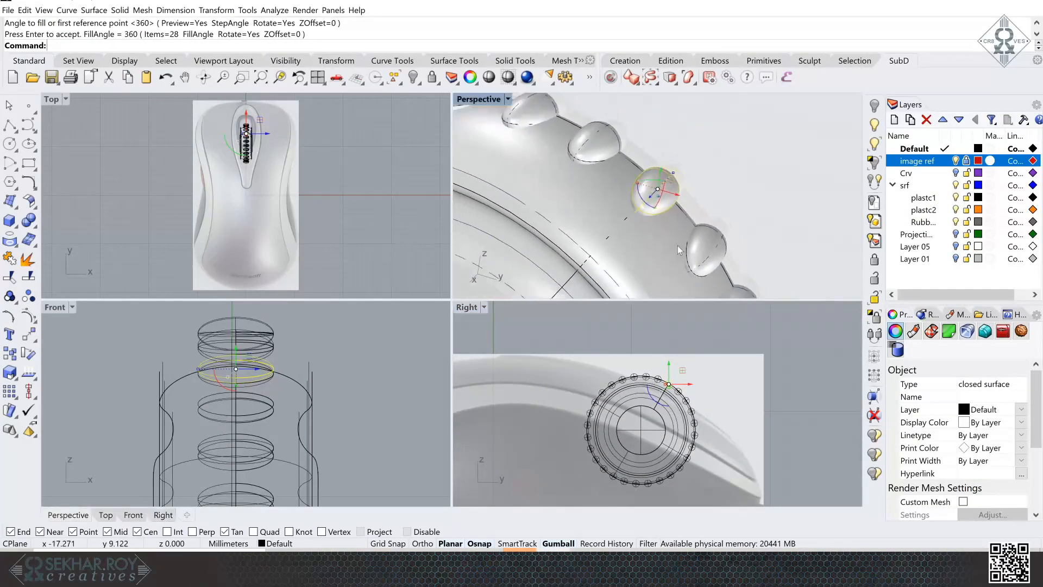
scroll(677, 245, down, 5)
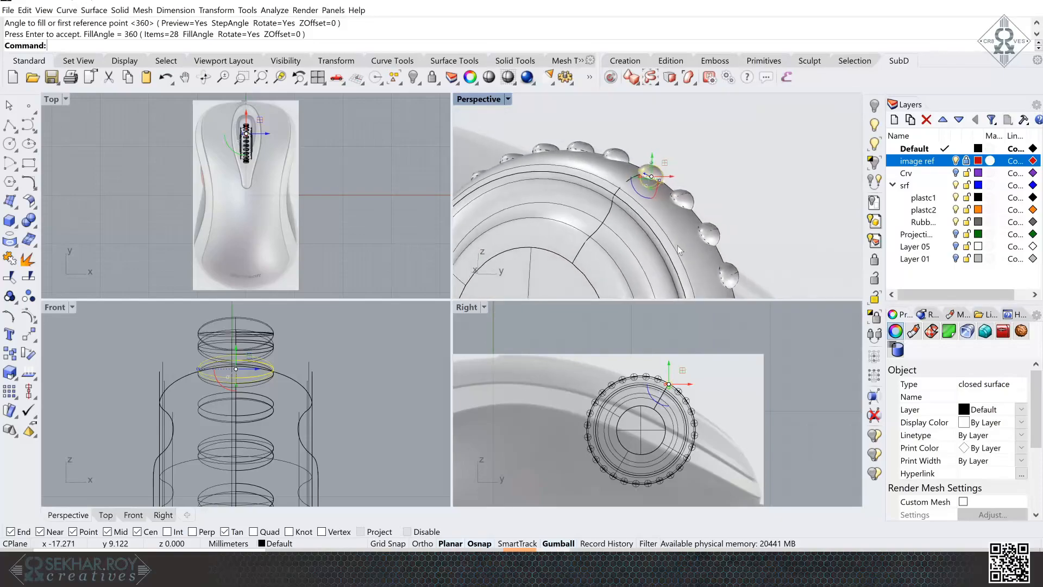
scroll(677, 245, up, 3)
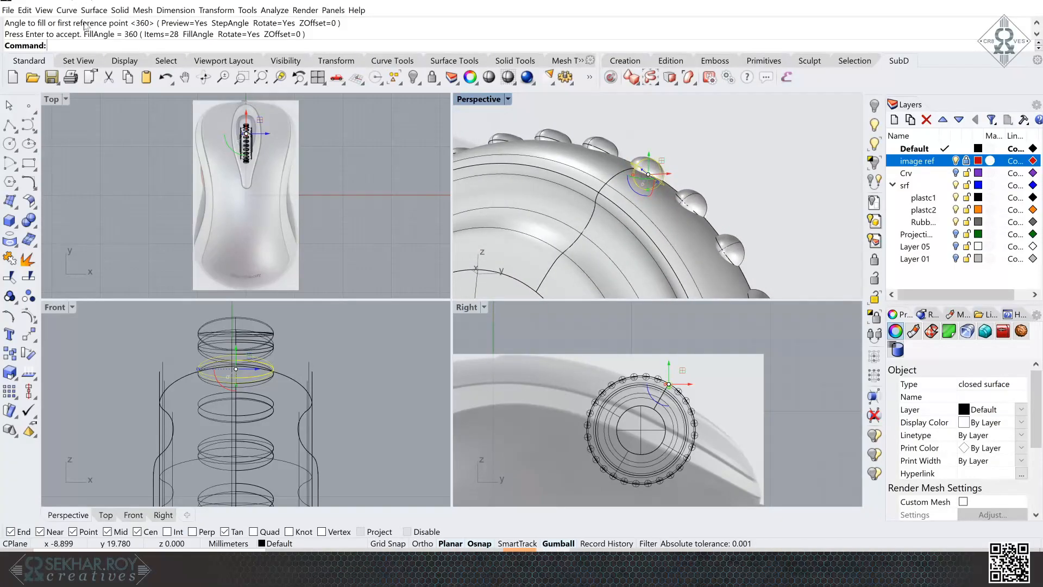
click(25, 10)
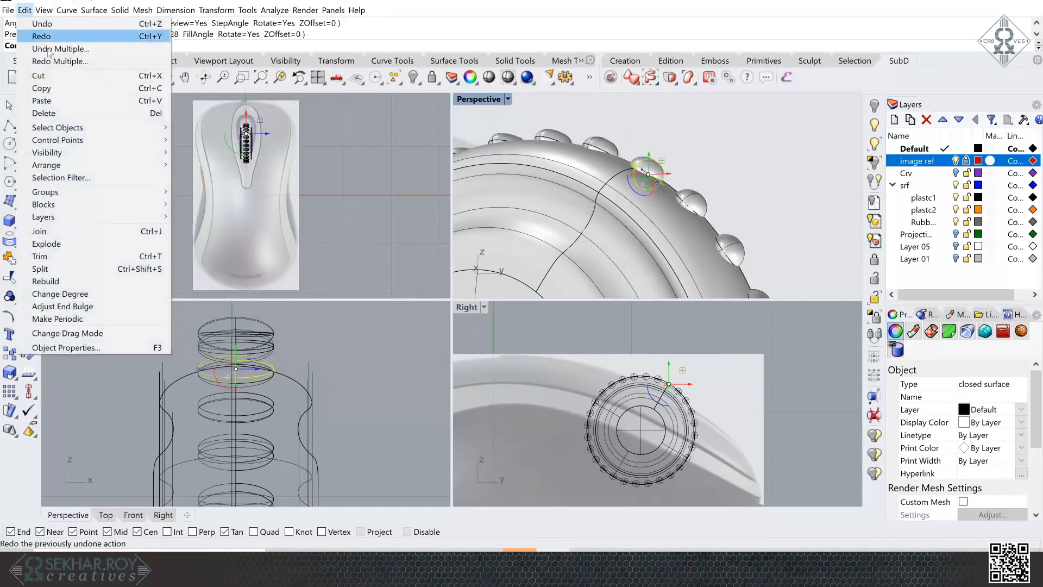
mouse_move(56, 130)
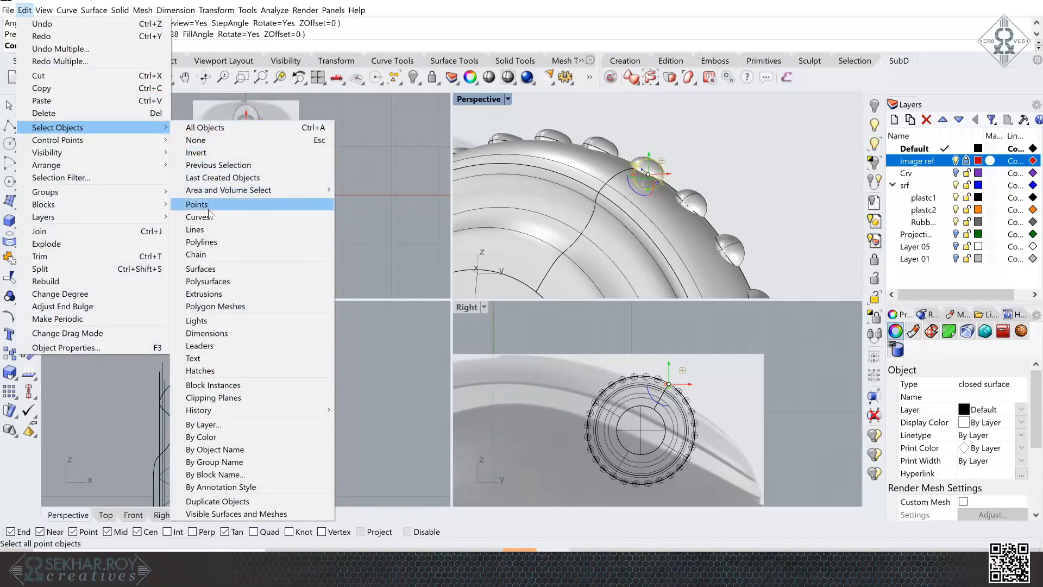
click(220, 177)
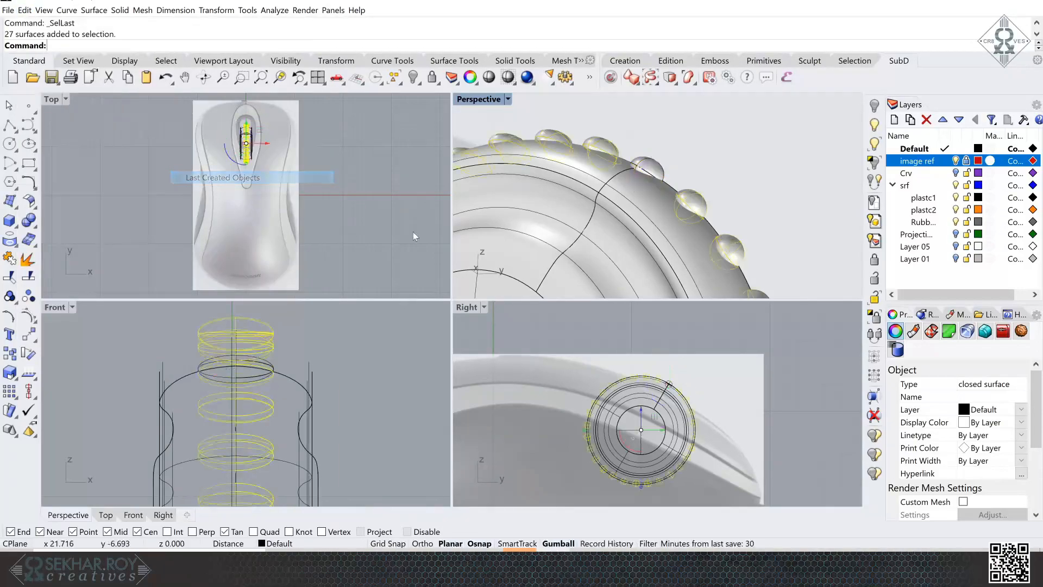
shift+click(656, 174)
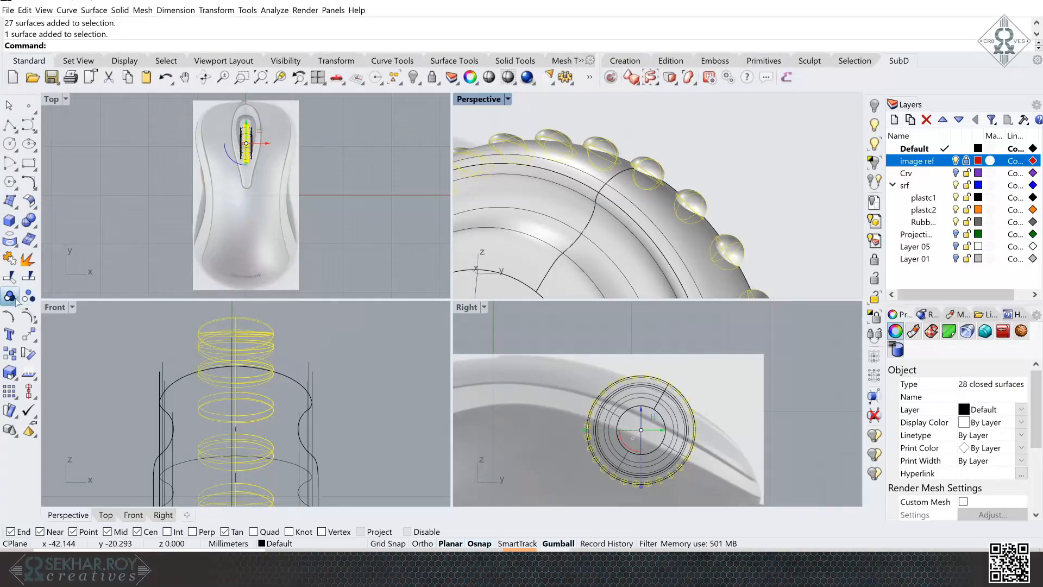
click(726, 165)
click(654, 168)
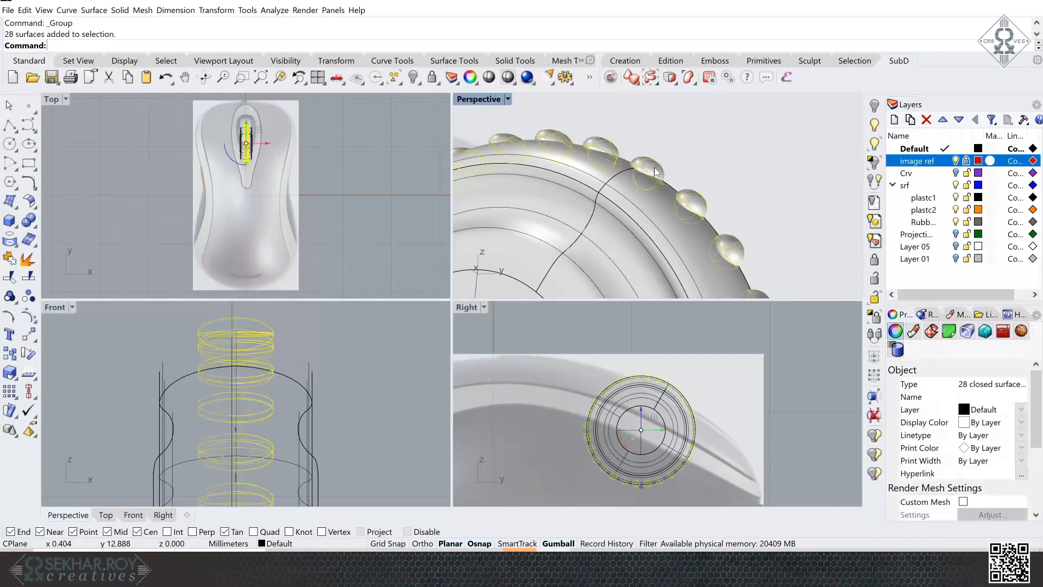
click(788, 227)
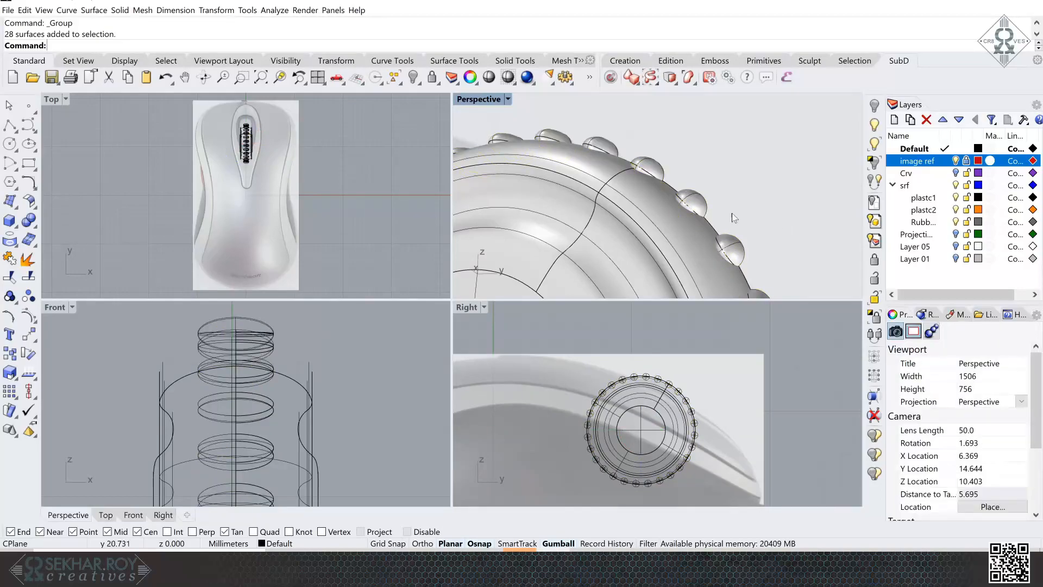
- Boolean-subtract the ellipsoid group from the scroll wheel, keeping the input objects with DeleteInput=No
click(647, 210)
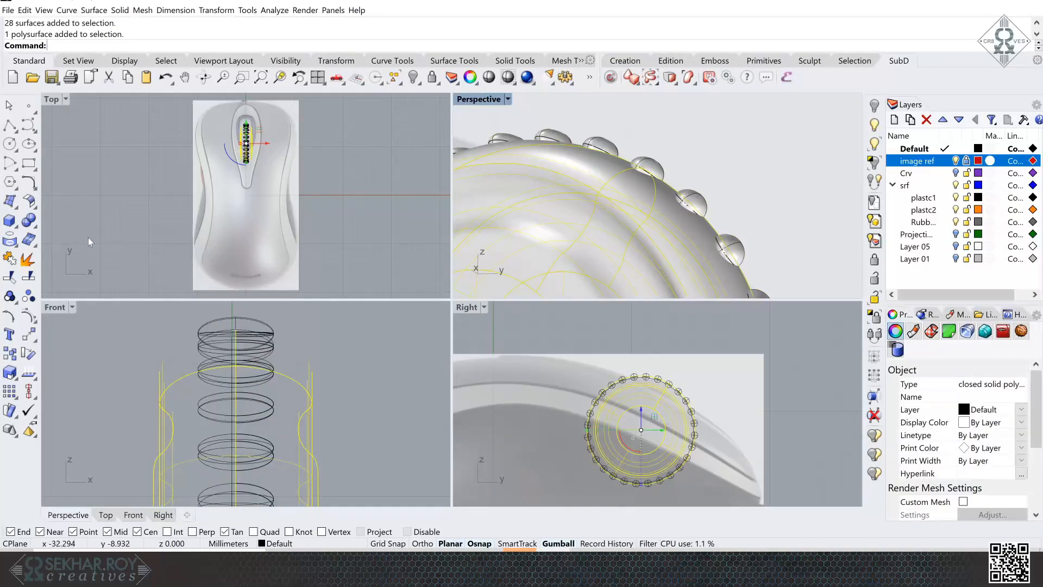
click(35, 228)
click(62, 229)
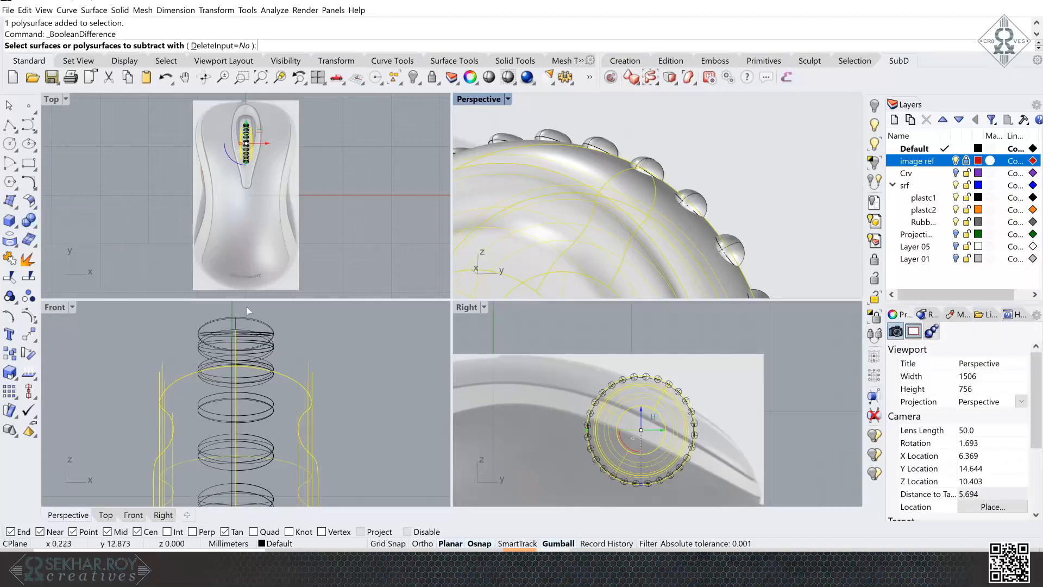
click(647, 174)
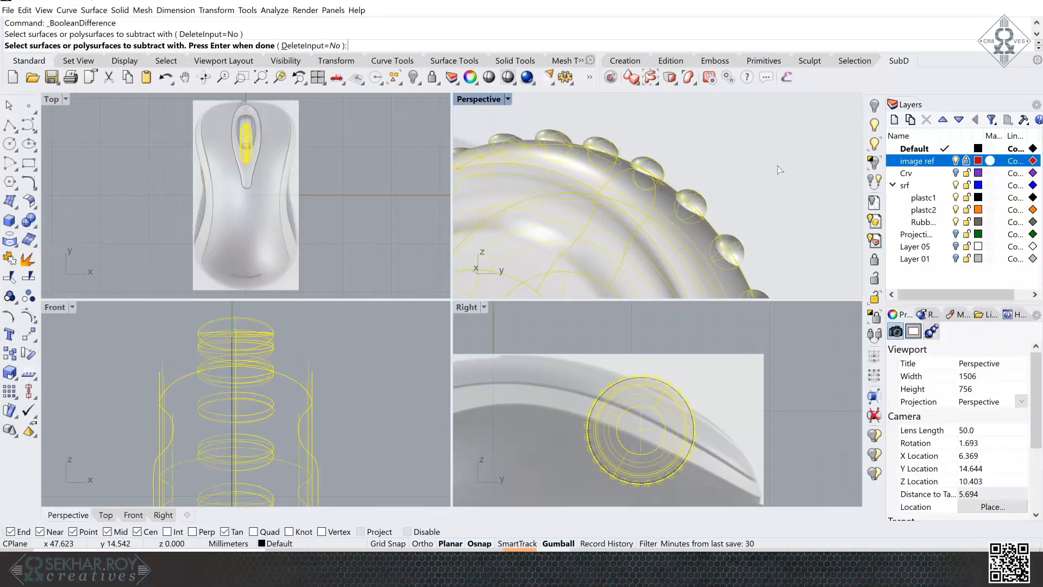
key(Return)
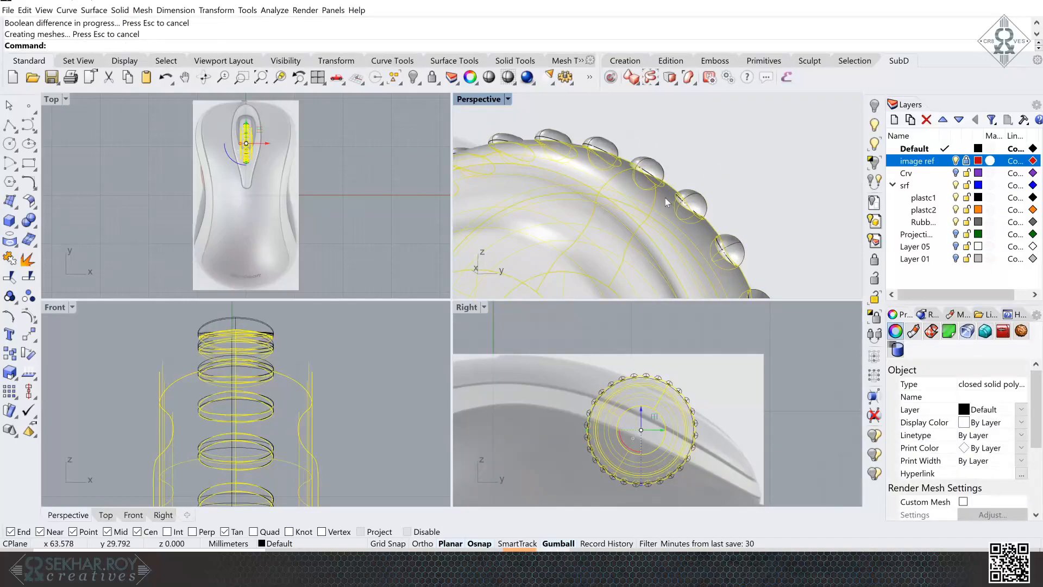
- Move the ellipsoid group to the hidden Layer 05
right_click(924, 259)
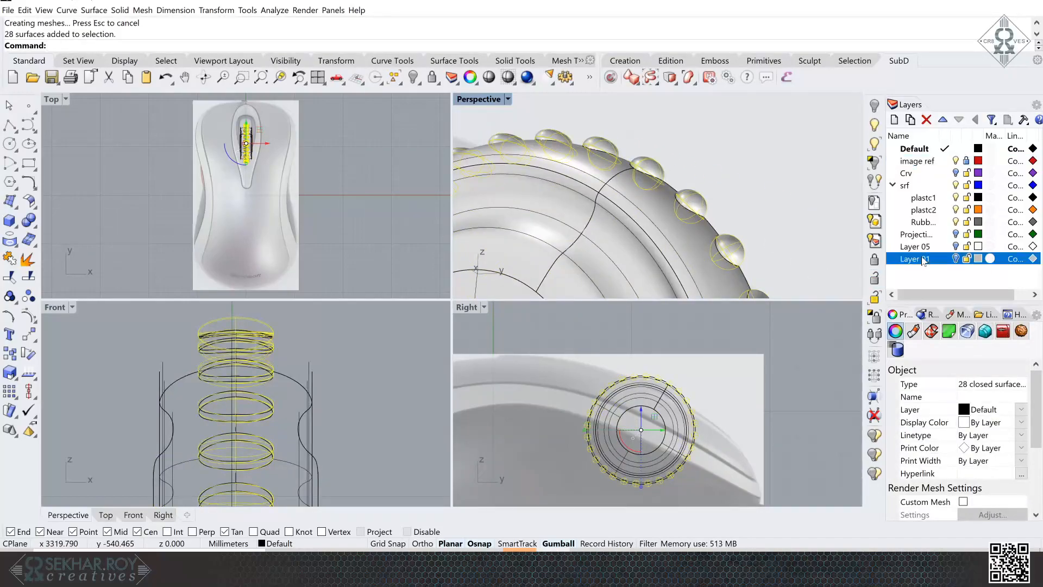
right_click(923, 247)
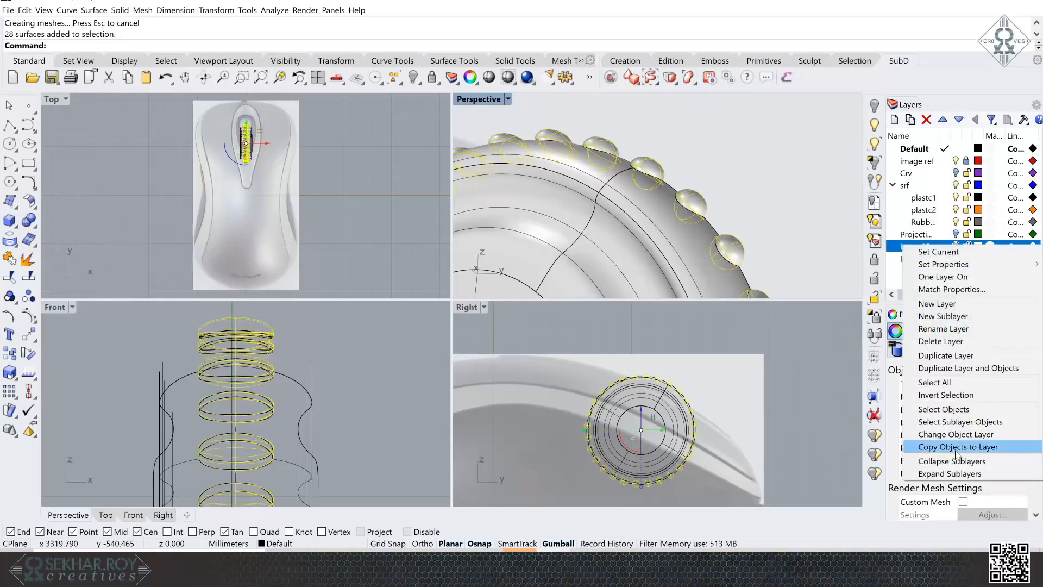
click(944, 434)
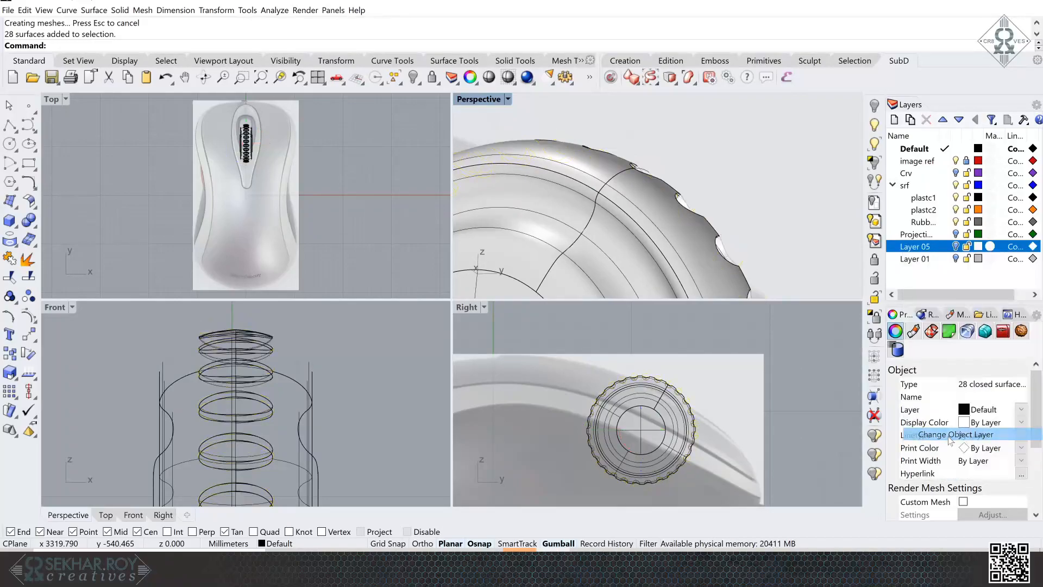
- Isolate the grooved scroll wheel and turn off the image ref layer
click(663, 230)
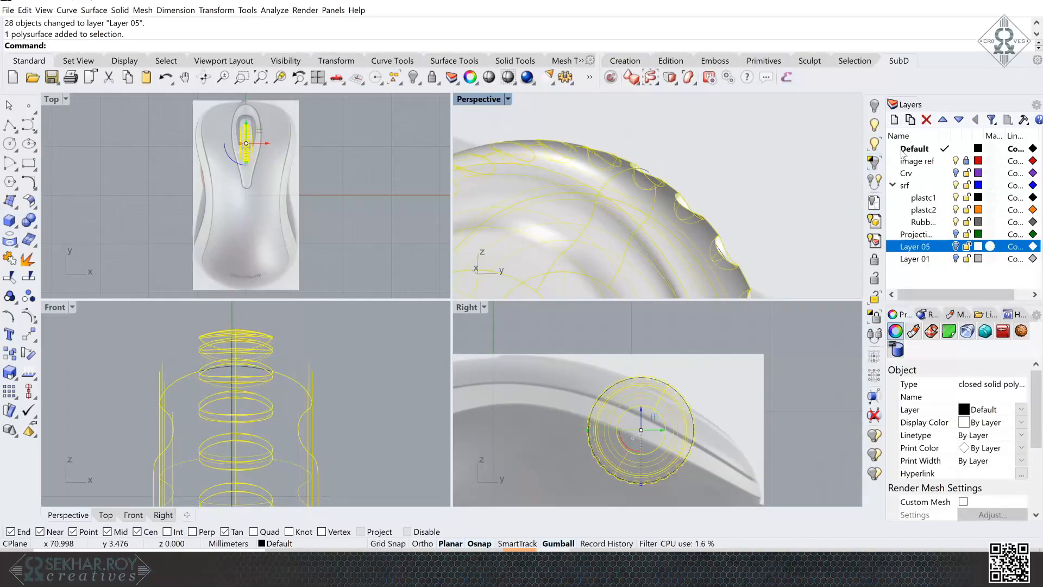
click(955, 161)
right_drag(778, 197, 677, 213)
click(875, 145)
click(763, 181)
right_drag(762, 182, 762, 182)
scroll(353, 364, down, 5)
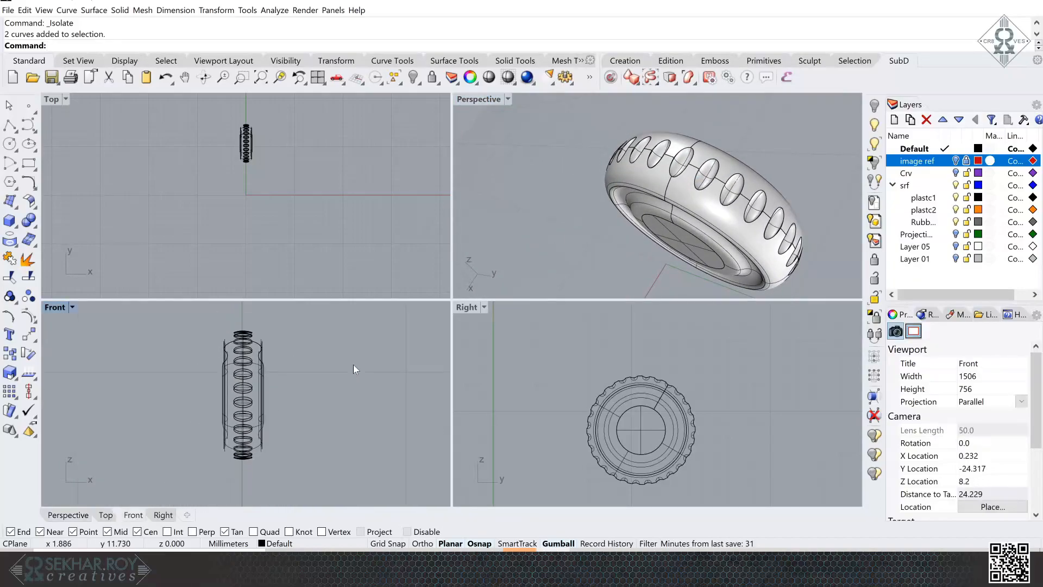
- Fillet the groove edges around the wheel's tread with a radius of 0.1
middle_click(233, 31)
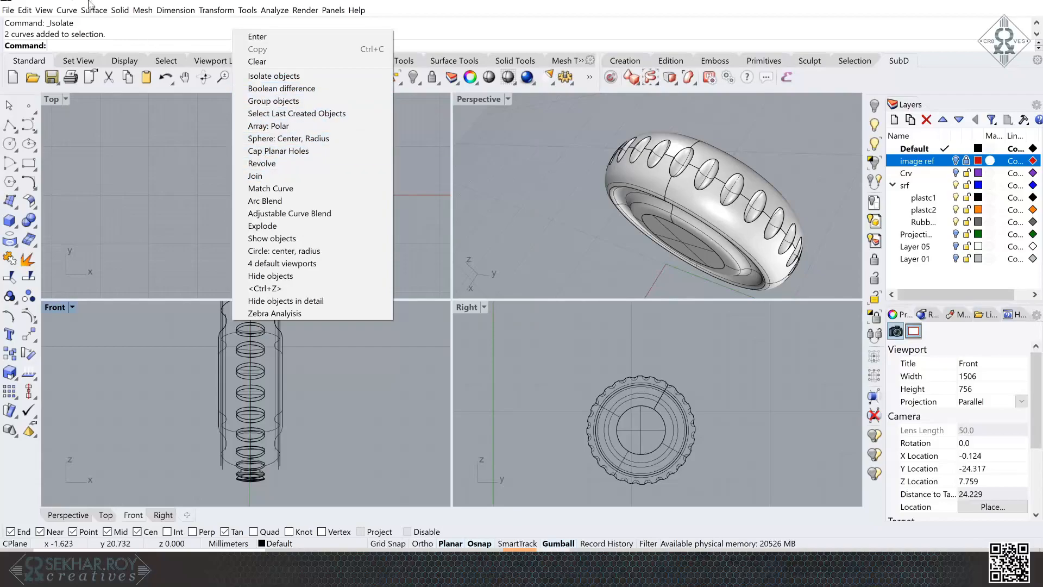
click(120, 10)
mouse_move(163, 280)
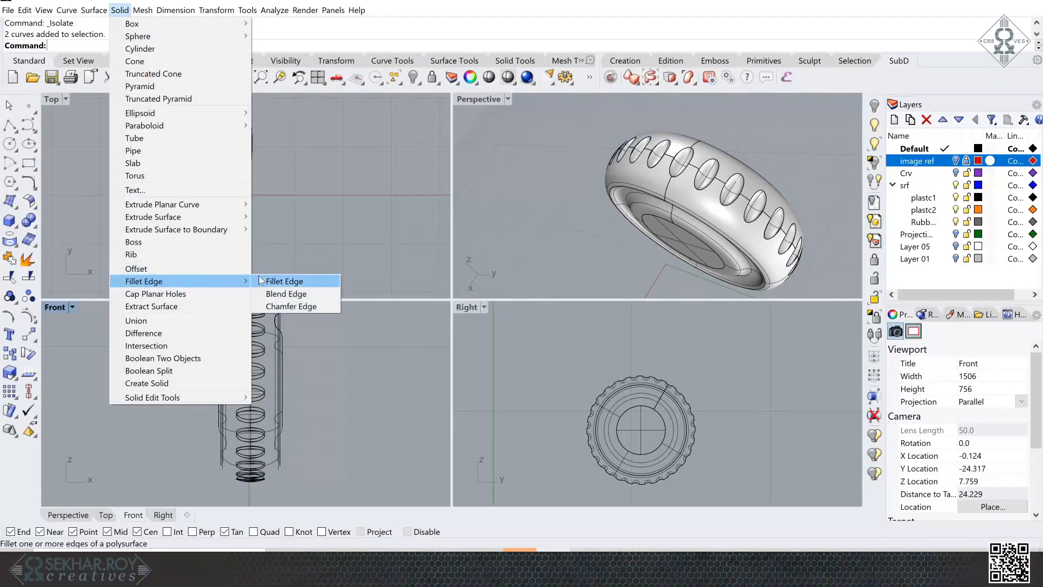
click(272, 281)
scroll(250, 307, down, 2)
right_drag(250, 307, 247, 341)
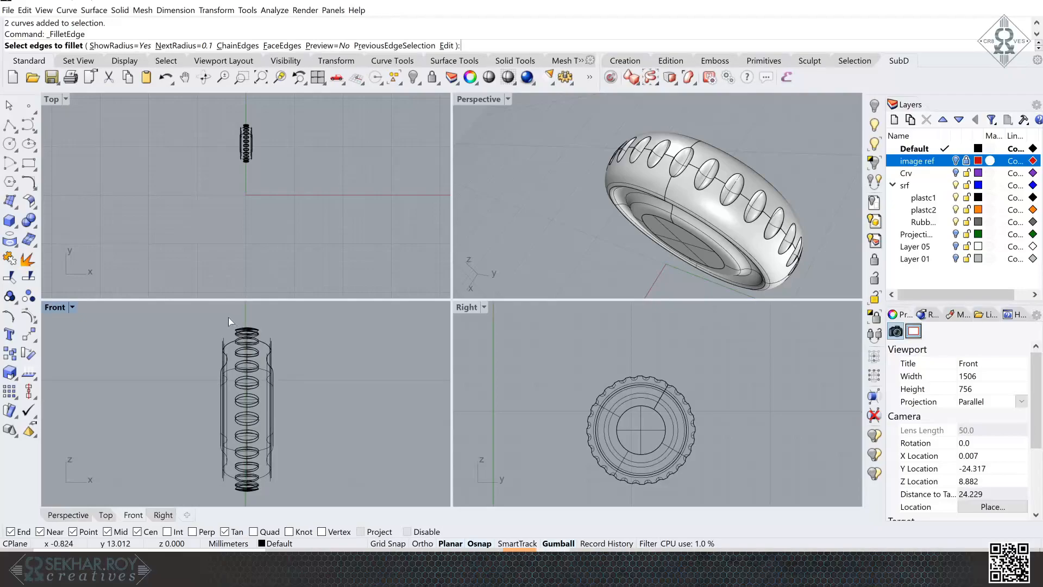
drag(259, 472, 267, 496)
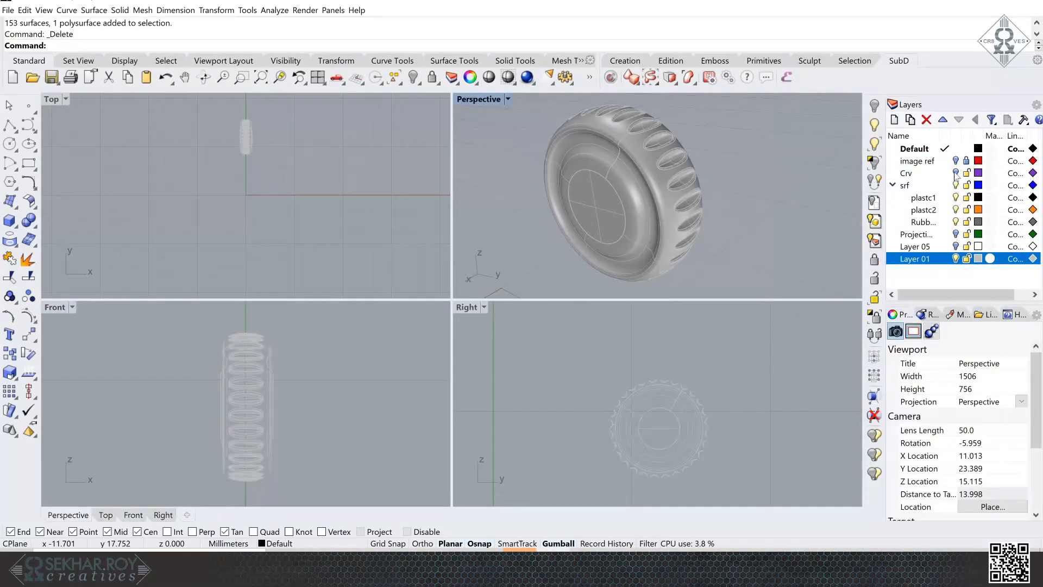
- Show all hidden mouse parts around the scroll wheel, leaving the Crv layer off
click(956, 174)
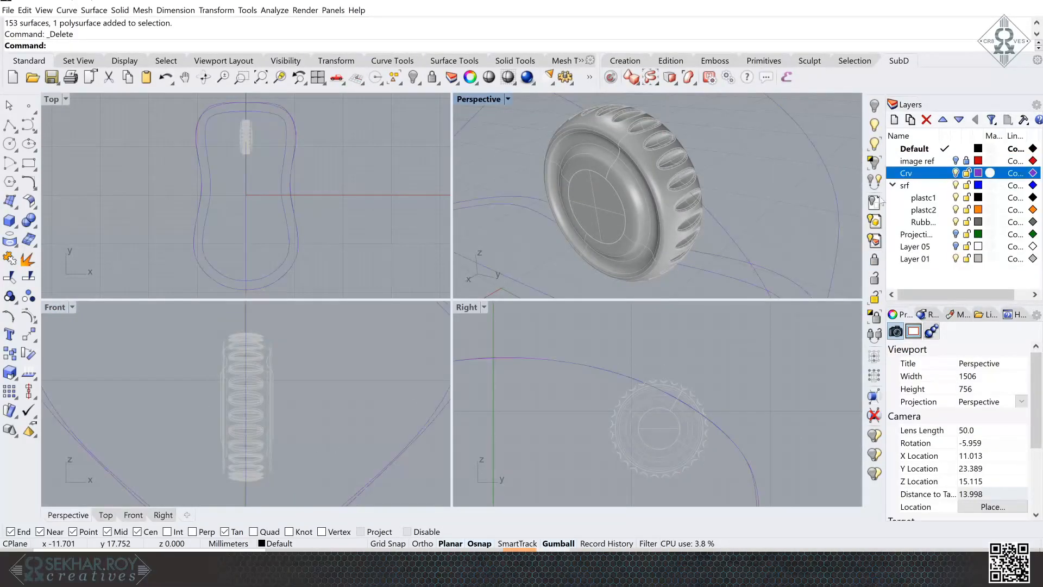
click(956, 173)
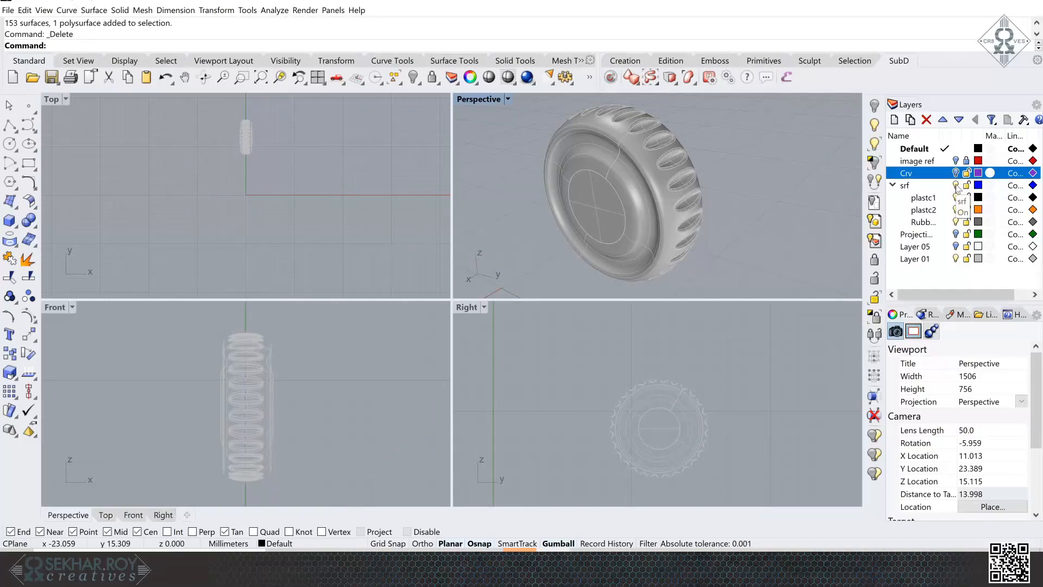
click(878, 125)
right_drag(791, 173, 791, 172)
click(725, 224)
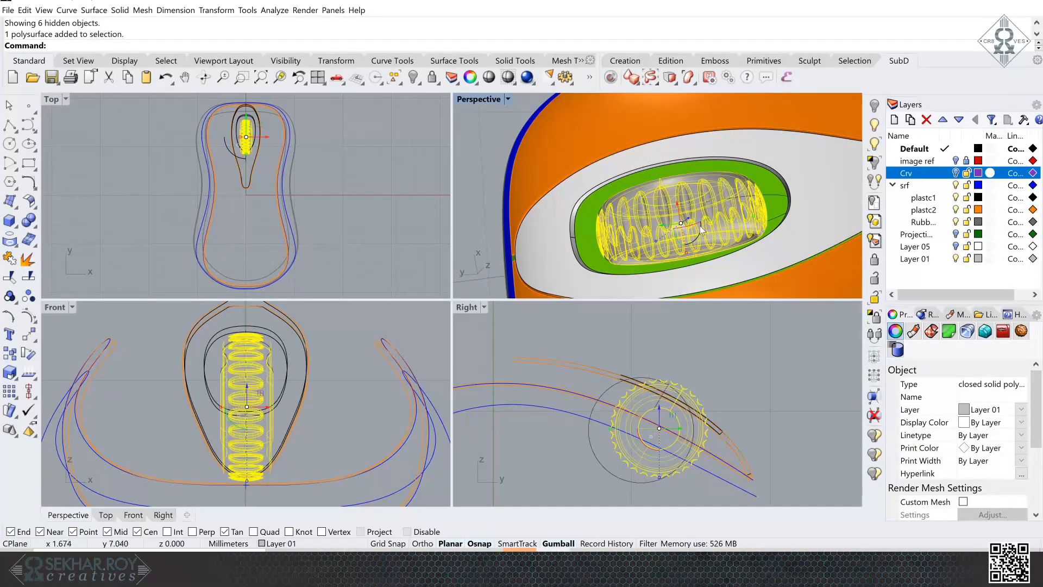
scroll(678, 230, down, 5)
right_drag(678, 230, 800, 216)
click(800, 216)
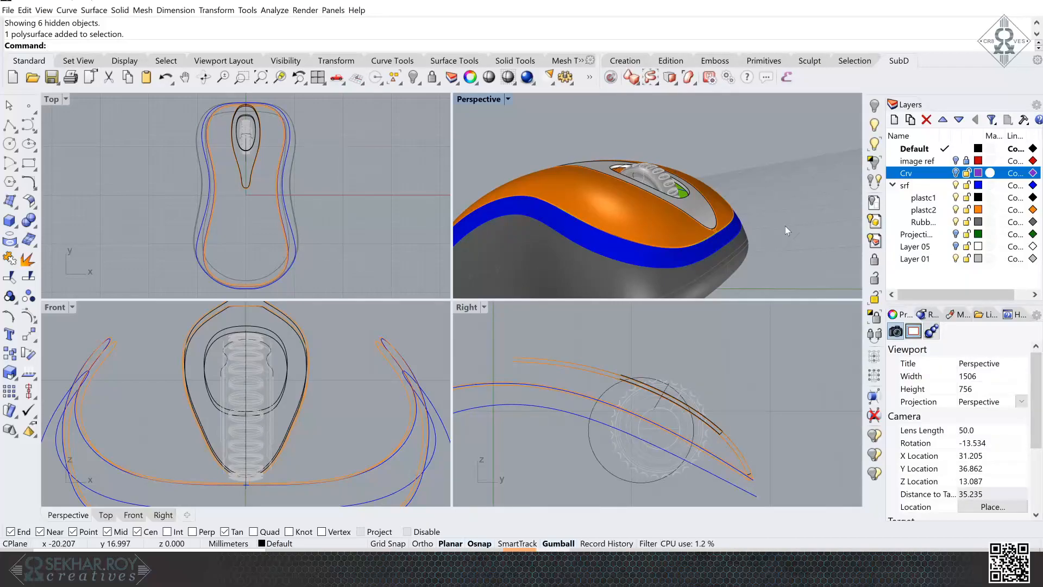
- Maximize the perspective view and preview the assembled mouse in Rendered display before returning to Shaded
mouse_move(784, 226)
right_down()
mouse_move(737, 183)
mouse_move(789, 206)
right_up()
double_click(490, 101)
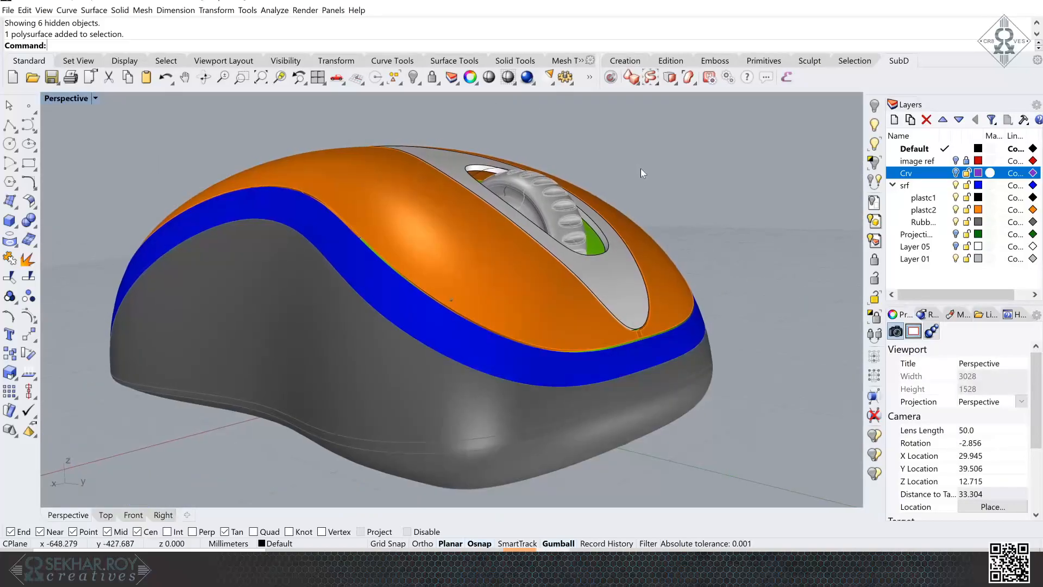
click(99, 99)
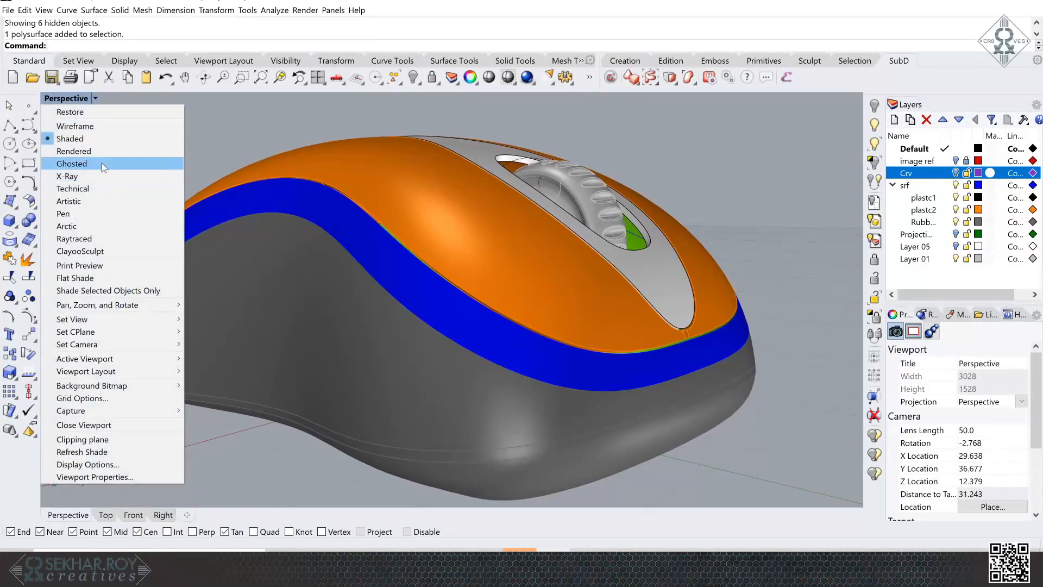
click(87, 151)
right_drag(698, 155, 697, 155)
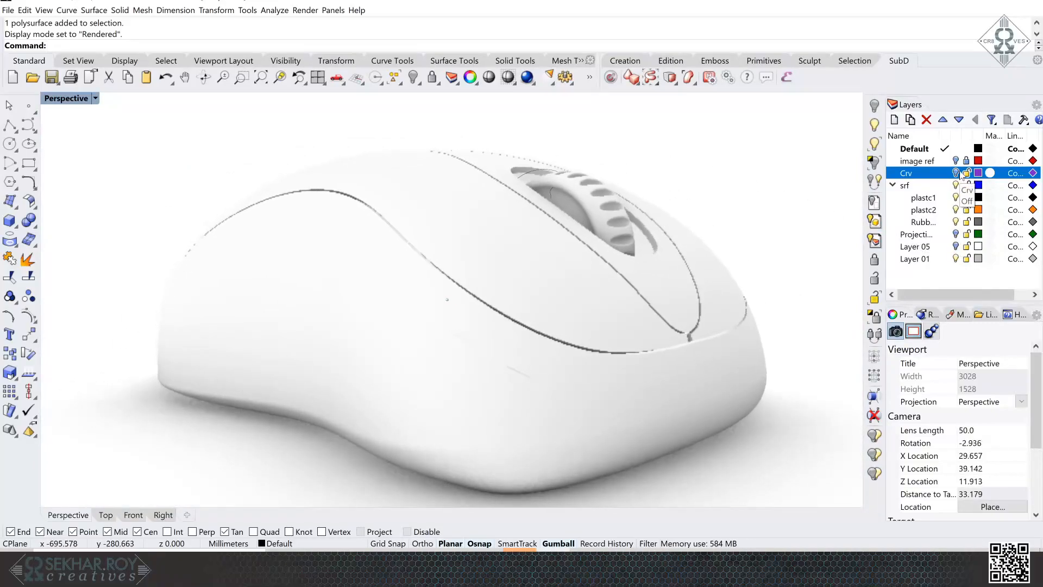
click(97, 99)
click(68, 138)
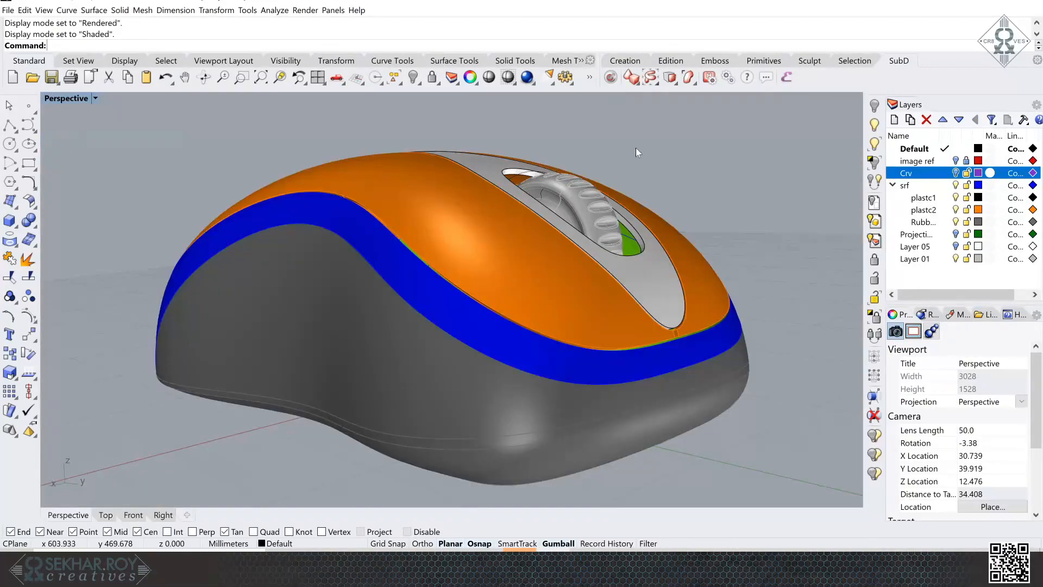